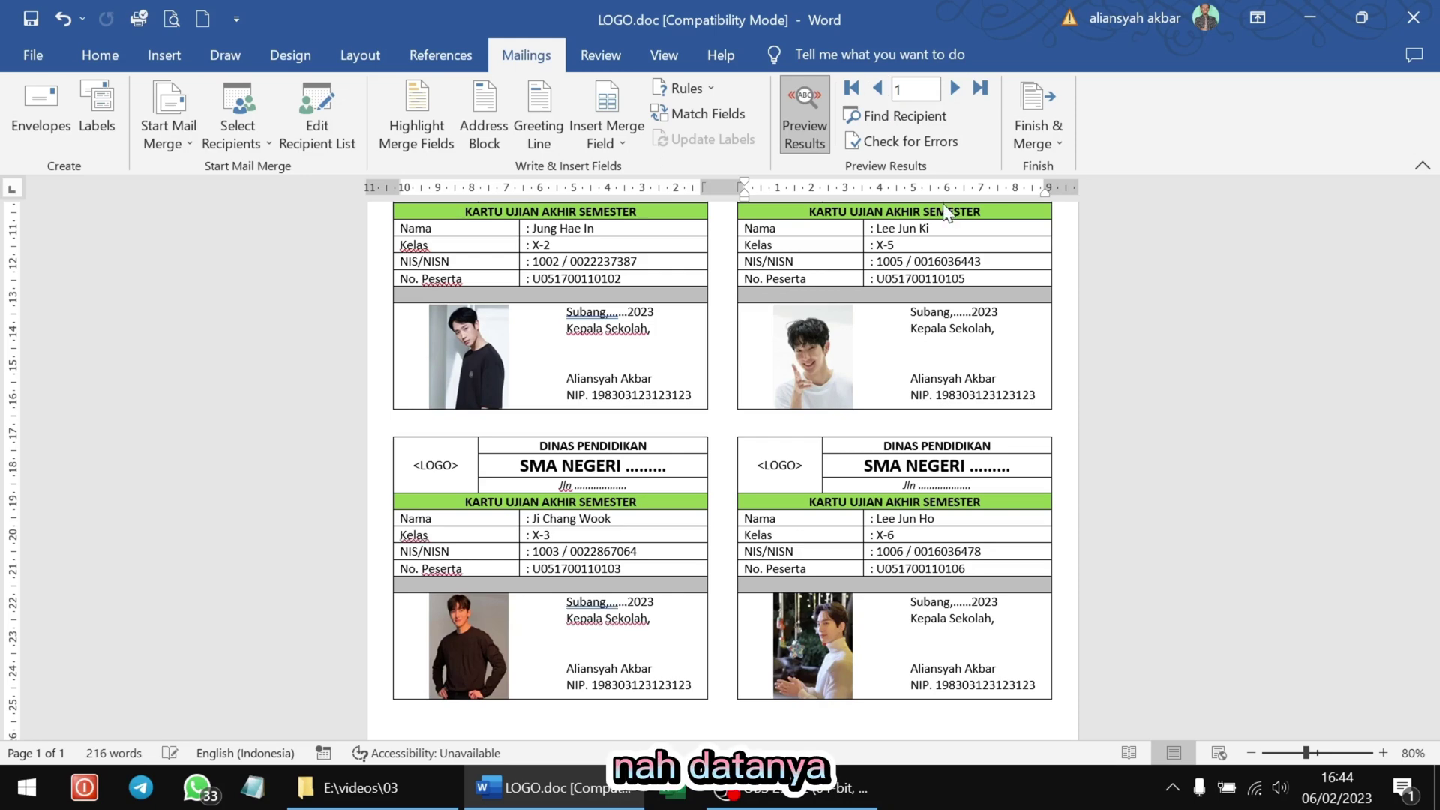
- Scroll up through the merged exam card preview in Word
scroll(873, 338, "up", 1)
scroll(874, 337, "up", 4)
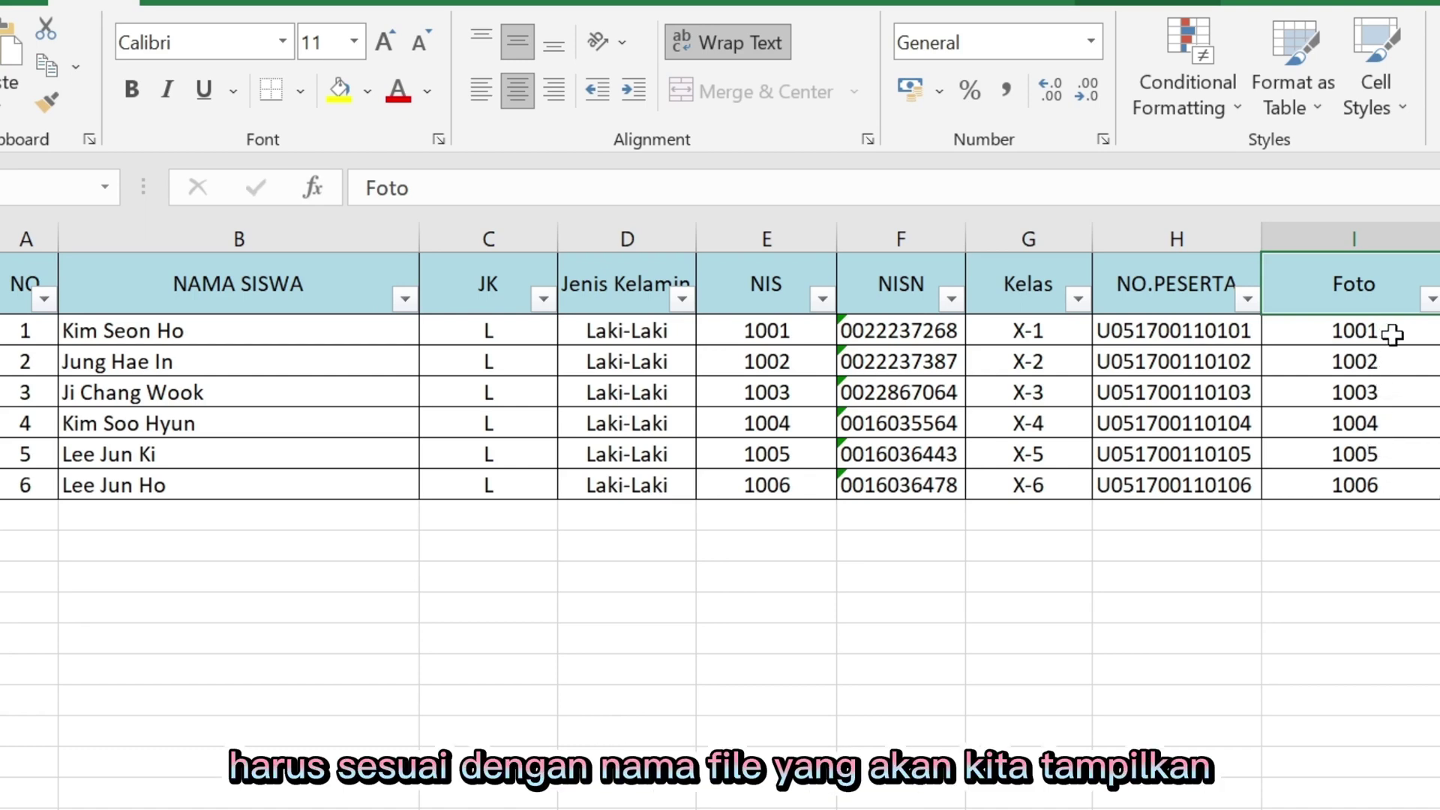
- Check the Foto values in cells I2 and I4, then view the E:\videos\03 photo folder
left_click(1392, 335)
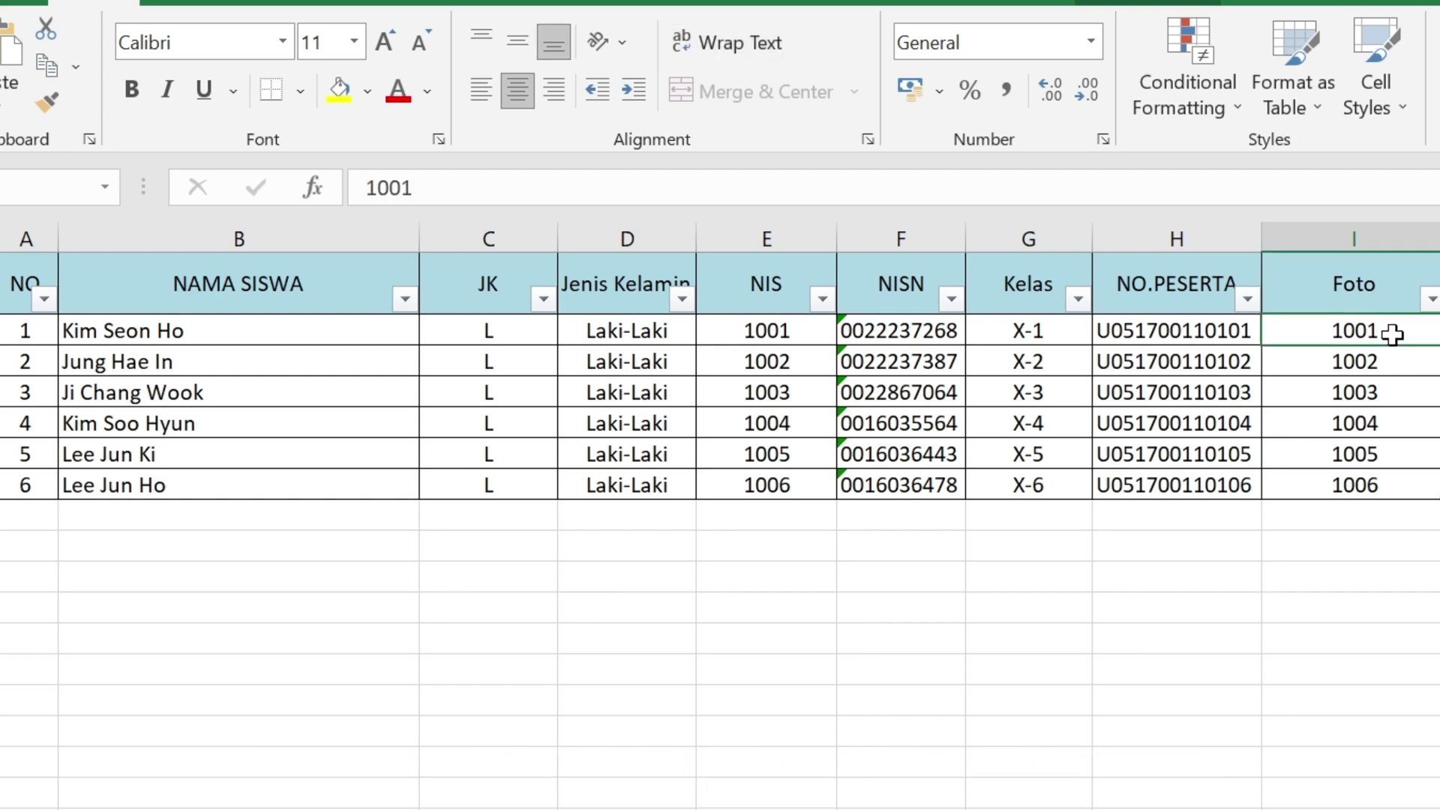
left_click(1395, 388)
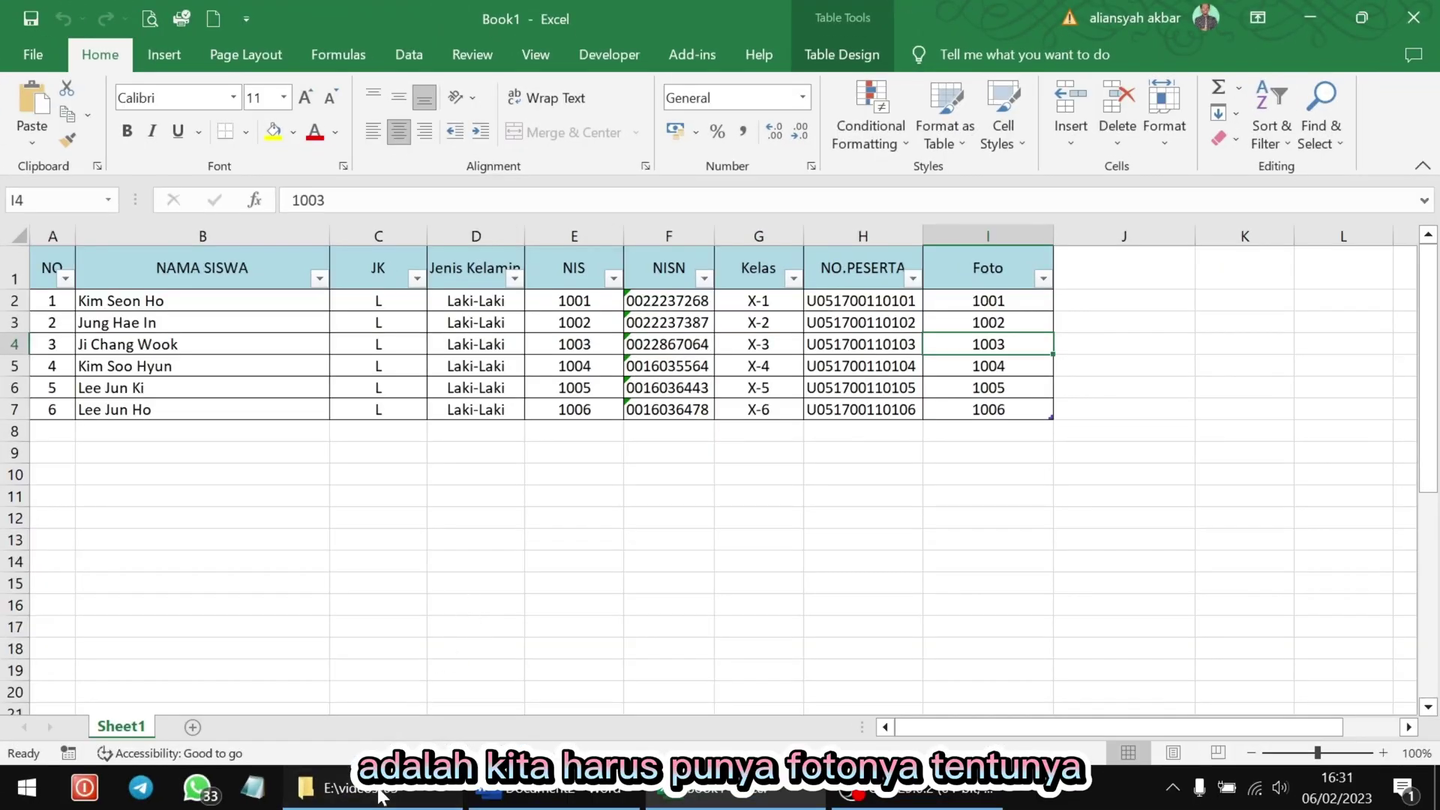
left_click(379, 789)
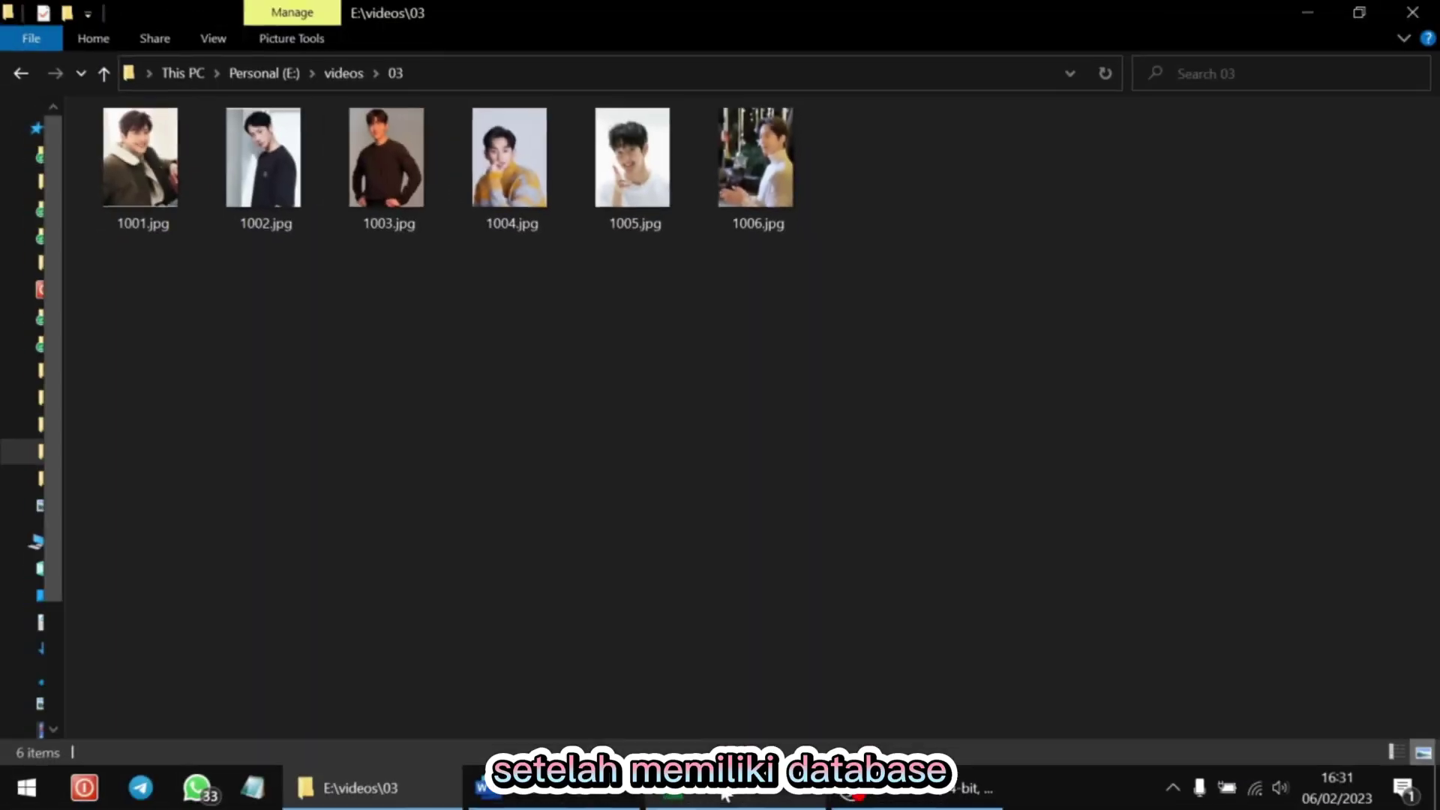
- Return to the Excel workbook Book1 with the student table
left_click(726, 787)
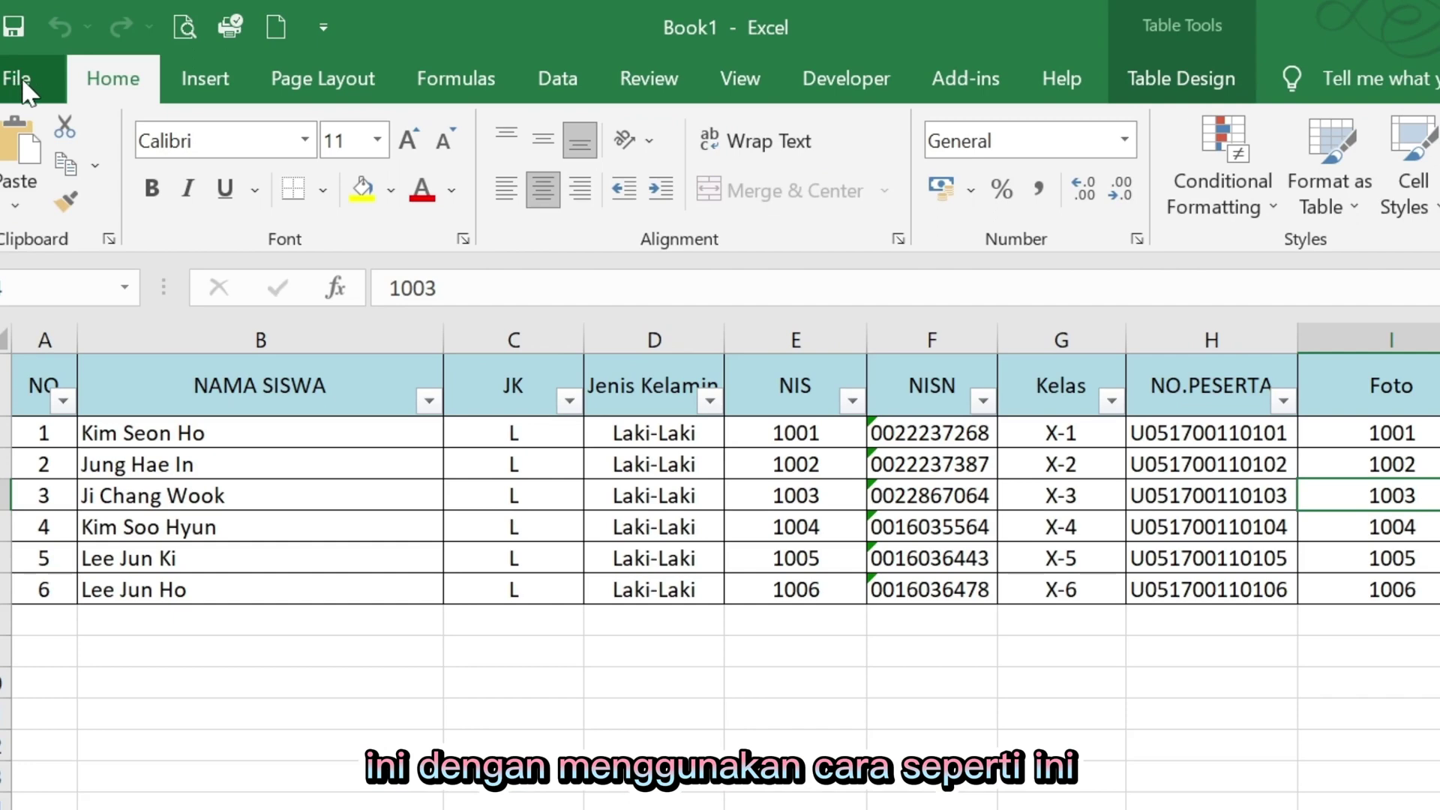
- Save the student table in E:\videos\03 as database.xls, an Excel 97-2003 Workbook
left_click(27, 81)
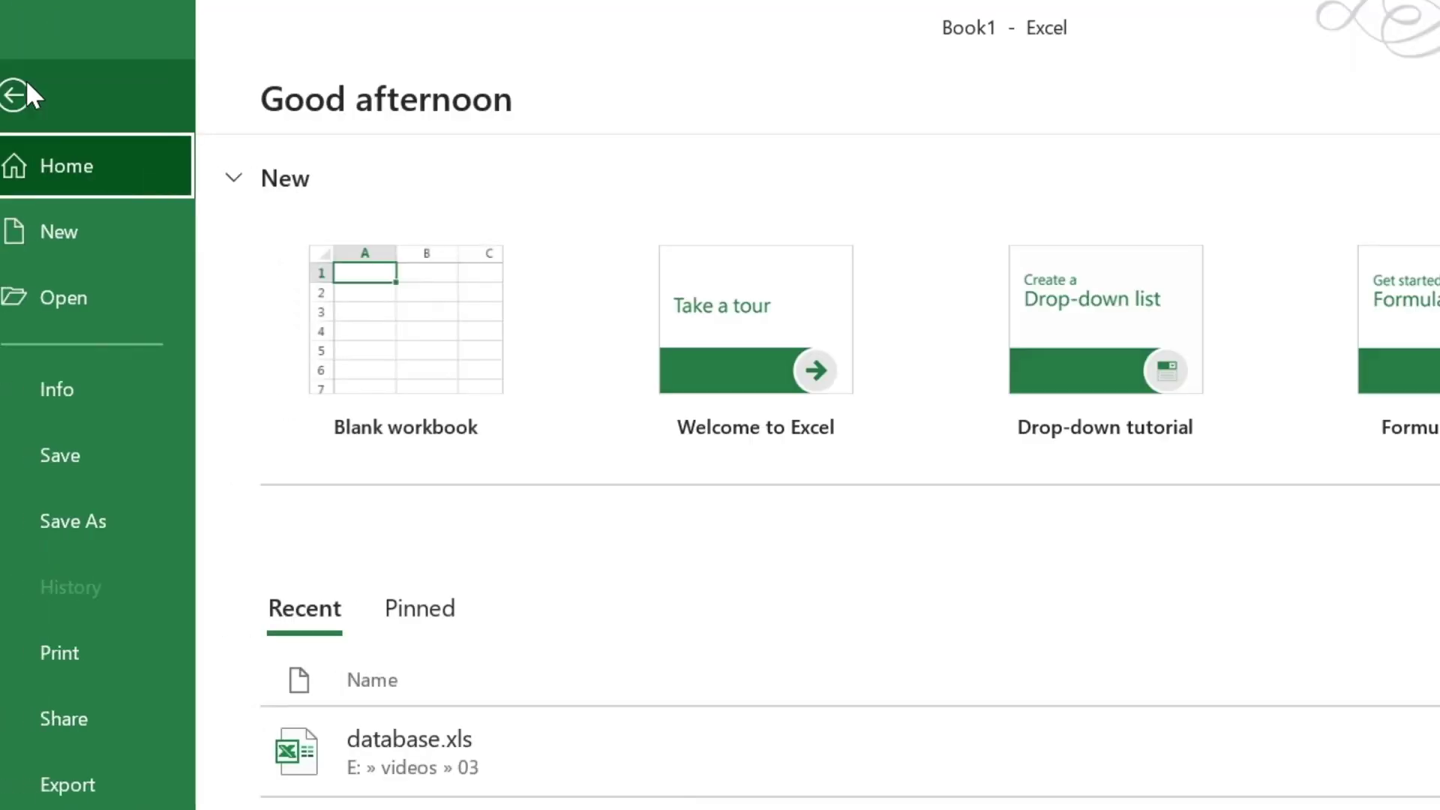
left_click(117, 521)
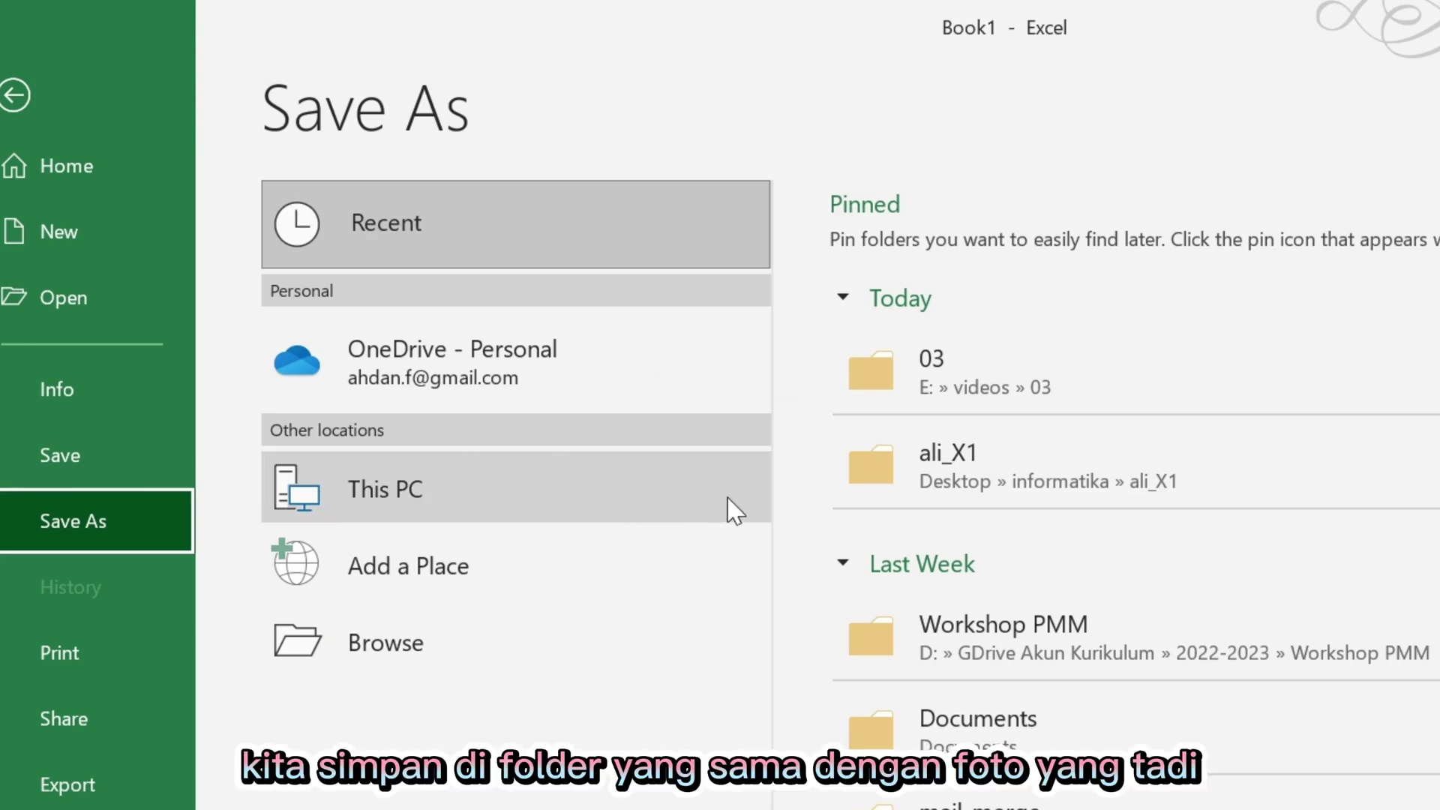
left_click(525, 673)
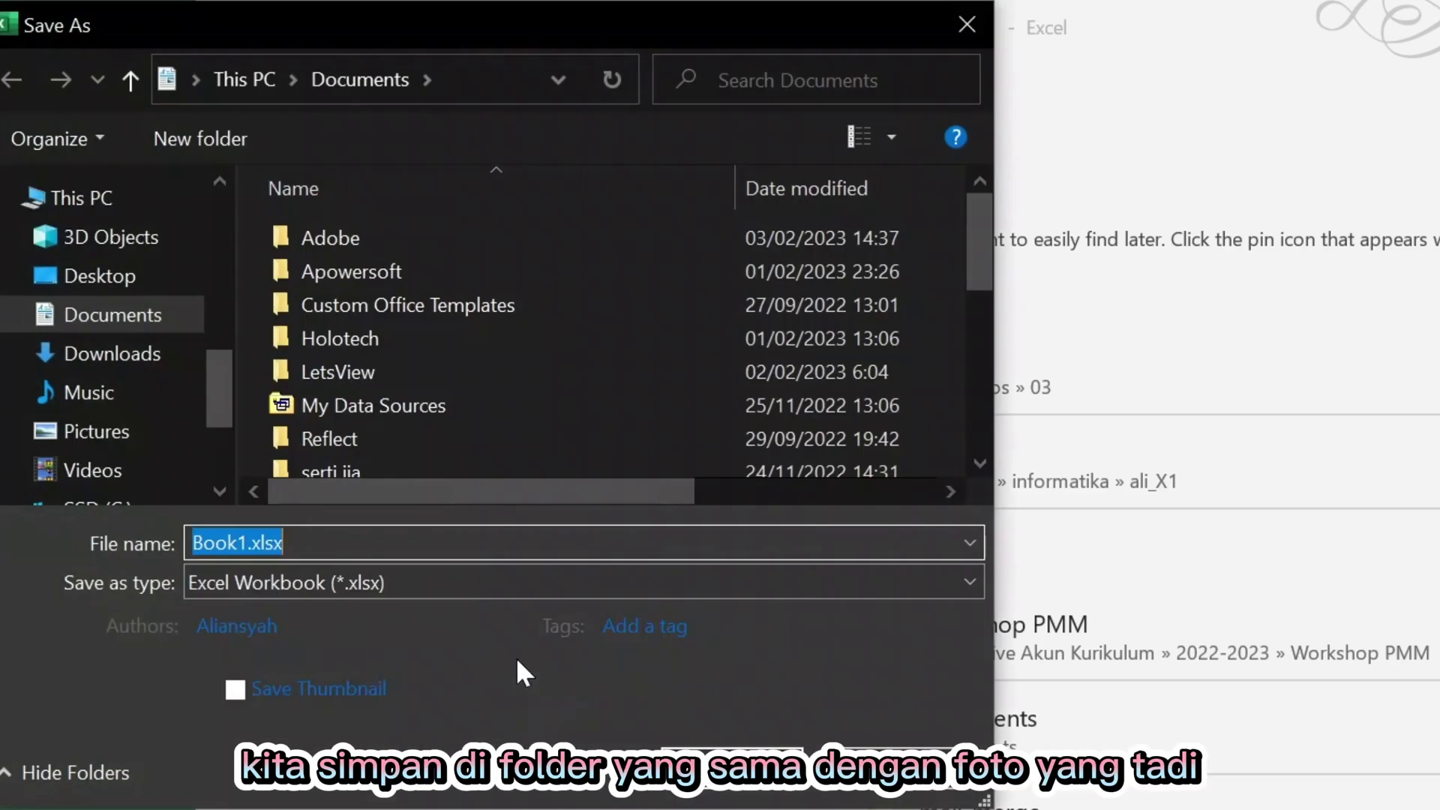
scroll(126, 360, "up", 1)
scroll(128, 338, "up", 1)
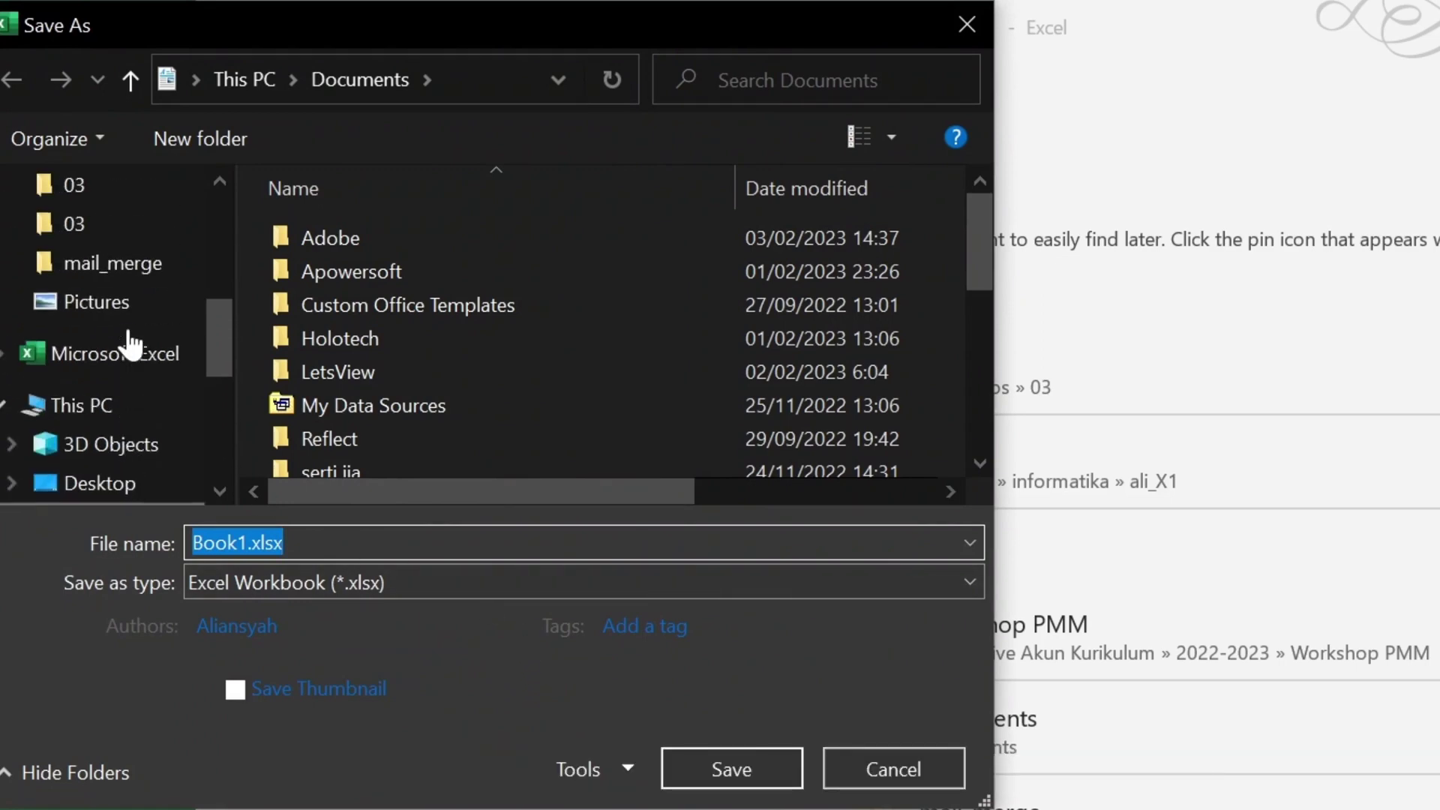
left_click(124, 267)
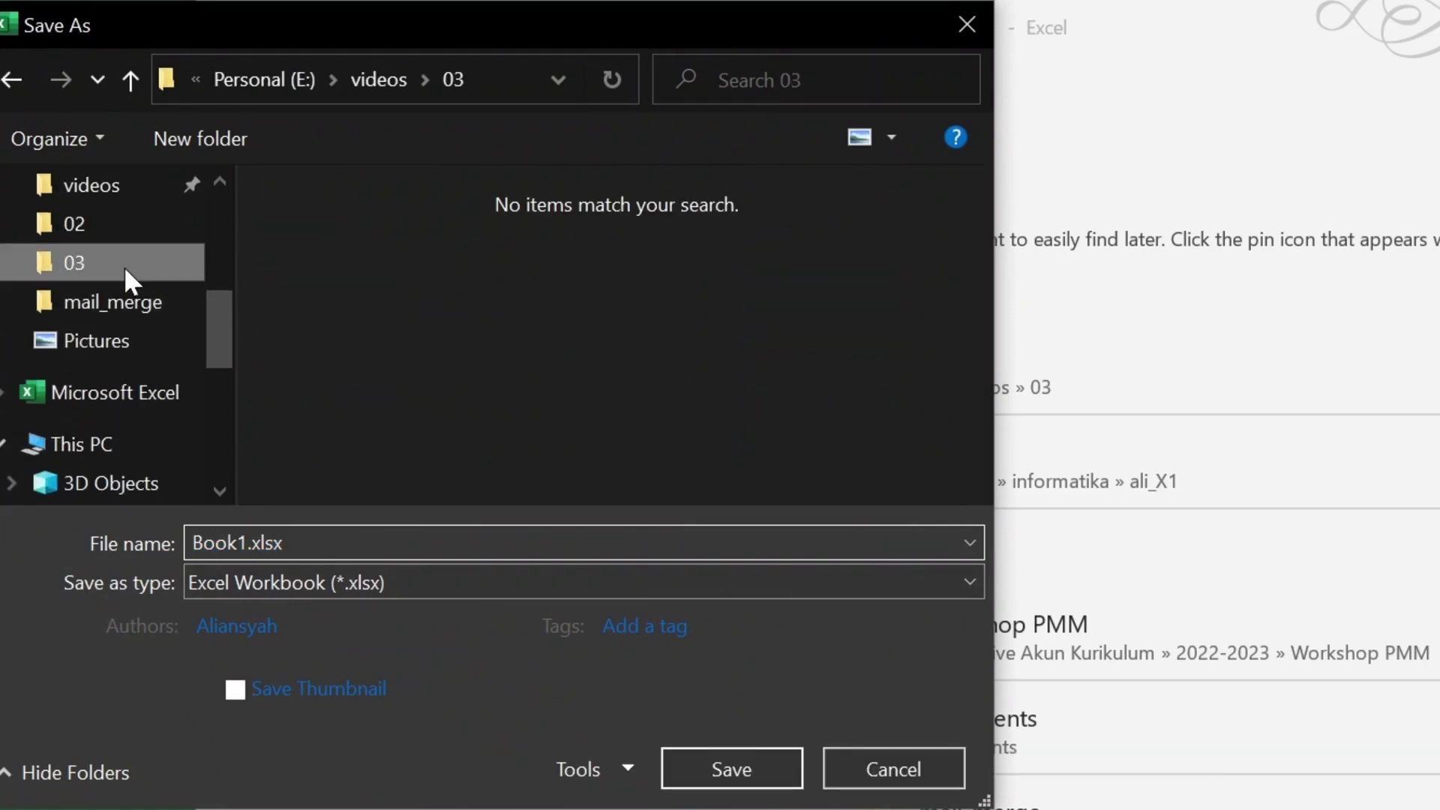
left_click(379, 538)
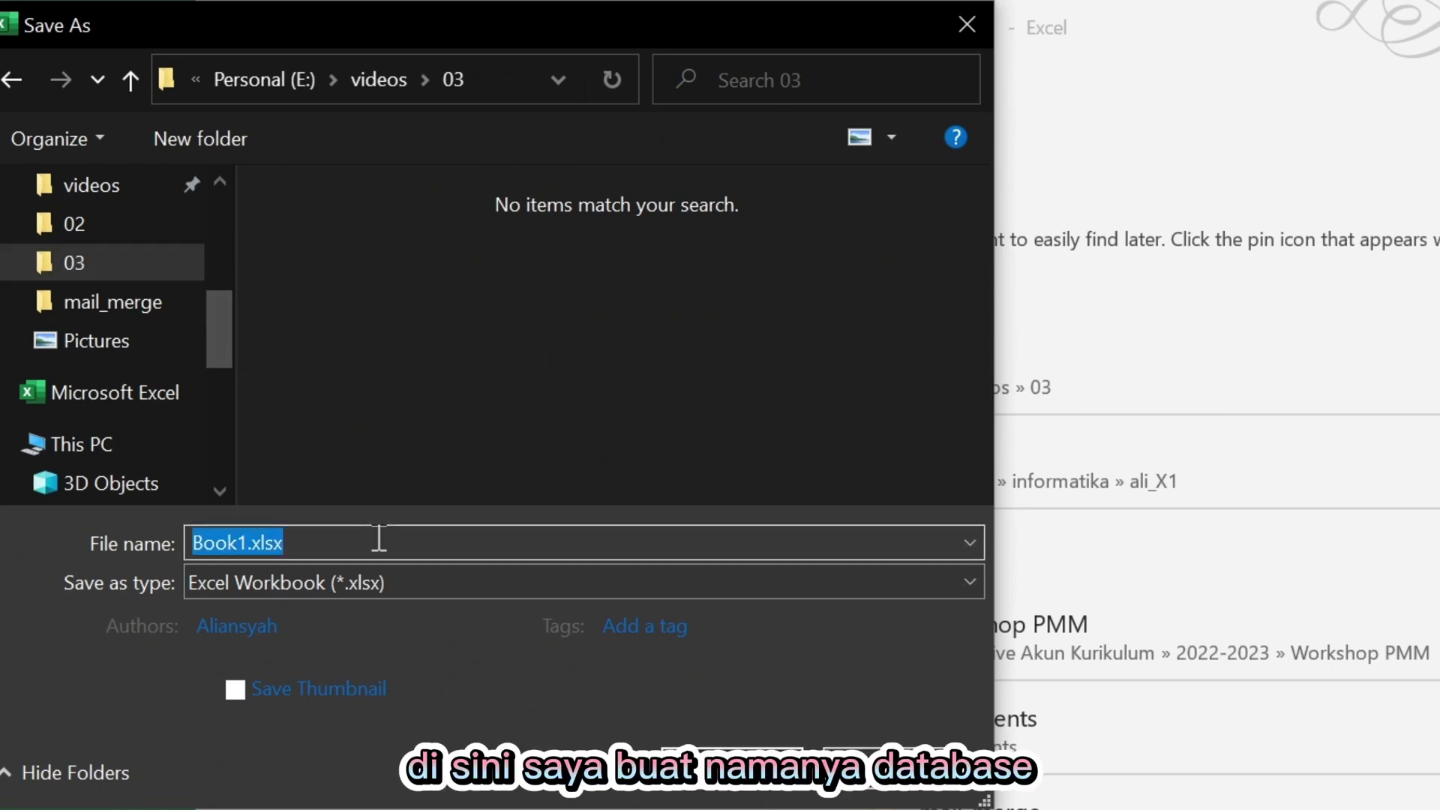
type("database")
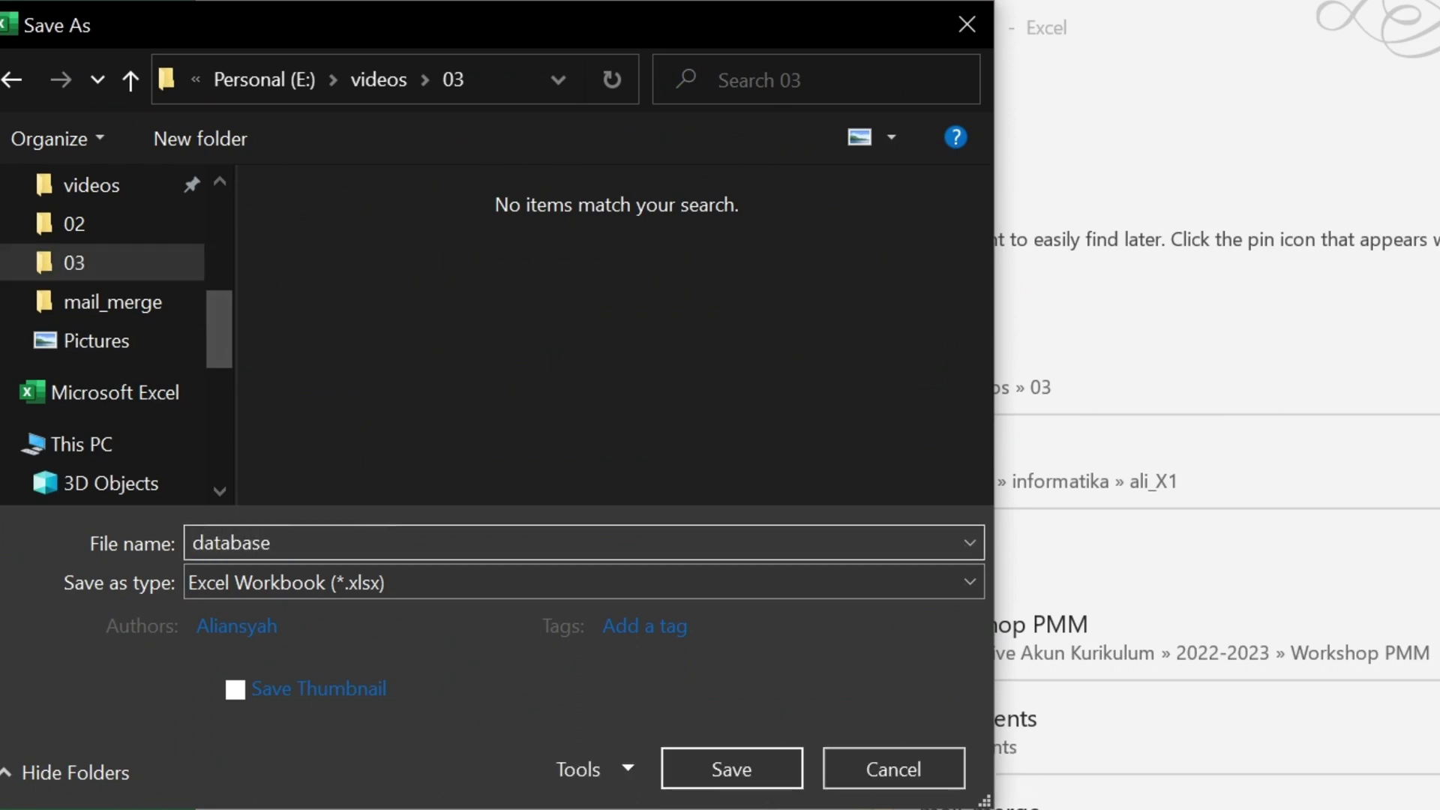
left_click(436, 590)
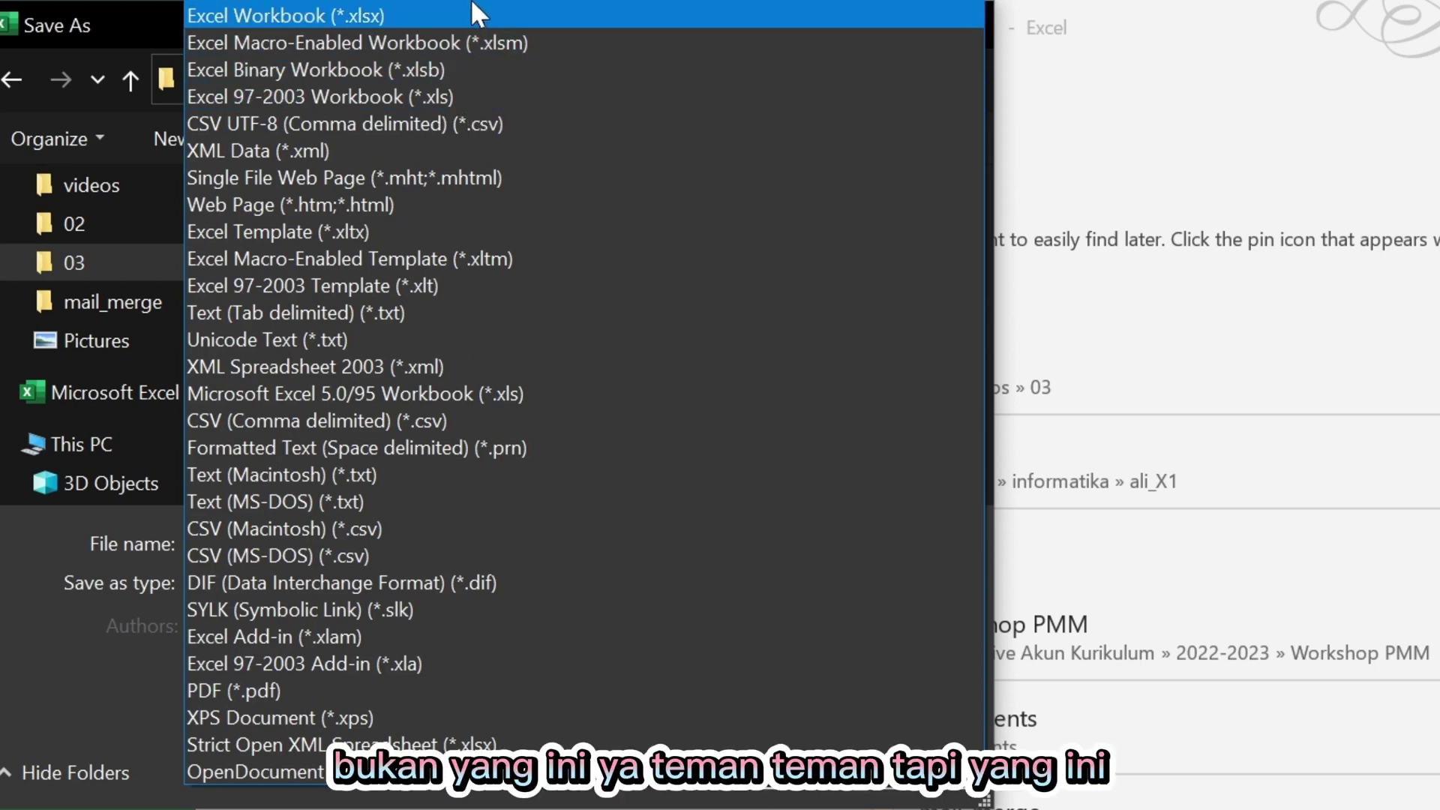
left_click(497, 97)
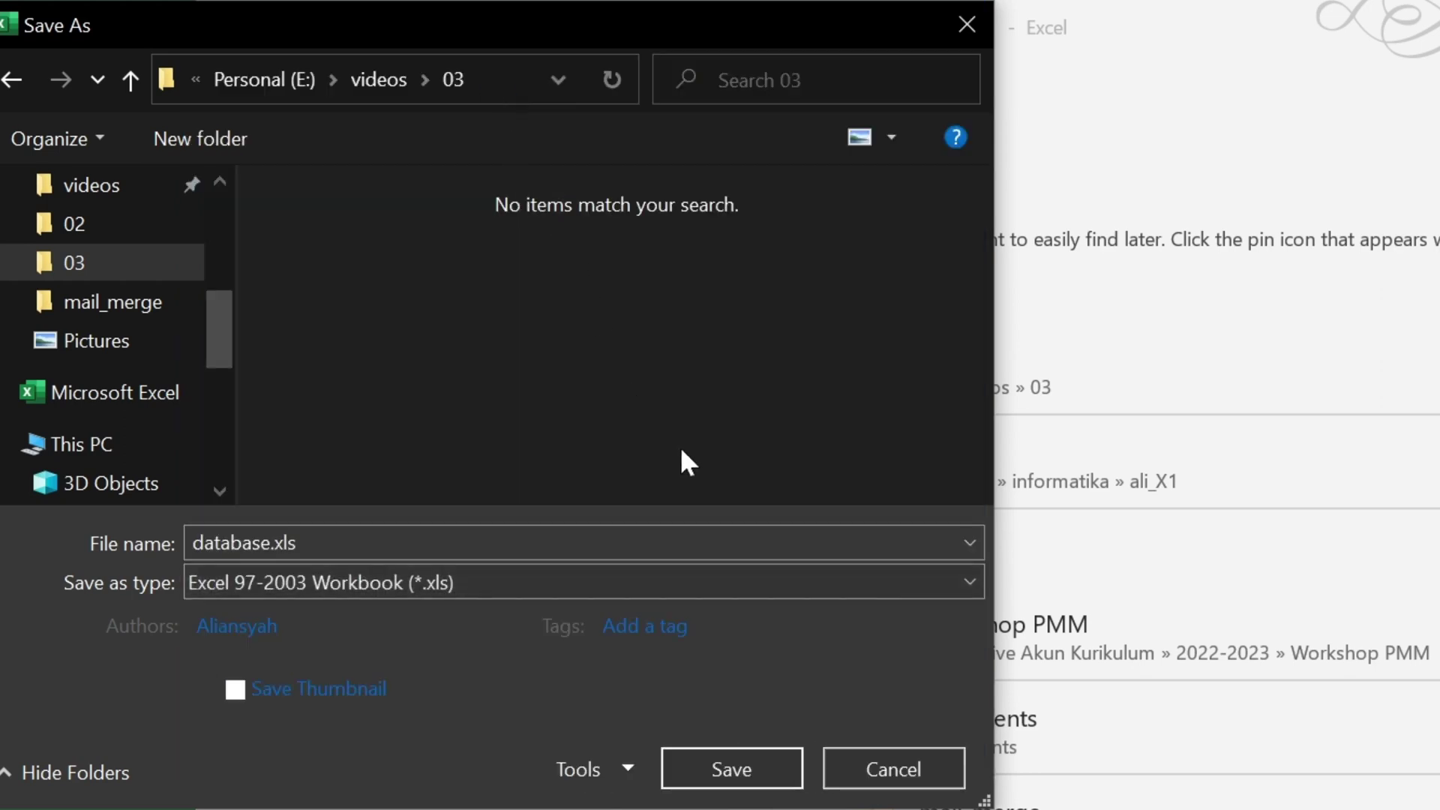
left_click(747, 750)
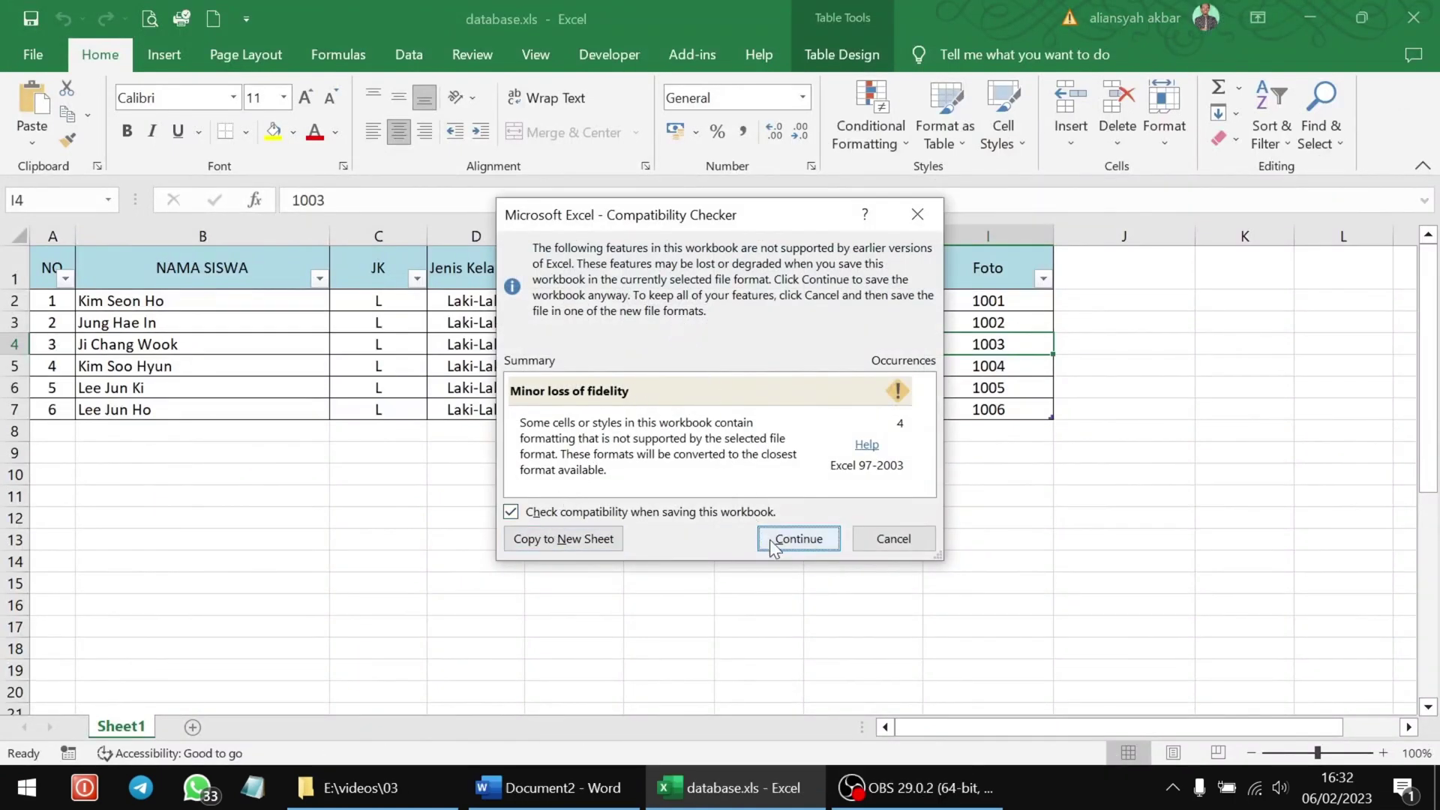
left_click(798, 539)
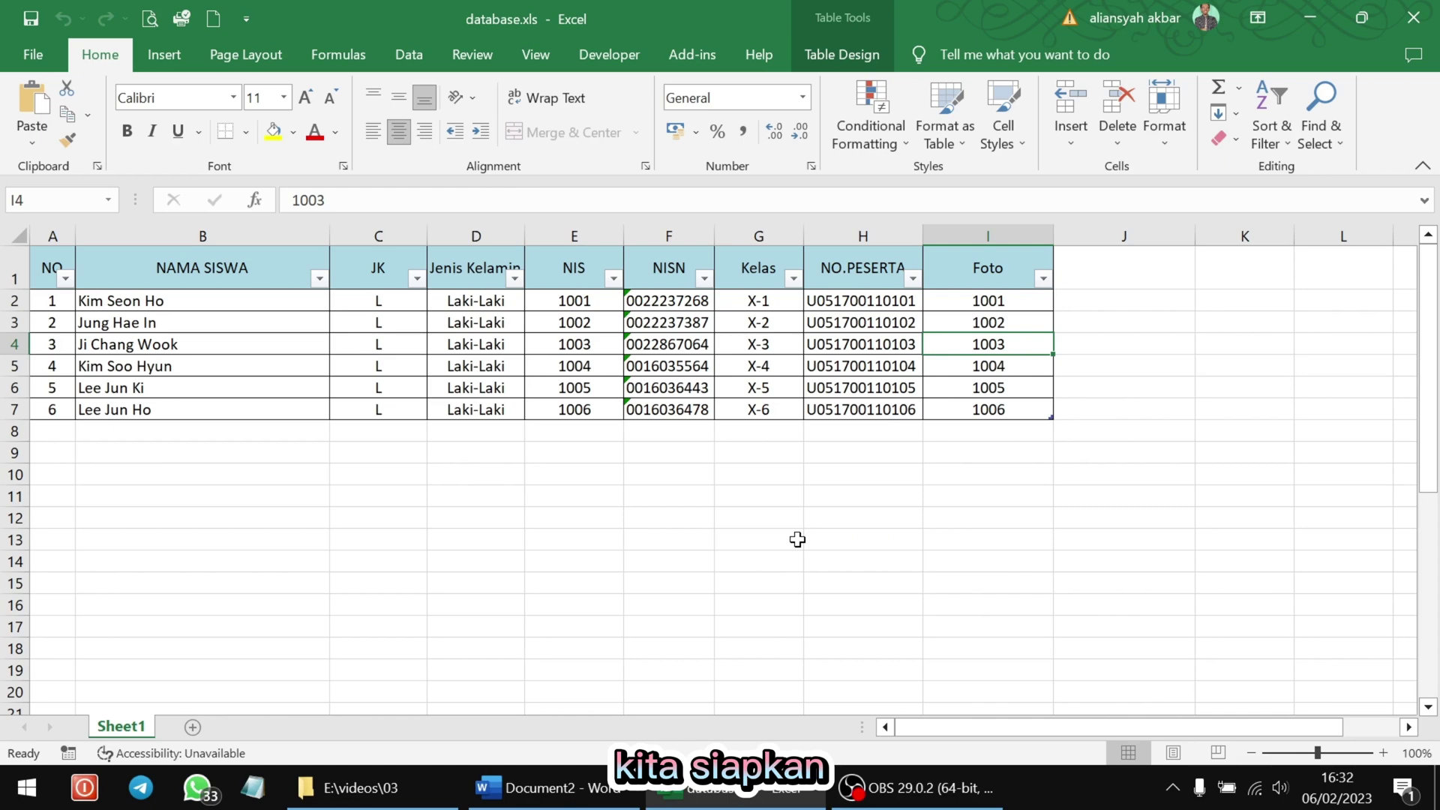
- Close Excel and bring the Word exam card Document2 to the front
left_click(1413, 18)
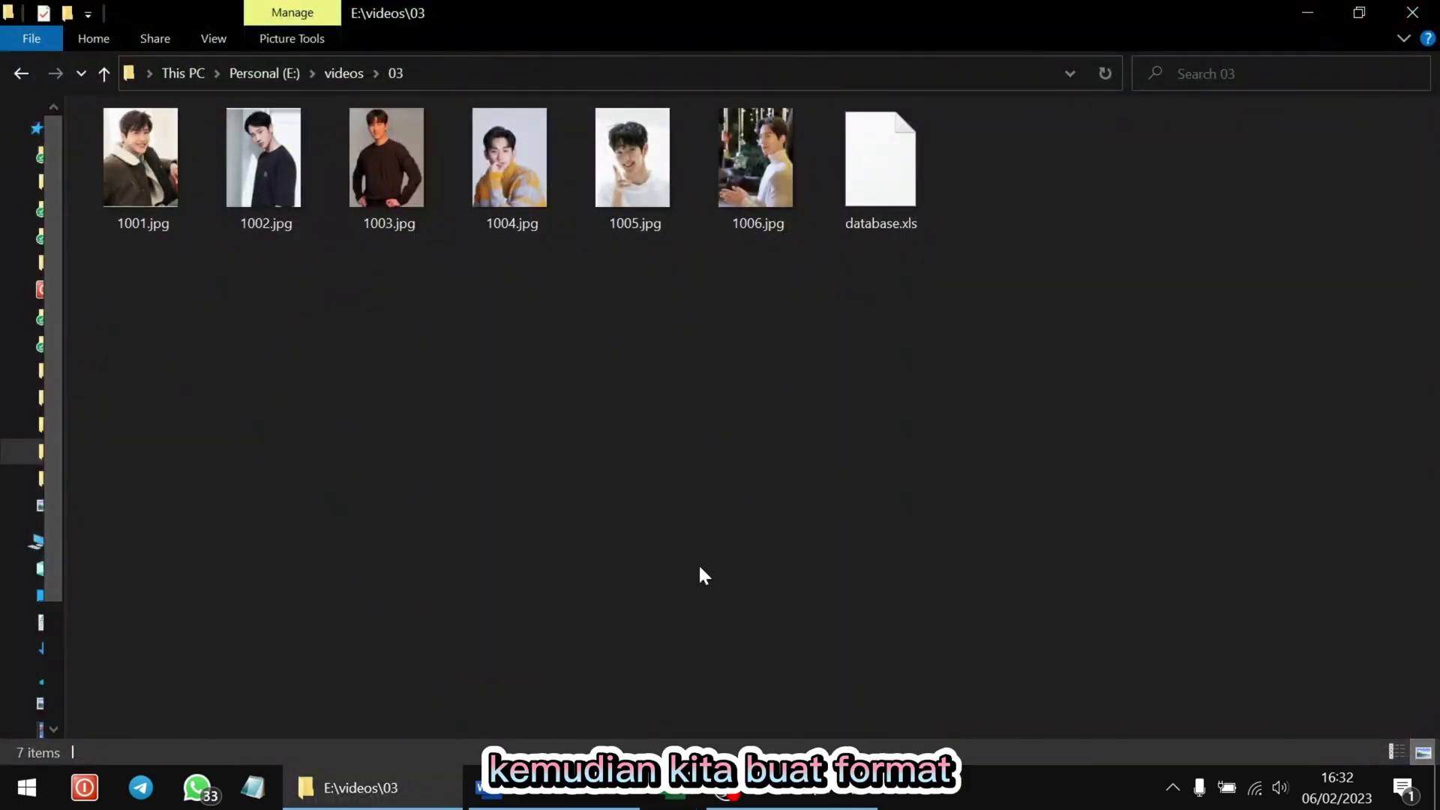
left_click(570, 793)
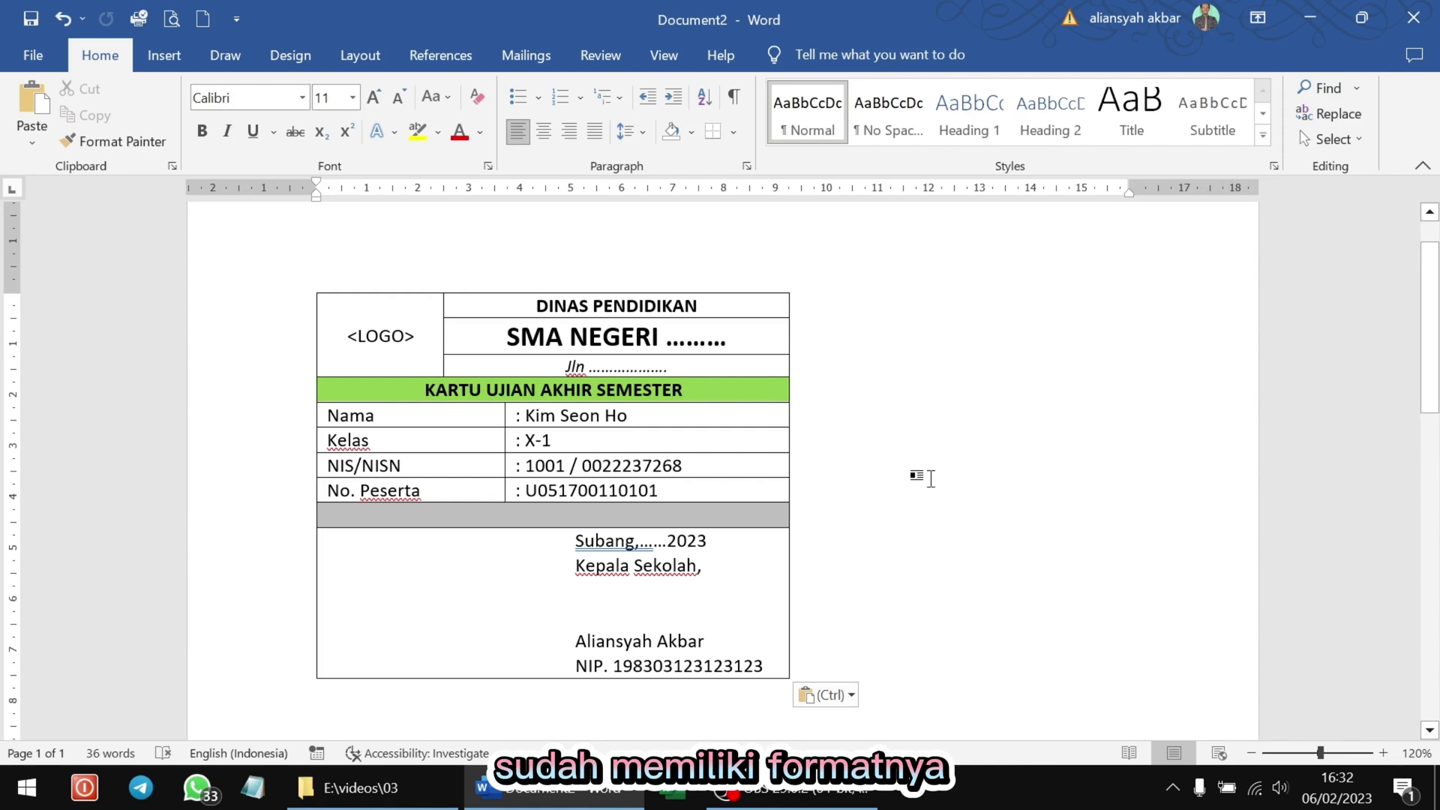
- Delete the sample name, class X-1, NIS 1001, NISN and participant number, keeping colons and slash
key("ctrl+v")
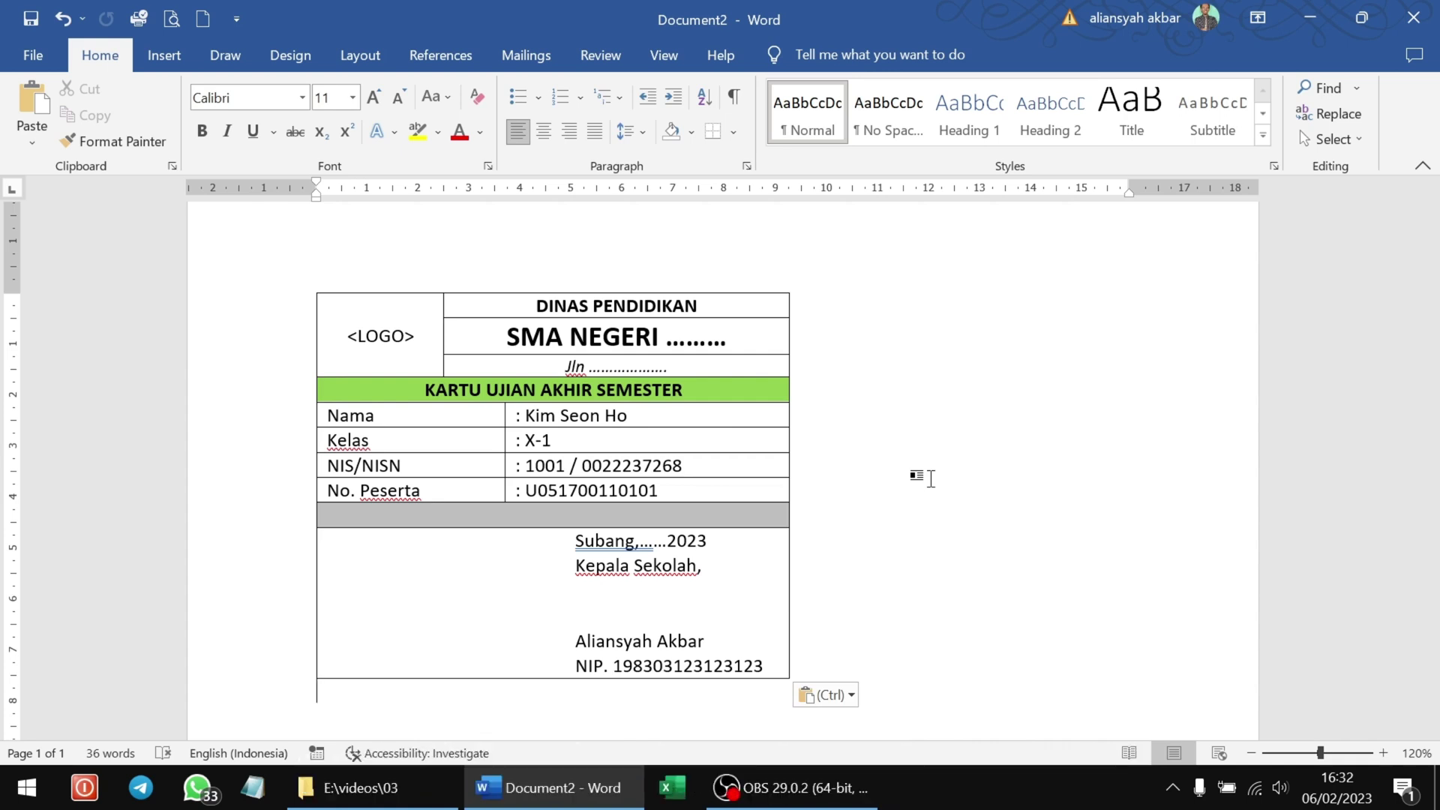
left_click(652, 416)
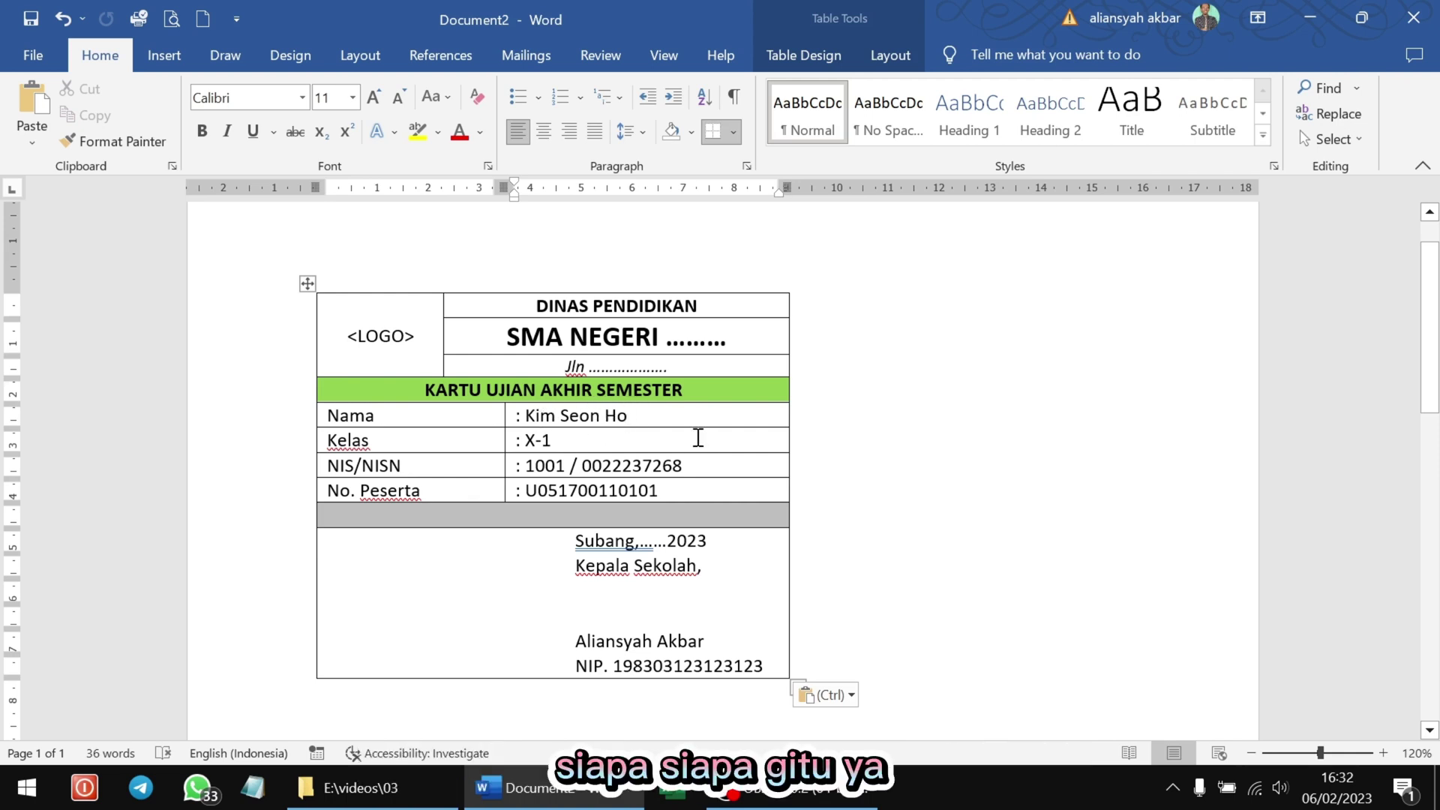
key("BackSpace")
key("BackSpace")
key("BackSpace")
key("shift+Left")
key("shift+Left")
key("shift+Left")
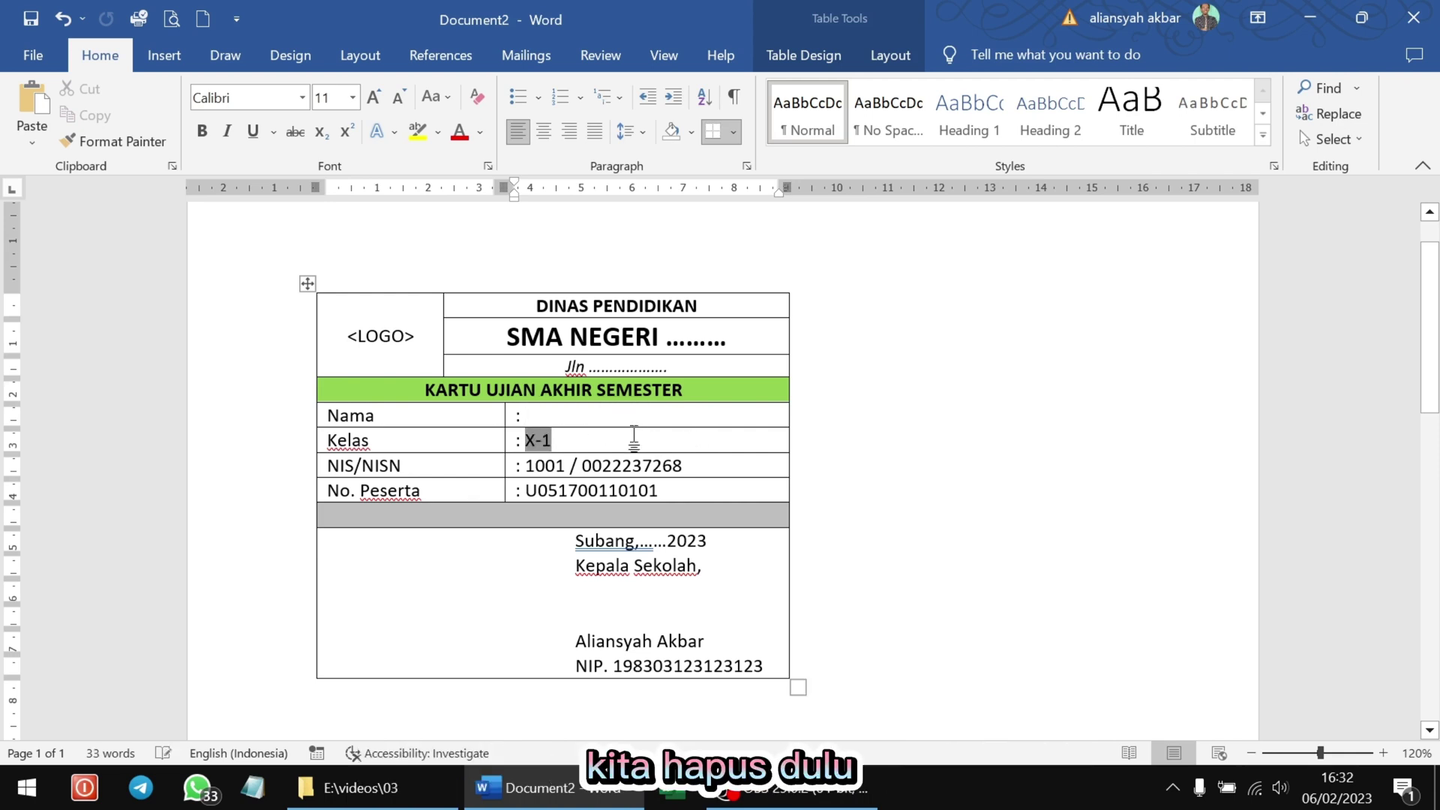
key("BackSpace")
double_click(688, 466)
key("BackSpace")
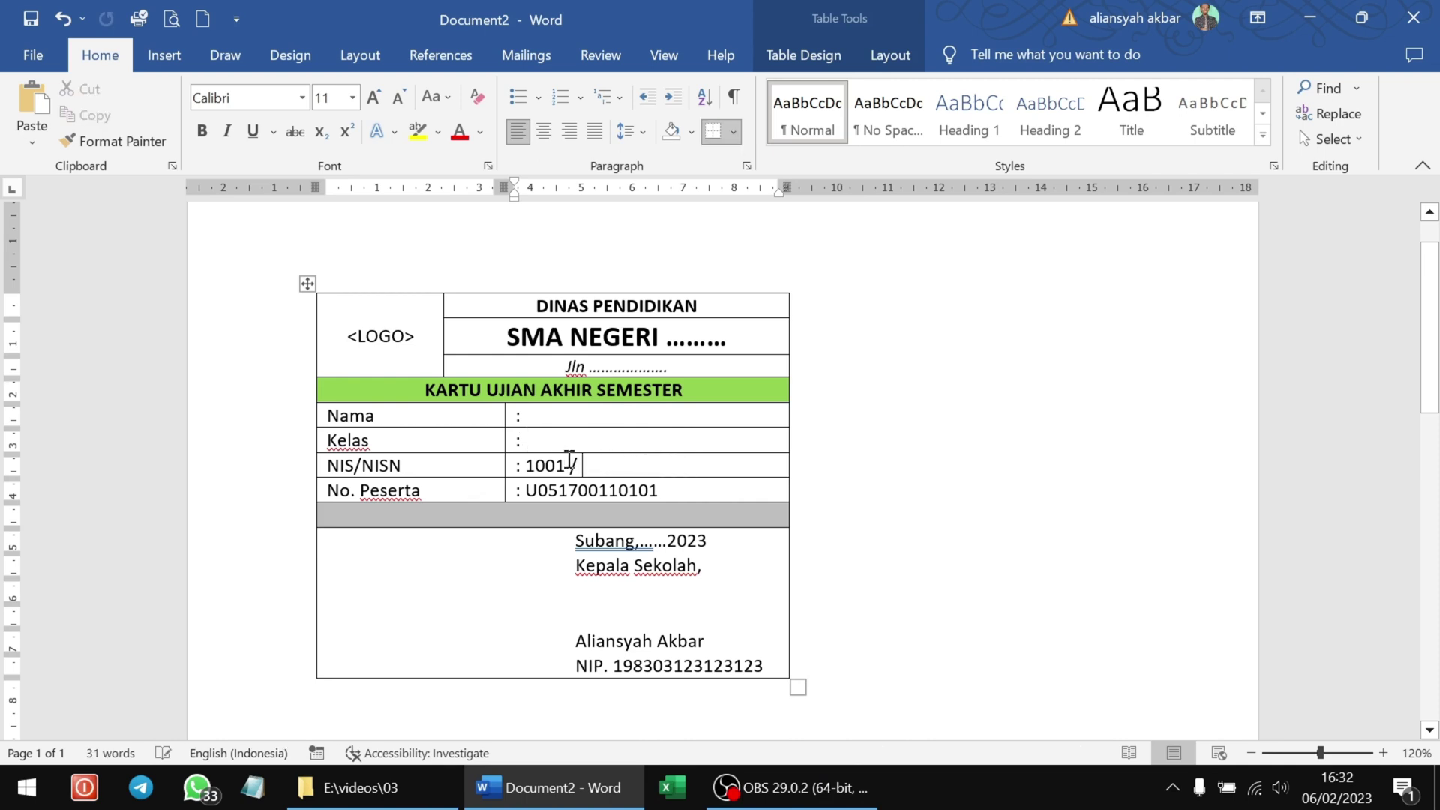
double_click(560, 463)
key("BackSpace")
double_click(666, 490)
key("BackSpace")
left_click(555, 416)
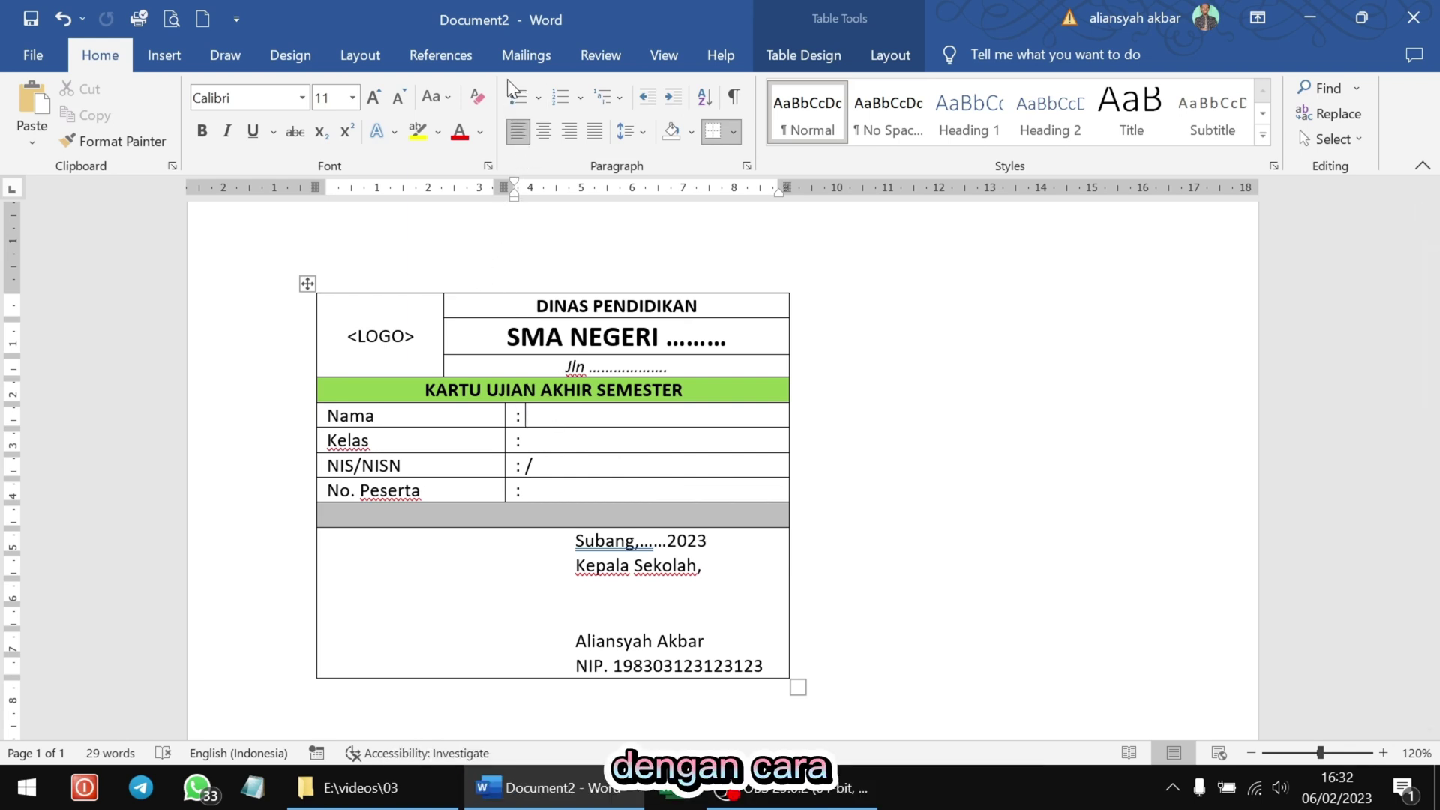
- Use Sheet1$ of E:\videos\03\database.xls as the card's recipient list
left_click(519, 57)
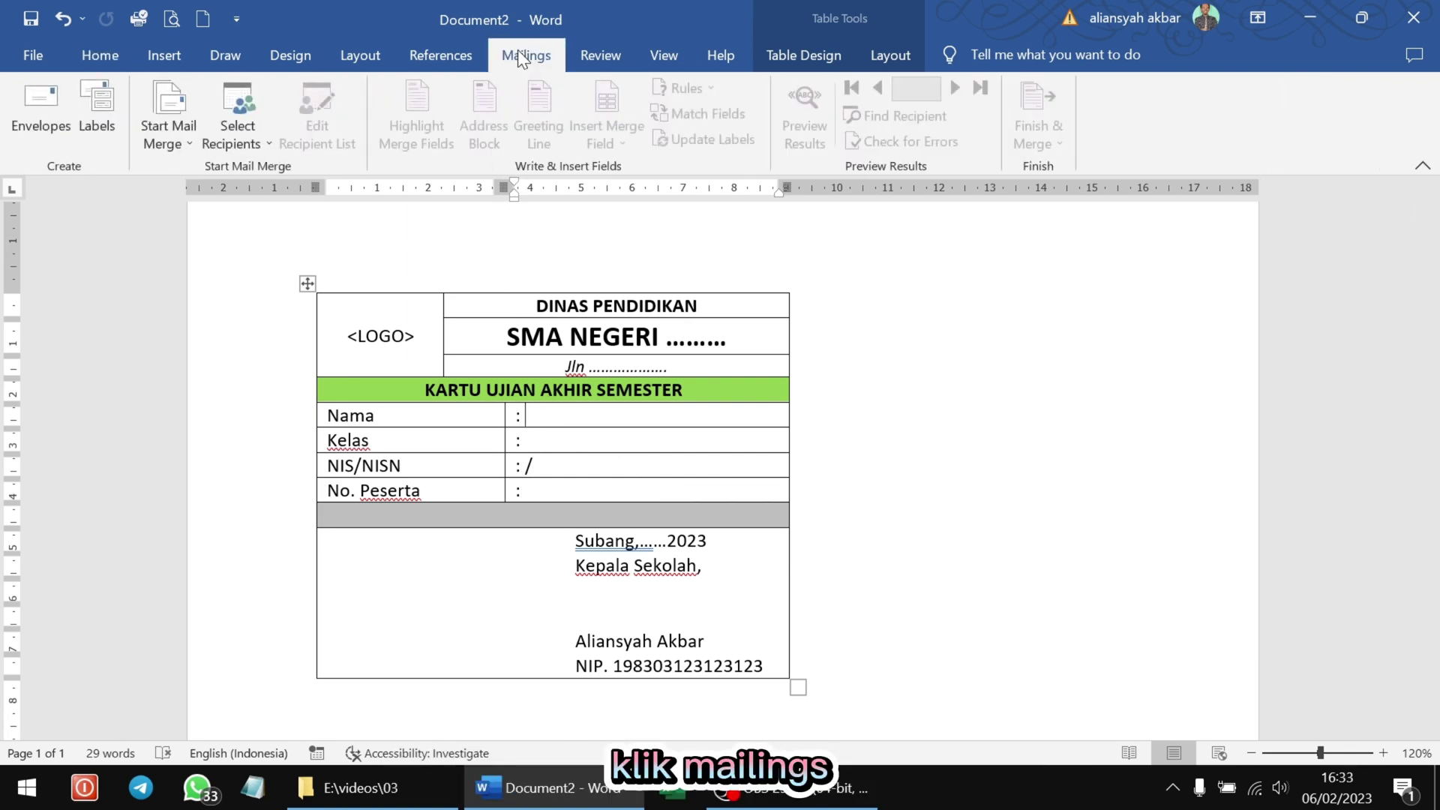
left_click(250, 139)
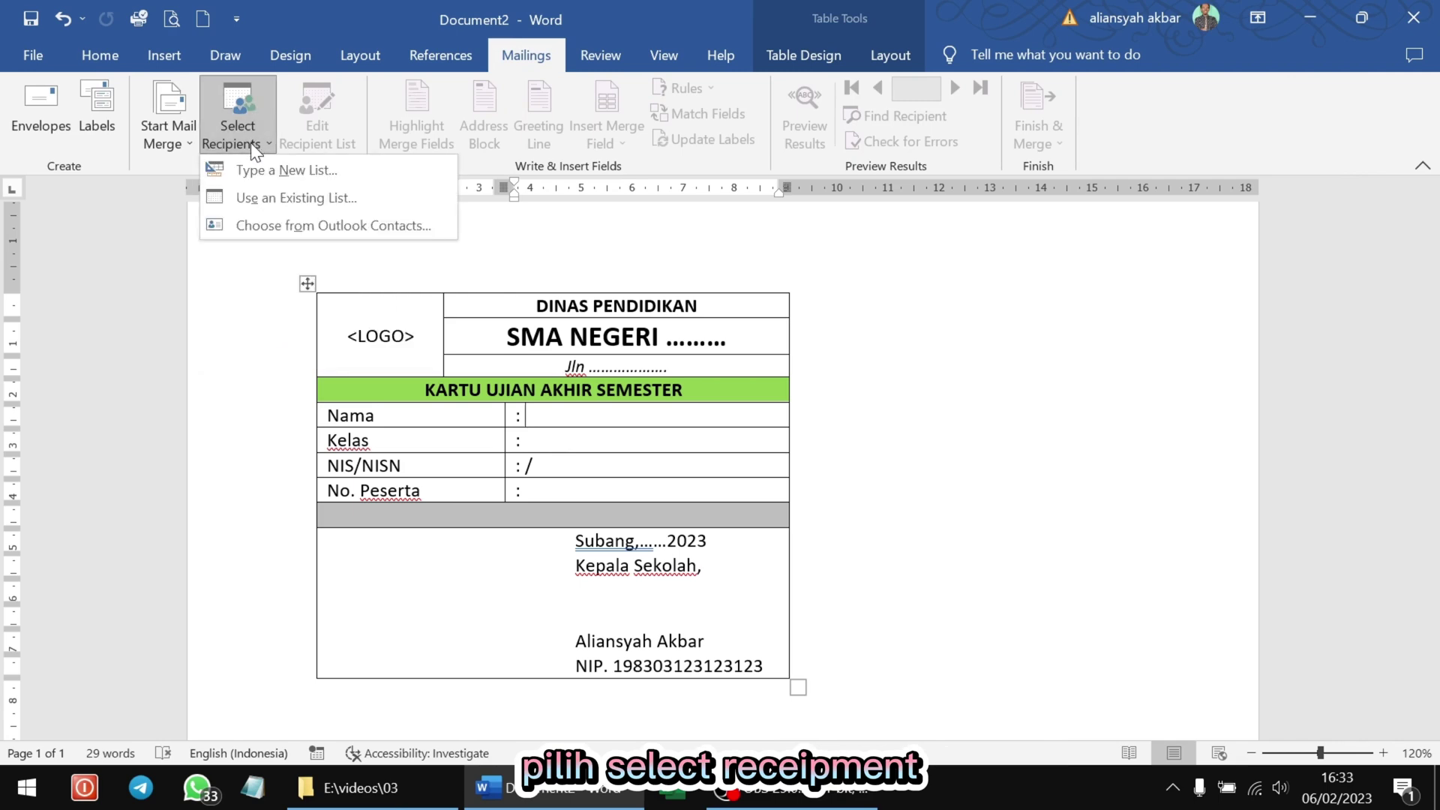
left_click(255, 199)
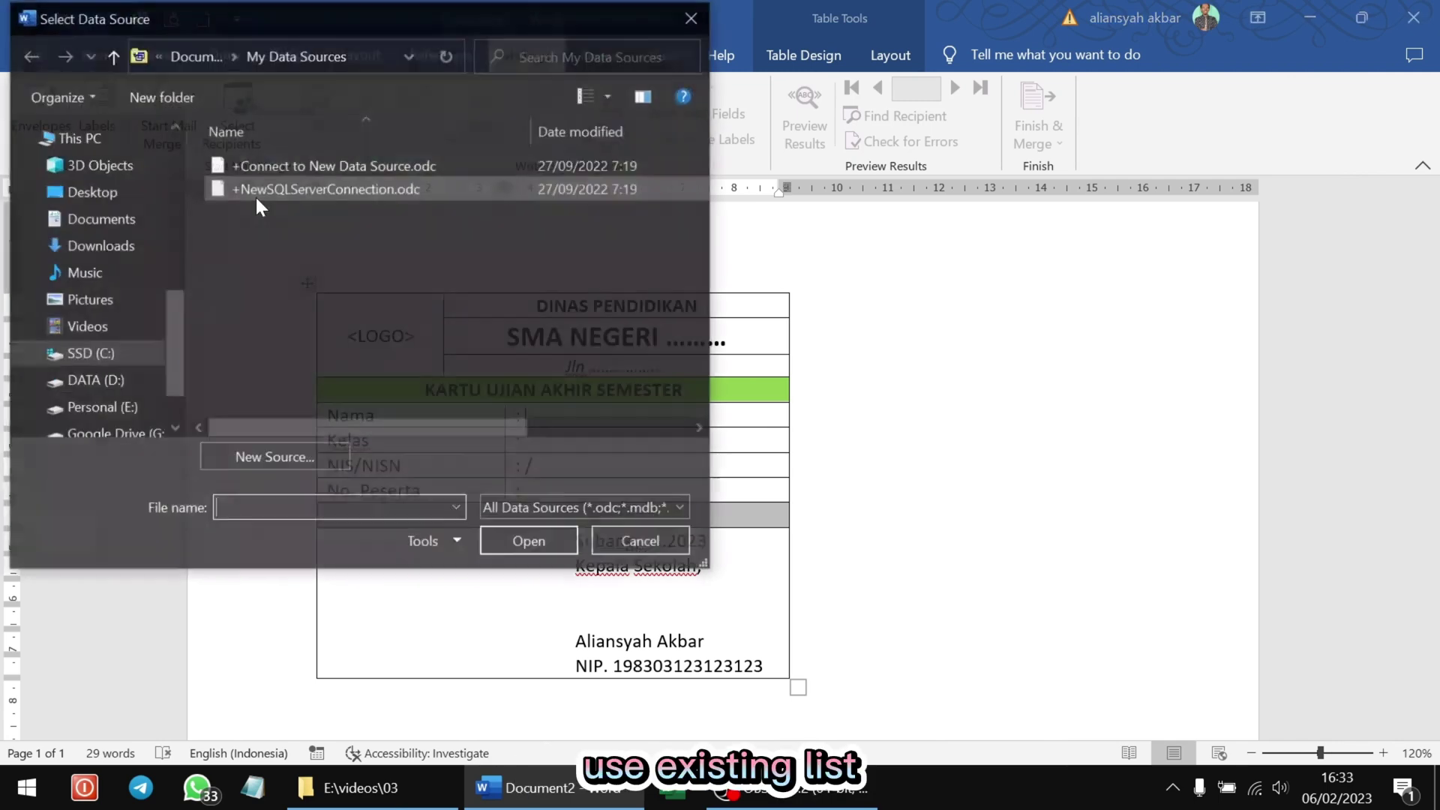
scroll(137, 200, "up", 3)
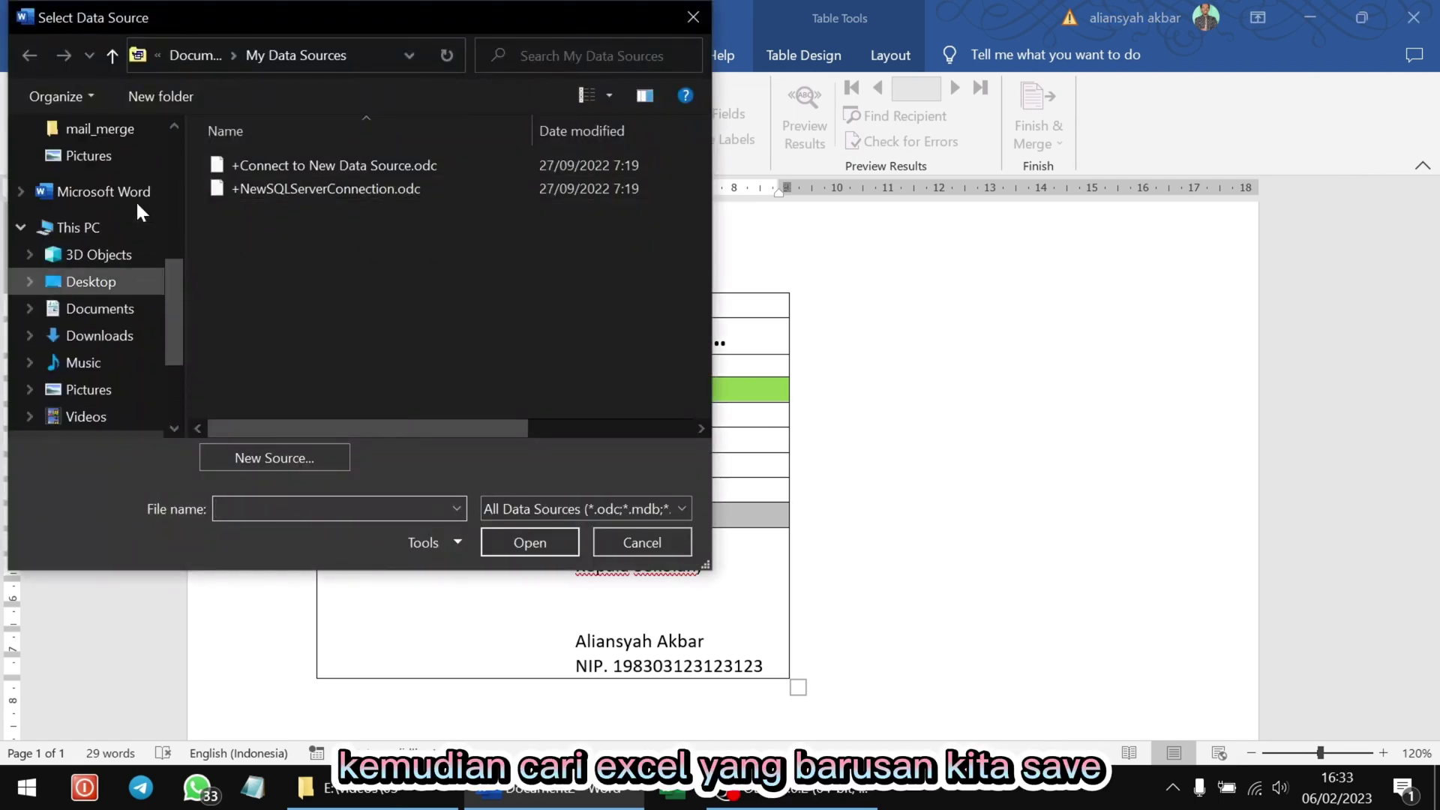
scroll(137, 201, "up", 2)
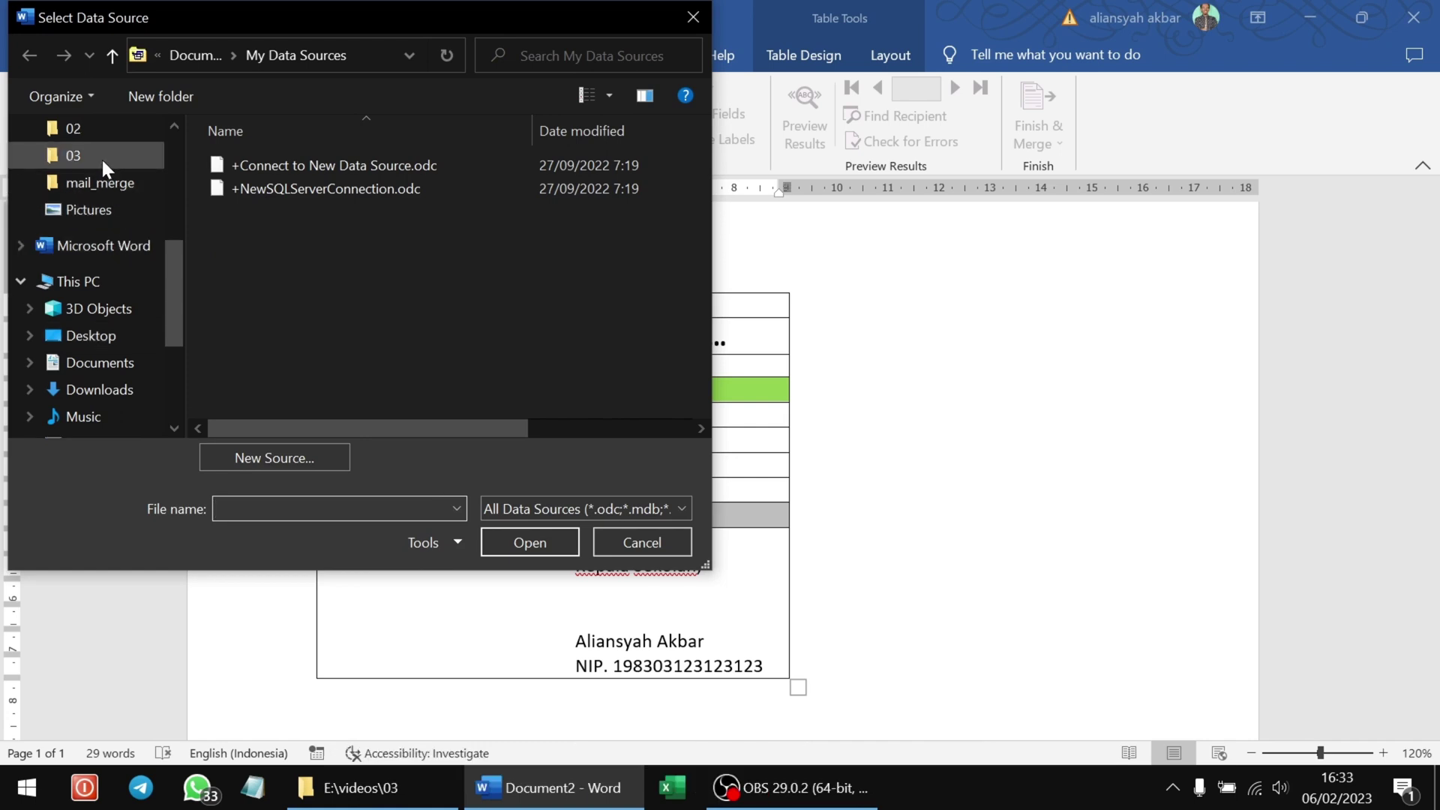
left_click(102, 158)
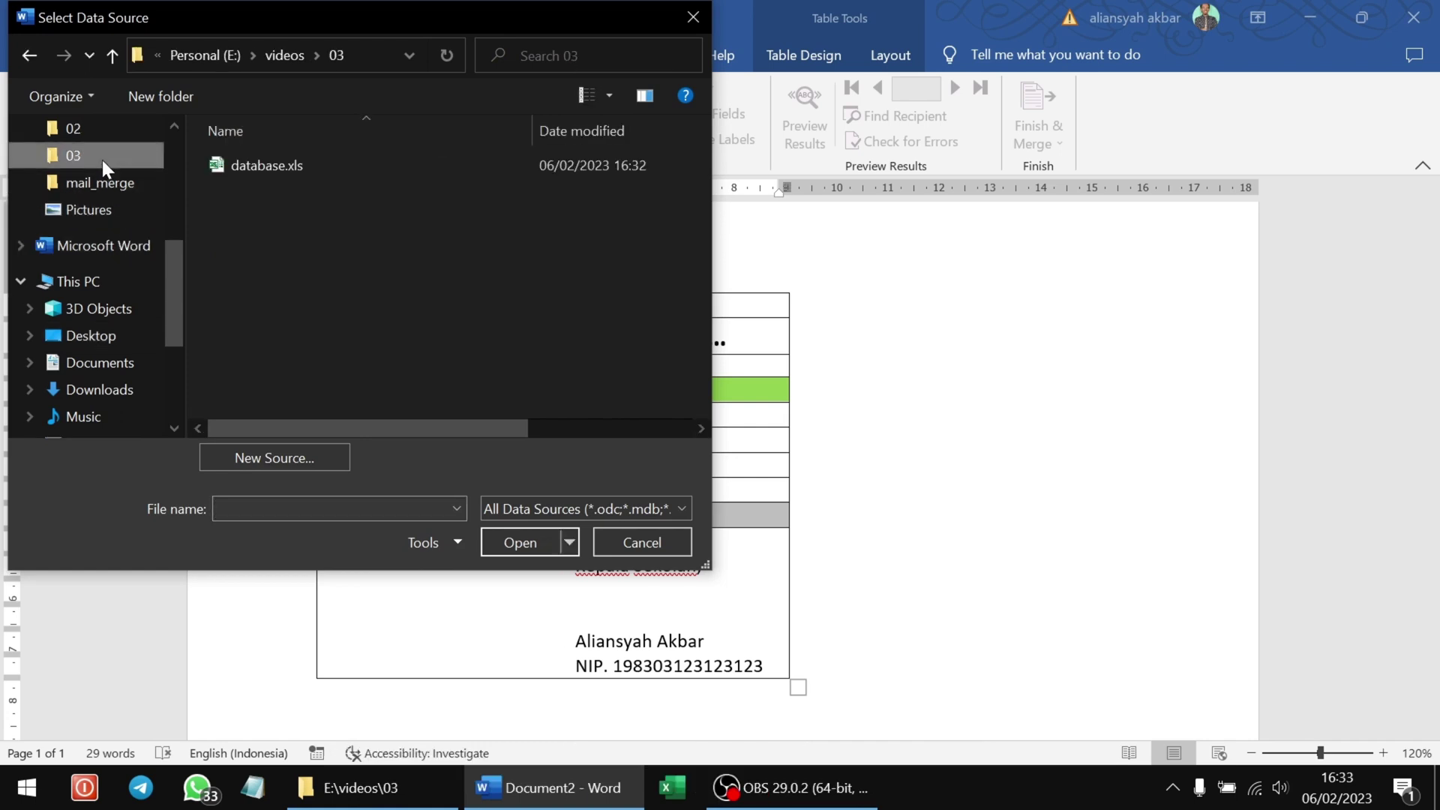
left_click(250, 163)
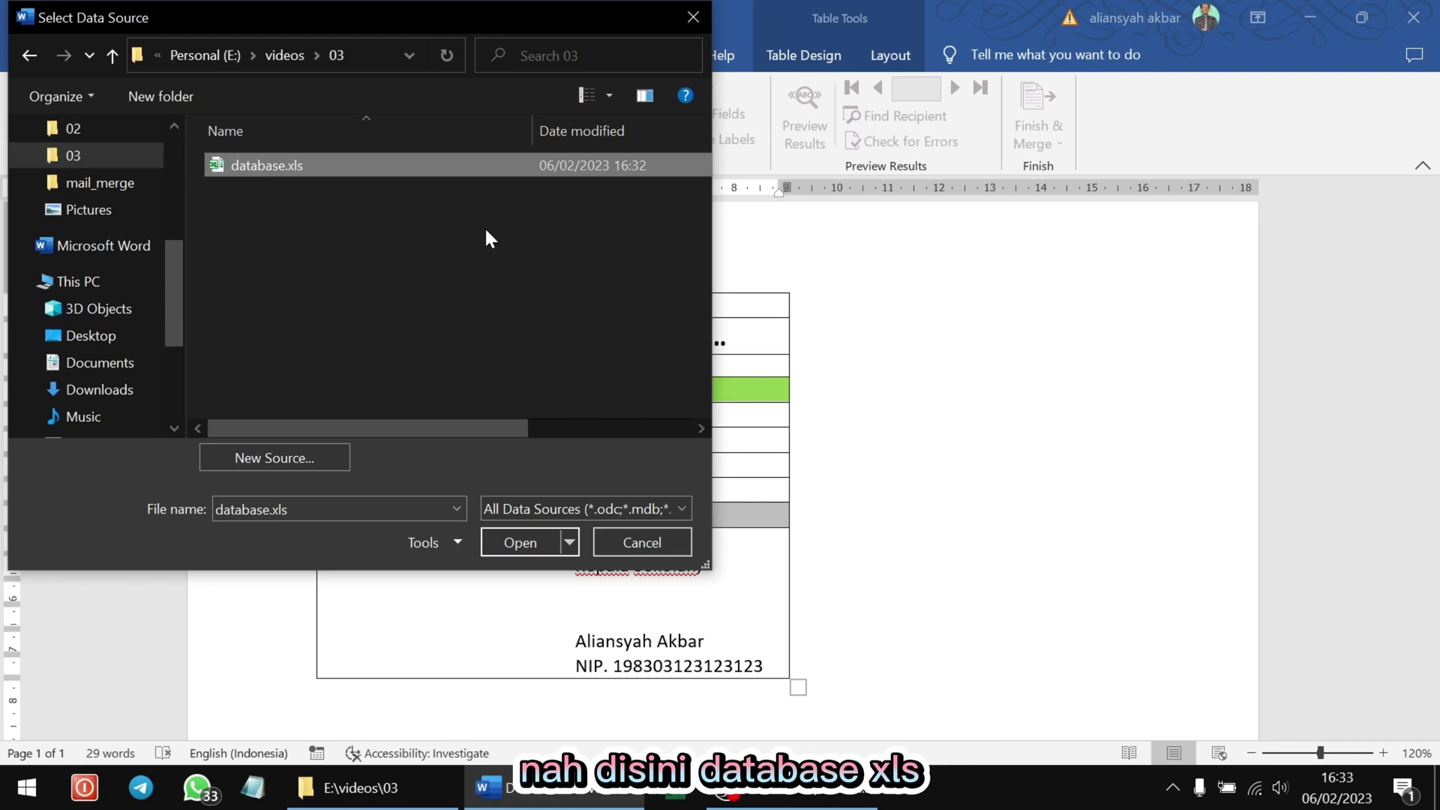
left_click(505, 546)
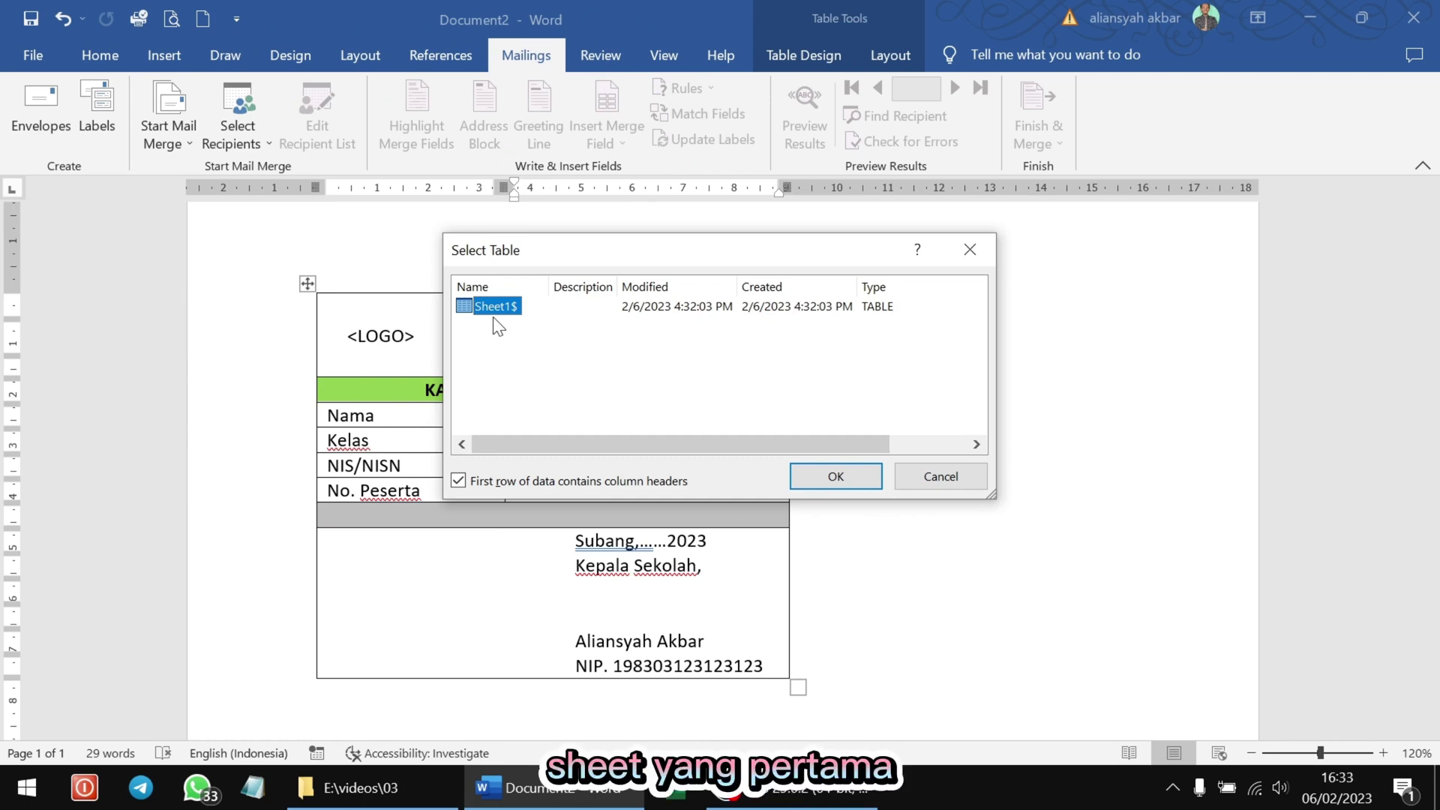
left_click(836, 477)
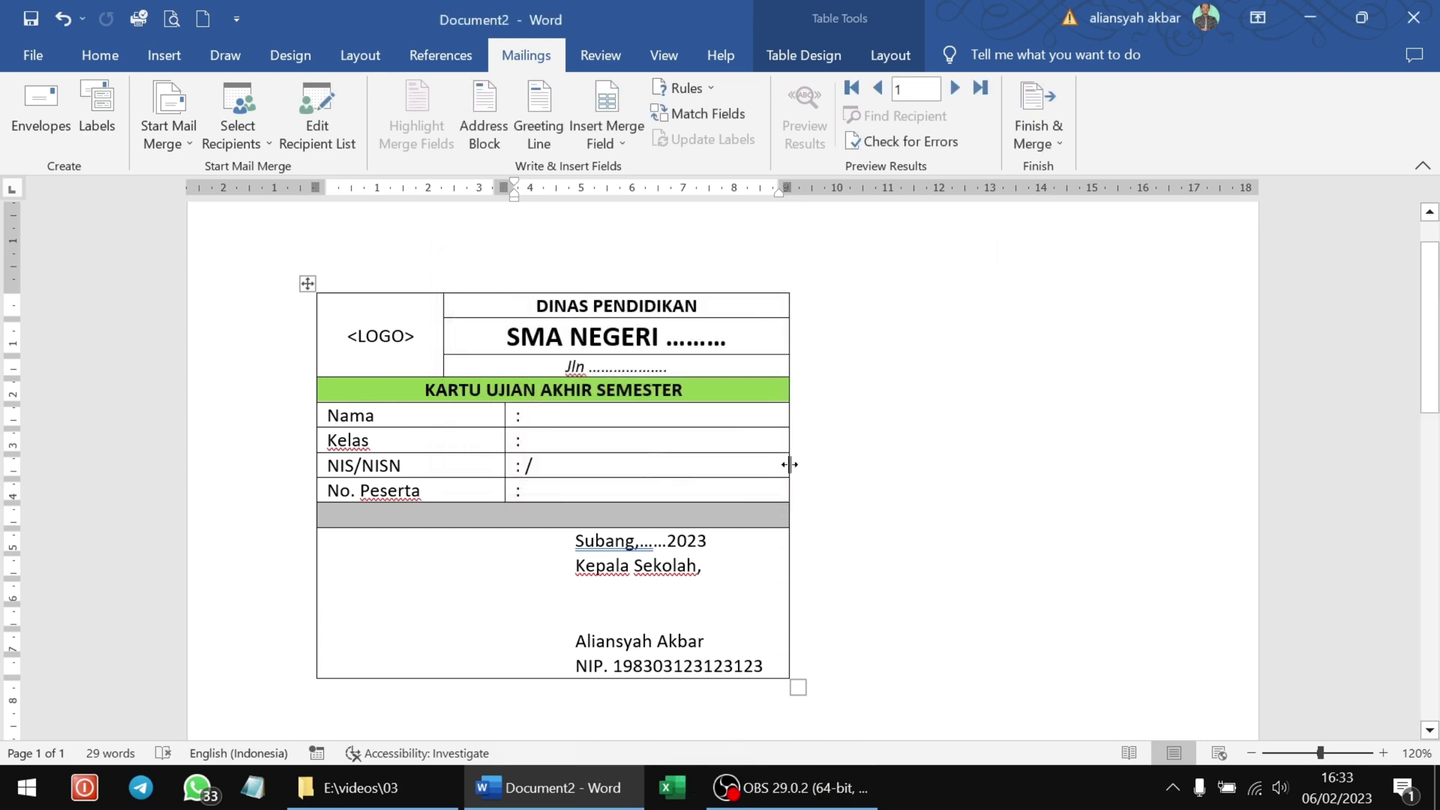
- Insert the «NAMA_SISWA» and «Kelas» merge fields into the Nama and Kelas rows
left_click(681, 420)
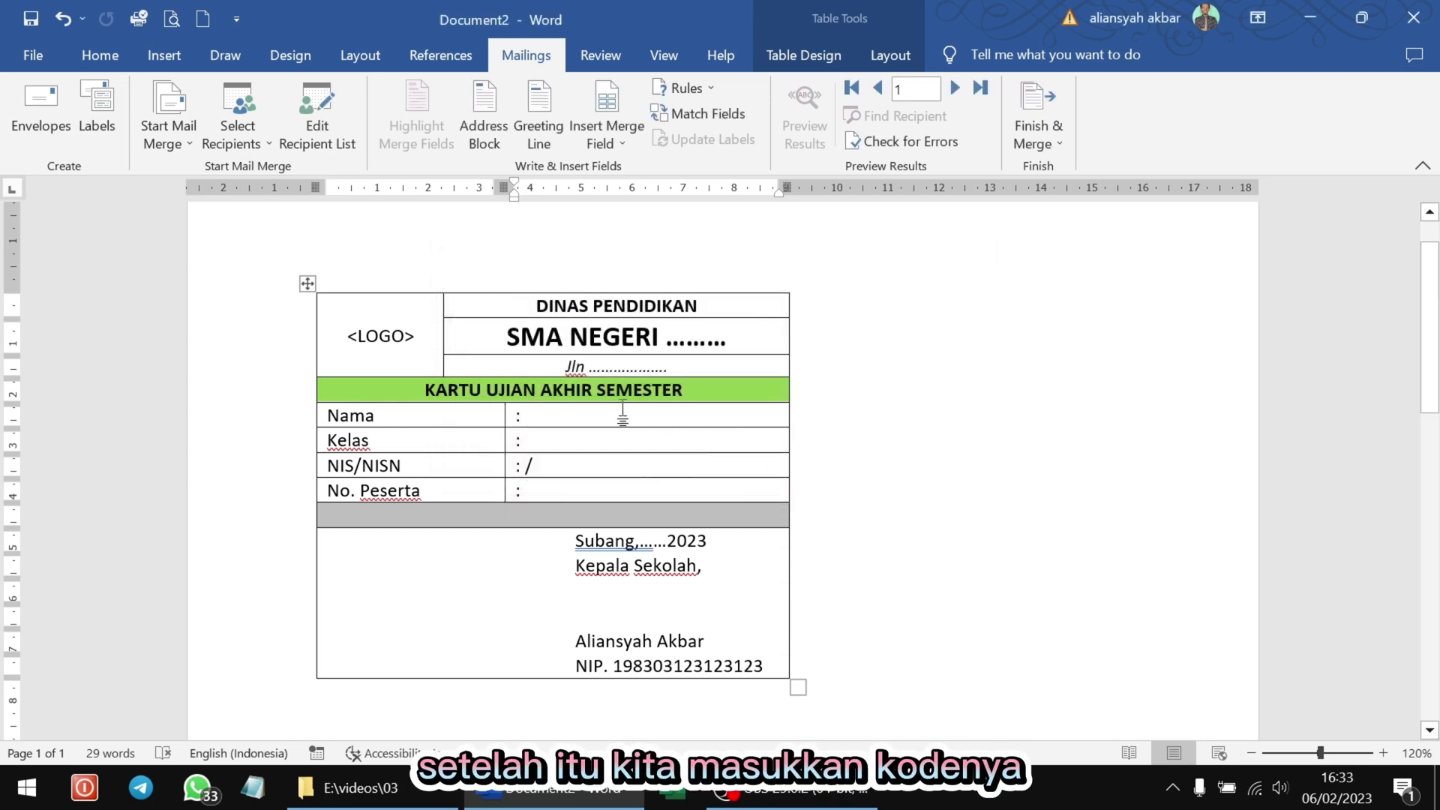
left_click(627, 141)
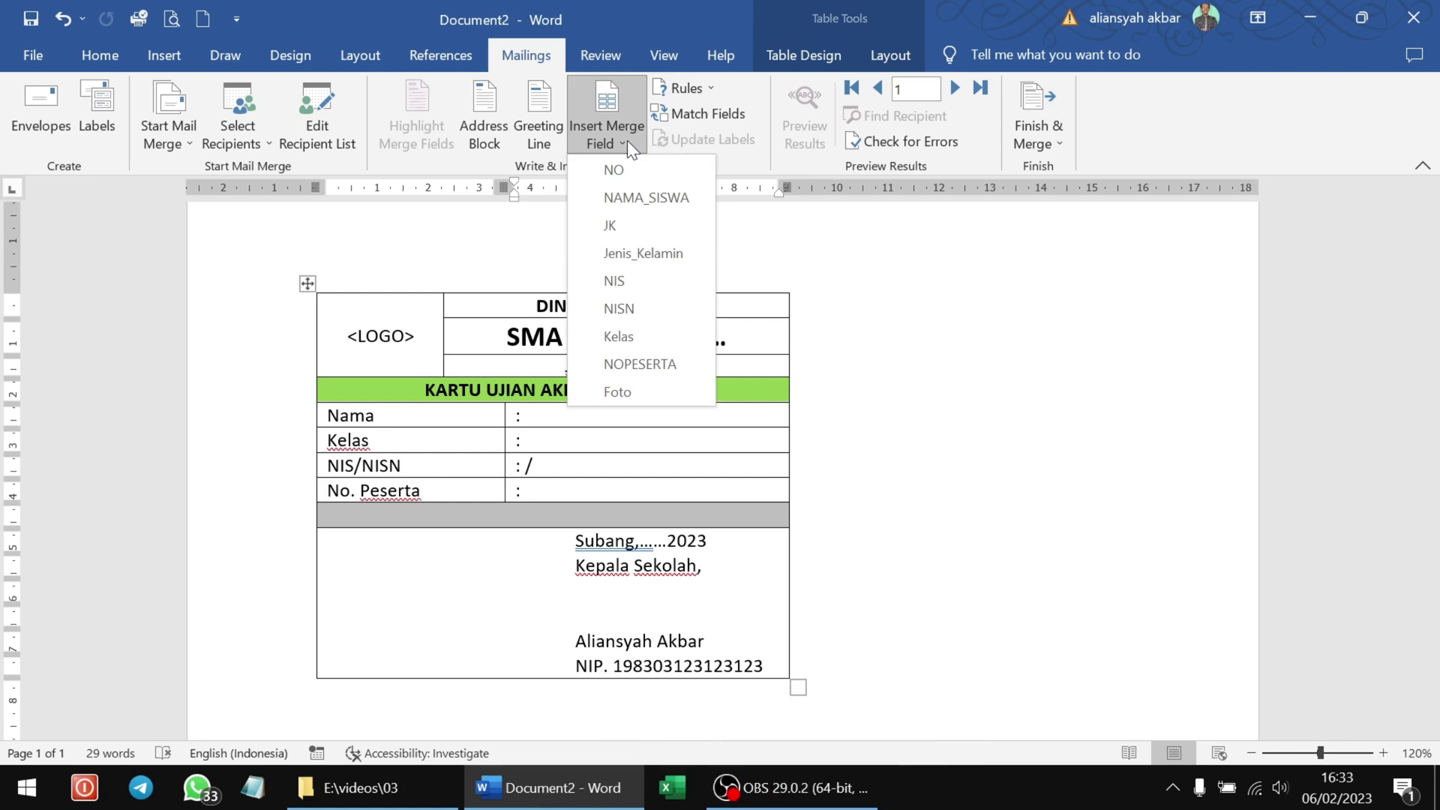
left_click(647, 198)
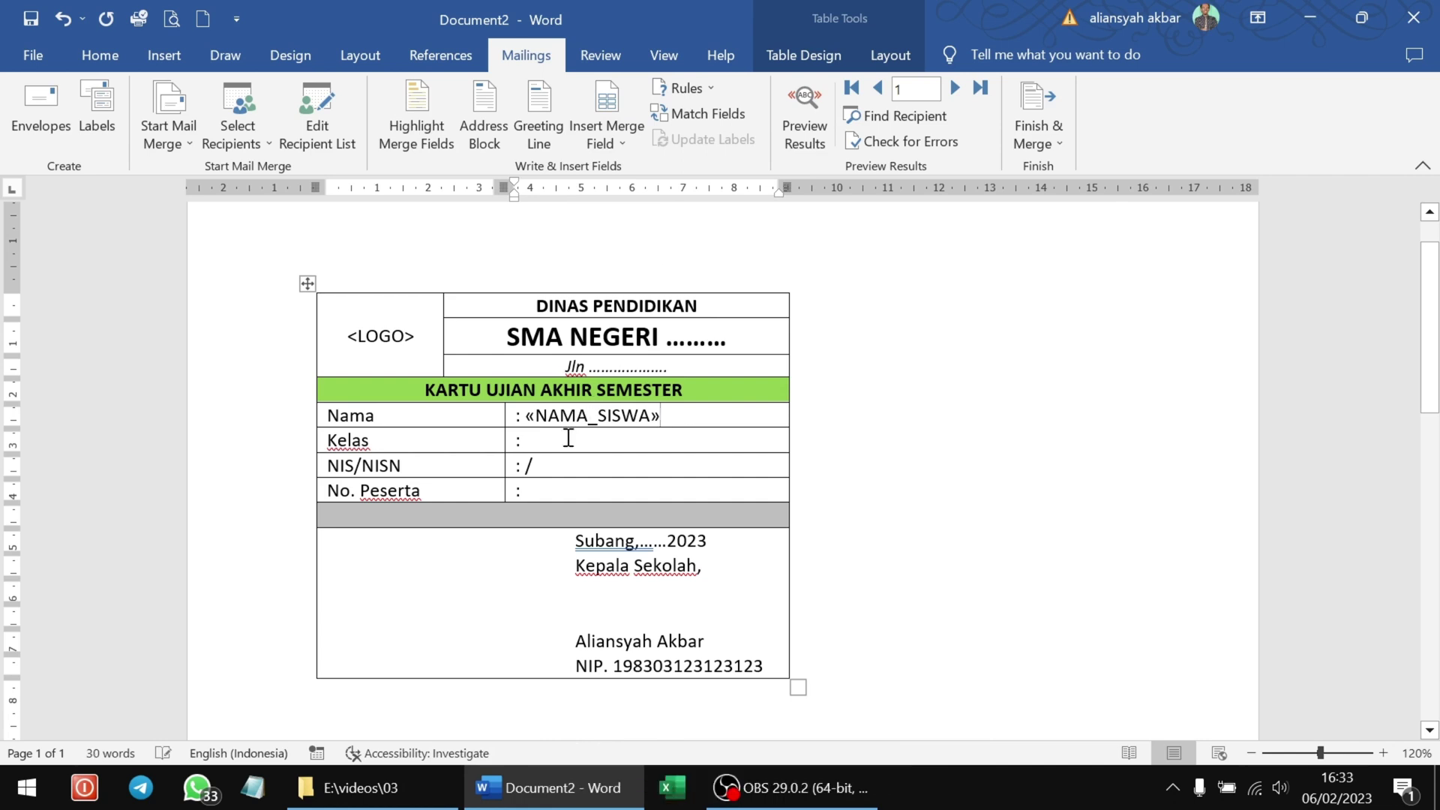
left_click(624, 143)
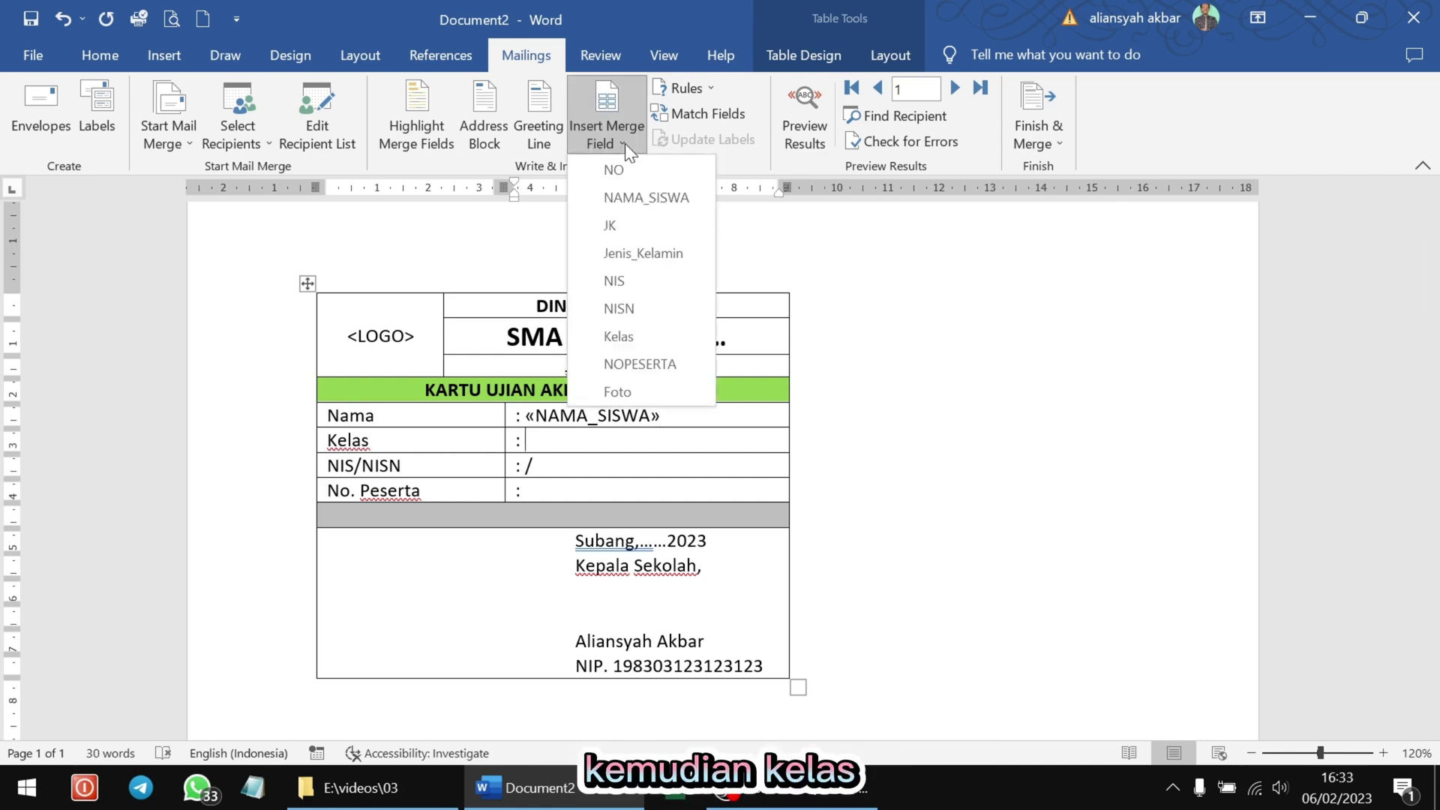
left_click(640, 336)
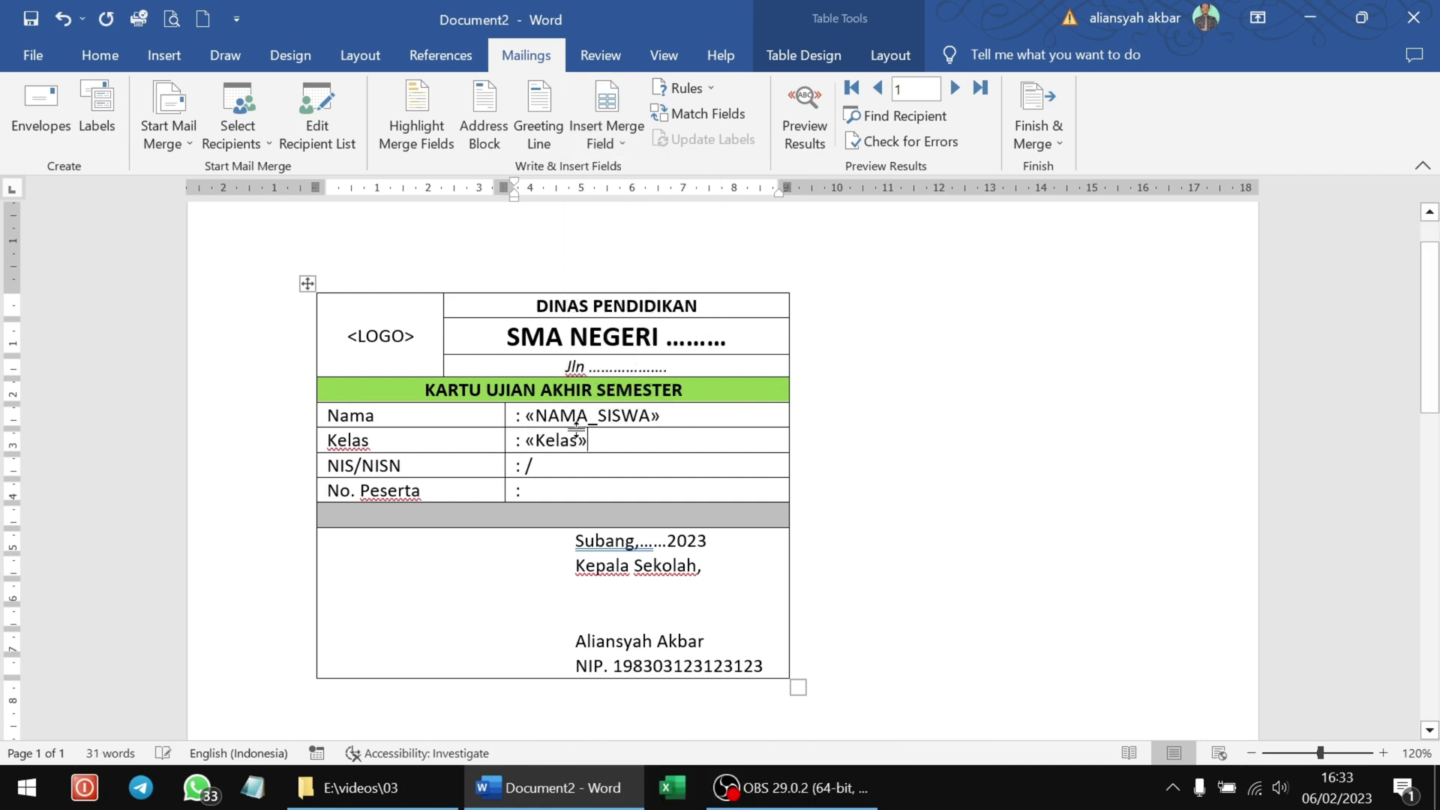
- Insert «NIS» and «NISN» on either side of the slash, and «NOPESERTA» in No. Peserta
left_click(526, 466)
left_click(622, 132)
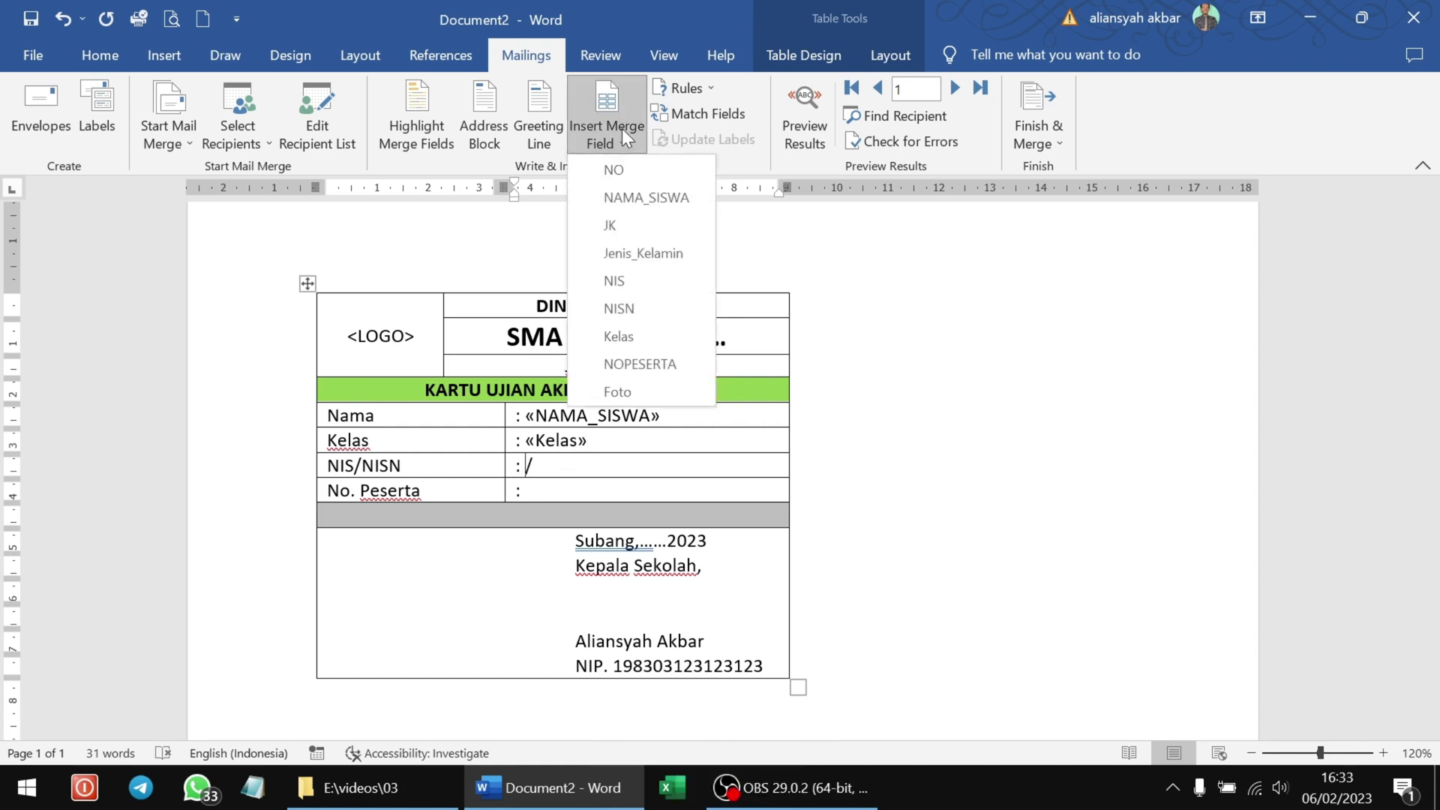
left_click(642, 278)
left_click(608, 467)
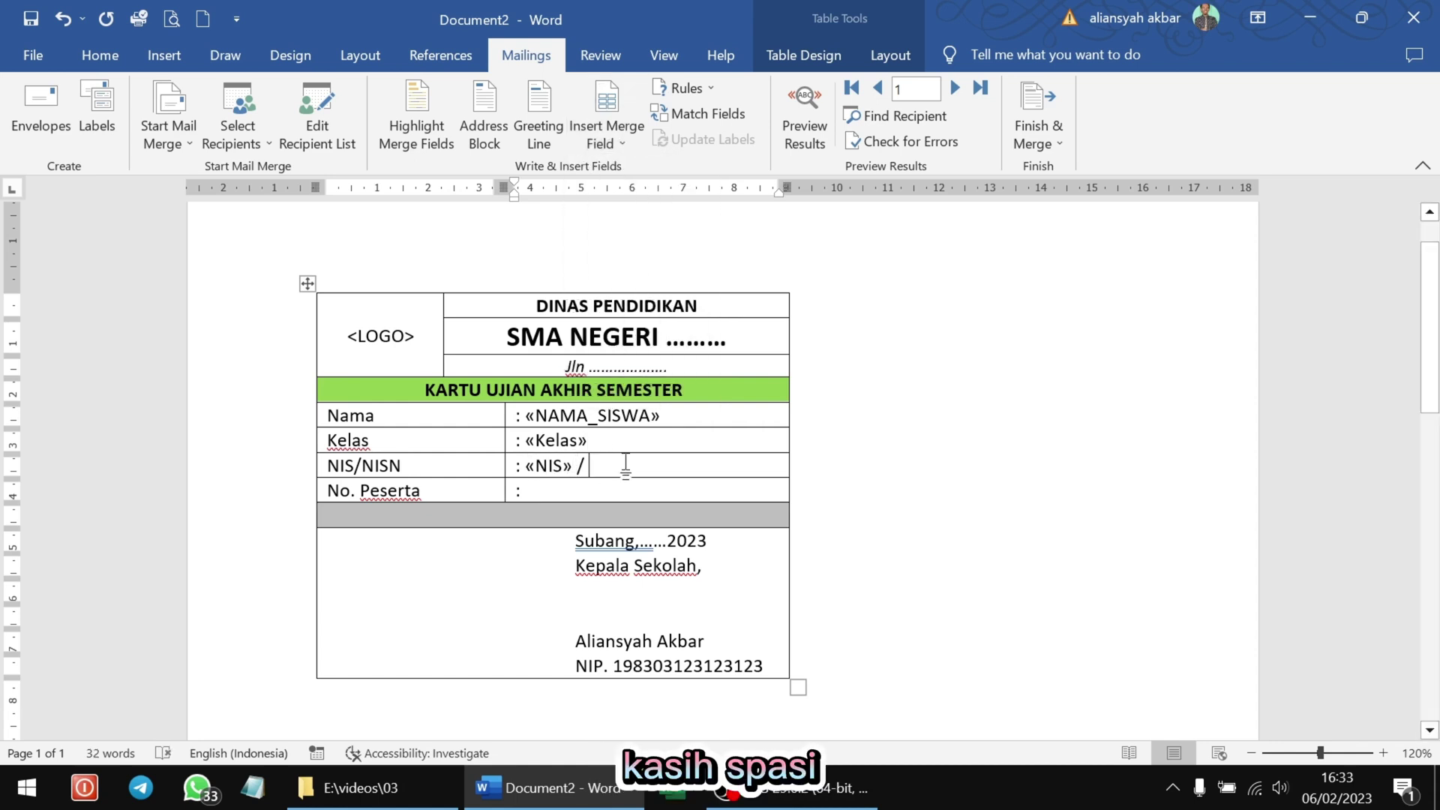
key("BackSpace")
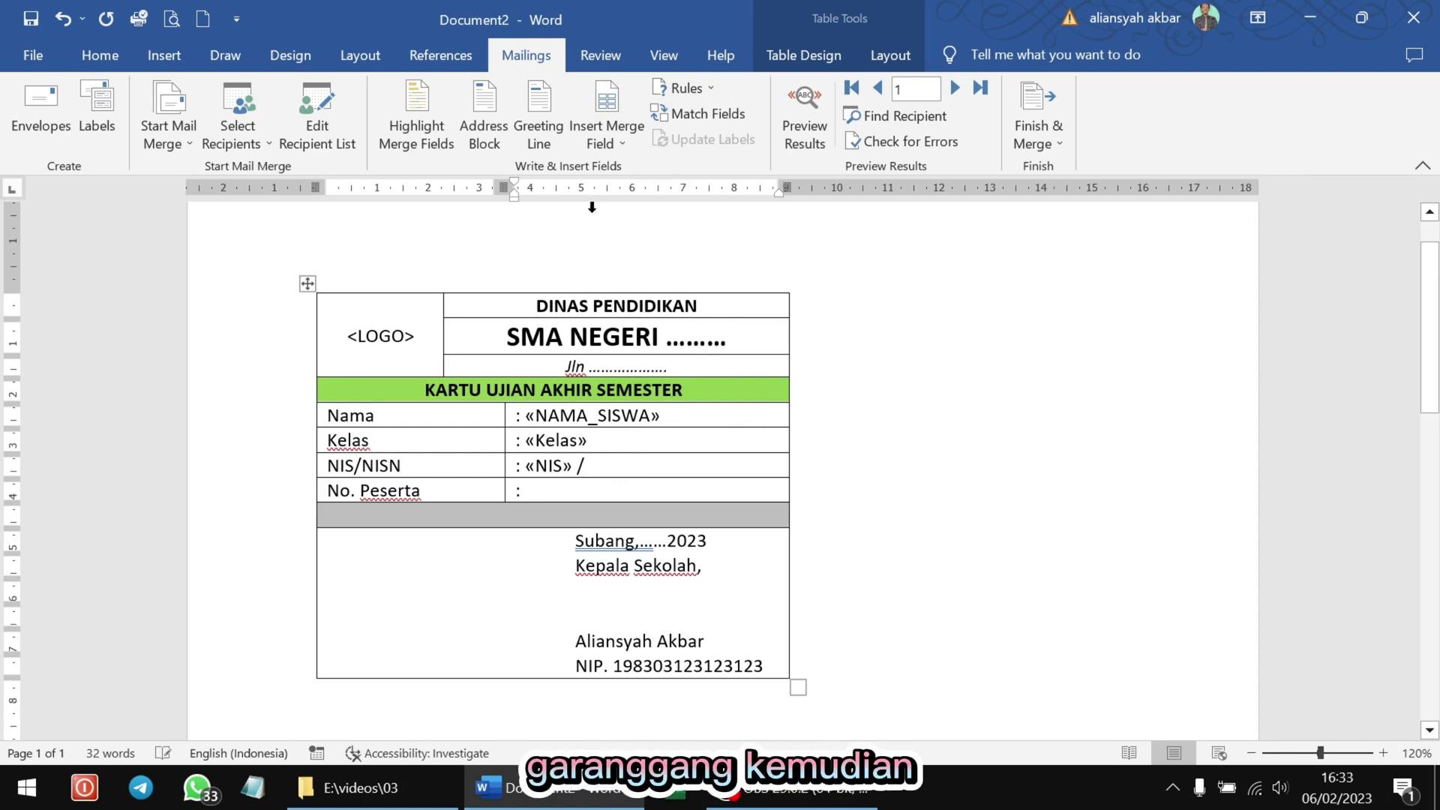
left_click(603, 134)
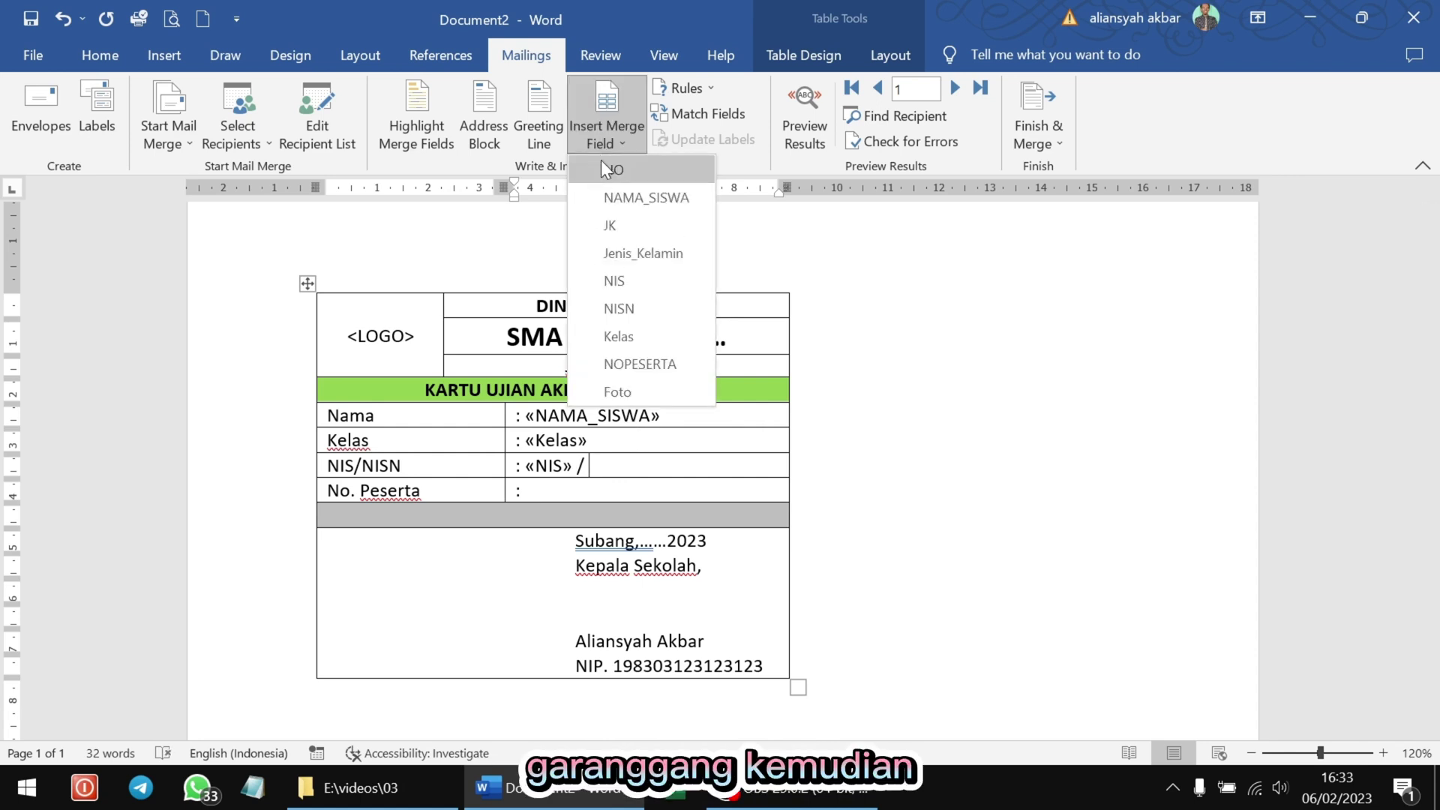
left_click(672, 308)
left_click(563, 487)
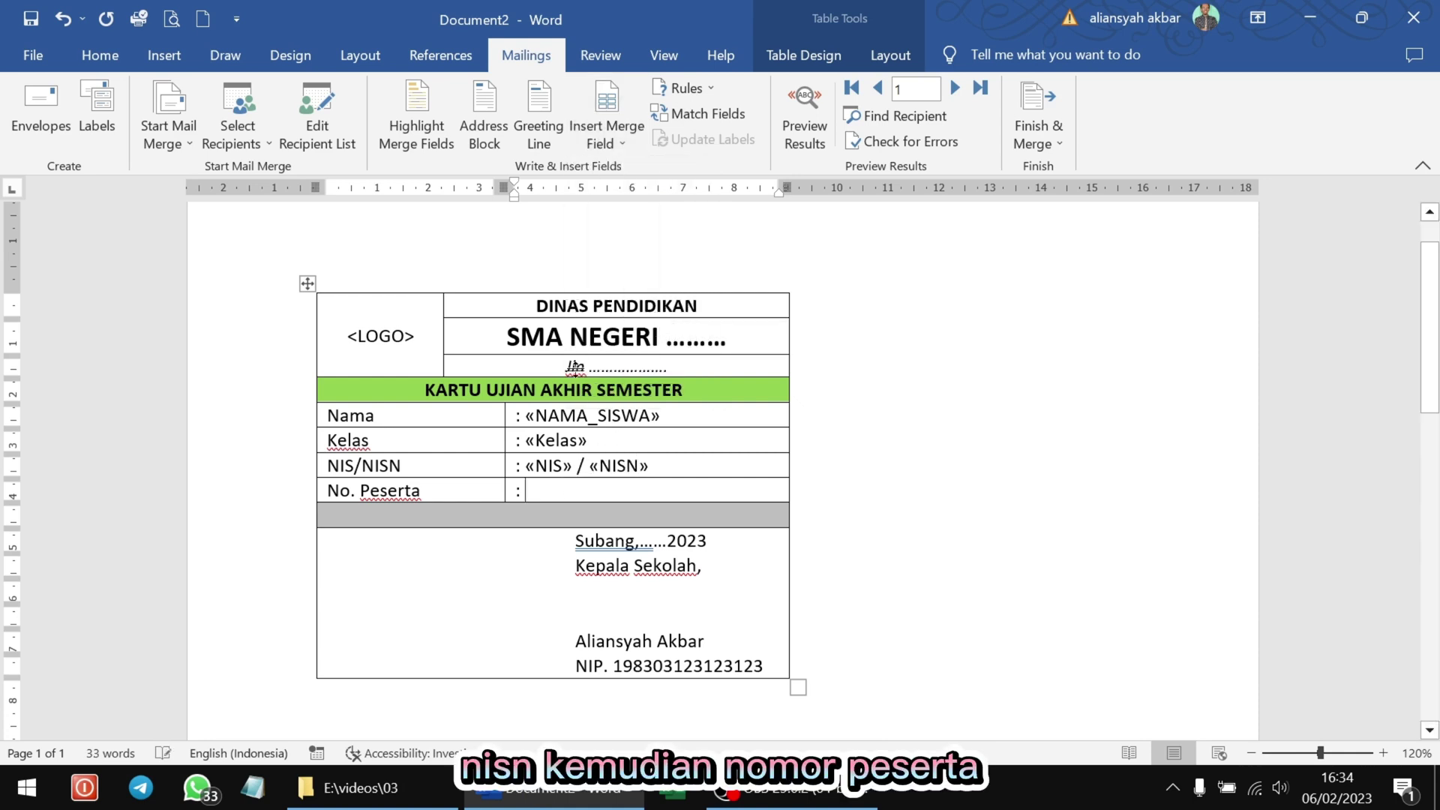
left_click(605, 151)
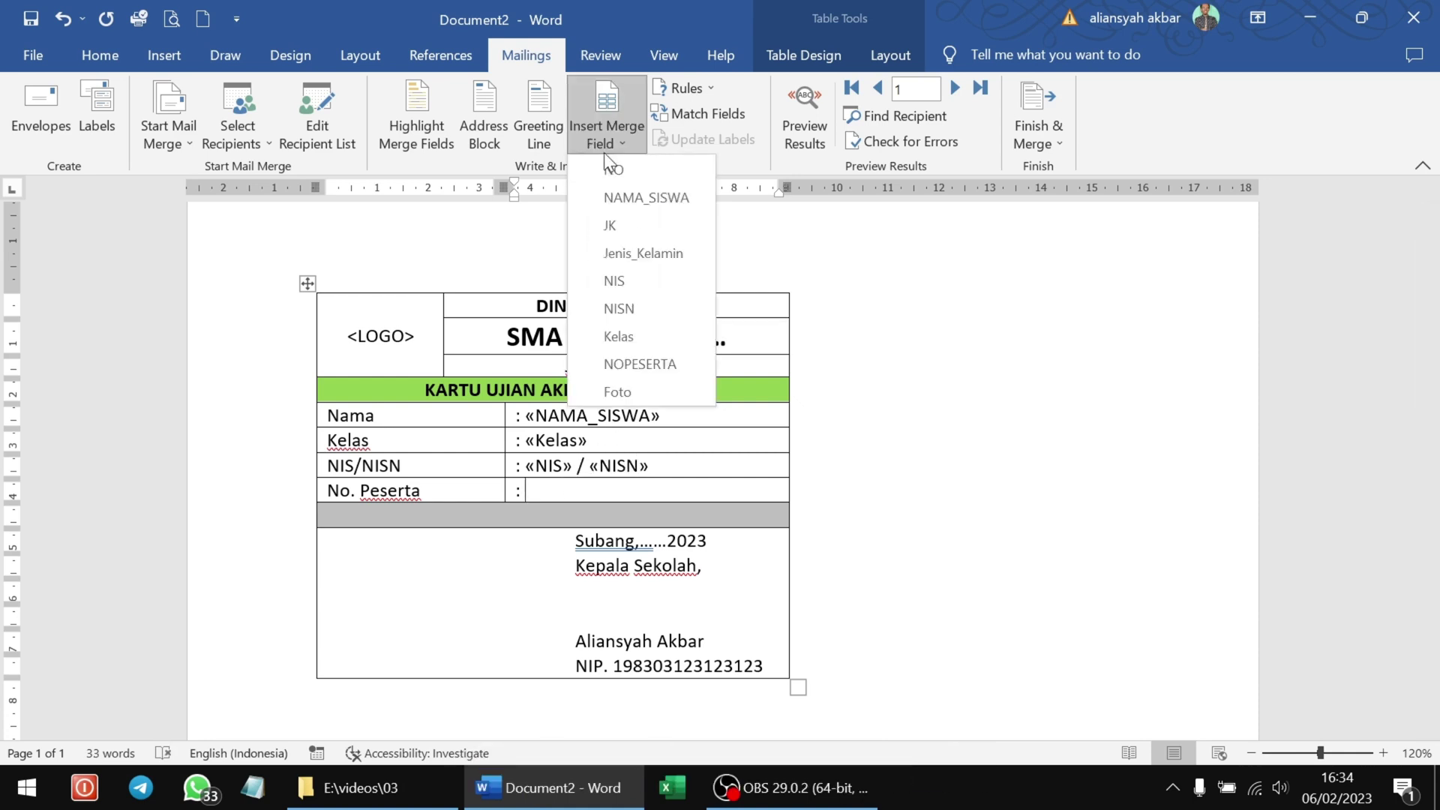
left_click(634, 364)
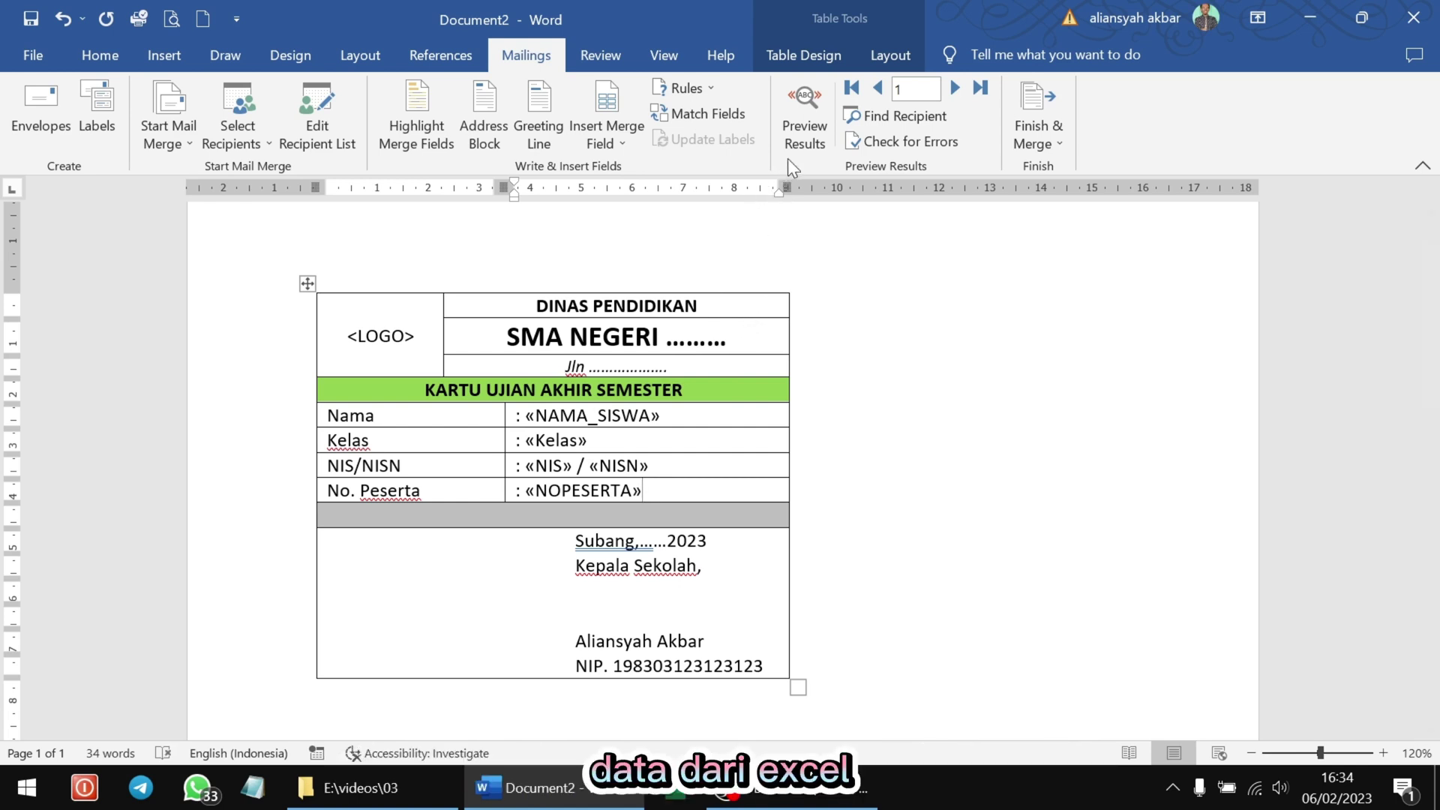
left_click(805, 119)
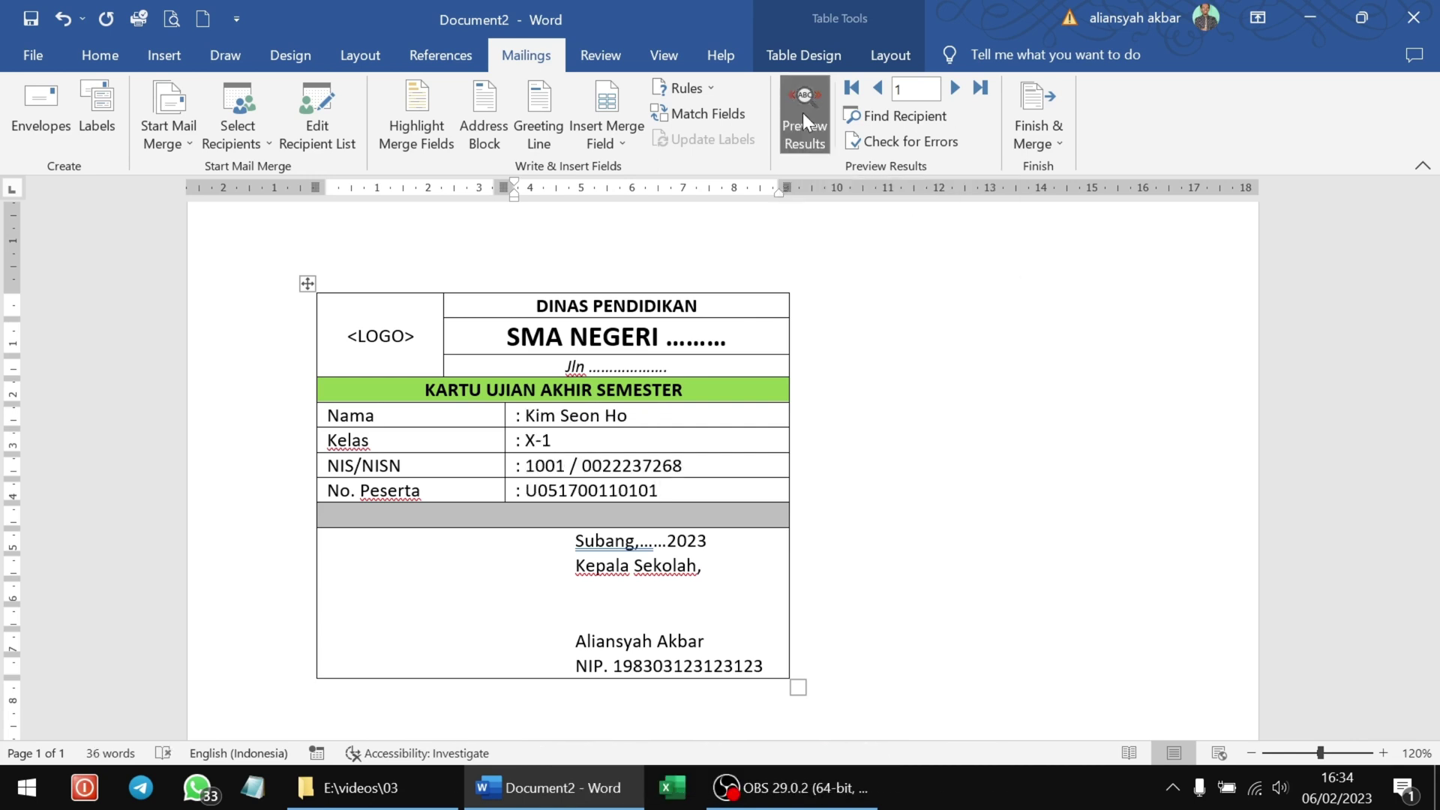
left_click(954, 88)
left_click(954, 89)
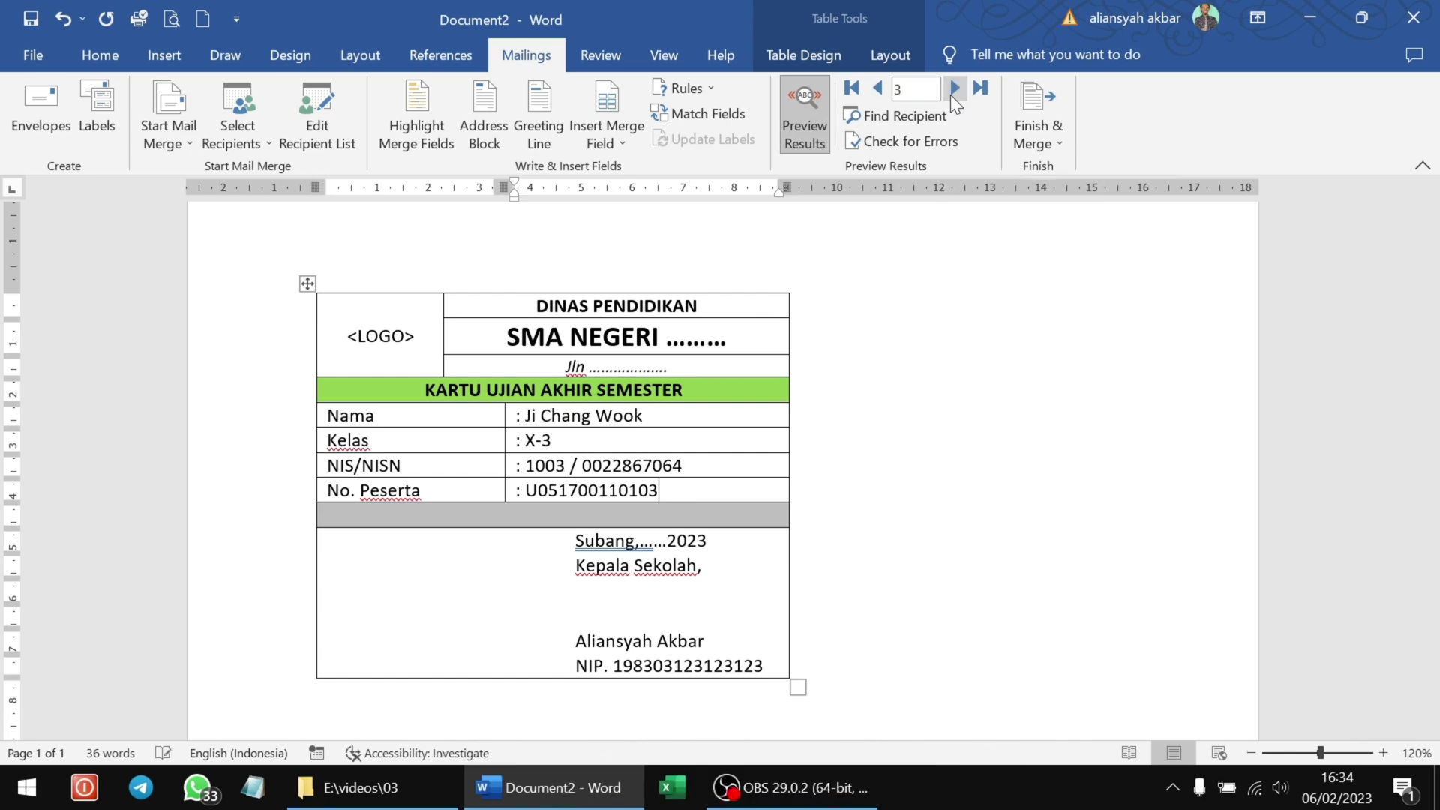
left_click(951, 95)
left_click(951, 95)
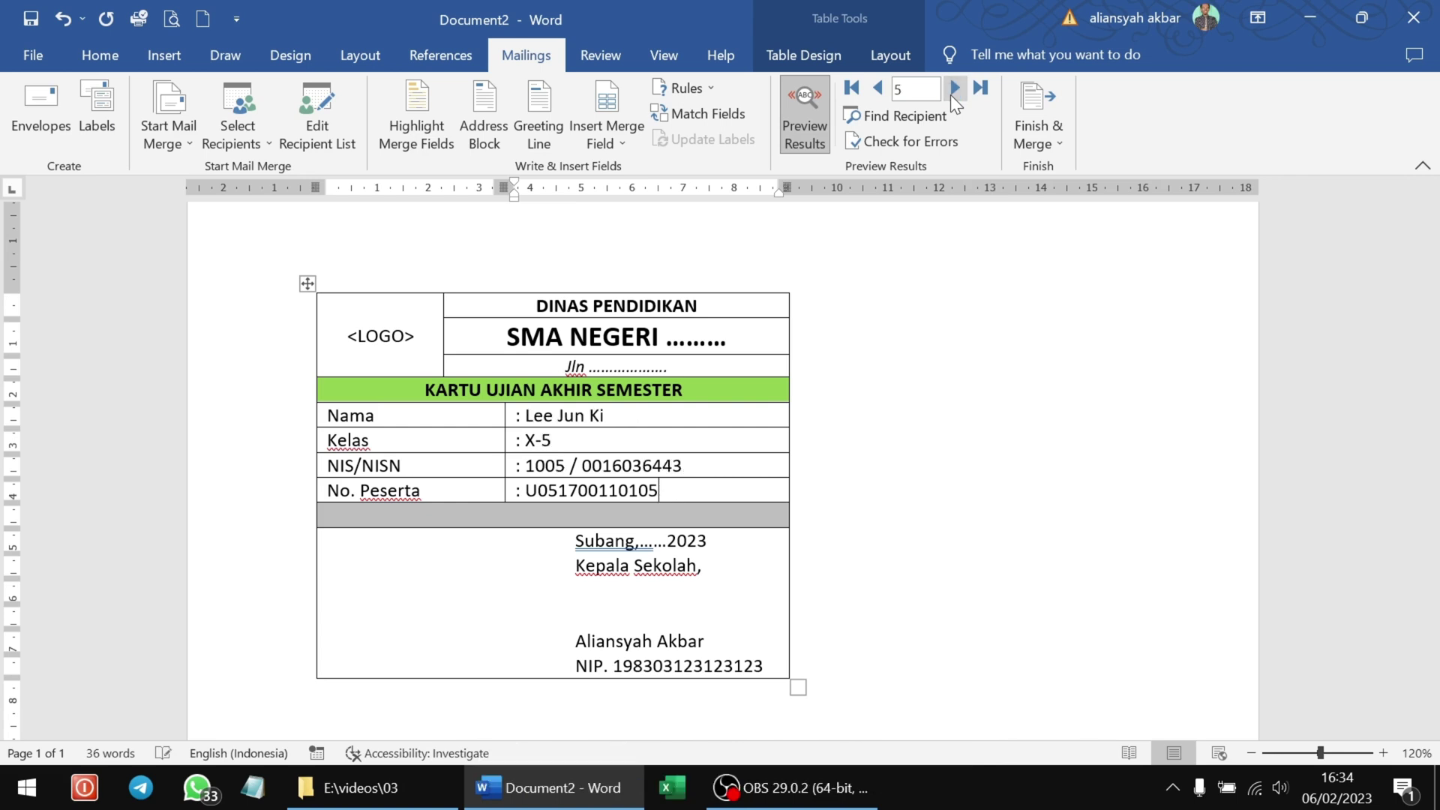
left_click(951, 95)
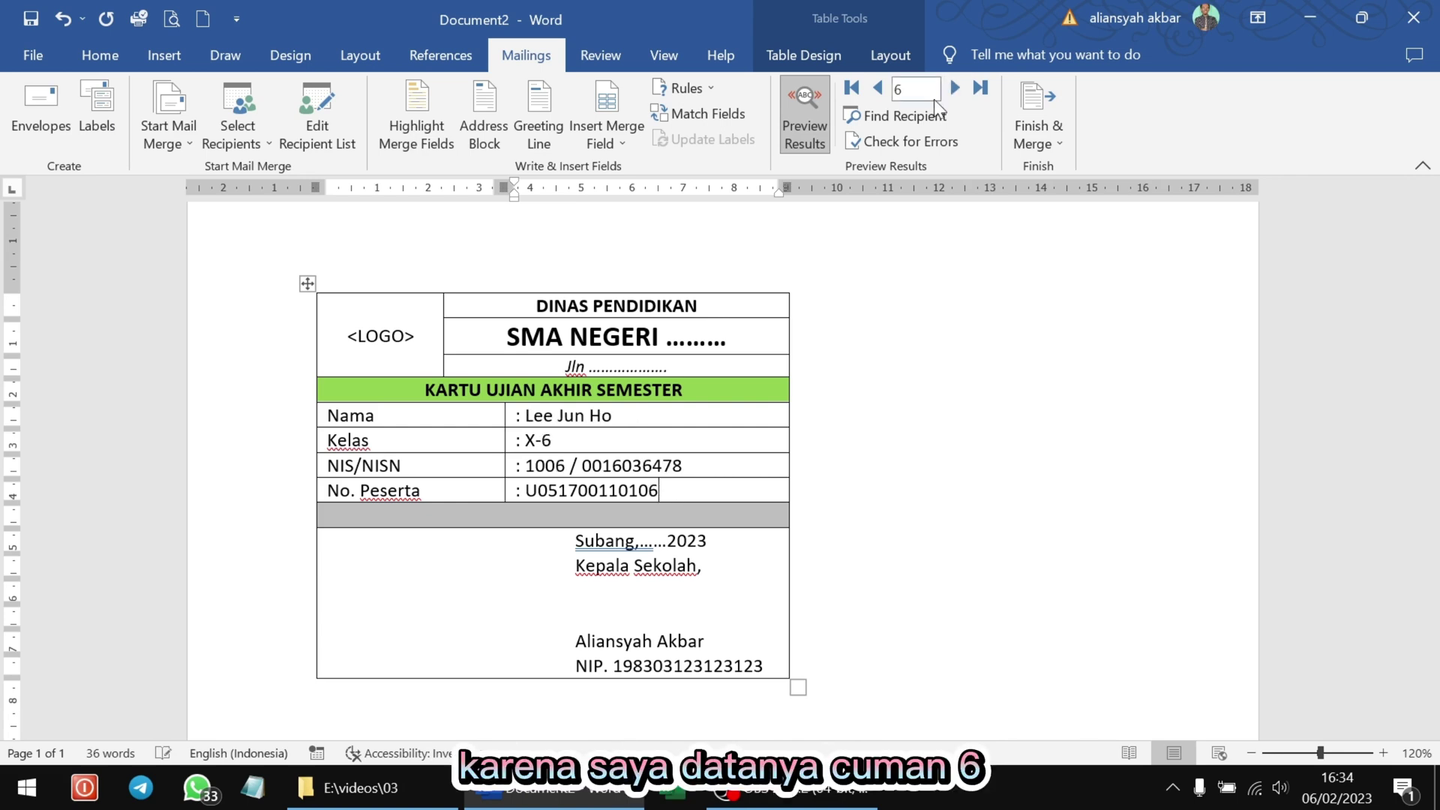
left_click(879, 91)
left_click(879, 89)
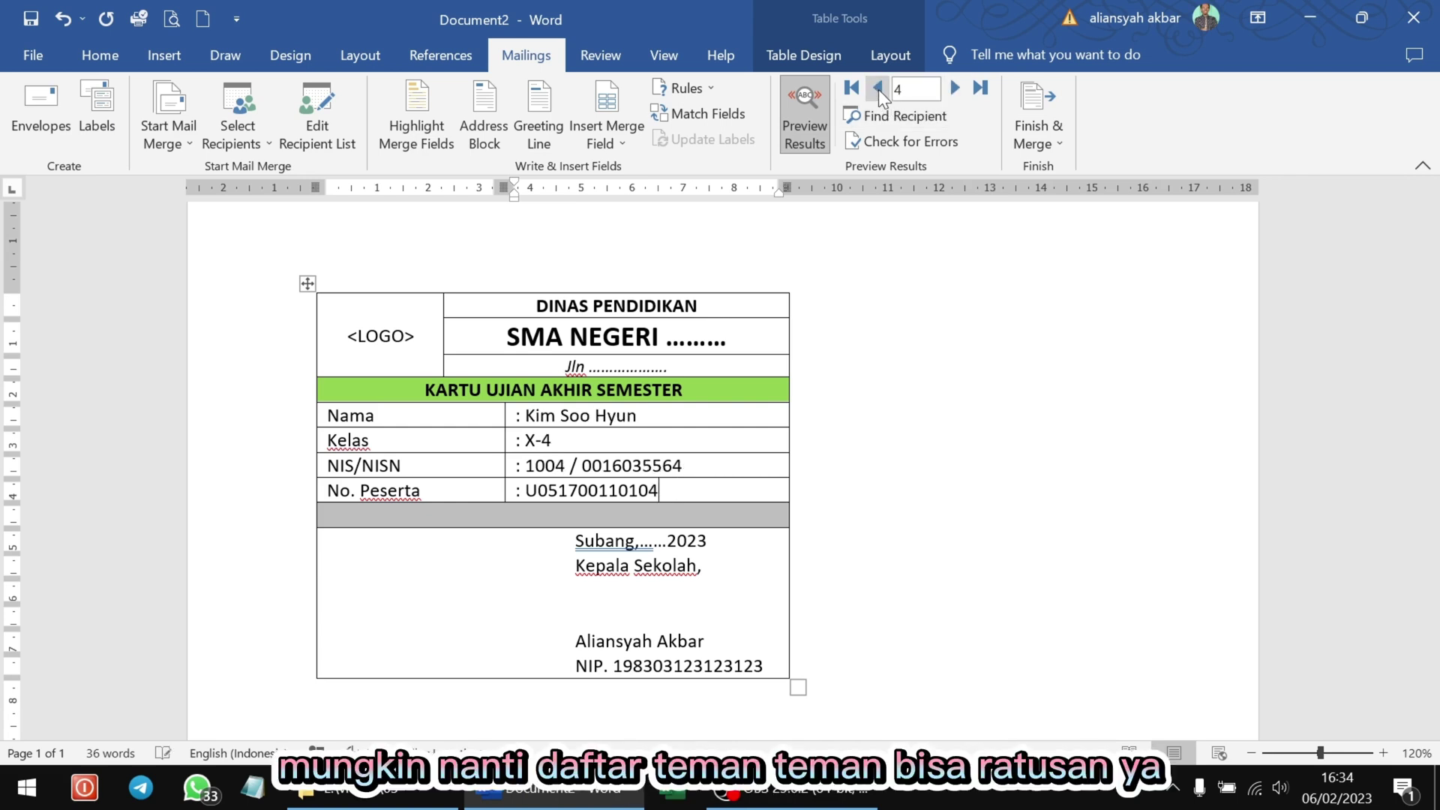
left_click(879, 89)
left_click(879, 89)
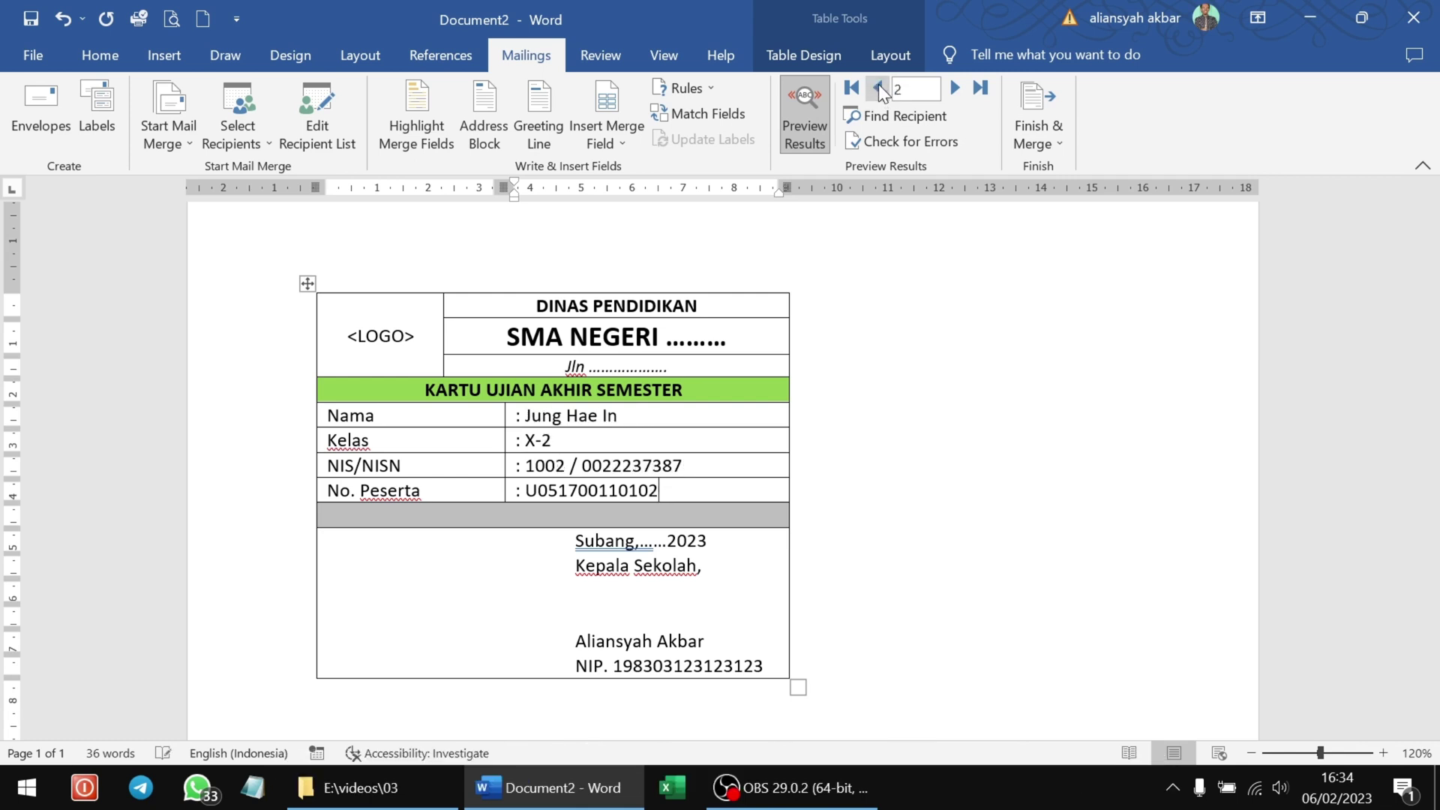
left_click(879, 87)
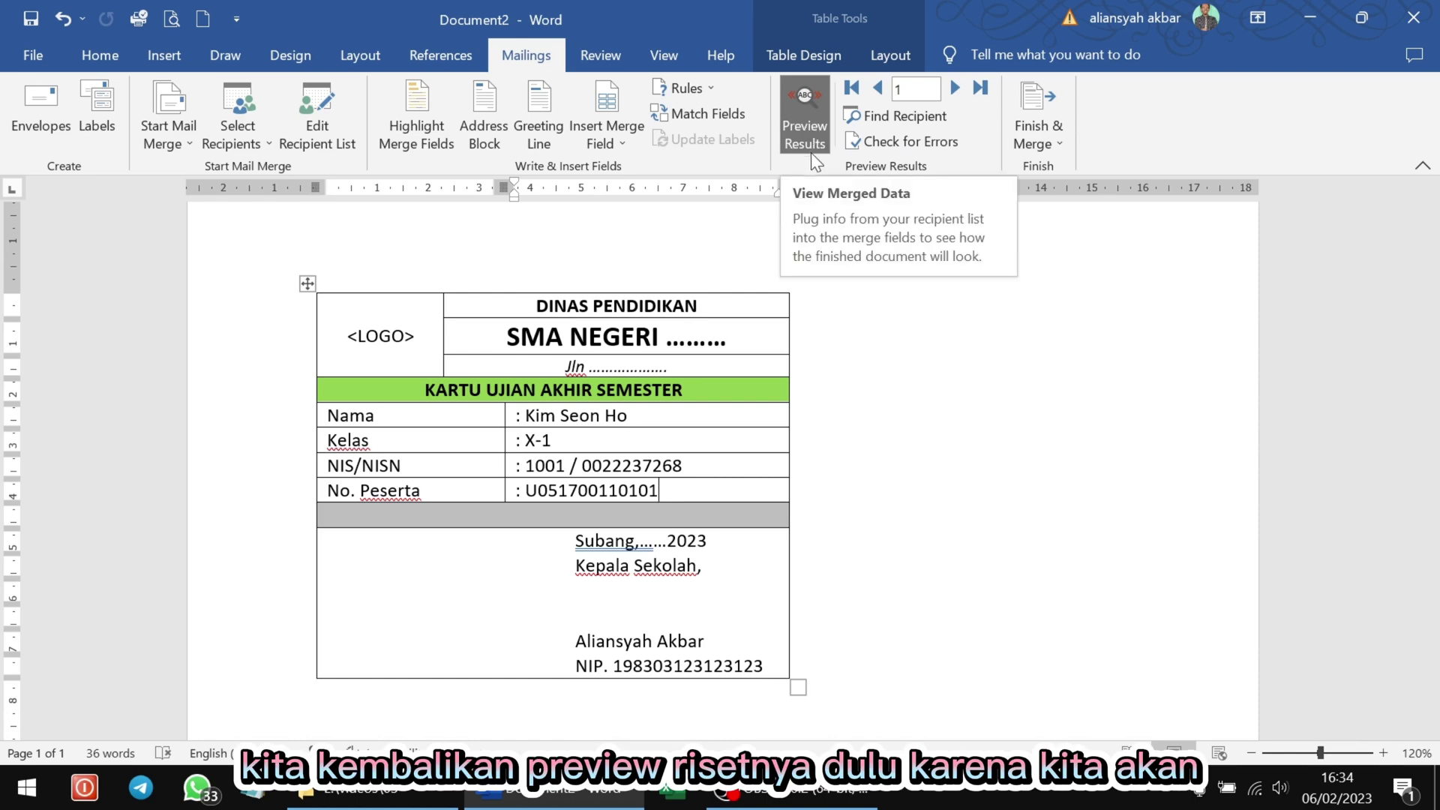
left_click(805, 110)
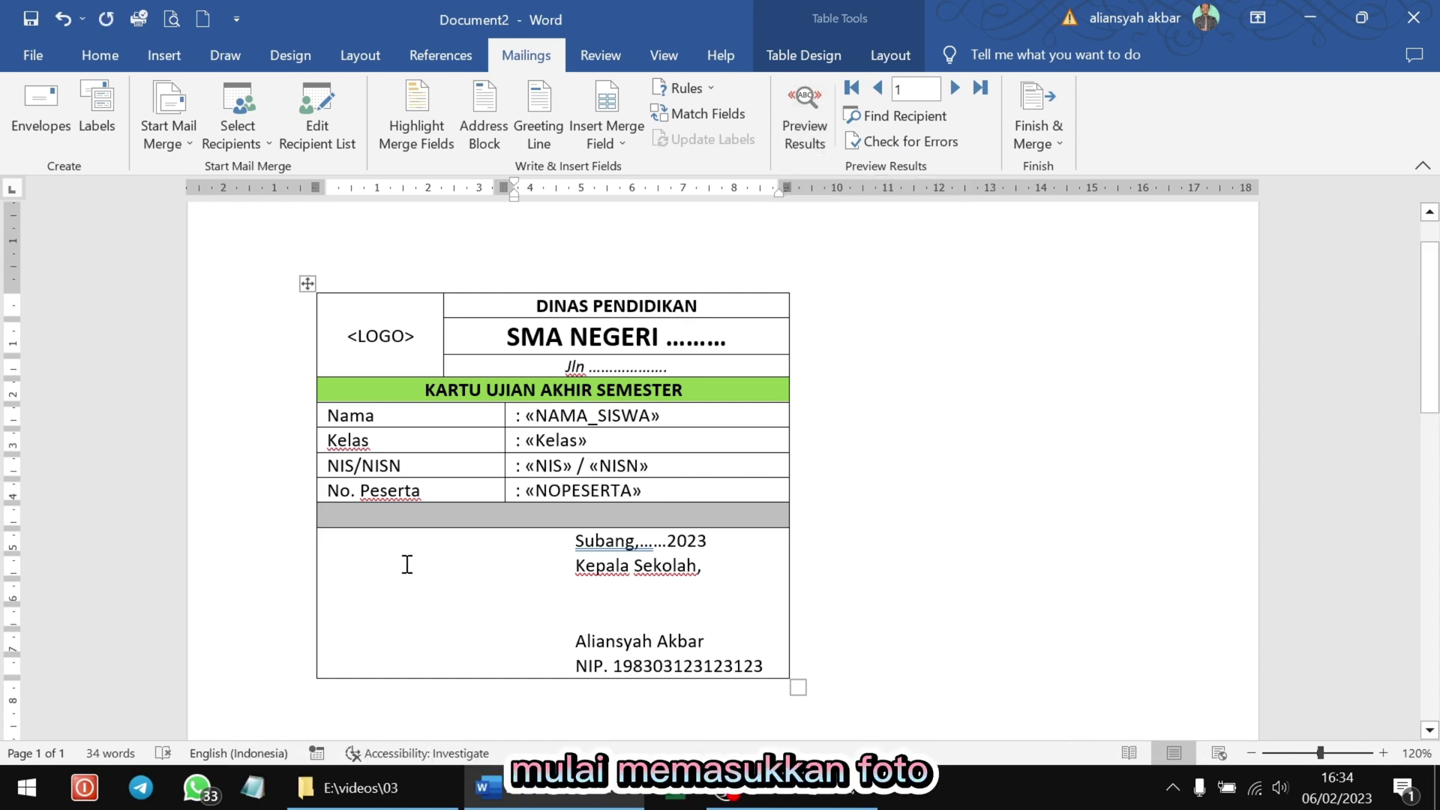
left_click(439, 551)
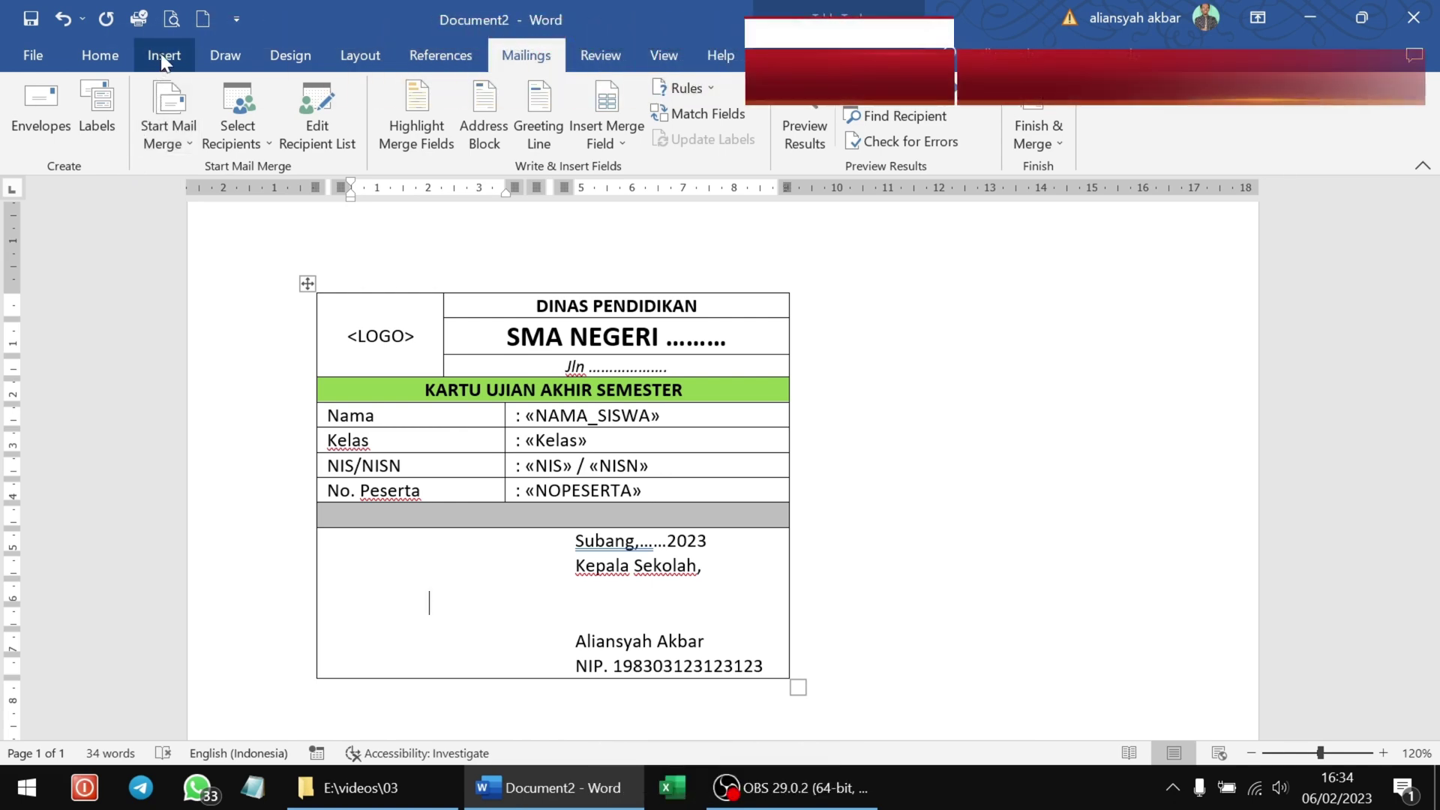
- Insert 1001.jpg from E:\videos\03 into the bottom-left photo cell as a linked picture
left_click(178, 56)
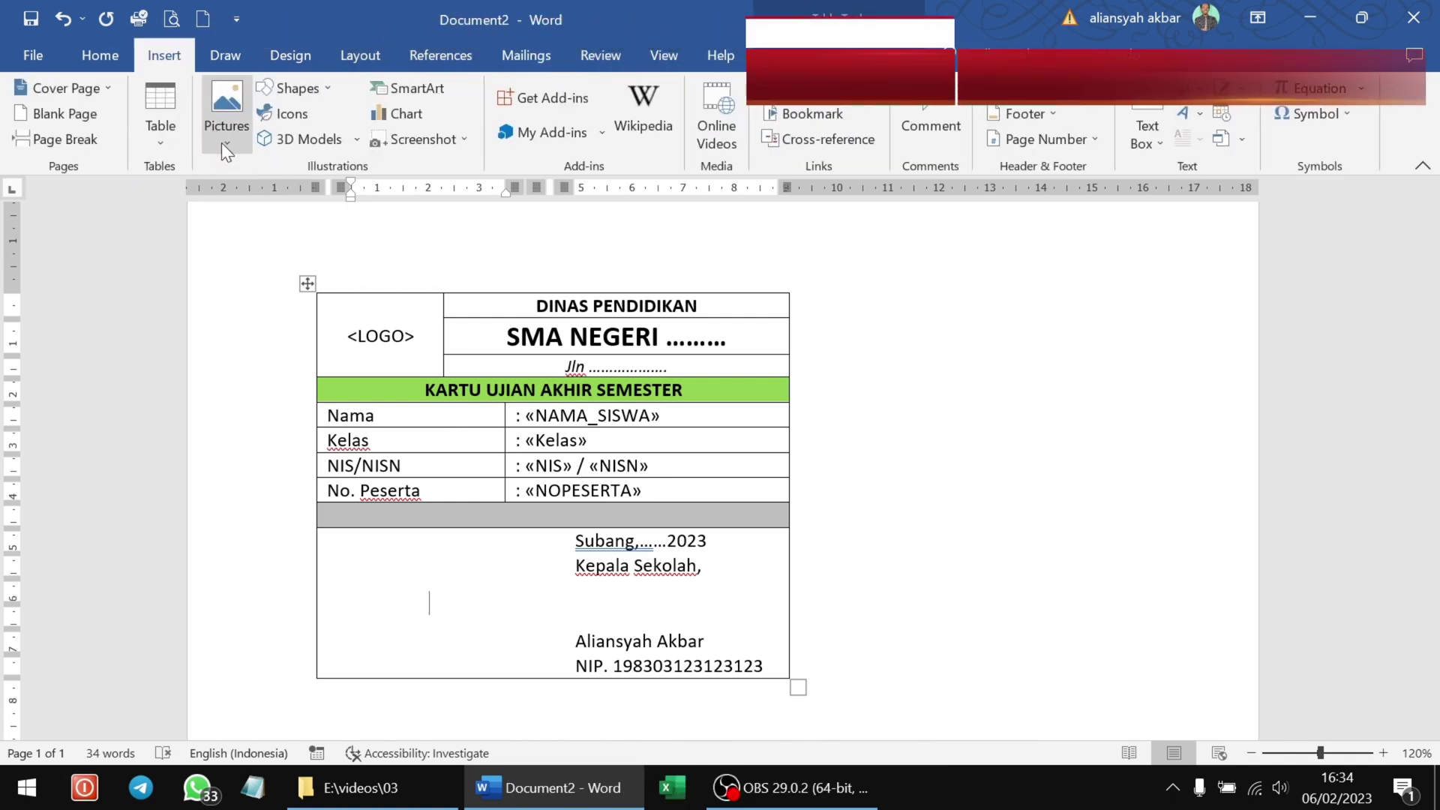
left_click(226, 140)
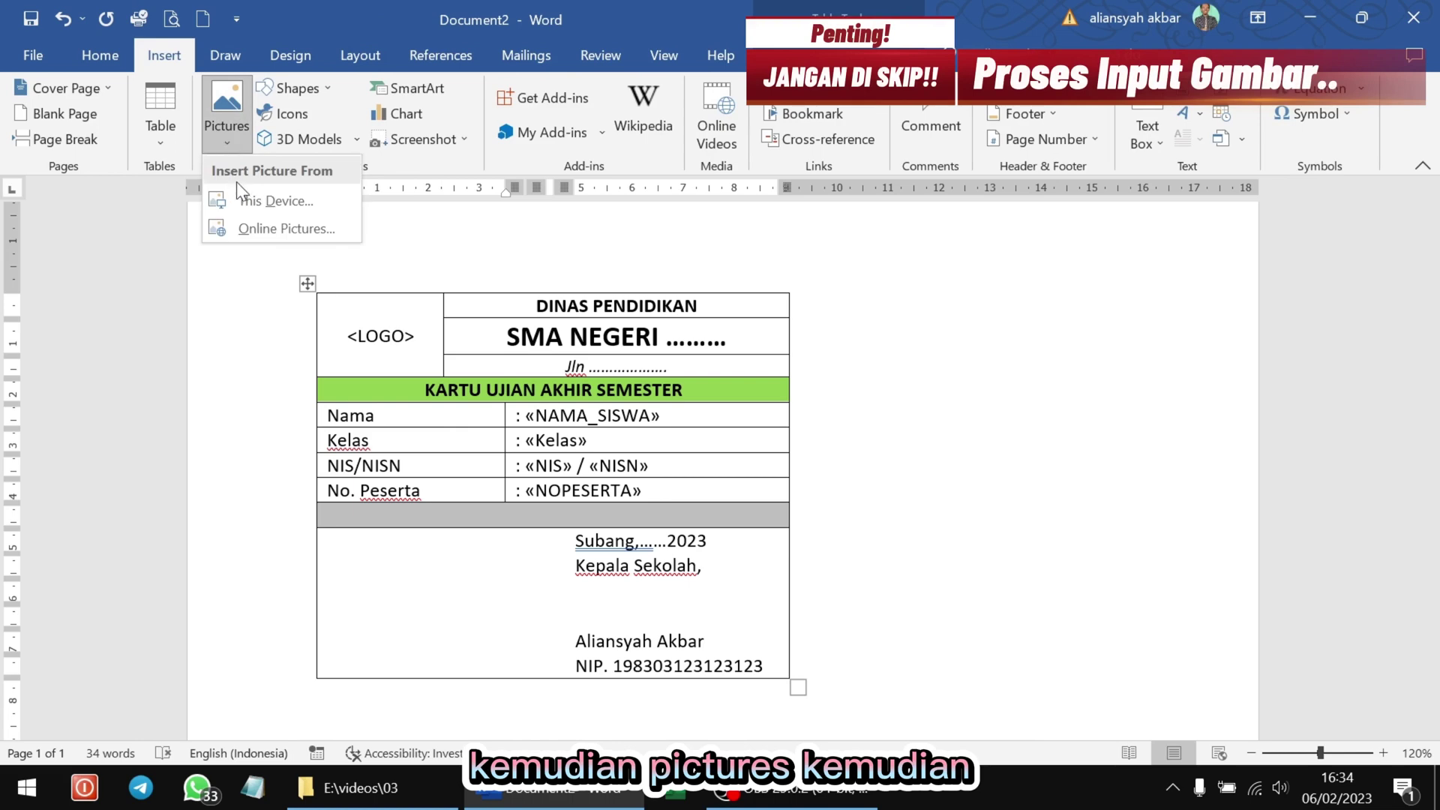
left_click(257, 200)
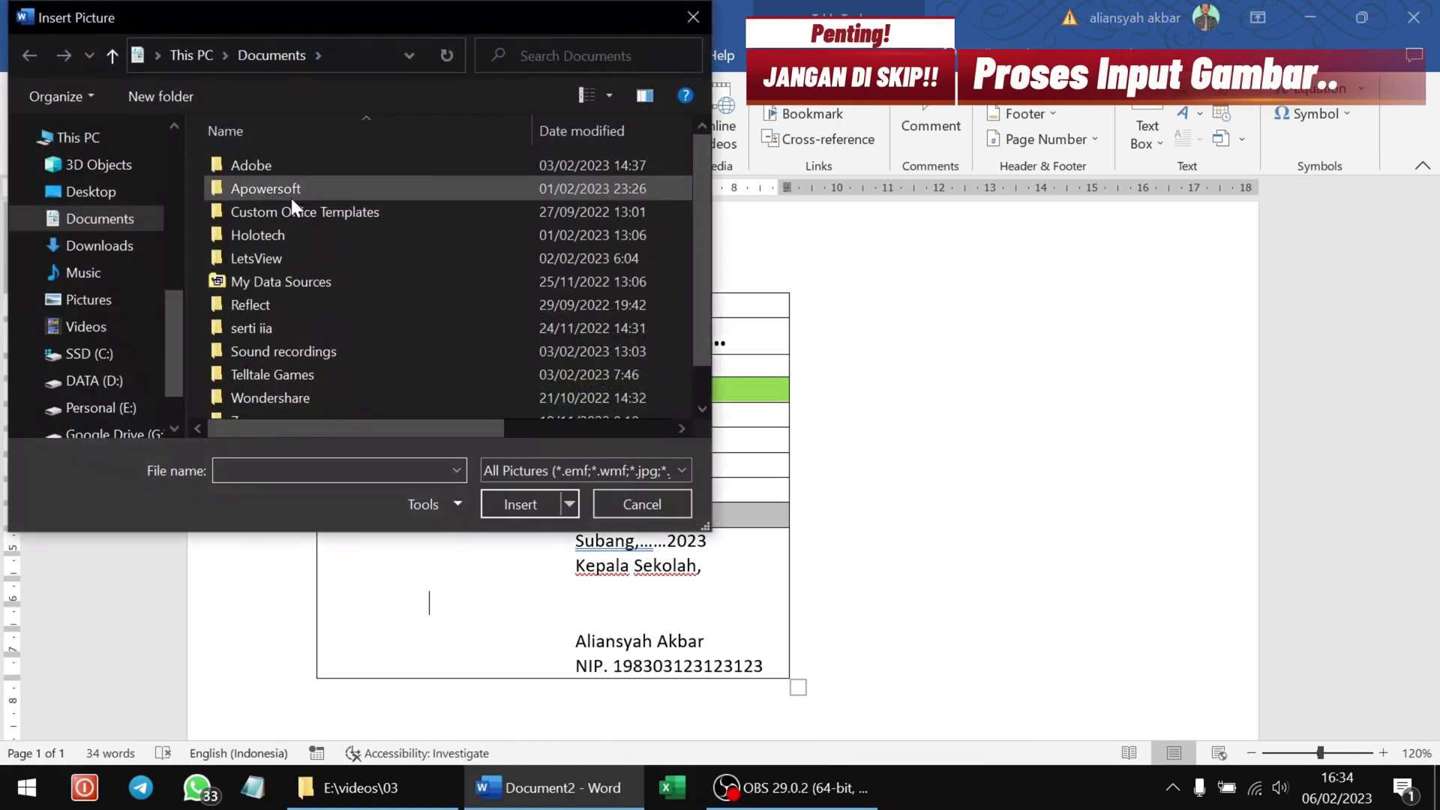
scroll(166, 213, "up", 1)
scroll(142, 202, "up", 1)
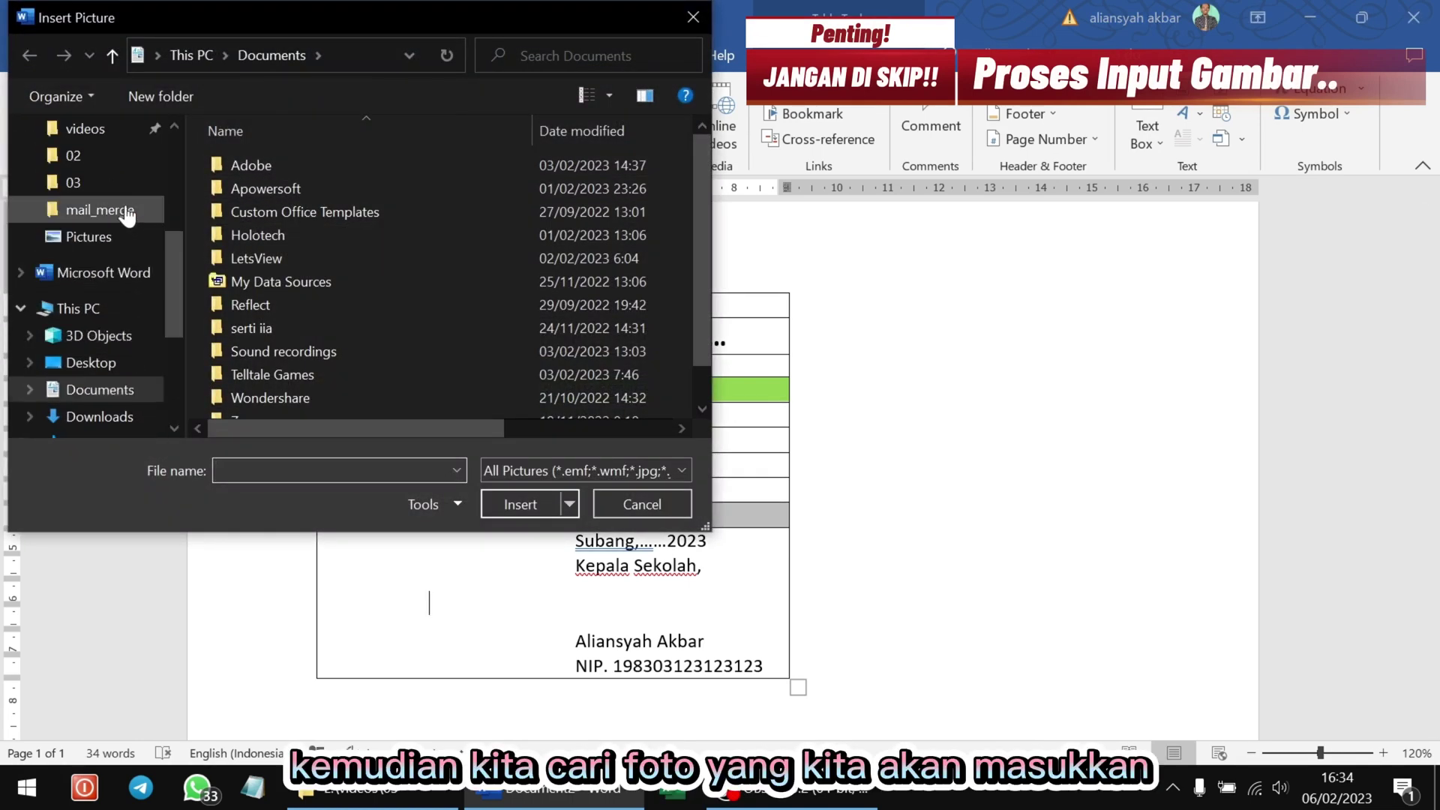
left_click(123, 182)
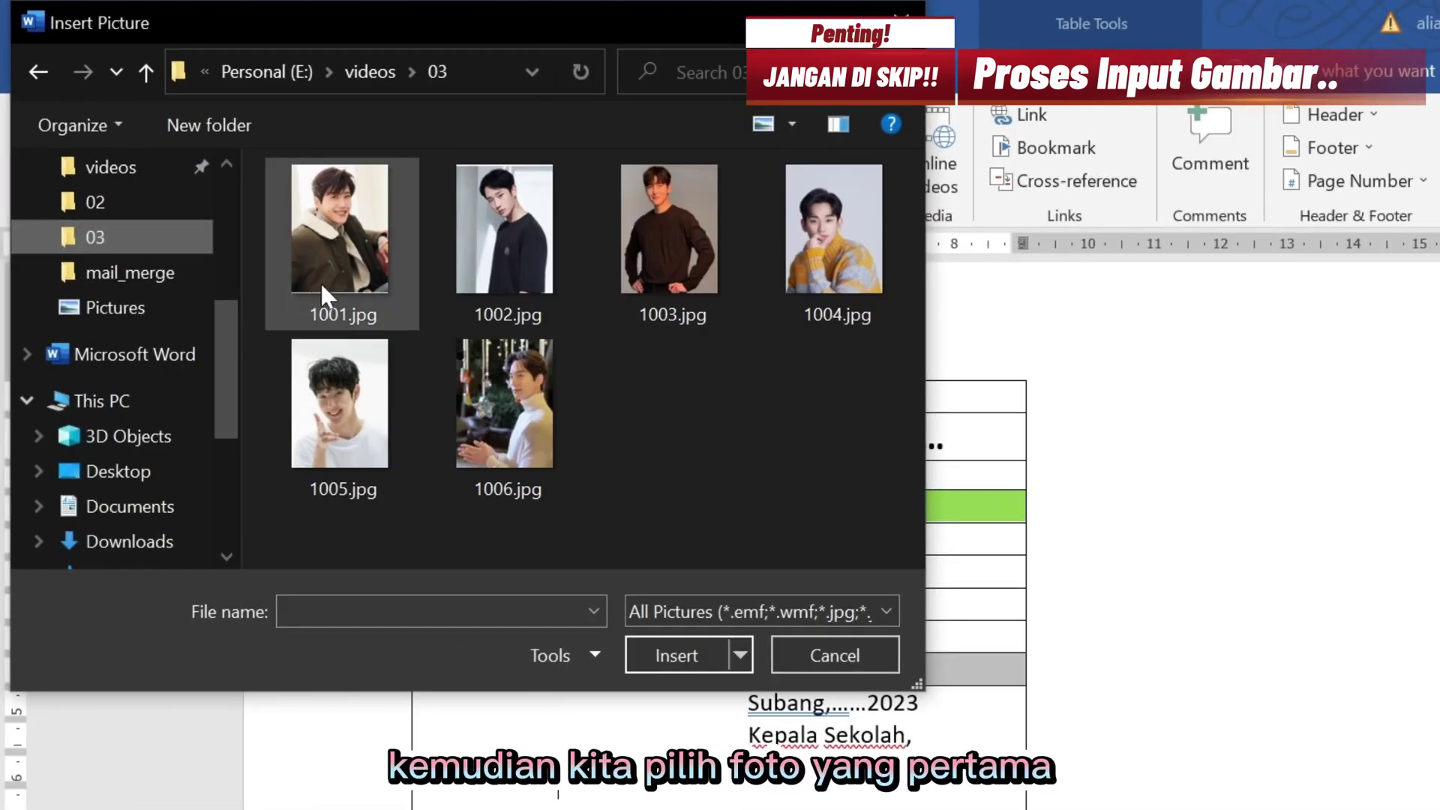
left_click(353, 251)
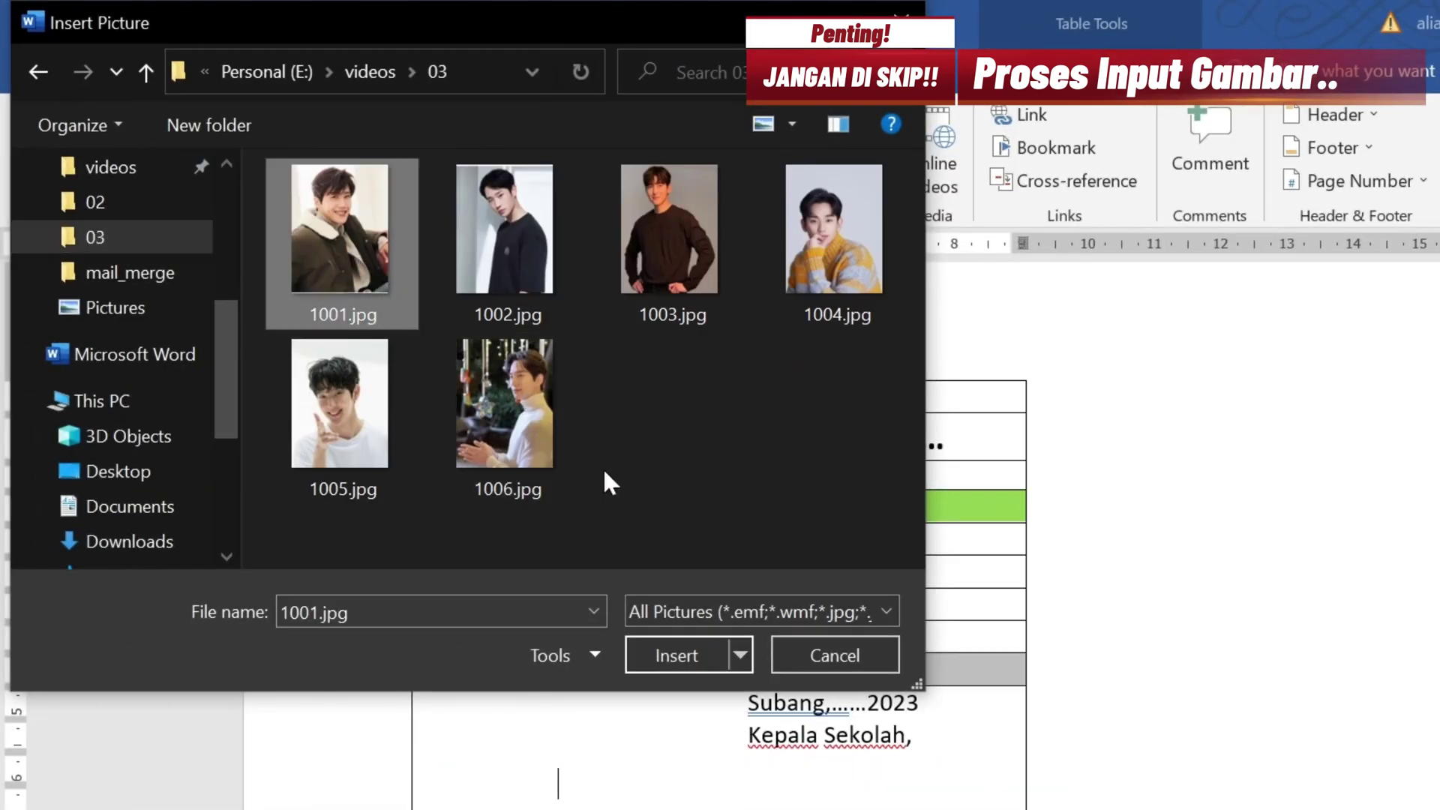
left_click(741, 655)
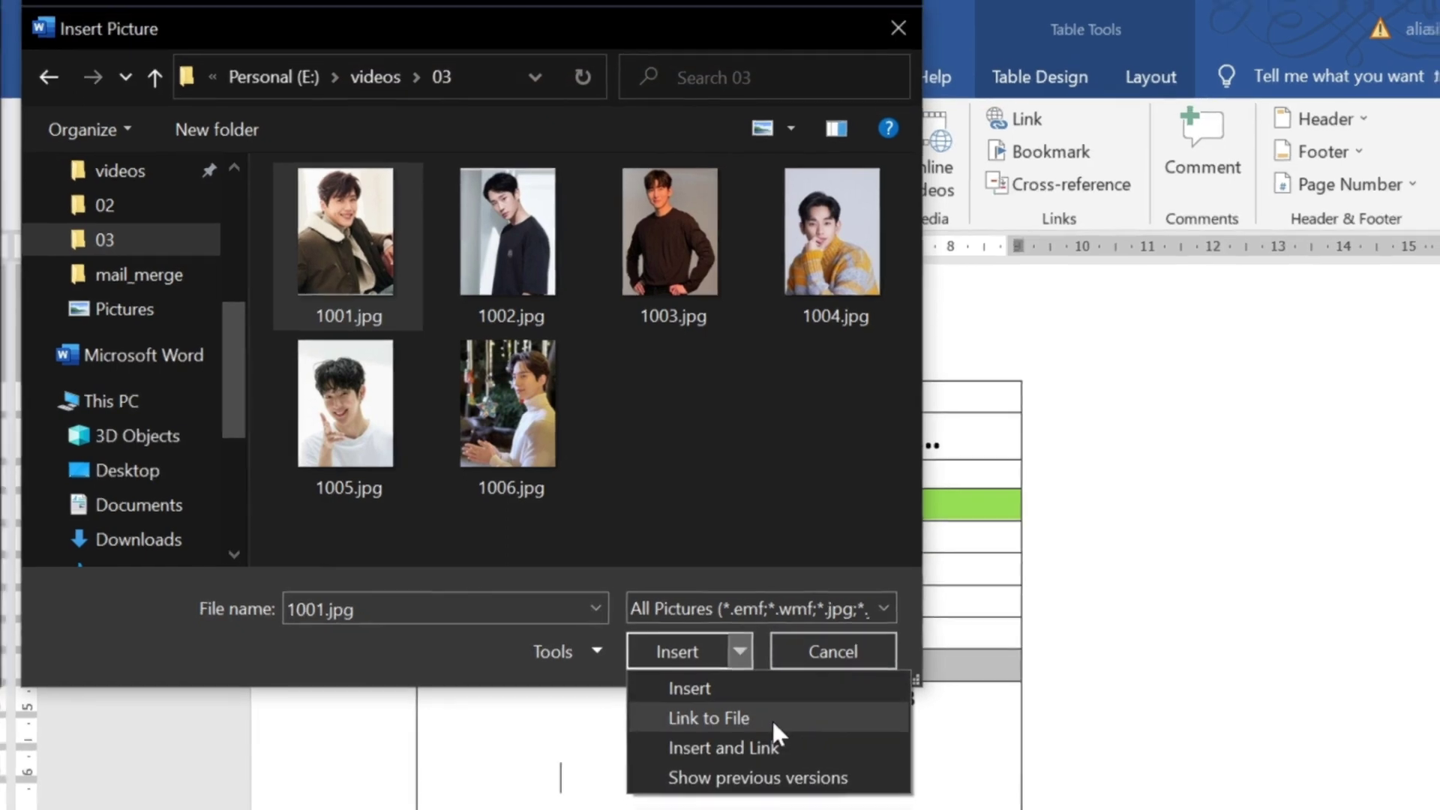
left_click(771, 720)
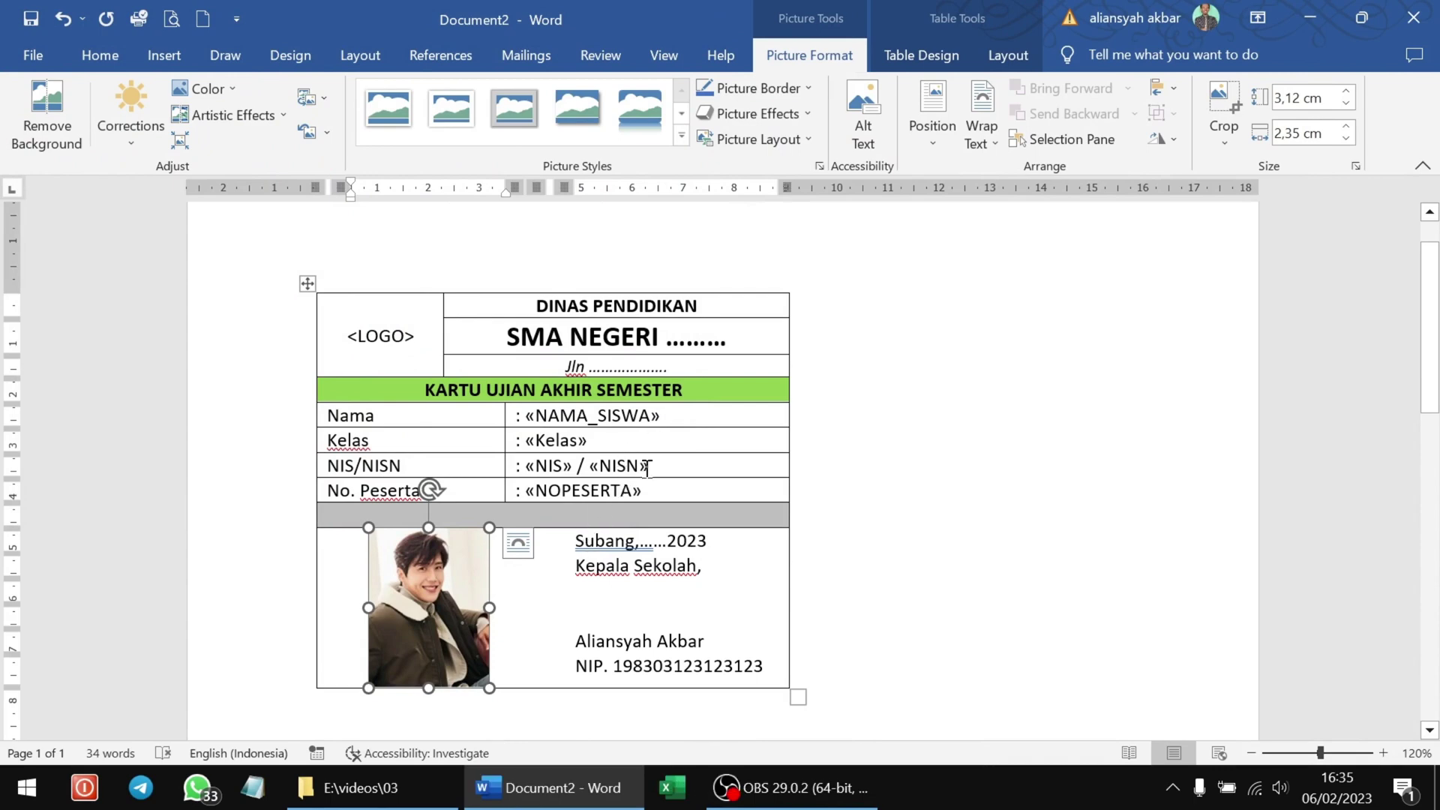
left_click(648, 469)
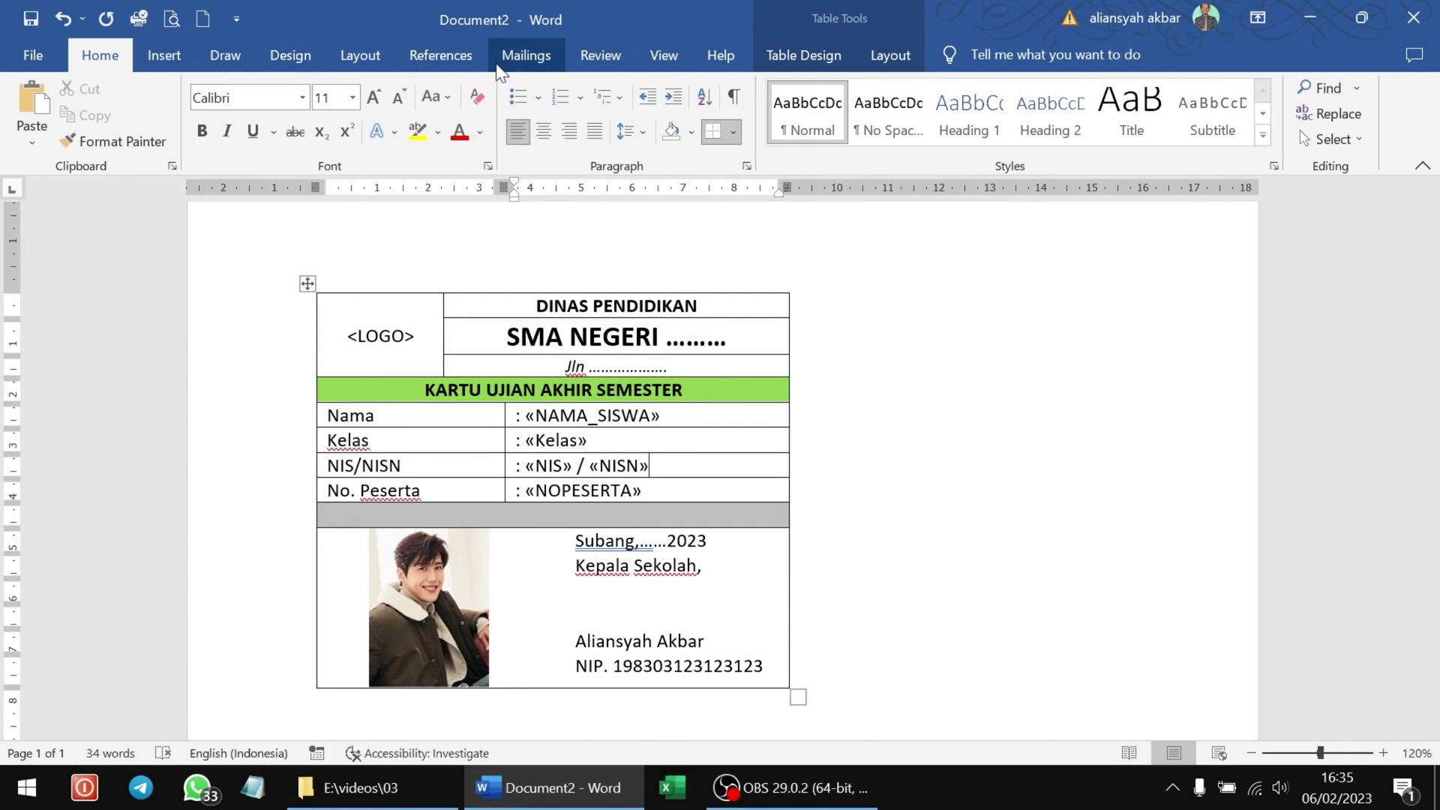
- Preview merged records, stepping forward three and back three, then turn the preview off
left_click(516, 60)
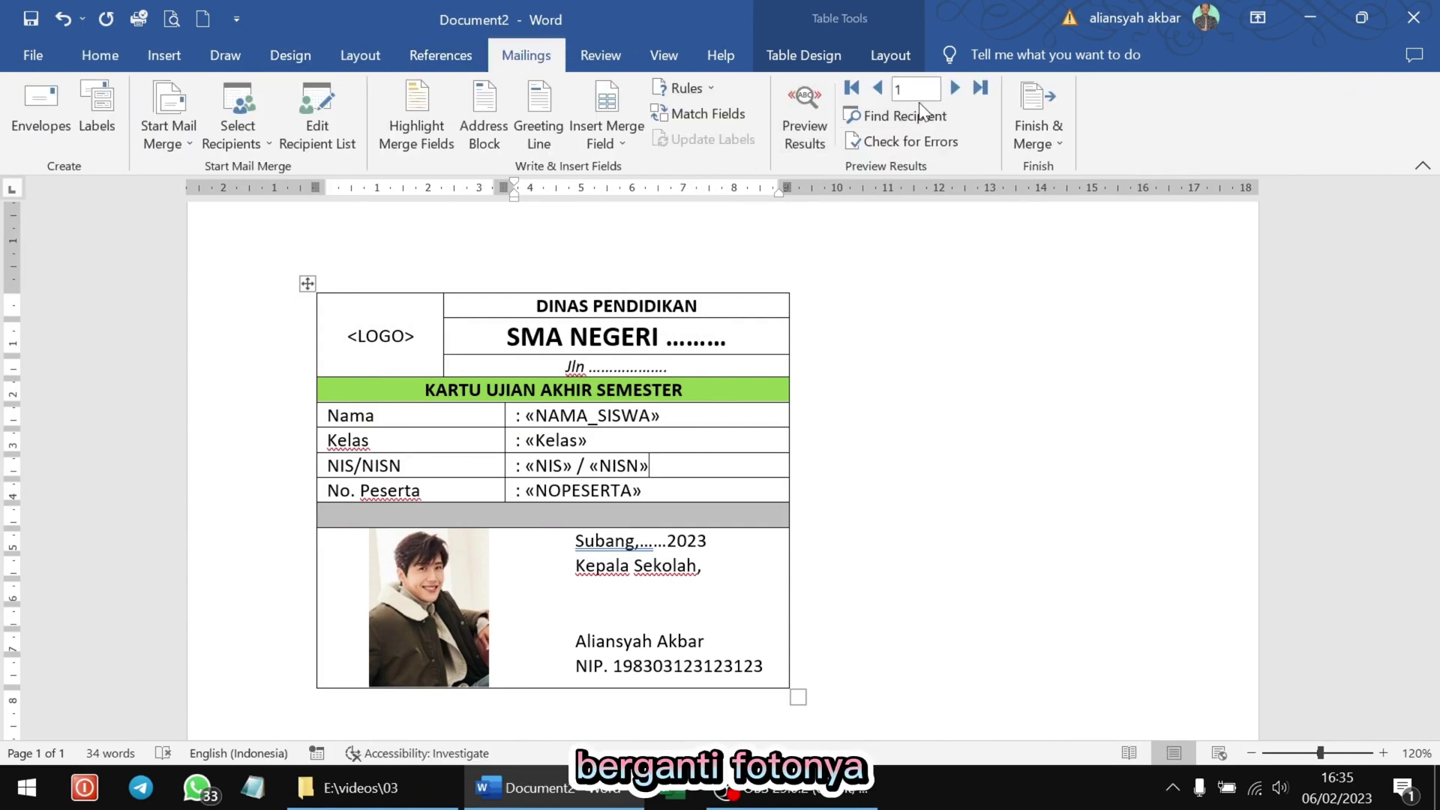
left_click(789, 137)
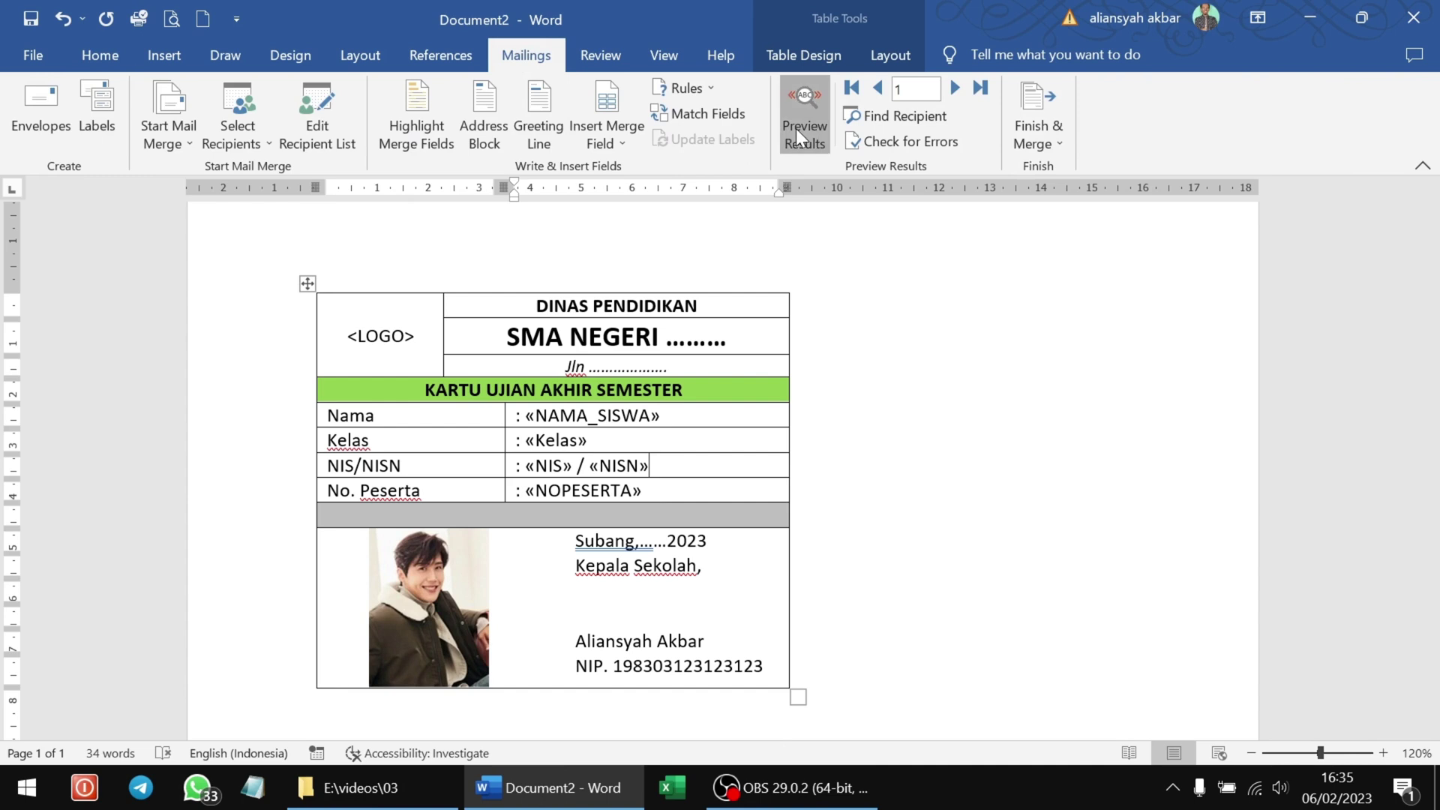
left_click(946, 85)
left_click(947, 85)
left_click(948, 85)
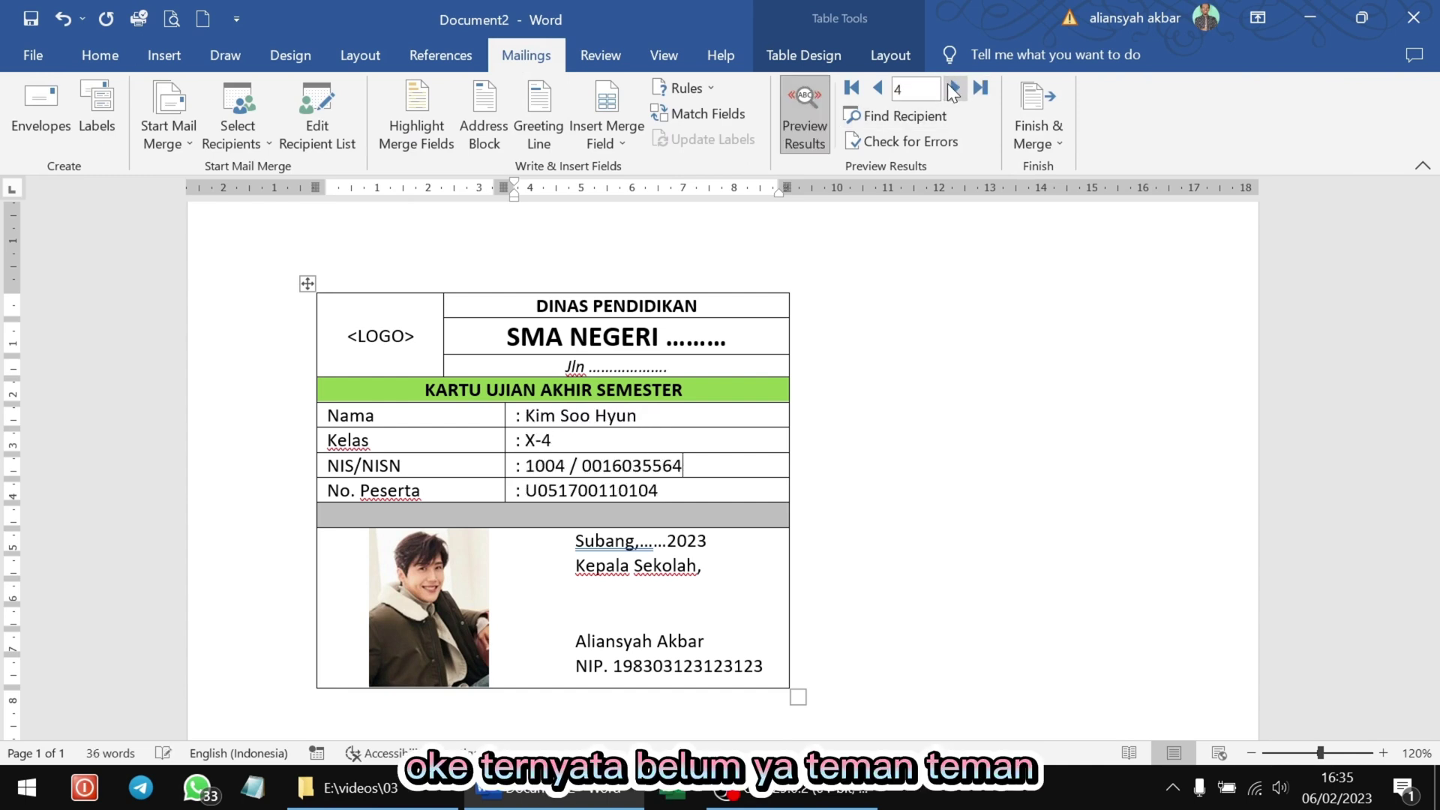
left_click(878, 89)
left_click(878, 89)
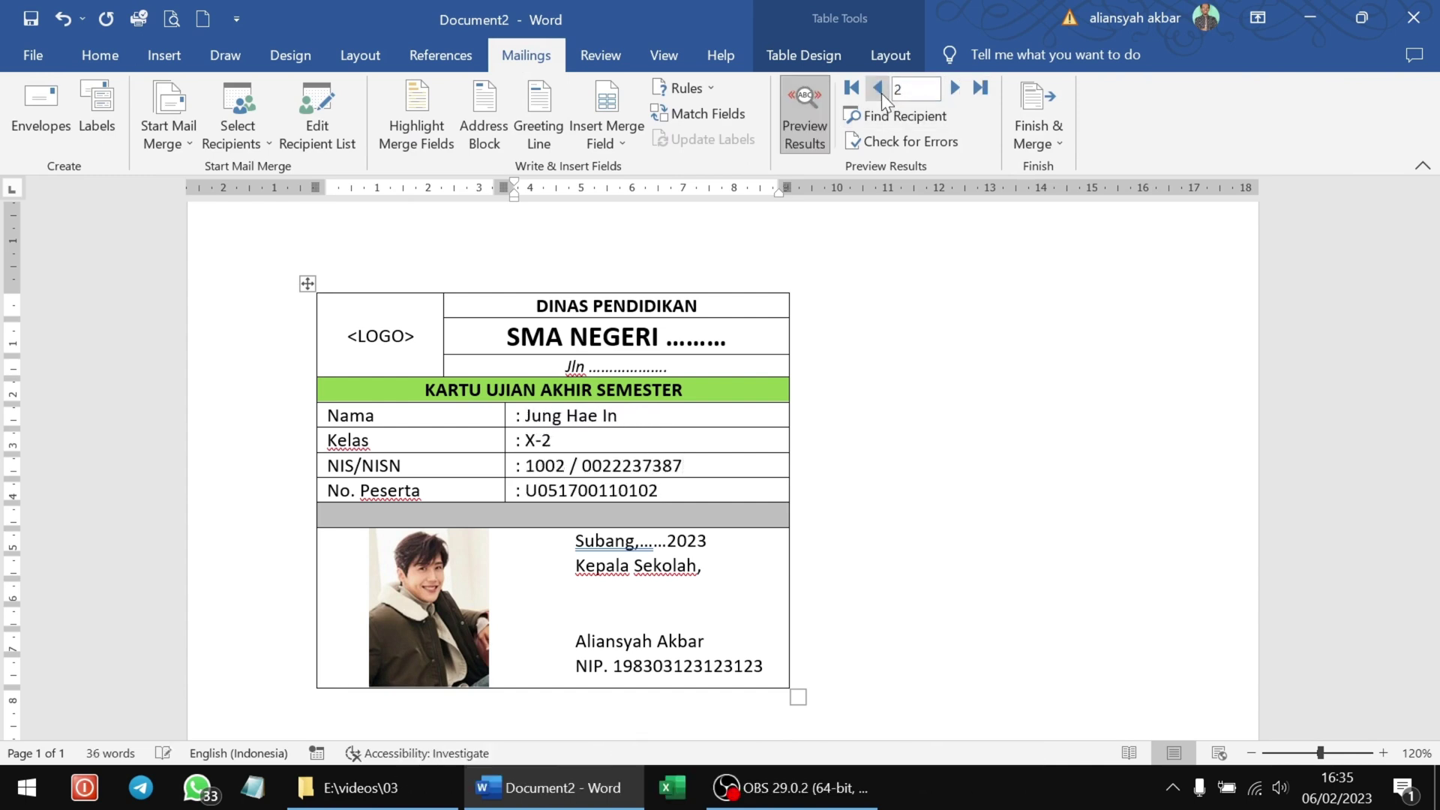
left_click(877, 88)
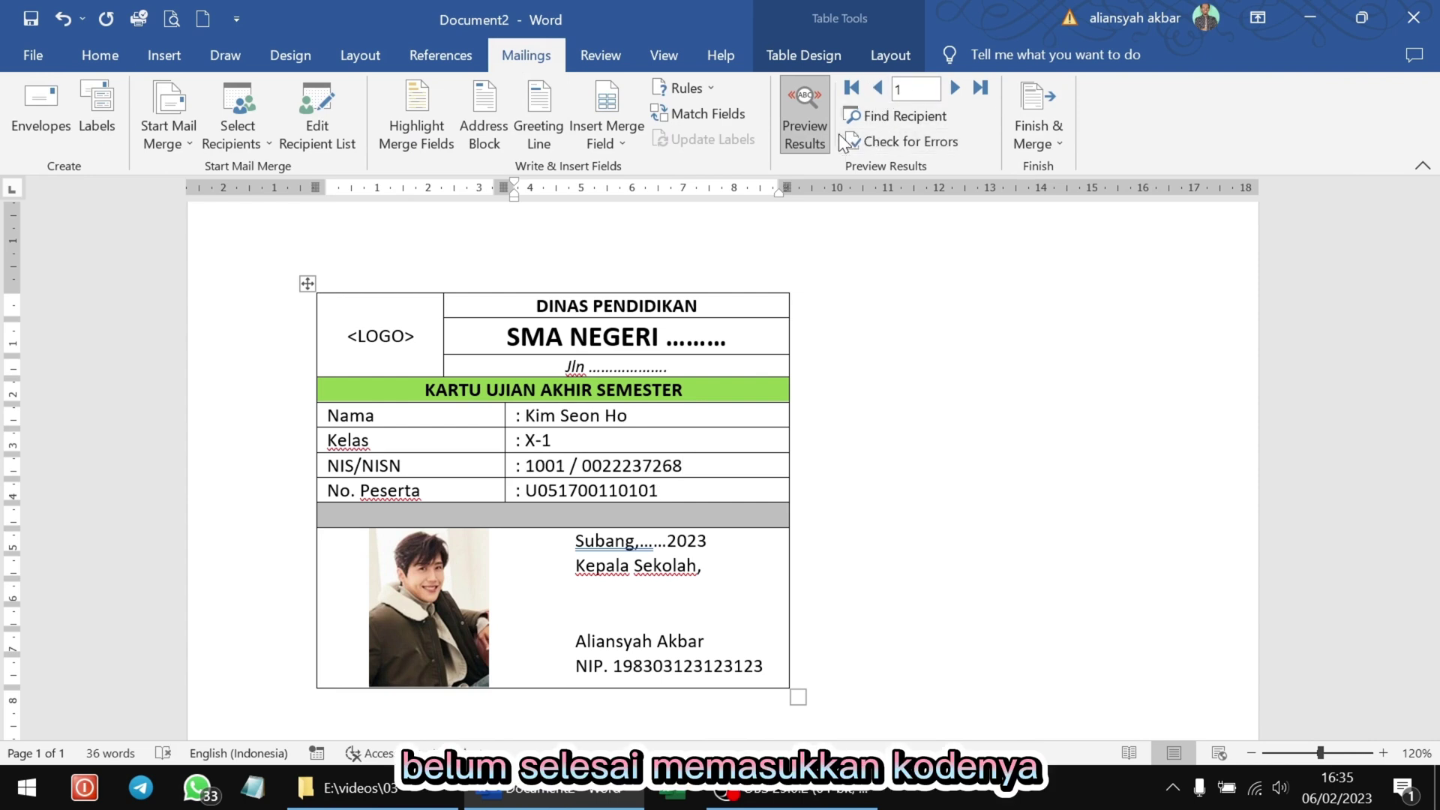
left_click(805, 110)
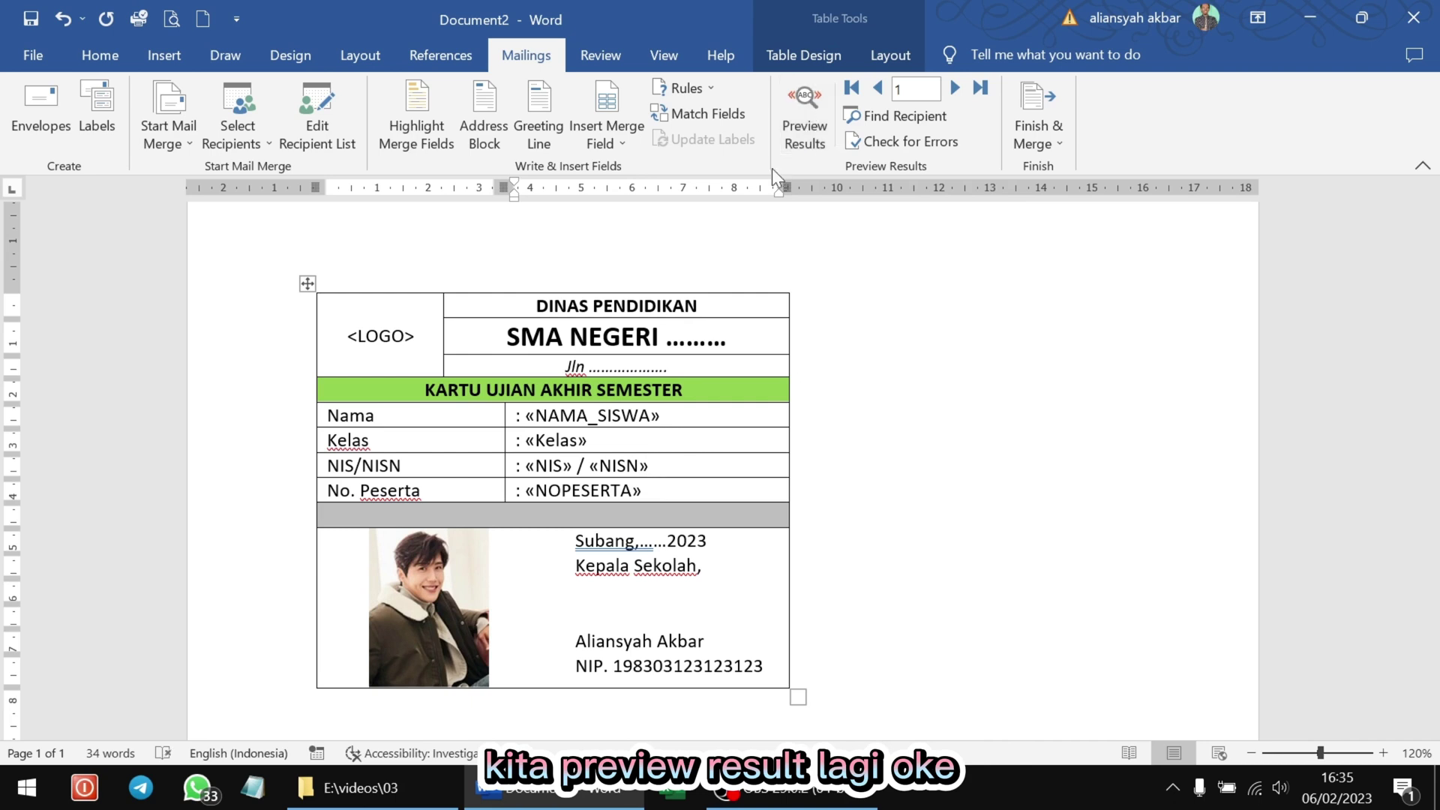
left_click(498, 669)
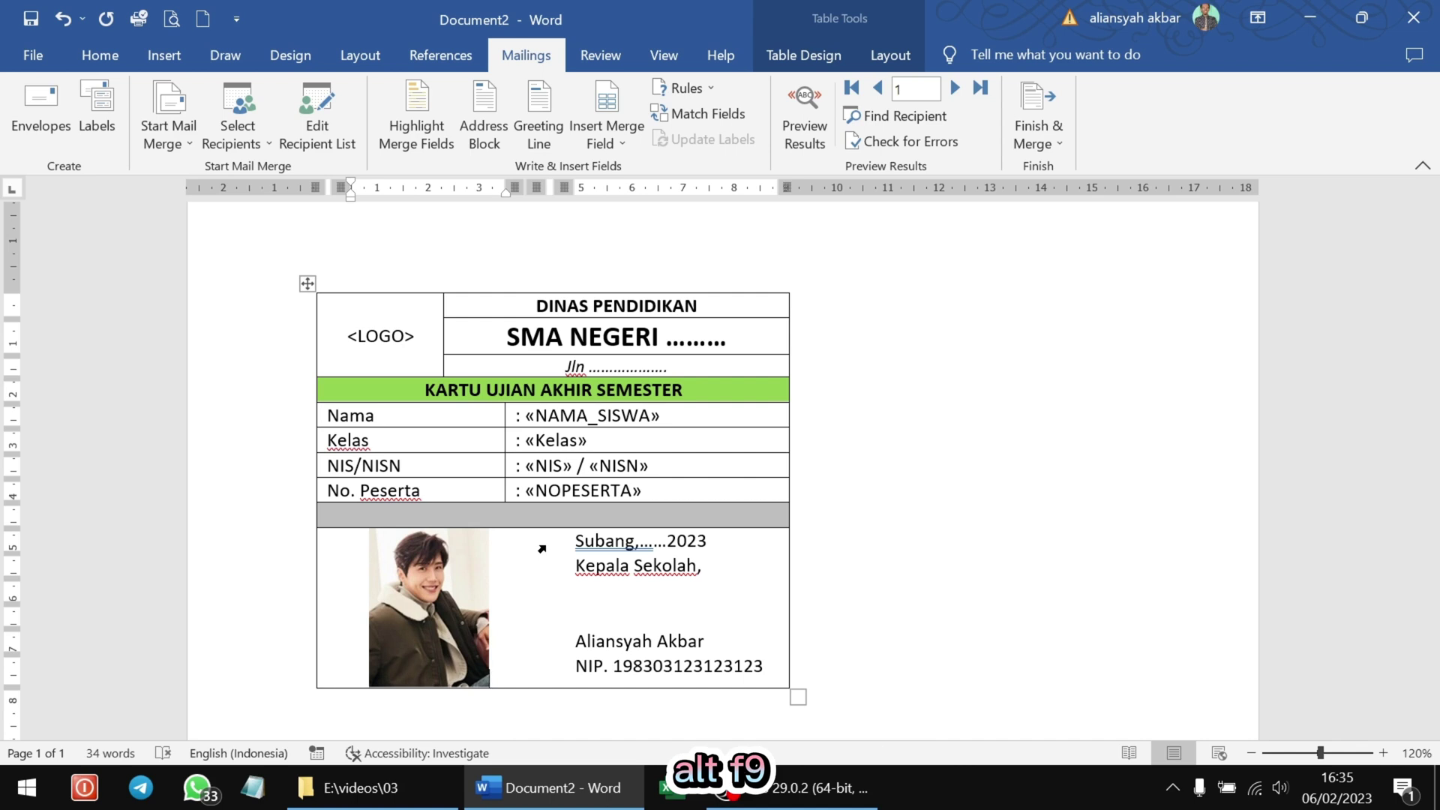
- Show the card's field codes with Alt+F9 and scroll through them, e.g. { MERGEFIELD NAMA_SISWA }
key("alt+F9")
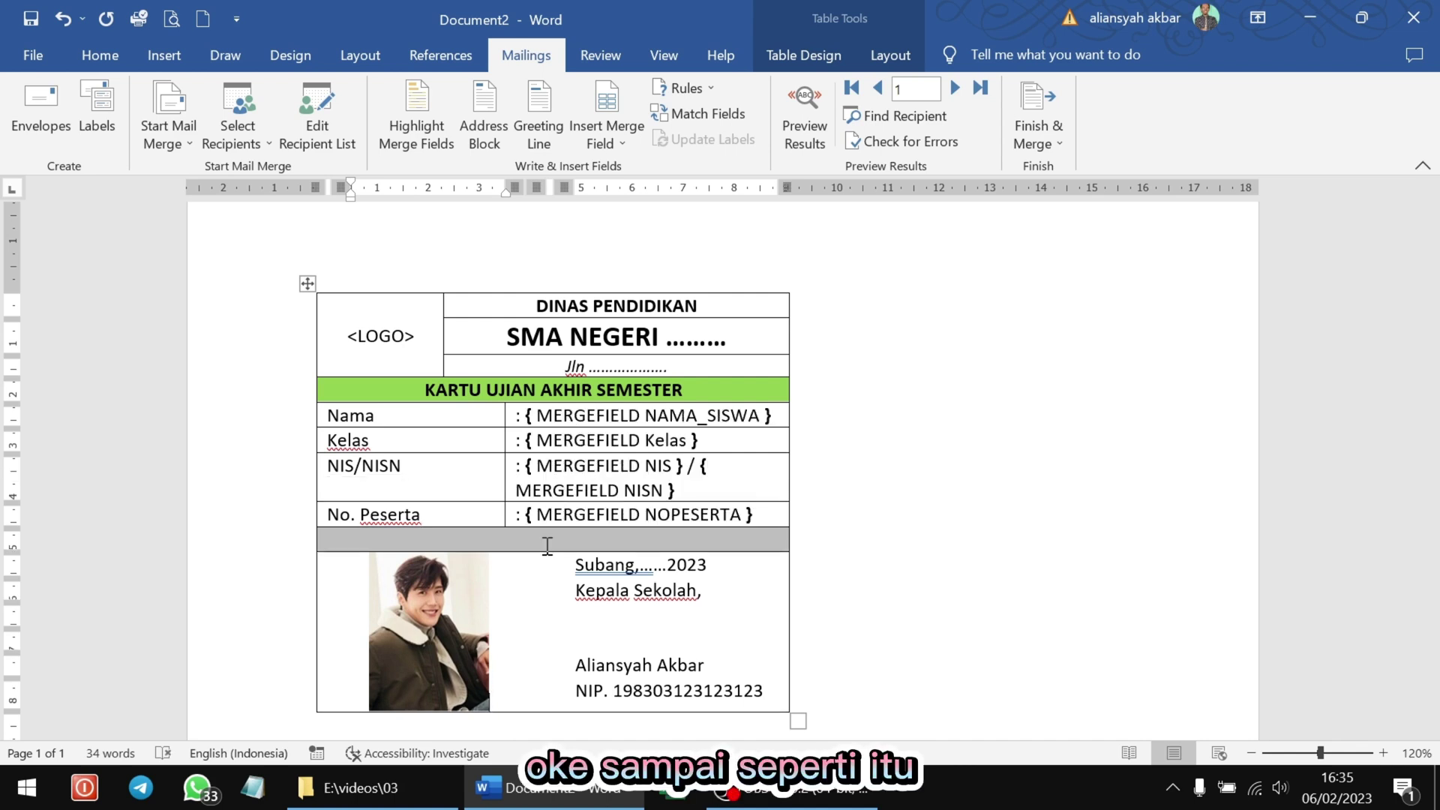
scroll(547, 546, "down", 2)
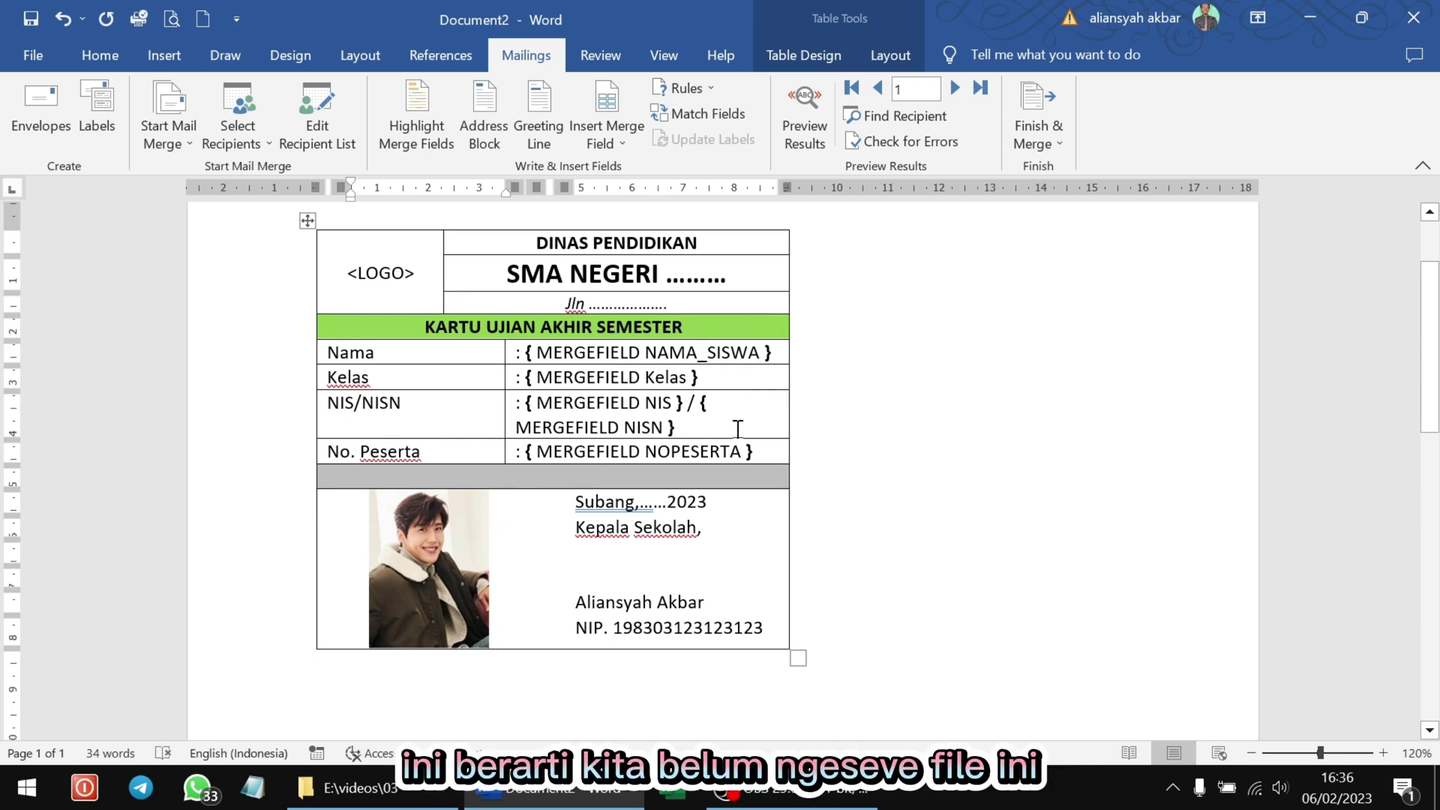
scroll(737, 428, "up", 2)
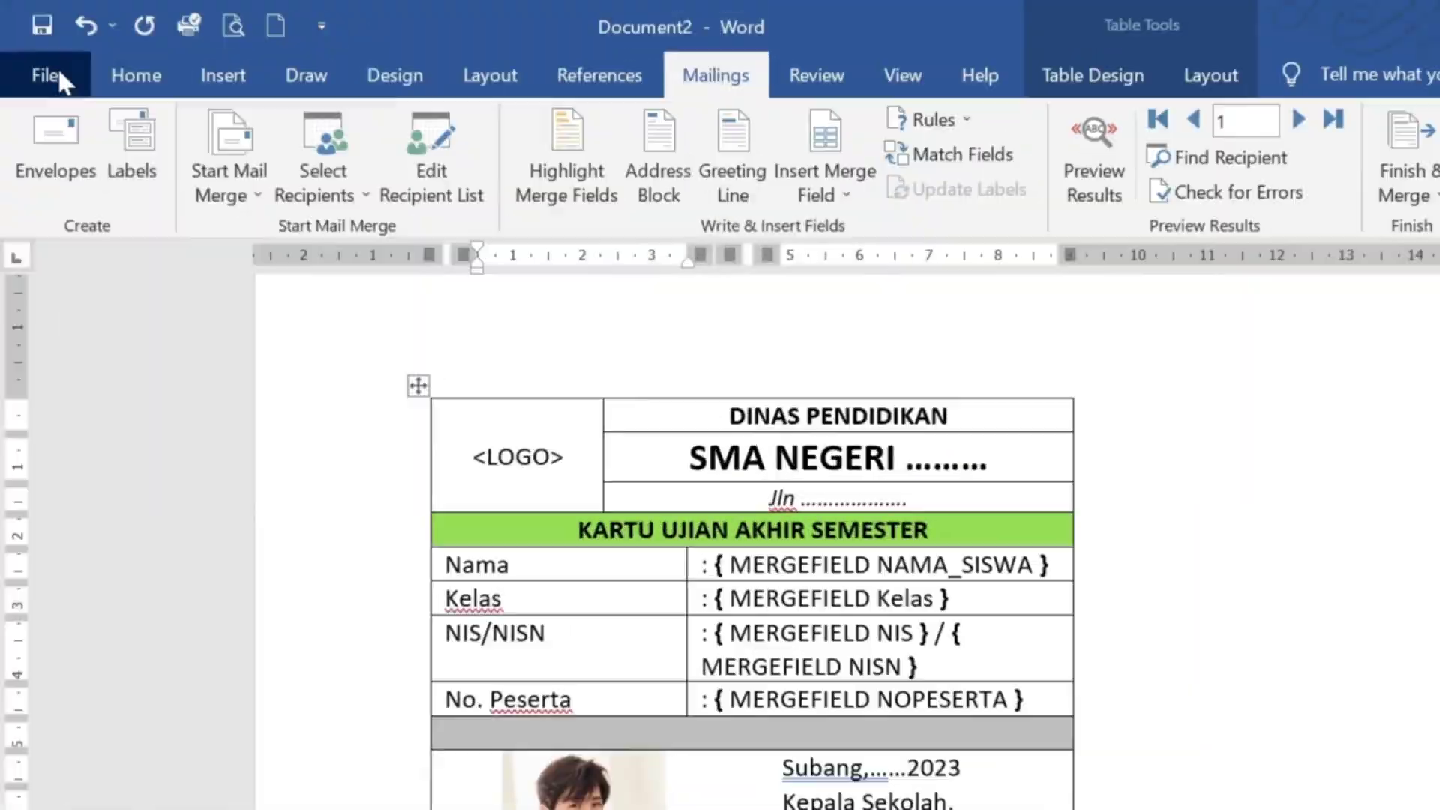
- Save the card as LOGO.doc, Word 97-2003 Document (*.doc), in E:\videos\03
left_click(37, 54)
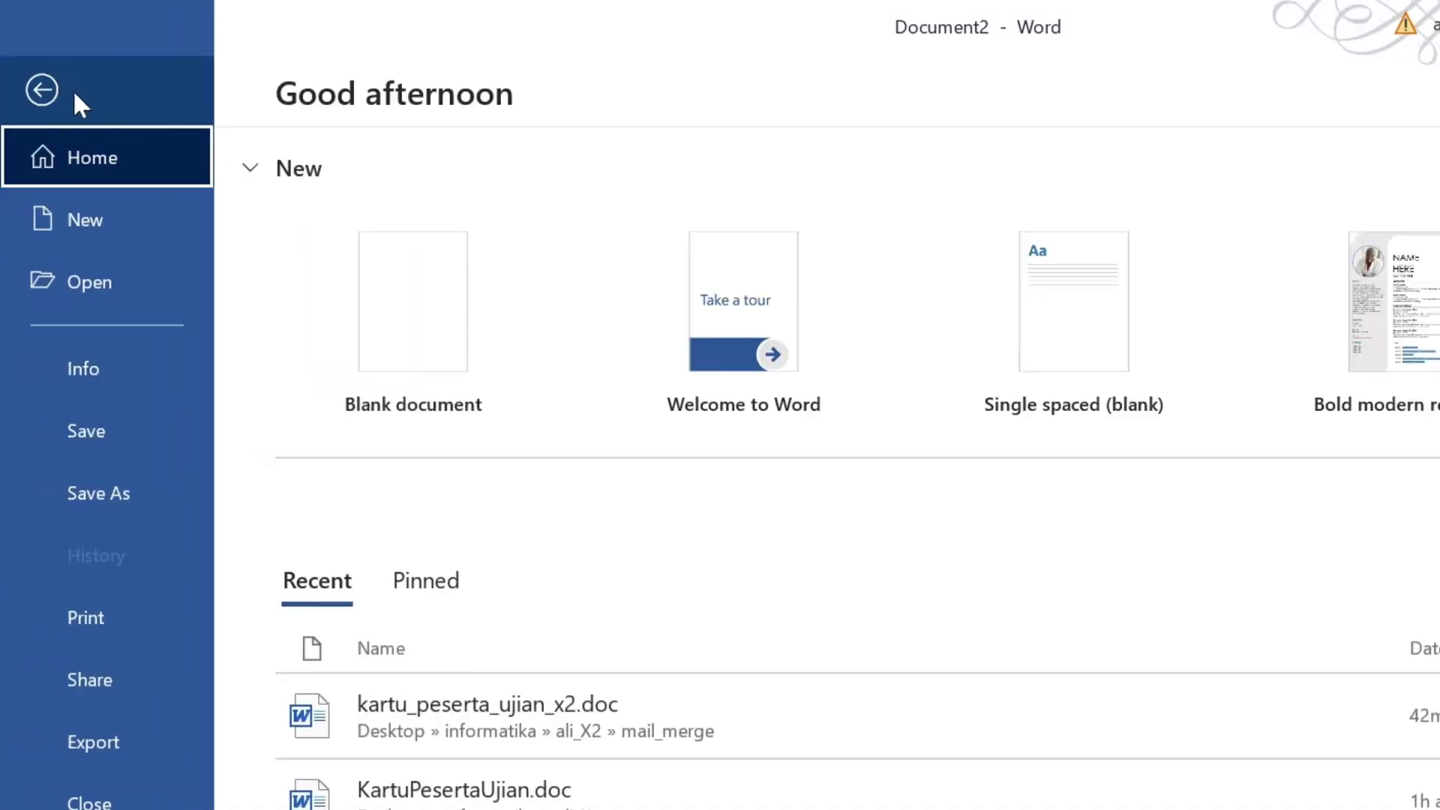
left_click(157, 502)
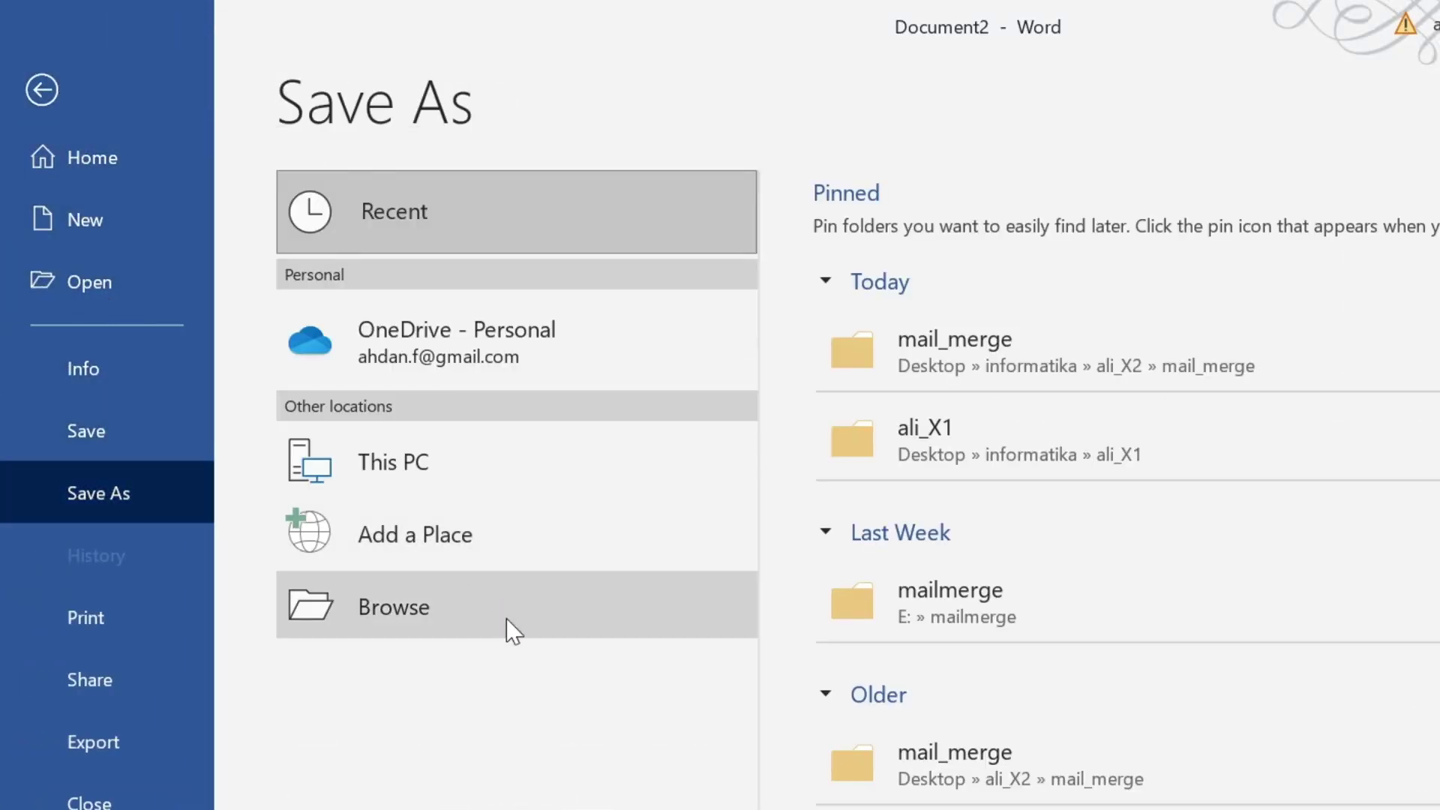
left_click(510, 630)
scroll(161, 263, "up", 1)
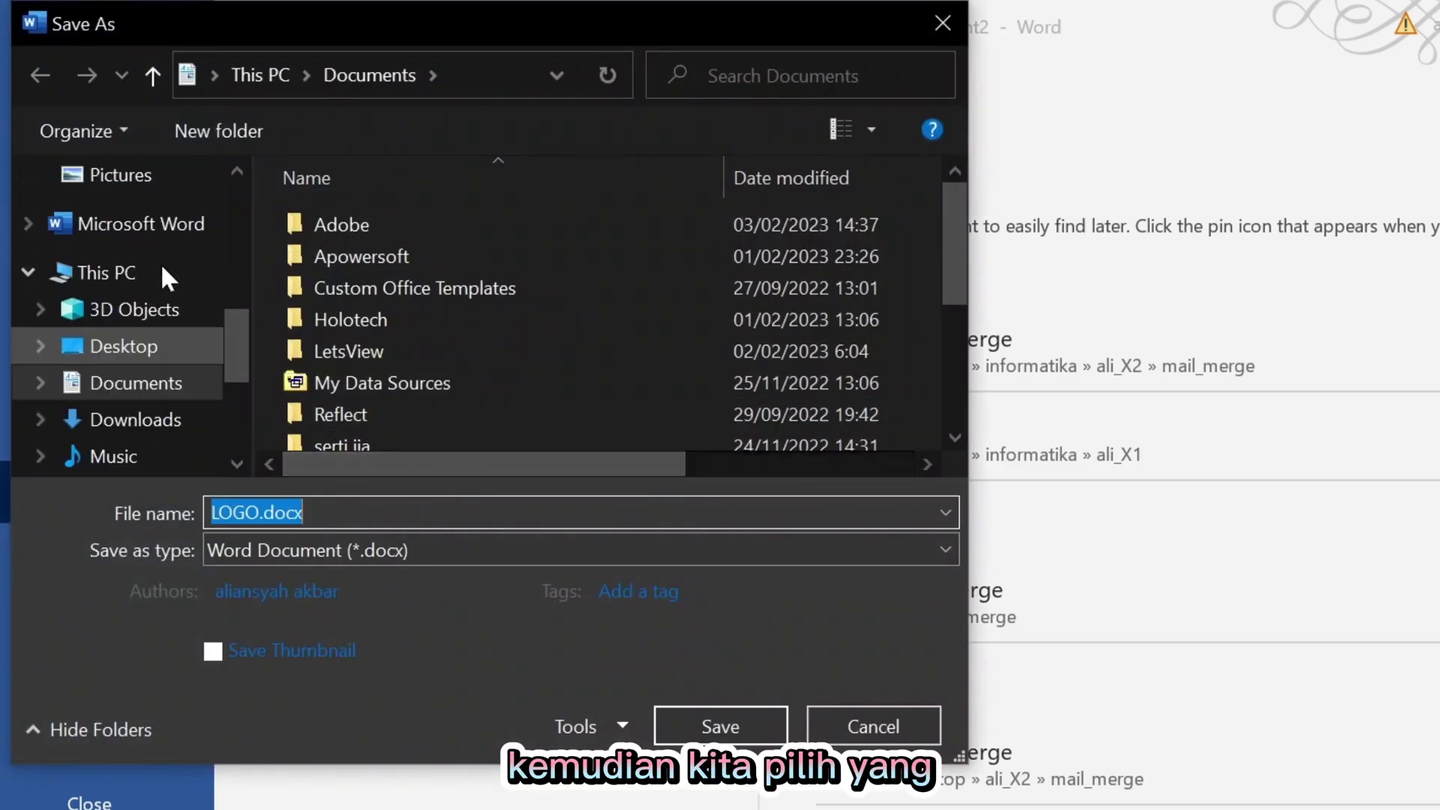
scroll(160, 264, "up", 3)
left_click(150, 222)
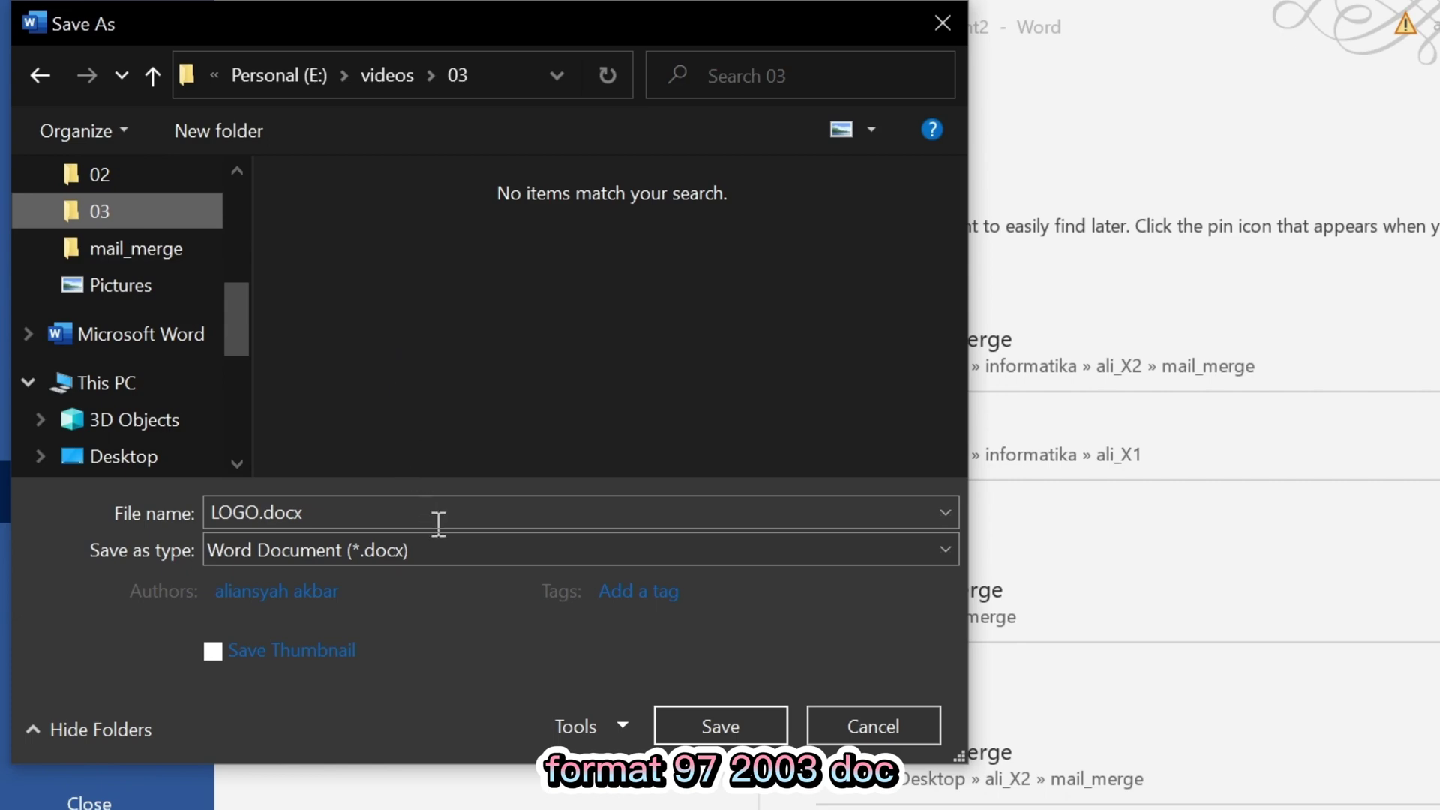
left_click(450, 551)
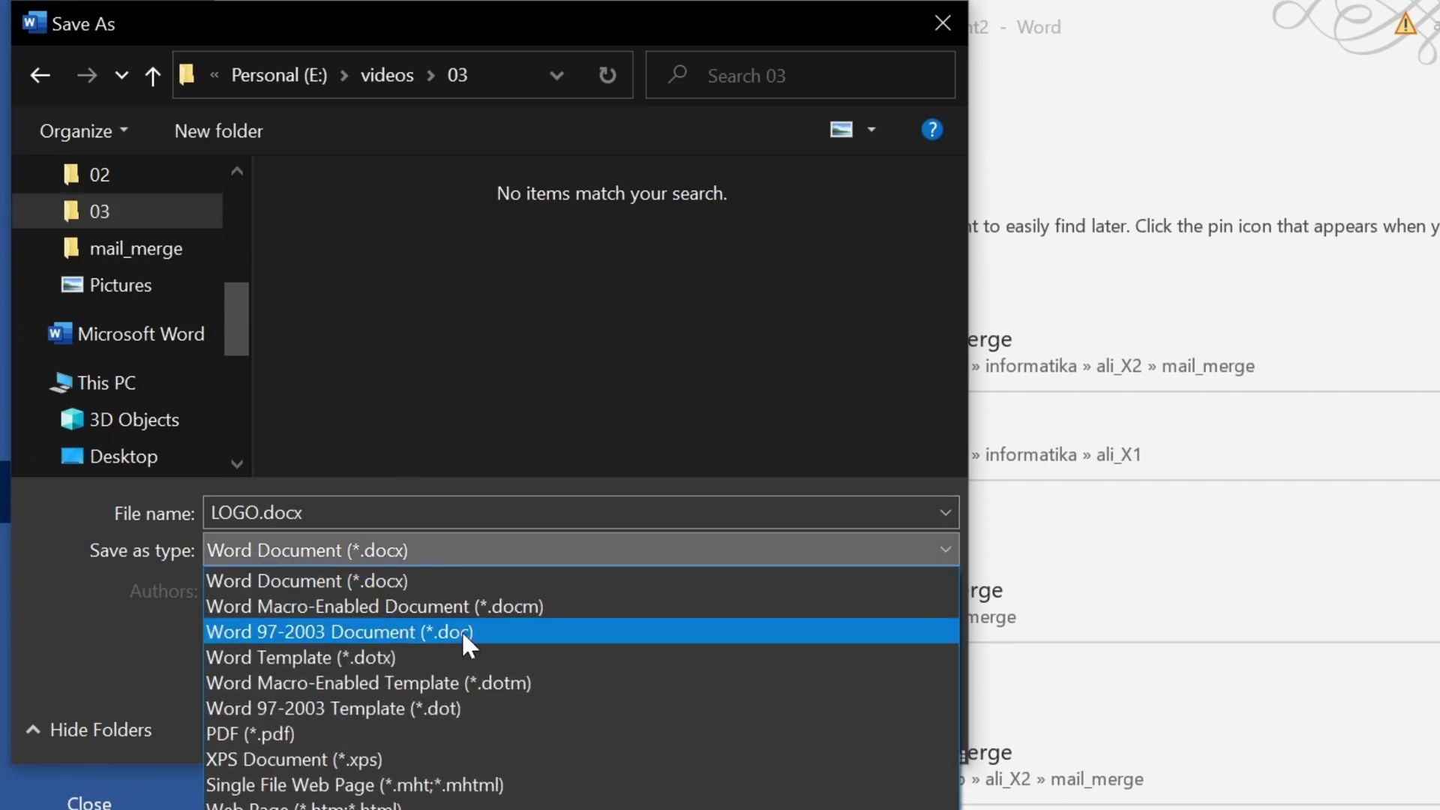
left_click(501, 634)
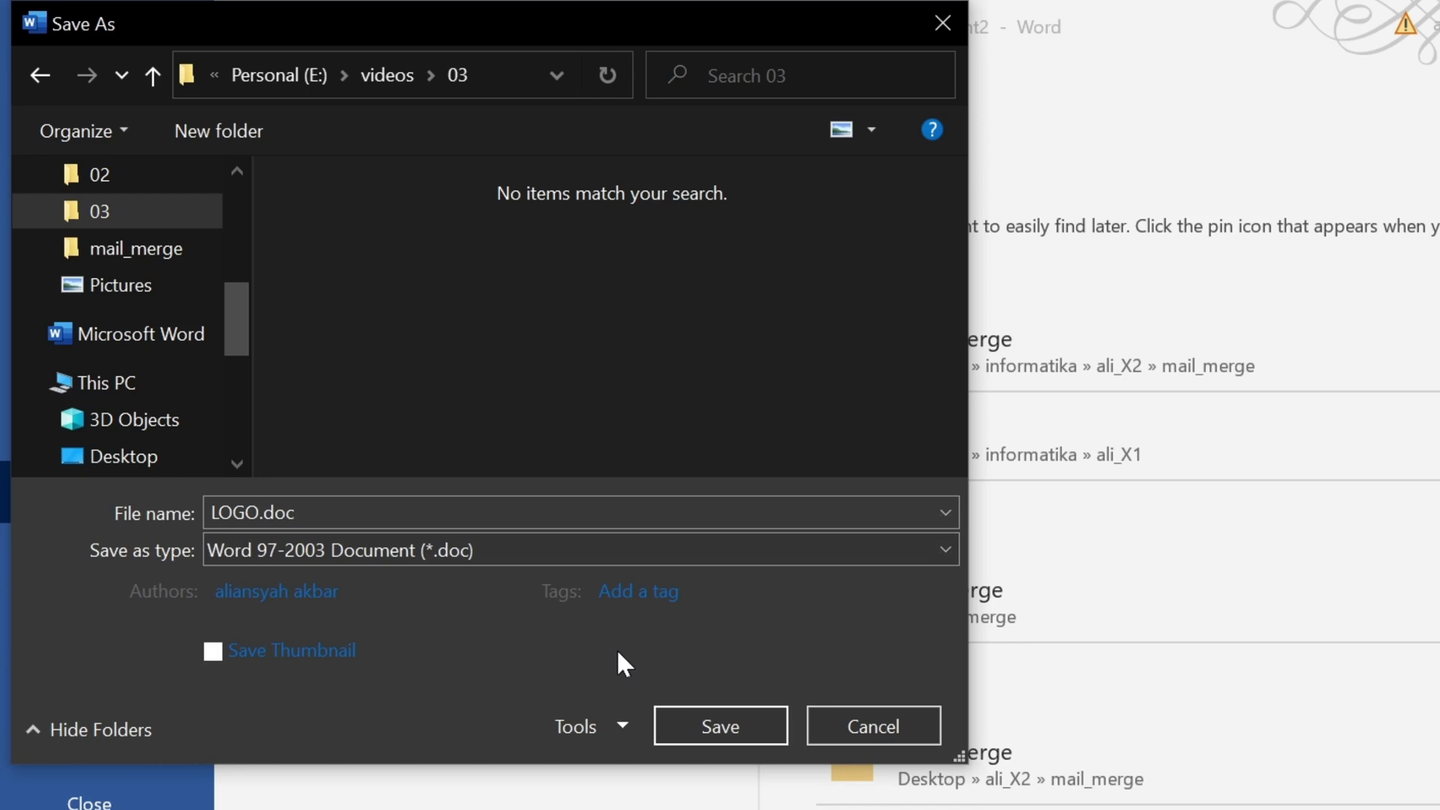
left_click(745, 720)
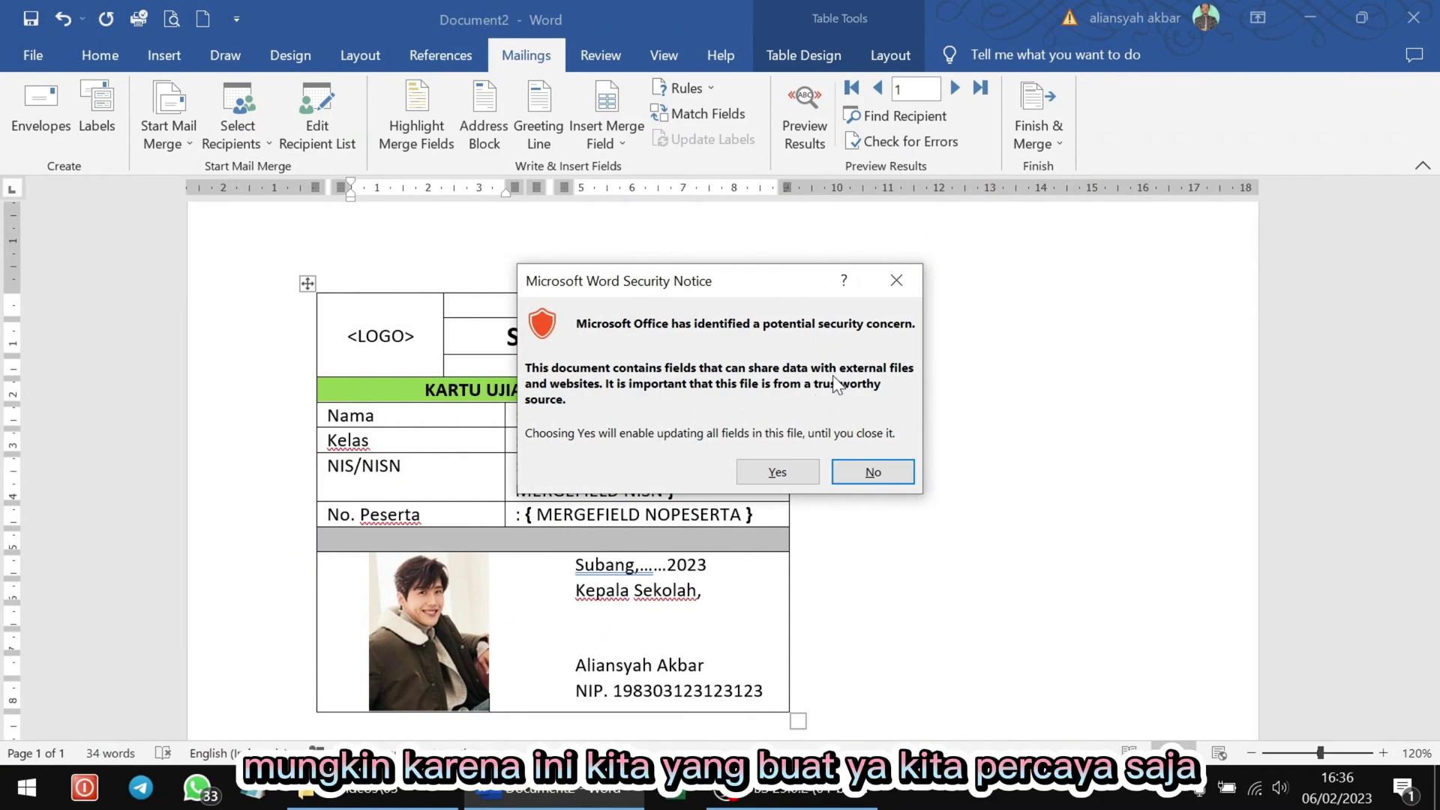
- Accept the security notice so fields update and LOGO.doc reopens in Compatibility Mode
left_click(798, 474)
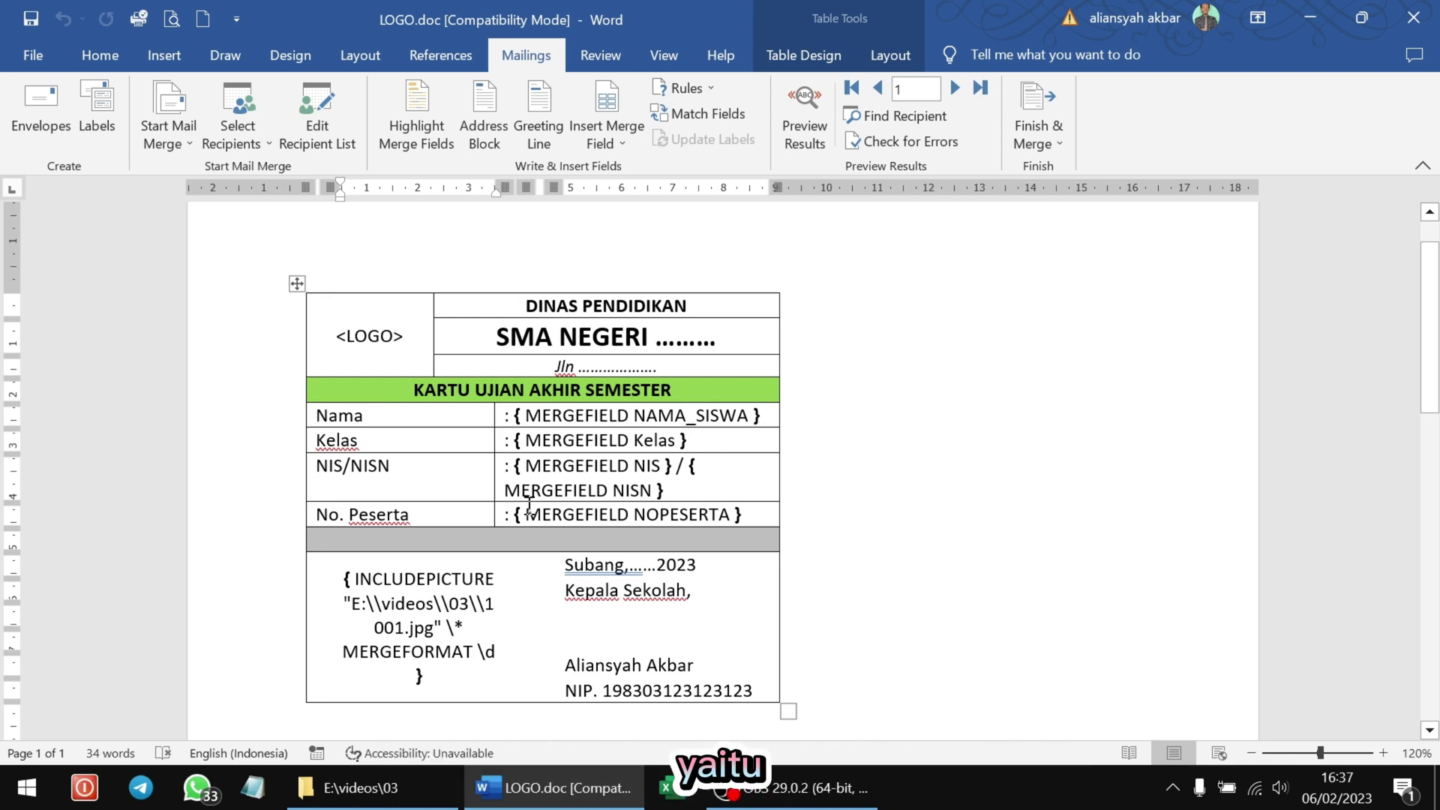
- Hide the field codes again and delete the static student photo from the card
key("alt+F9")
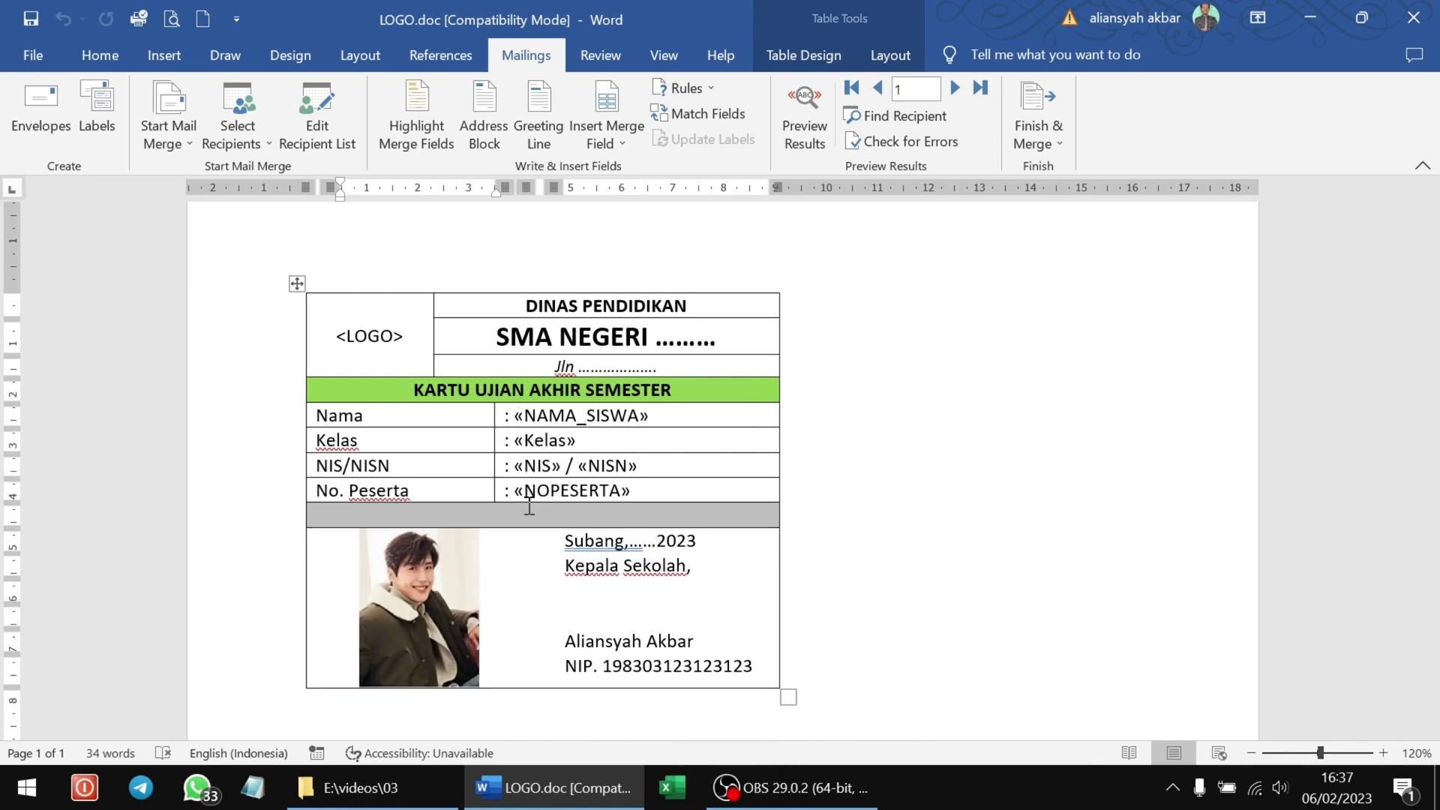
left_click(497, 671)
key("Delete")
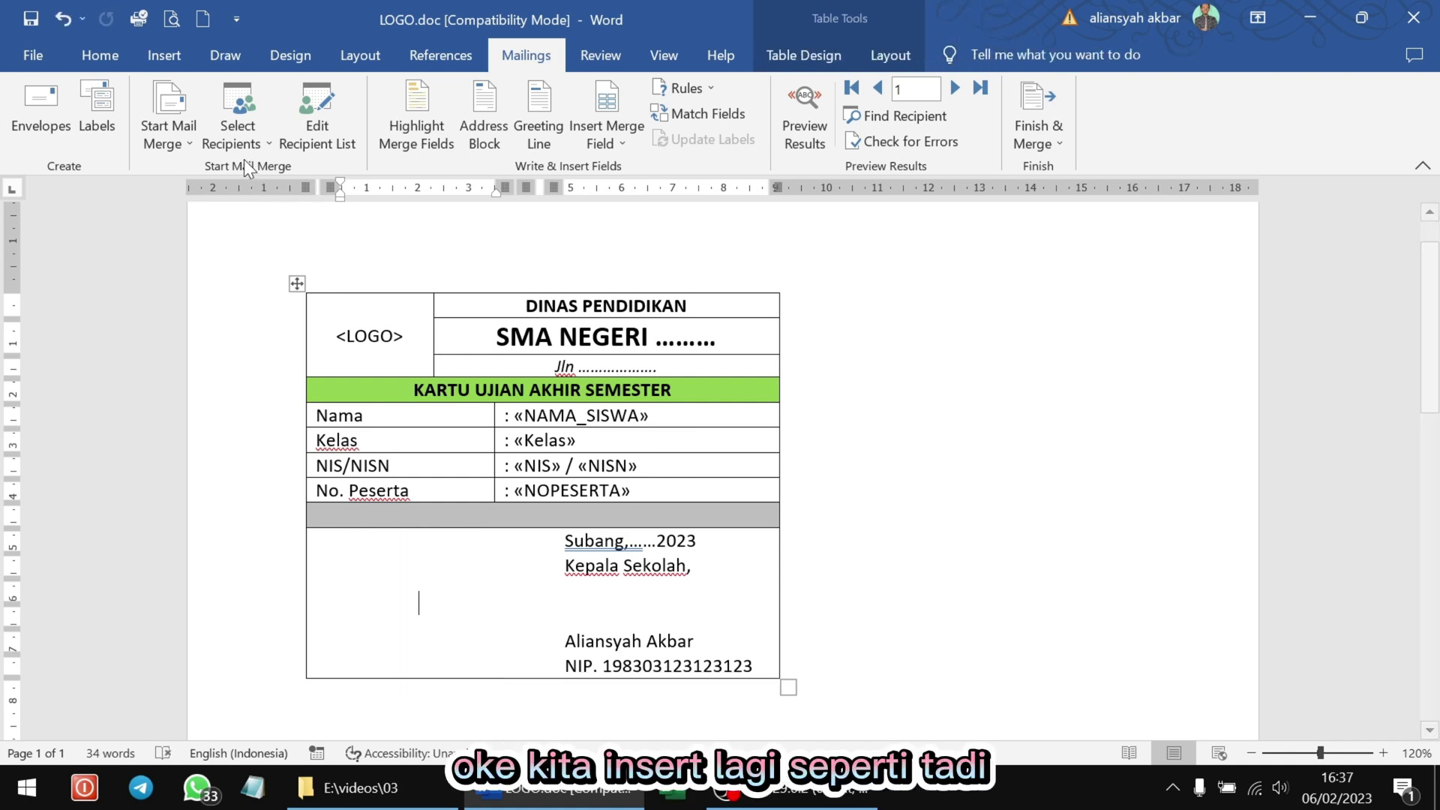
- Reinsert 1001.jpg into the bottom-left cell as a picture linked to its file
left_click(168, 58)
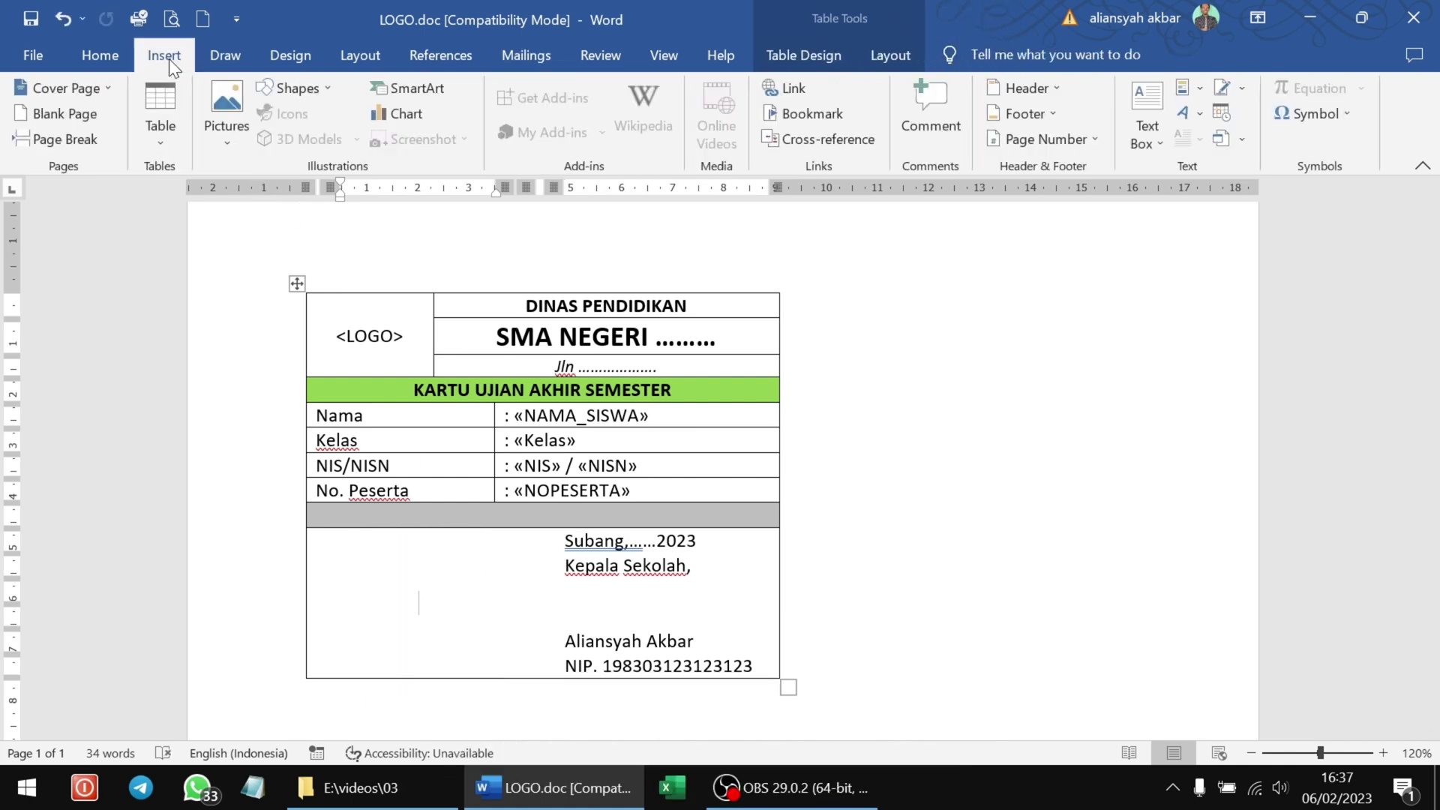
left_click(219, 141)
left_click(263, 202)
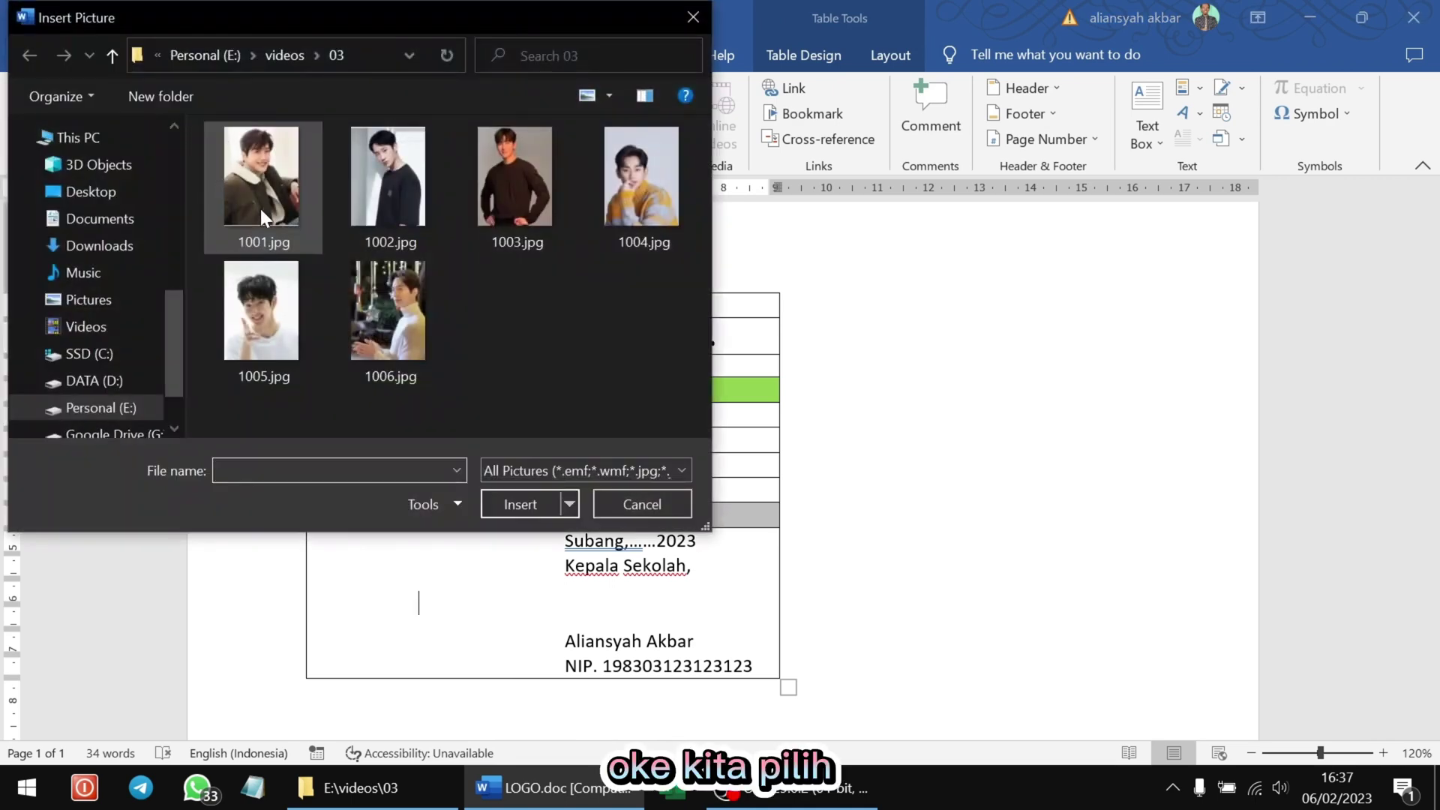
left_click(260, 209)
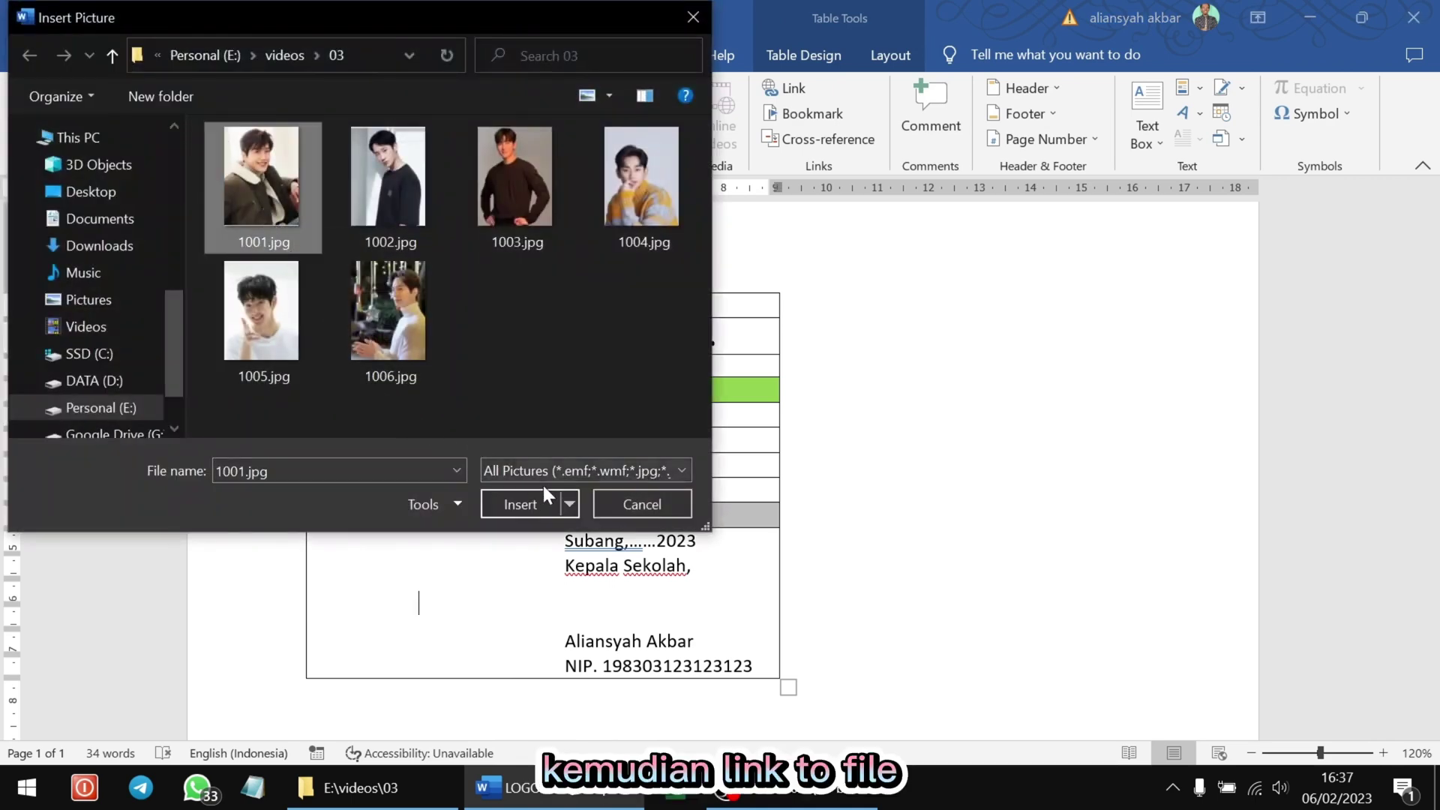
left_click(570, 505)
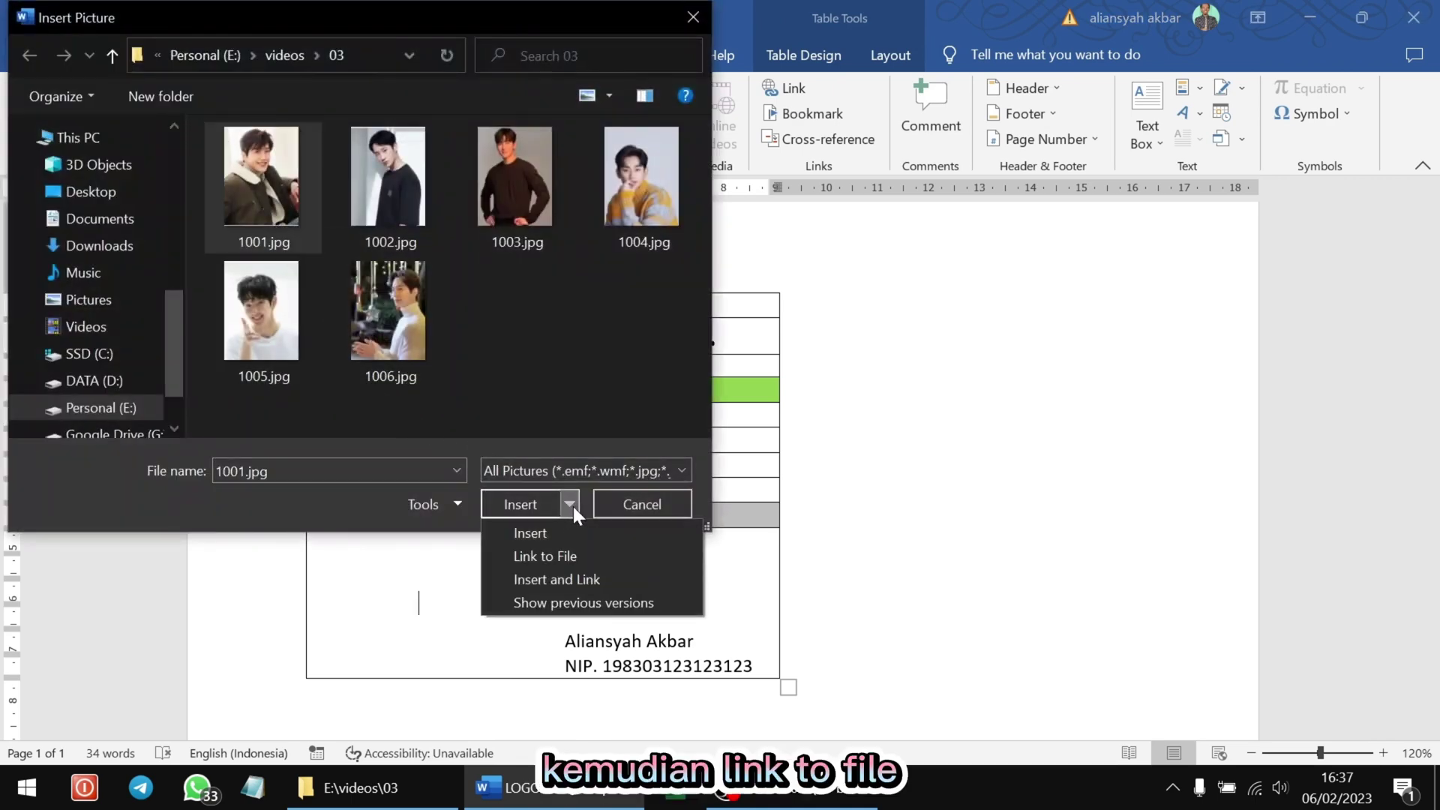
left_click(582, 556)
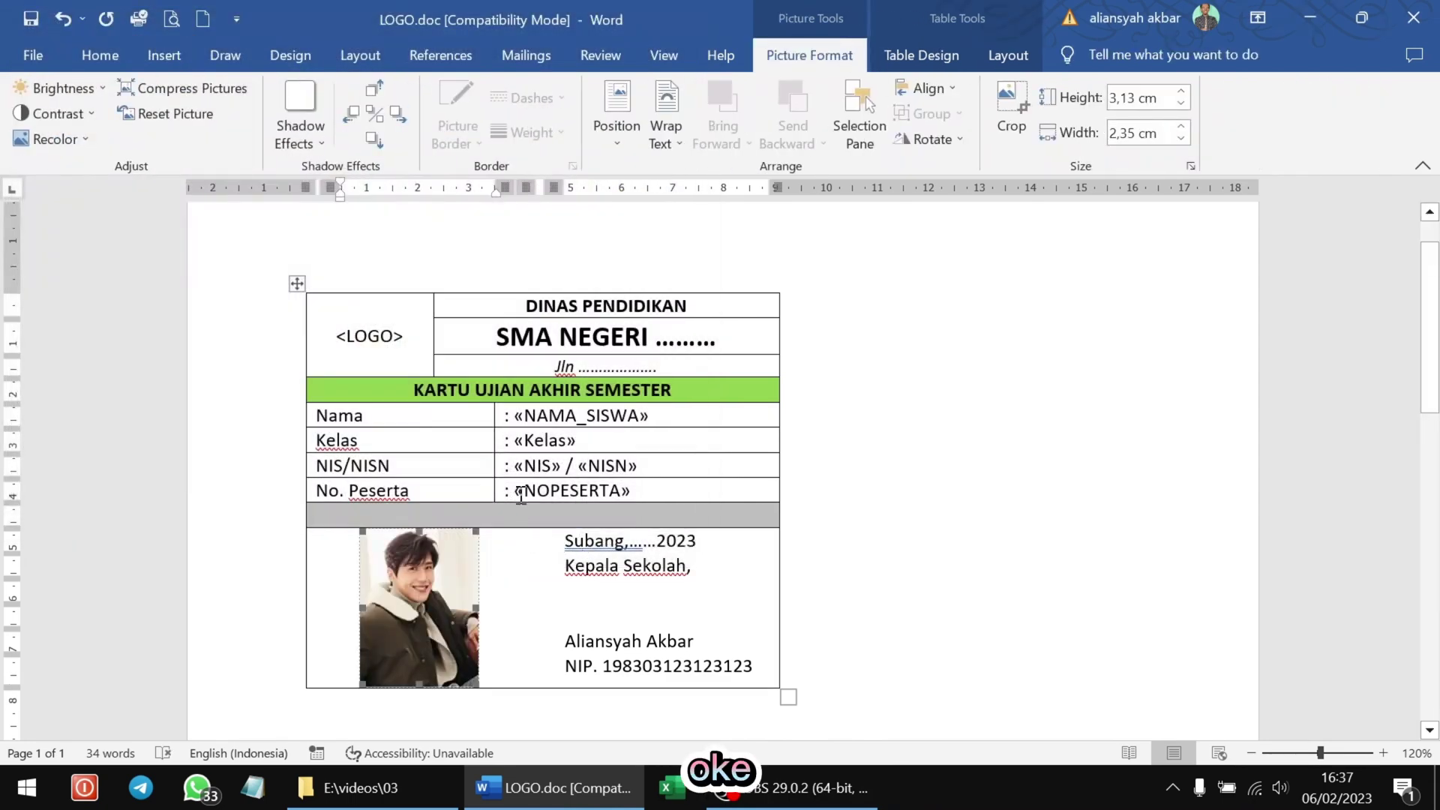
left_click(494, 597)
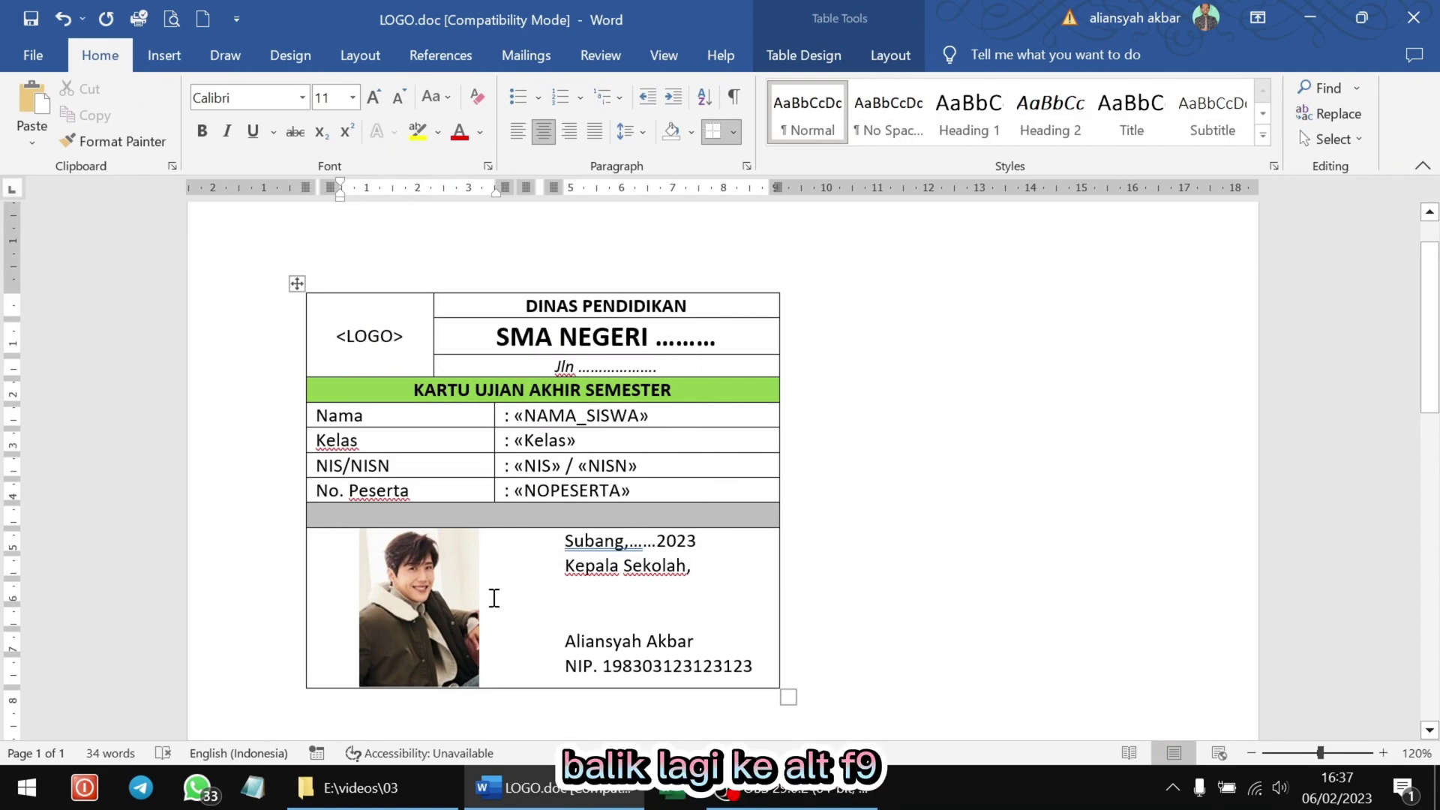
- Reveal field codes and delete the 1001 digits before .jpg in the INCLUDEPICTURE file name
key("alt+F9")
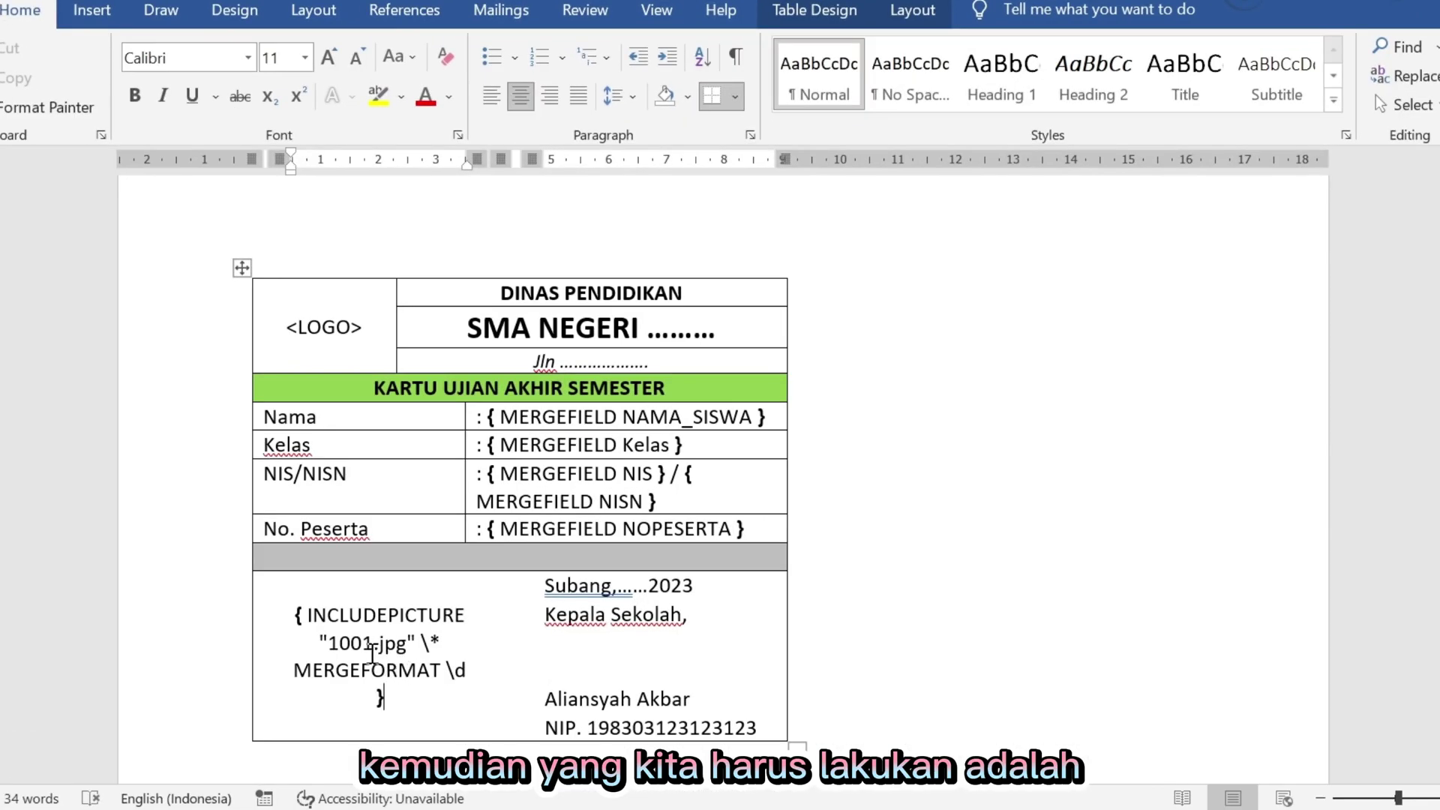
left_click(372, 643)
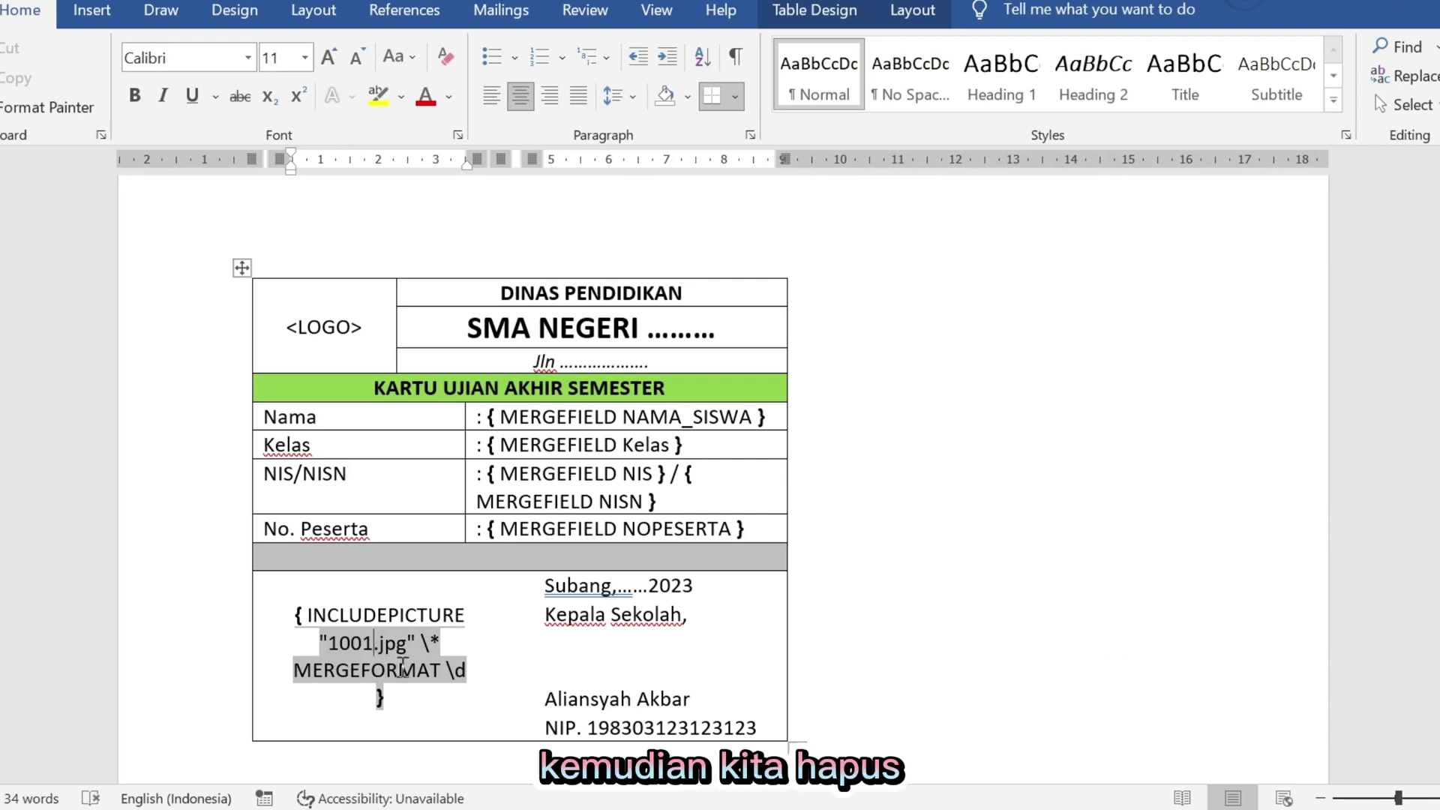
key("BackSpace")
key("BackSpace")
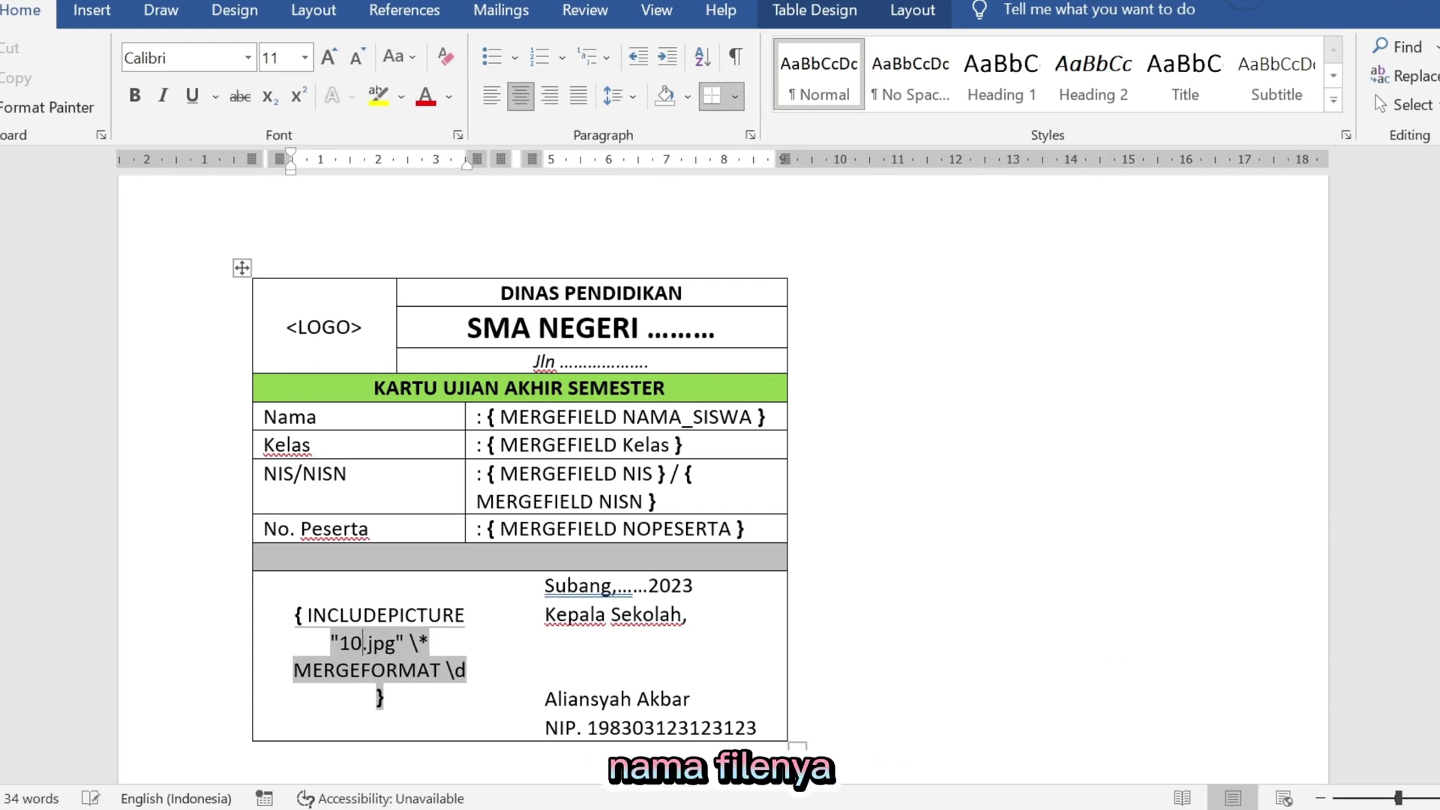
key("BackSpace")
key("BackSpace")
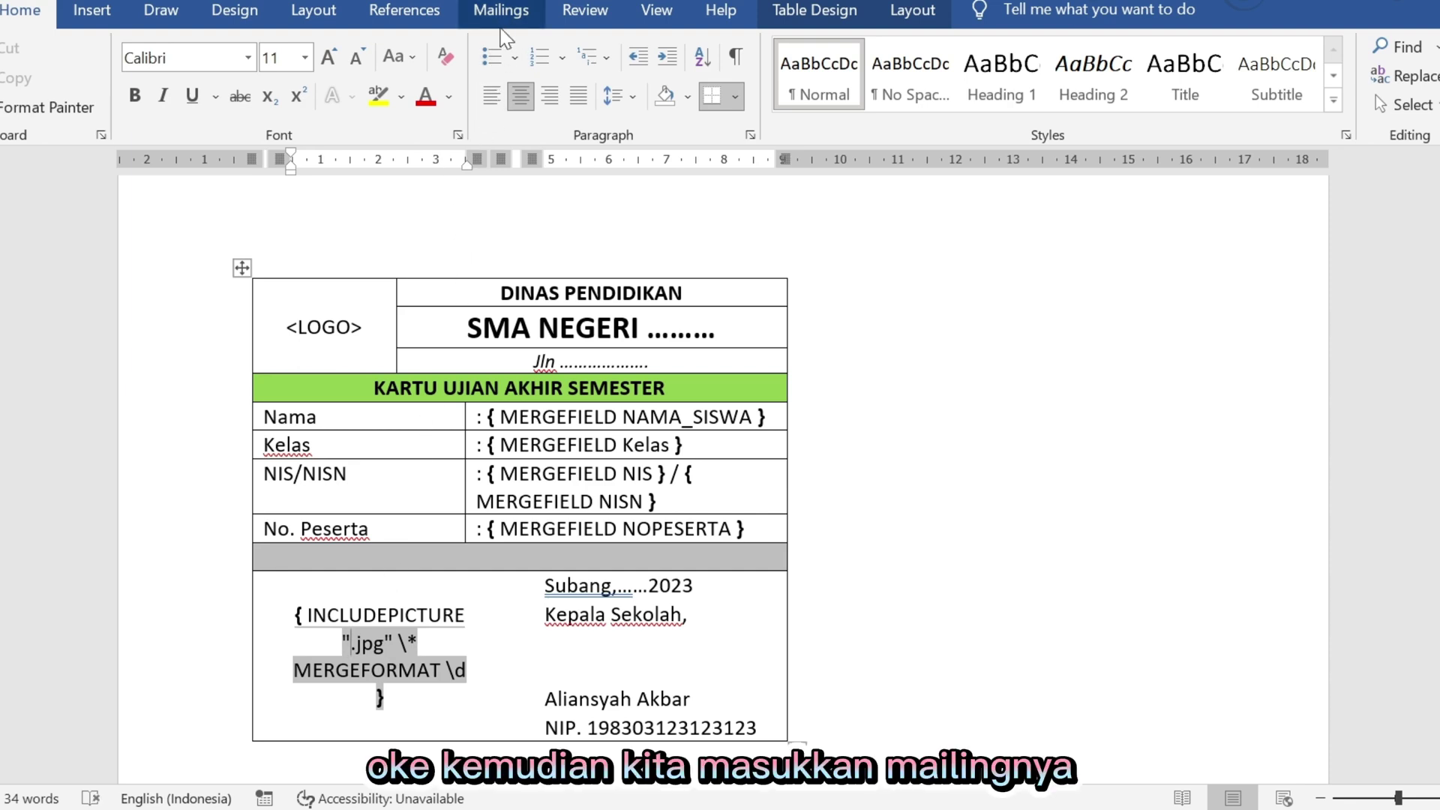
- Insert the Foto merge field before .jpg so the file name reads "{ MERGEFIELD Foto }.jpg"
left_click(502, 17)
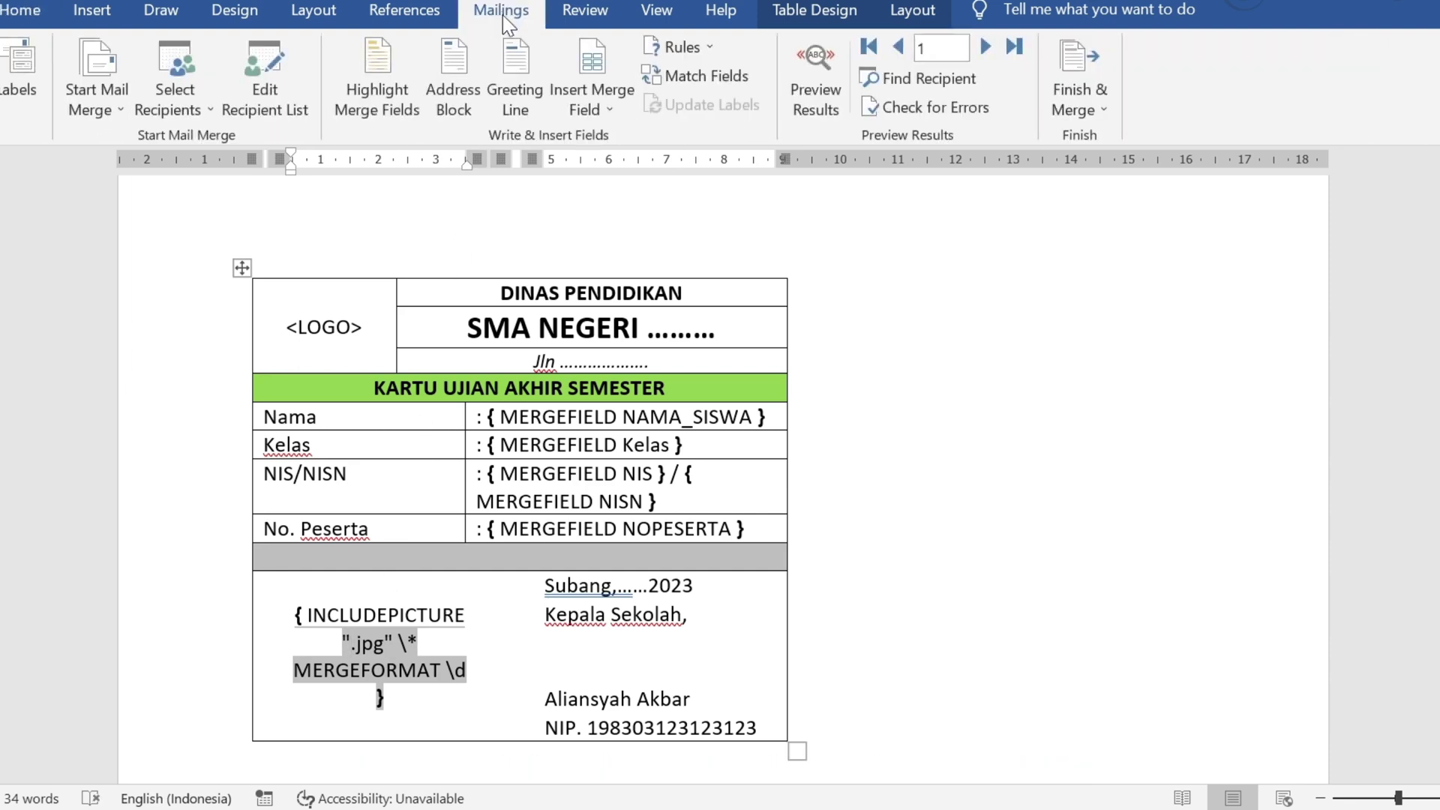
left_click(593, 105)
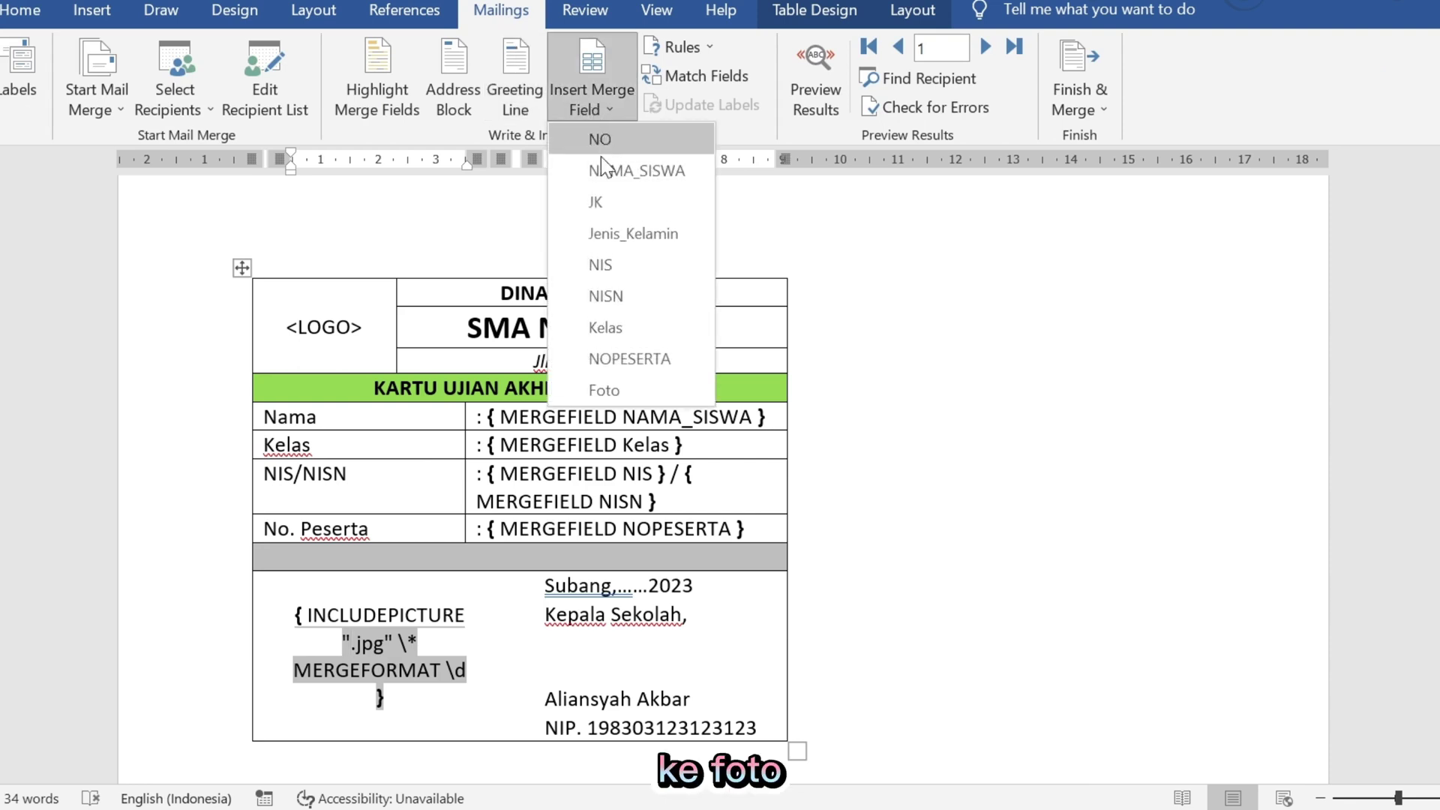
left_click(646, 387)
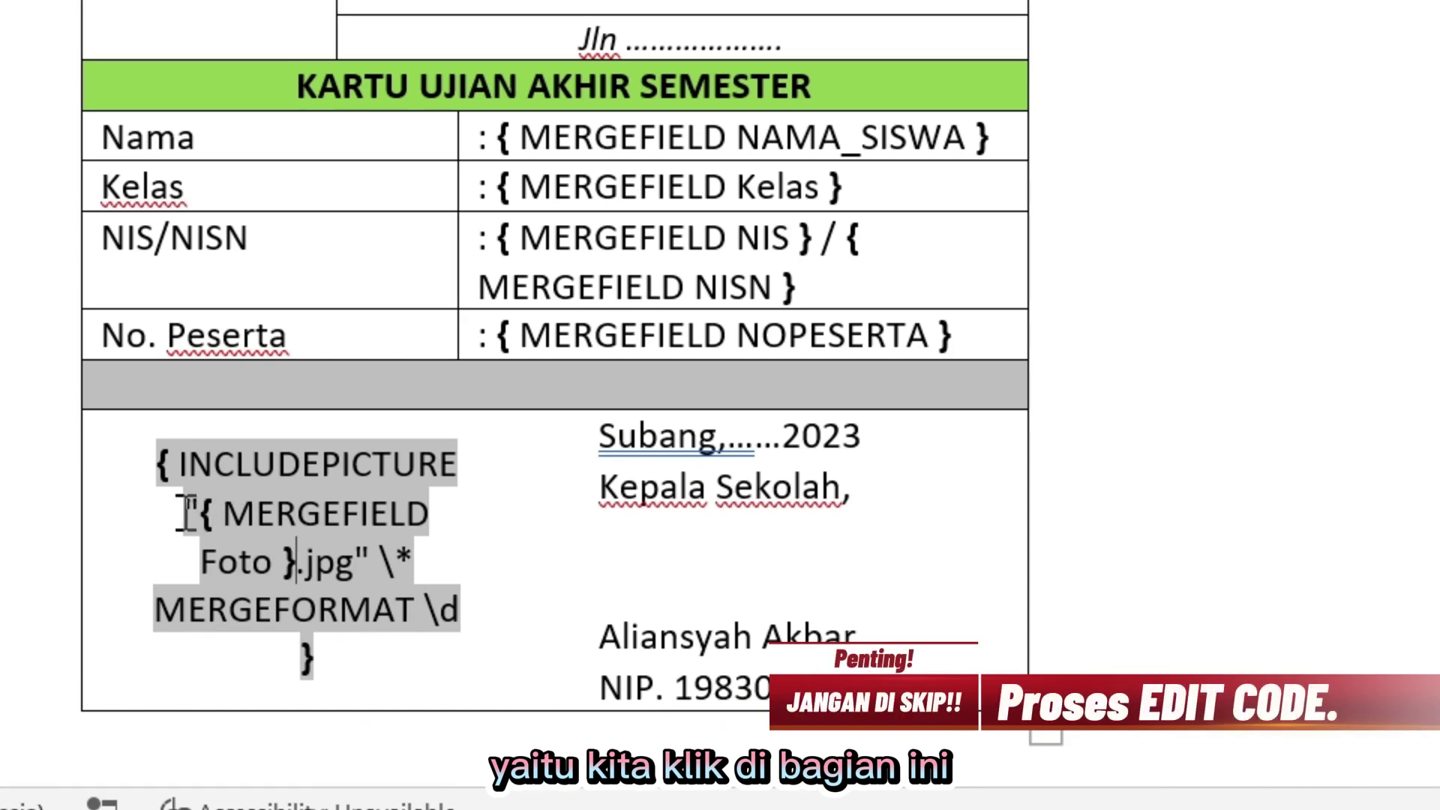
- Add a nested { IF TRUE } field just before the quoted Foto file name
left_click(185, 514)
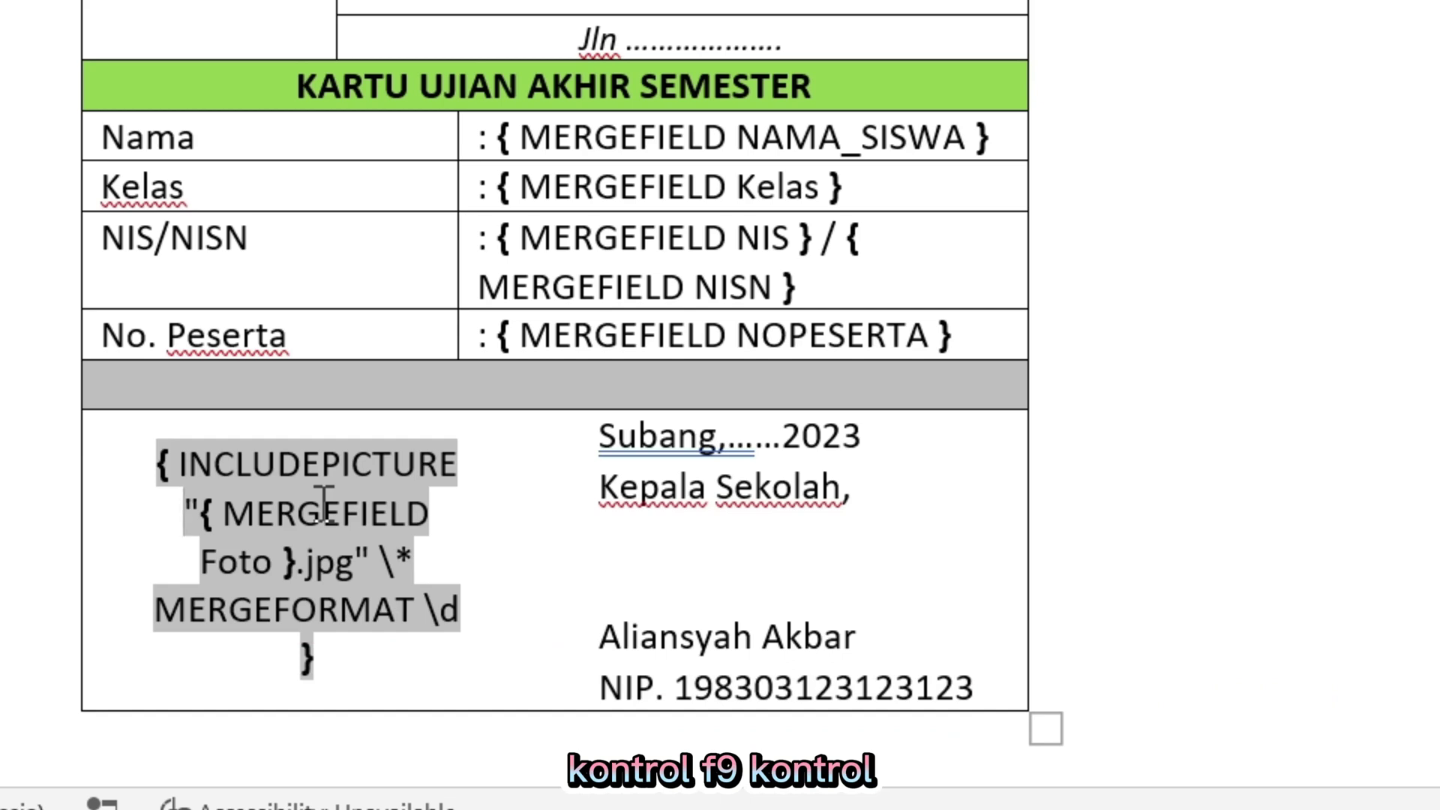
key("ctrl+F9")
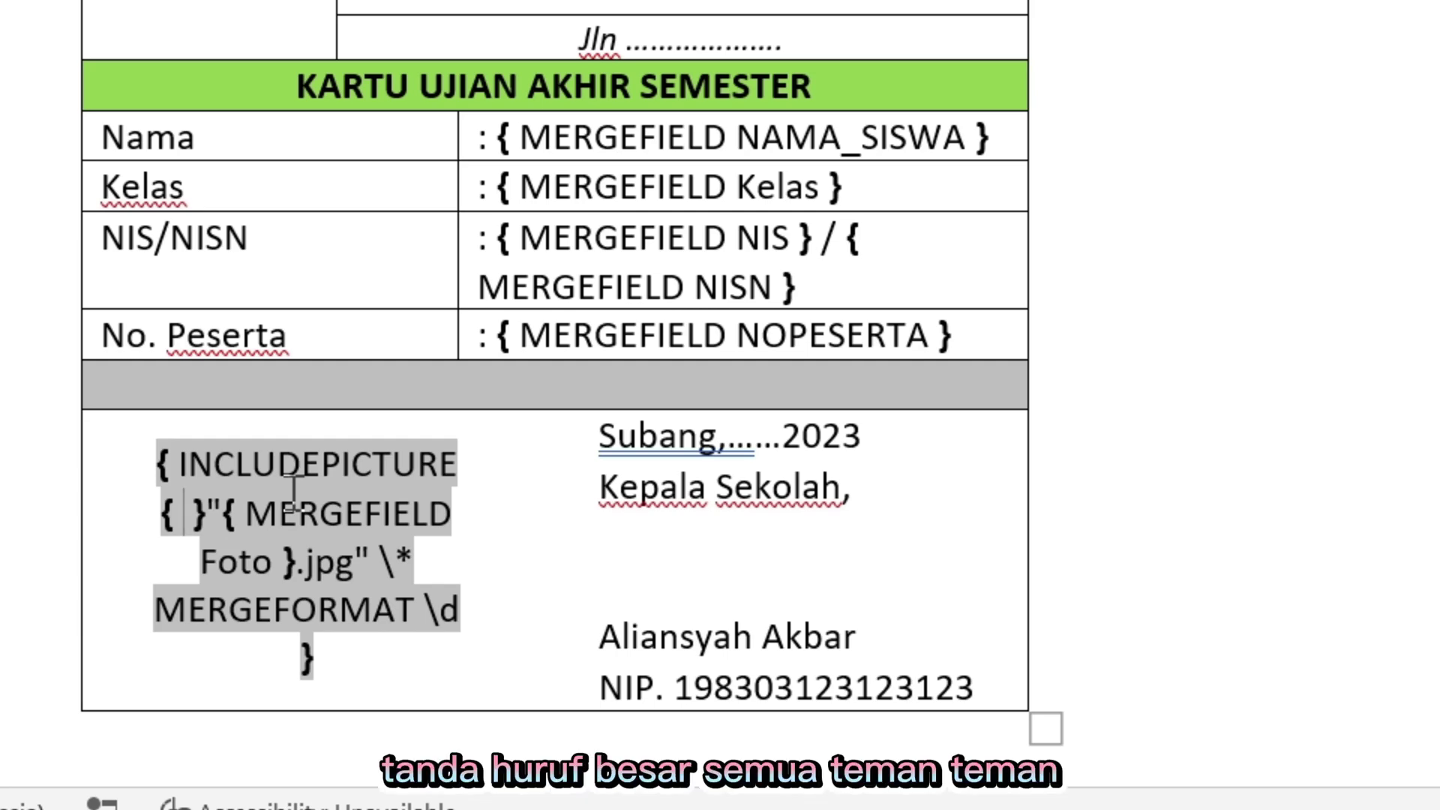
type("IF ")
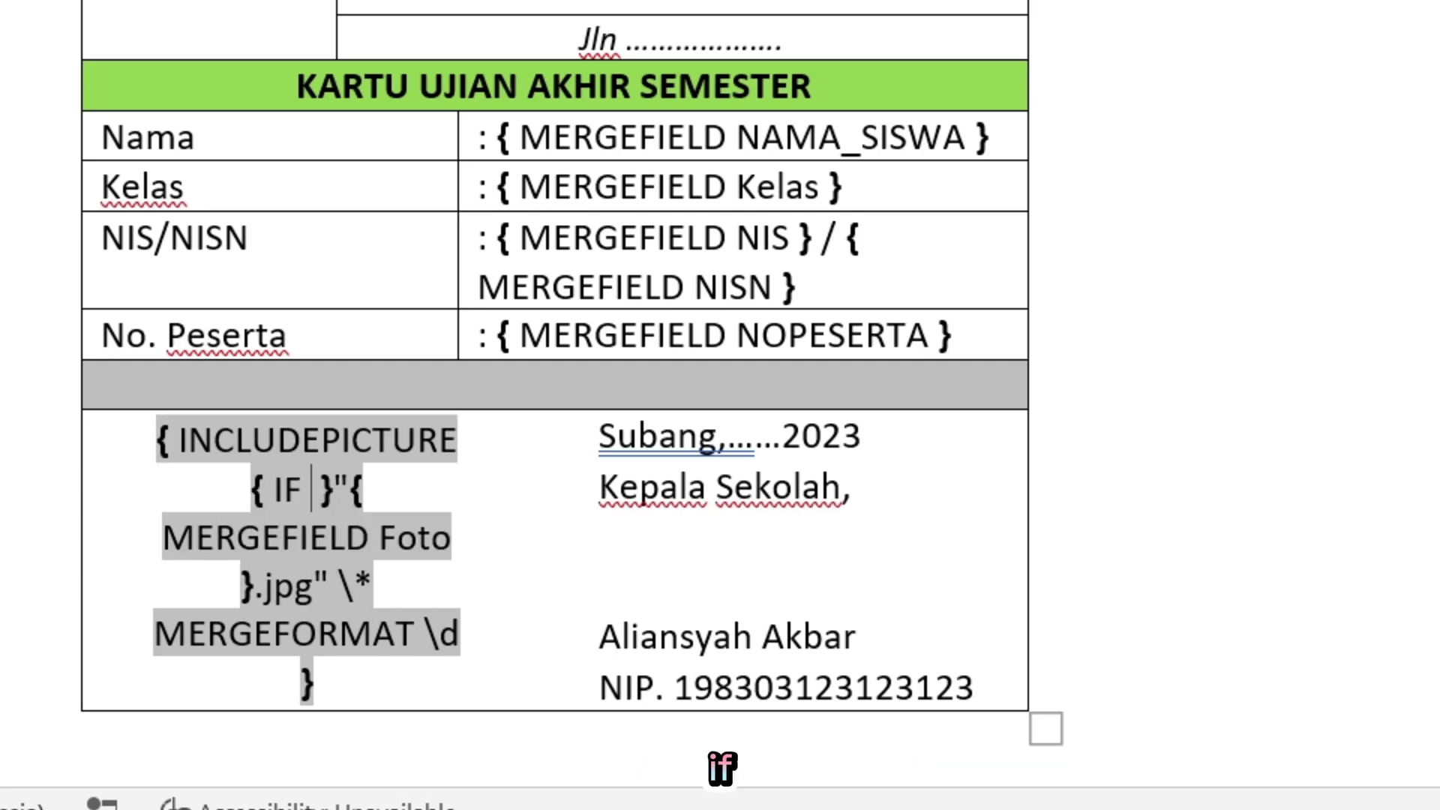
type("TRUE")
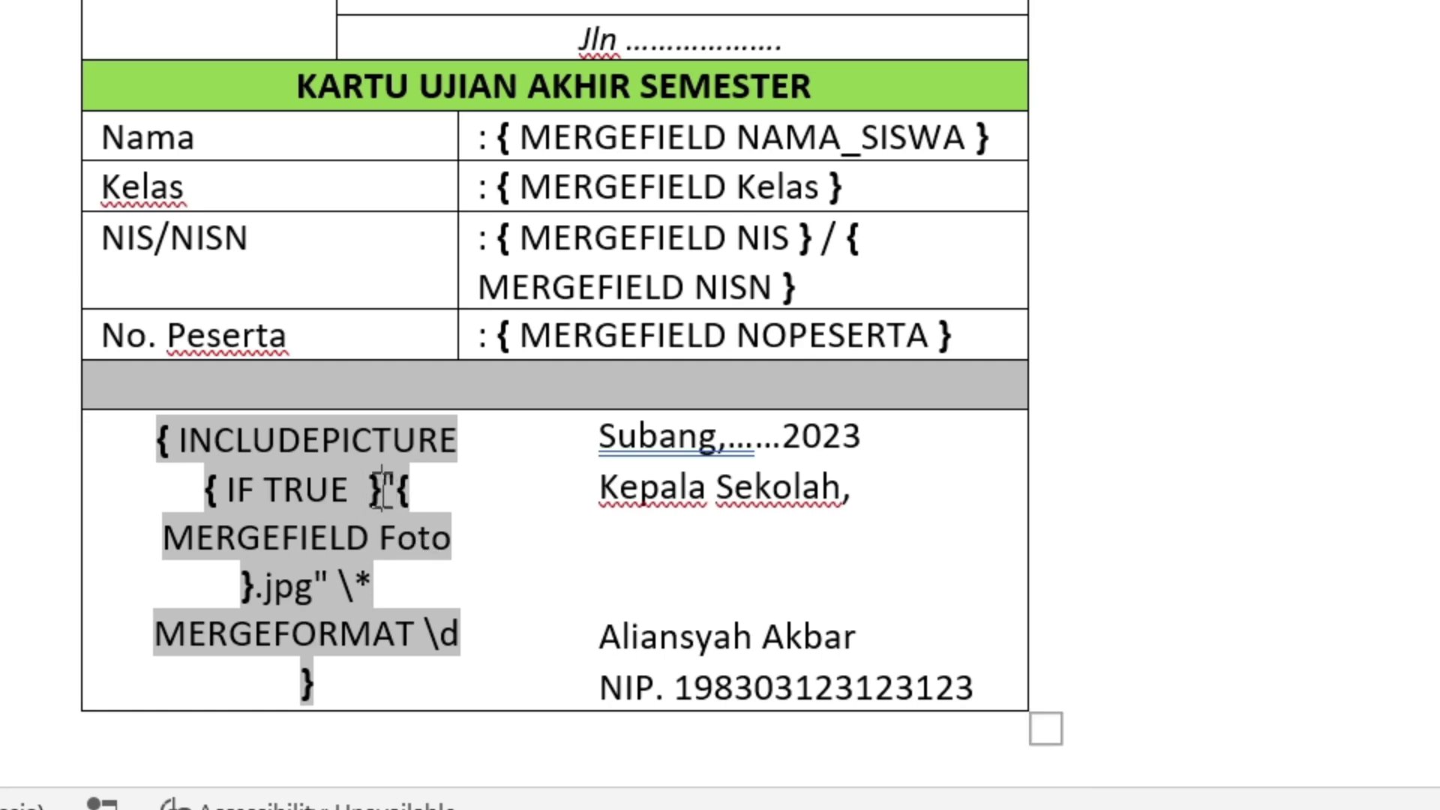
- Move the quoted "{ MERGEFIELD Foto }.jpg" file name inside the IF TRUE field
right_click(381, 491)
left_click(383, 490)
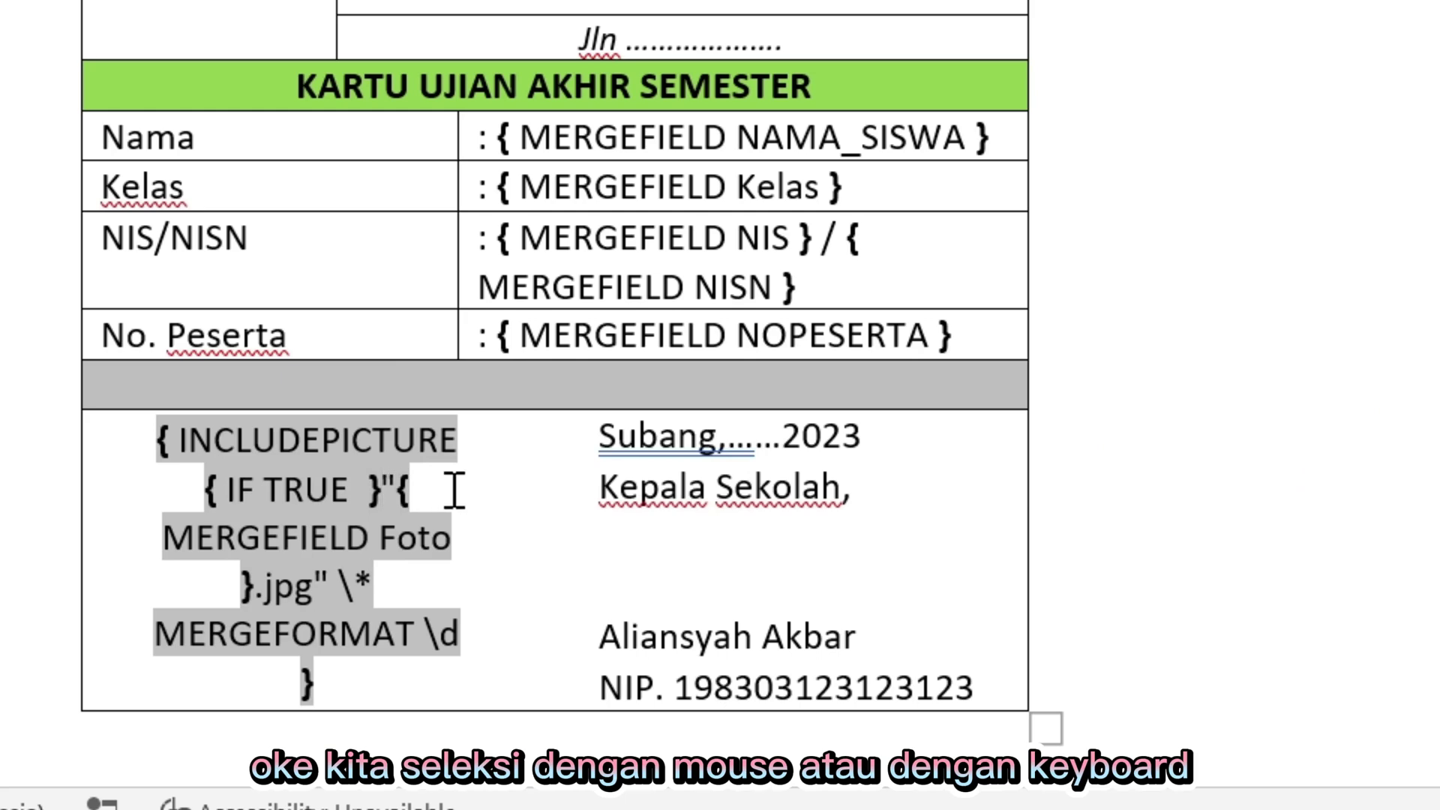
key("shift+Right")
key("shift+Right")
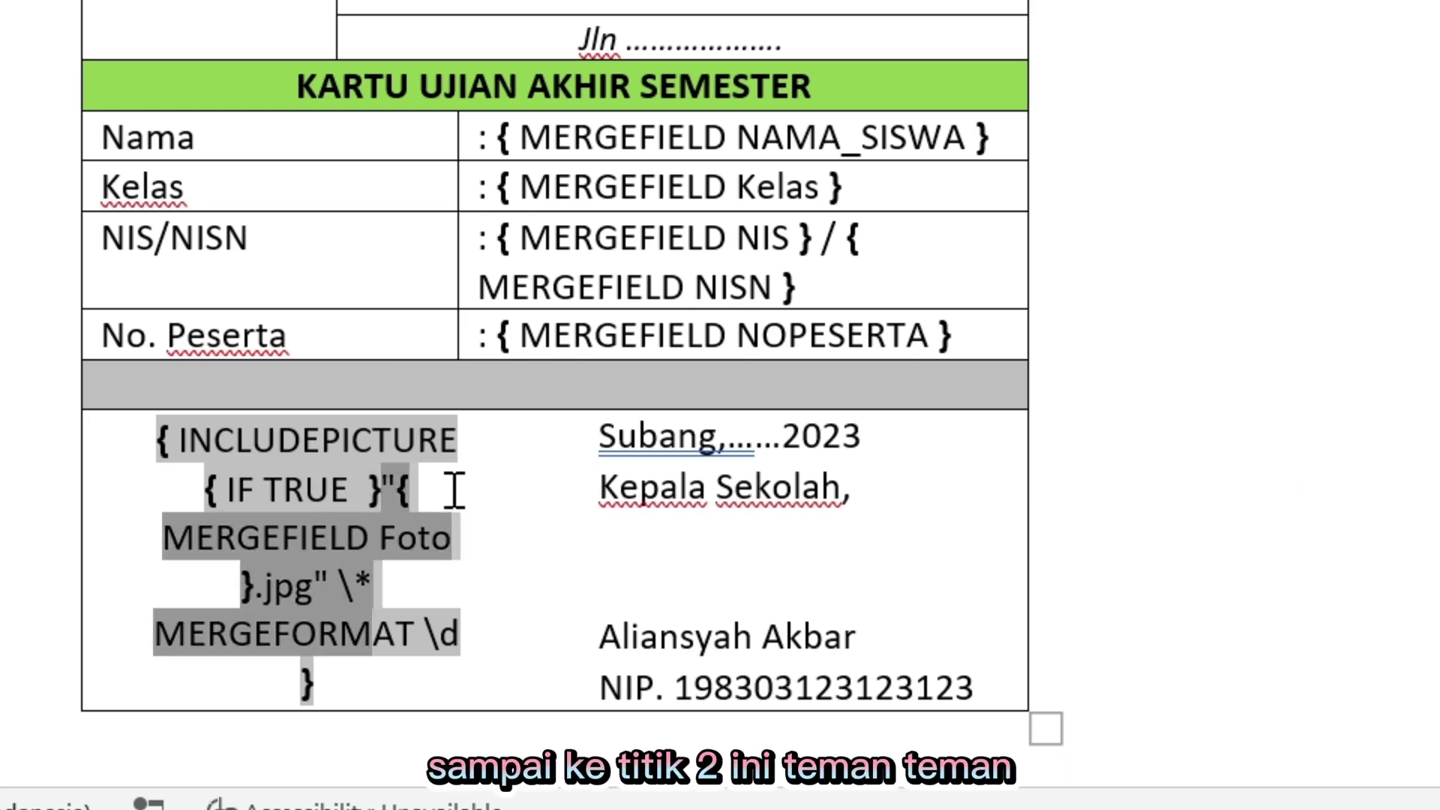
key("shift+Left")
key("shift+Left")
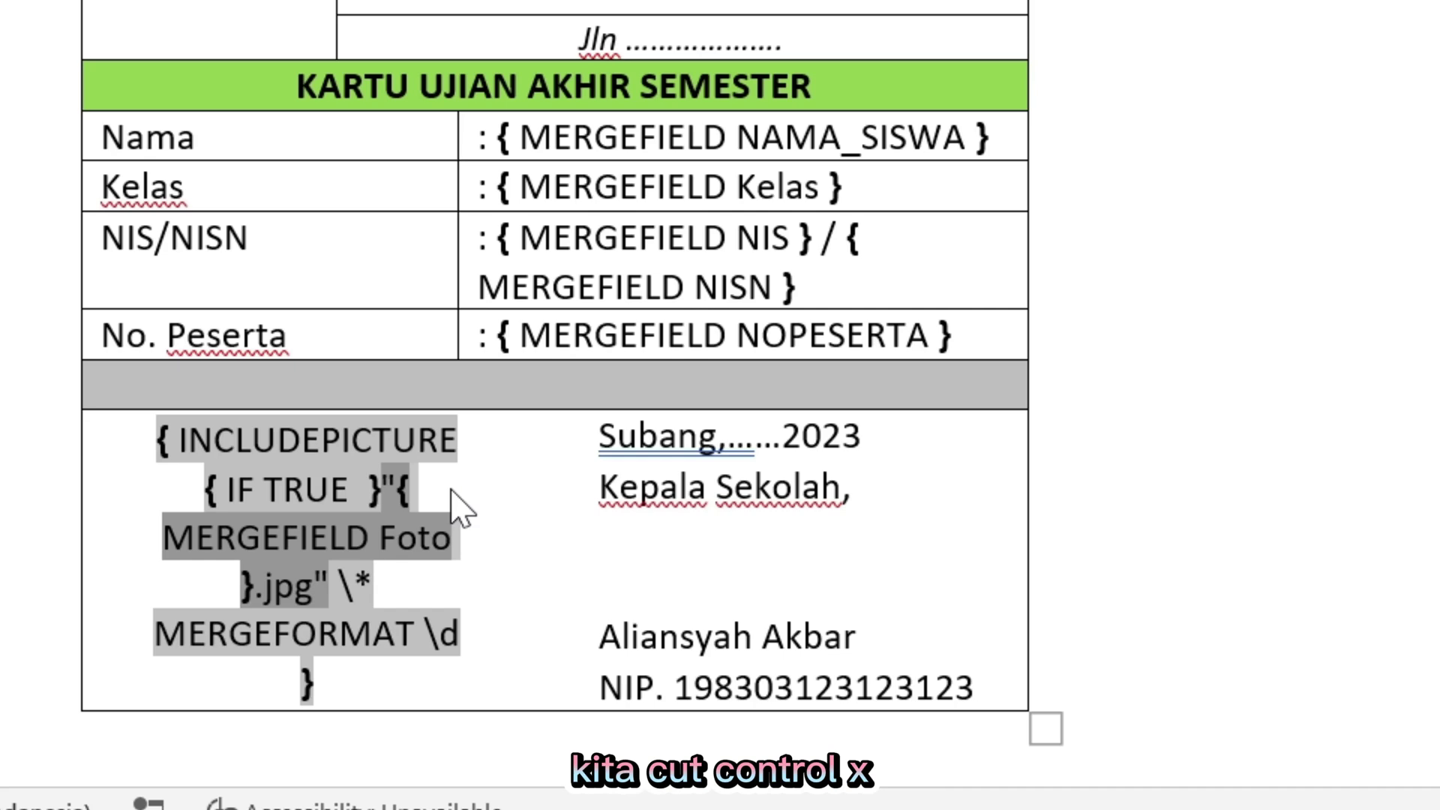
key("ctrl+x")
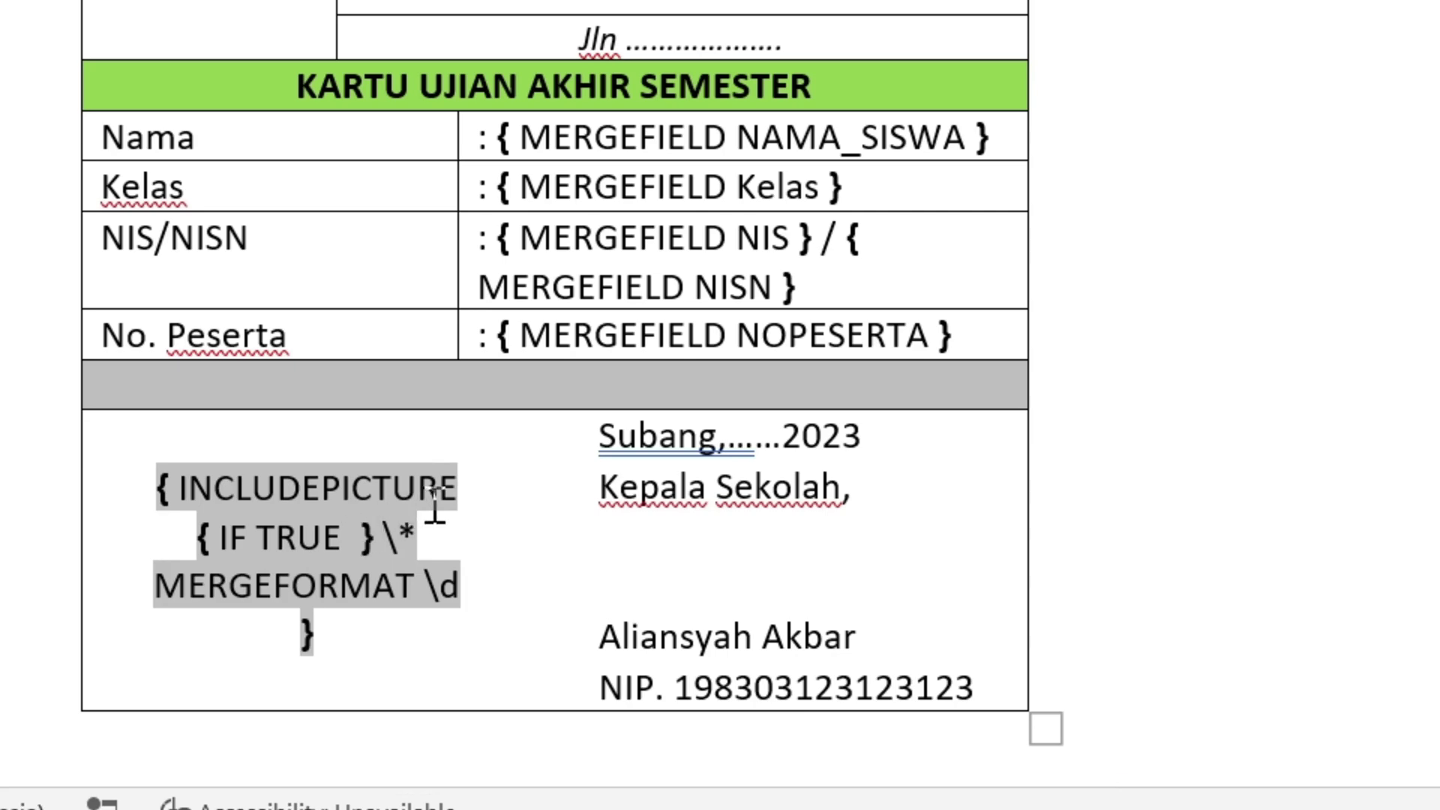
key("ctrl+v")
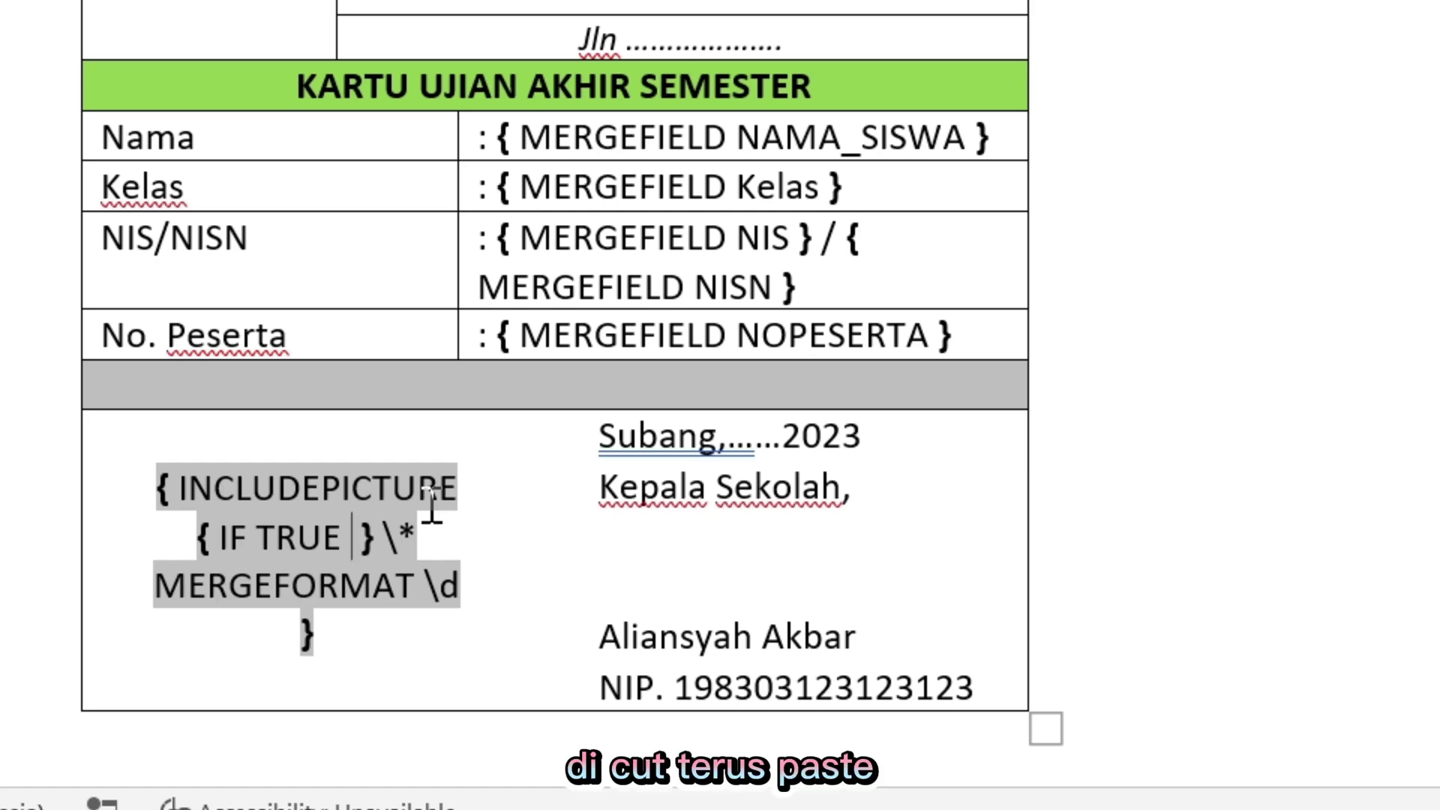
key("ctrl+v")
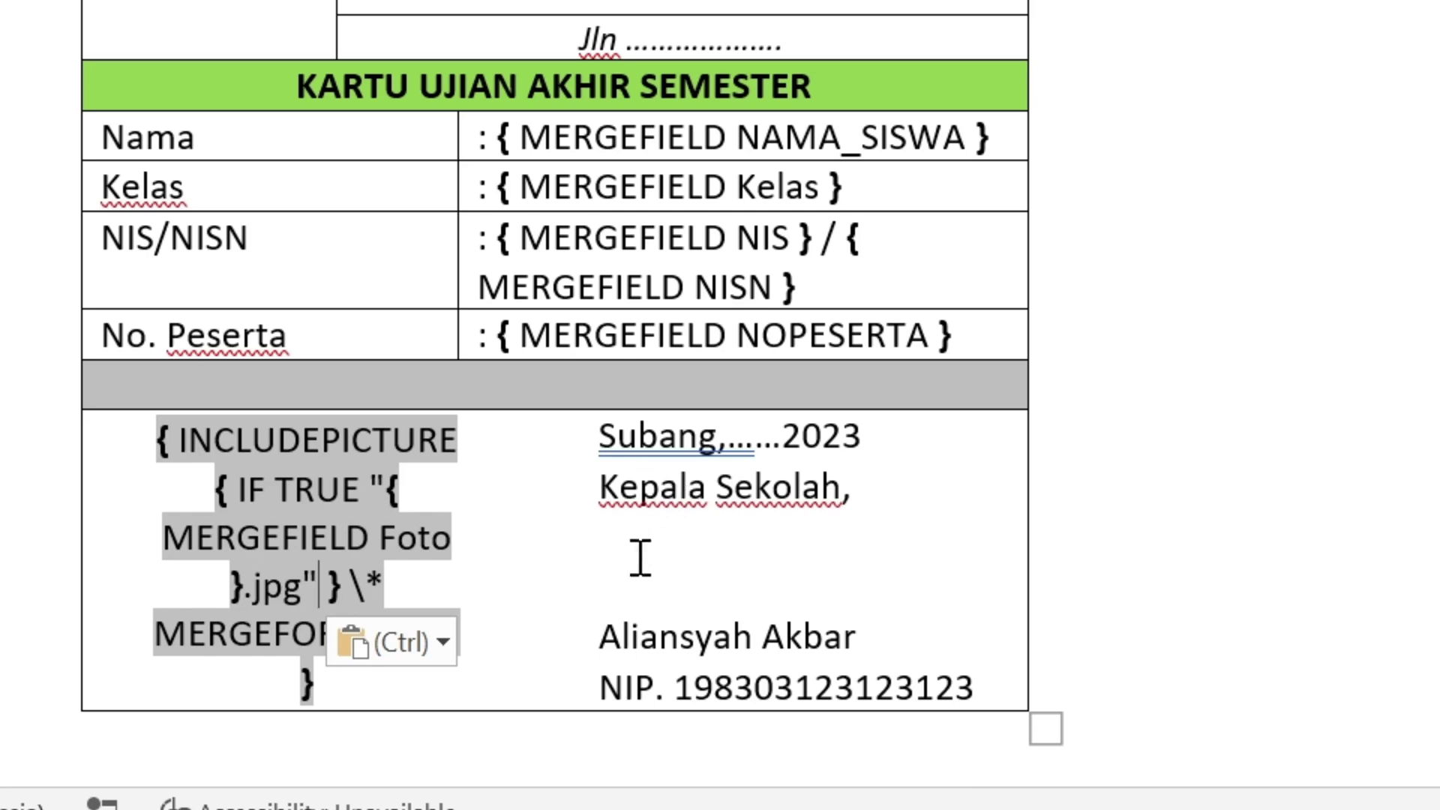
left_click(600, 630)
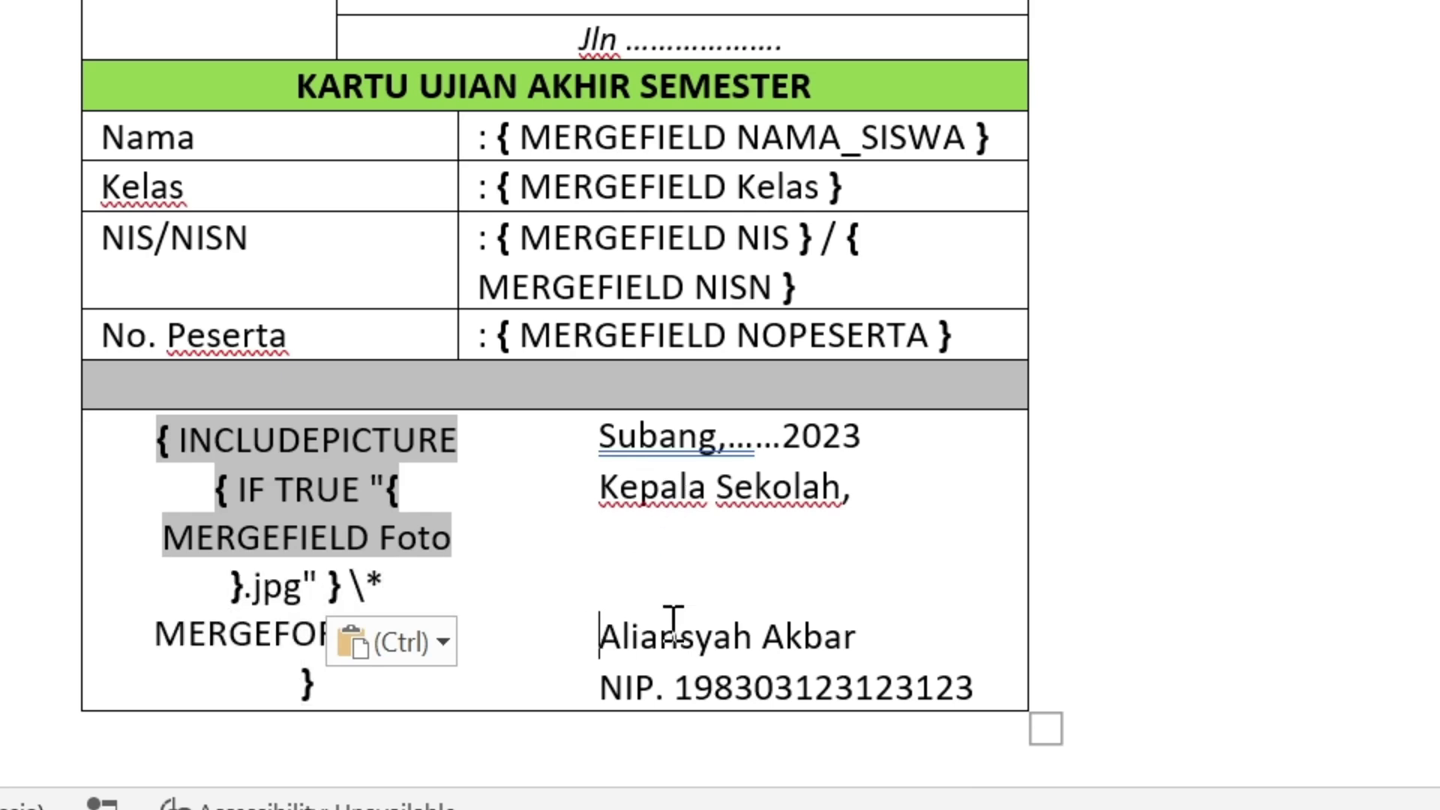
left_click(470, 450)
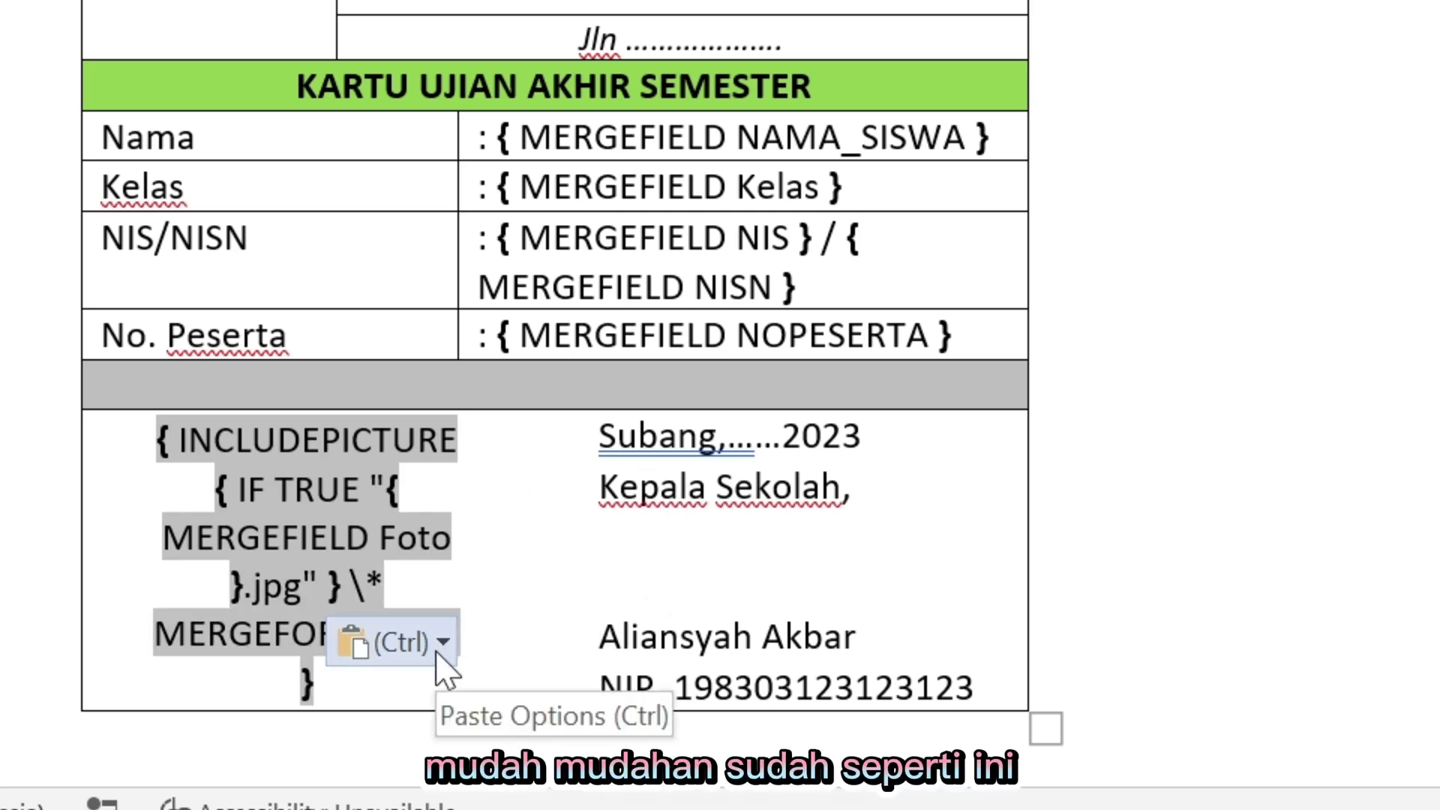
left_click(271, 543)
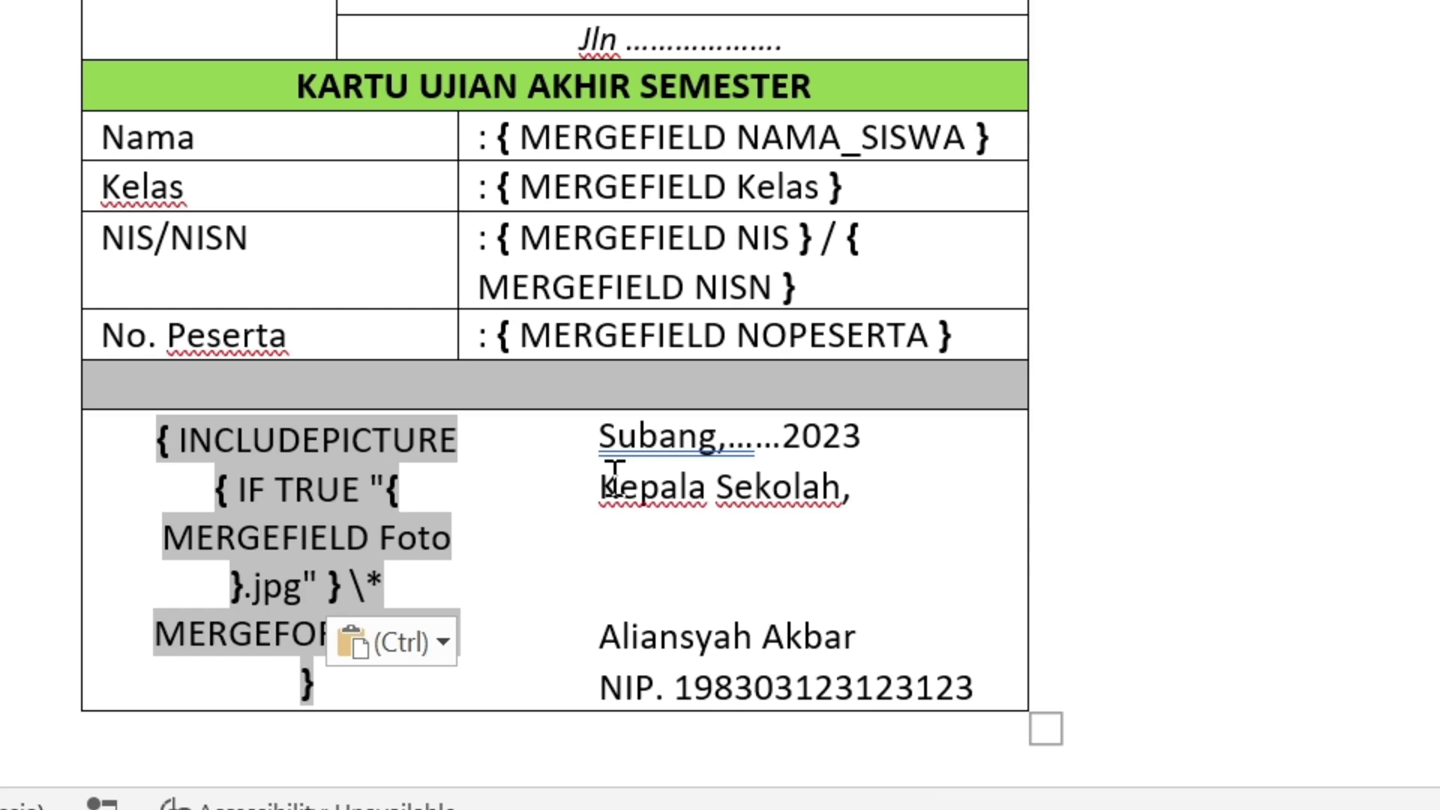
- Hide field codes, preview merged results, and step through records up to 5, back to 3
key("alt+F9")
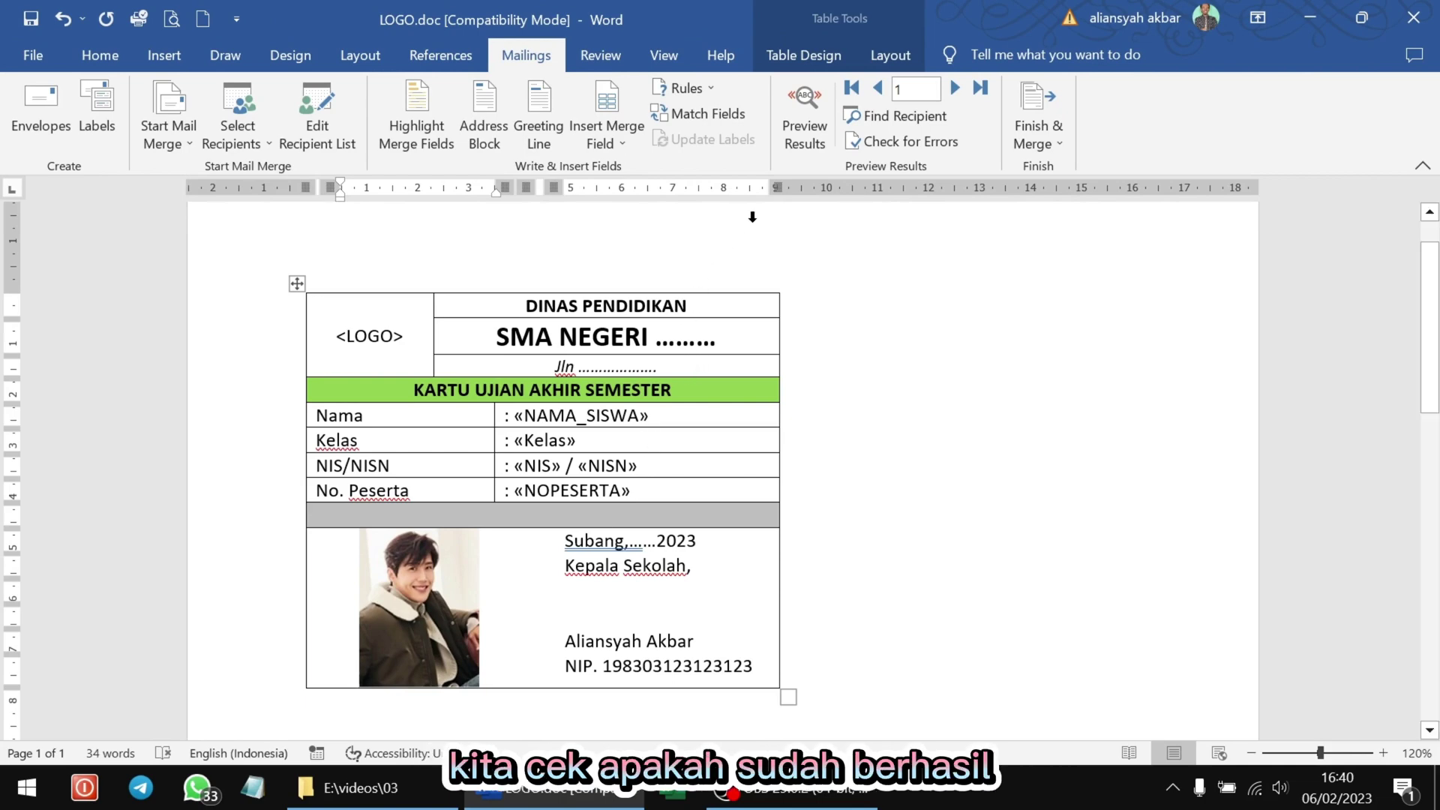
left_click(806, 117)
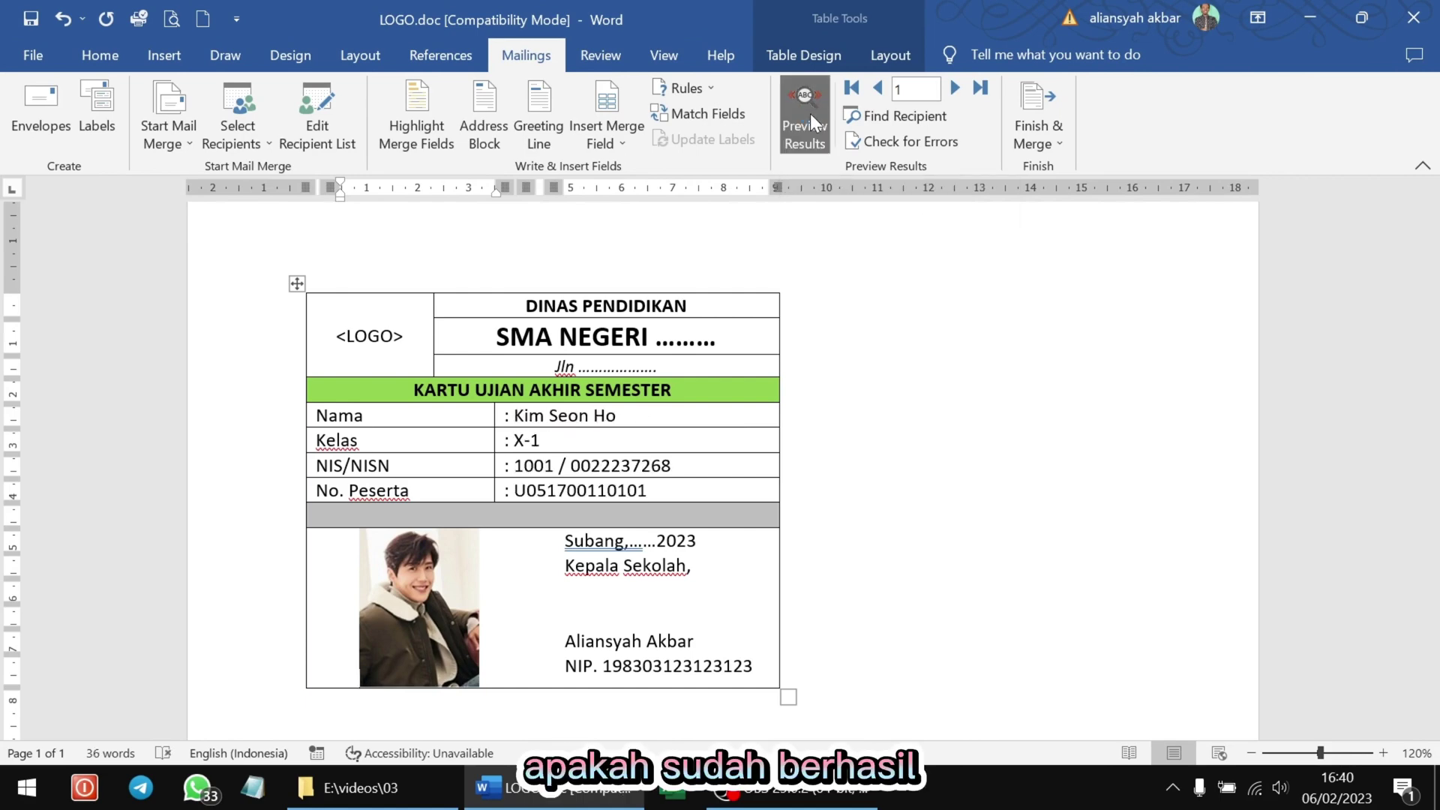
left_click(956, 89)
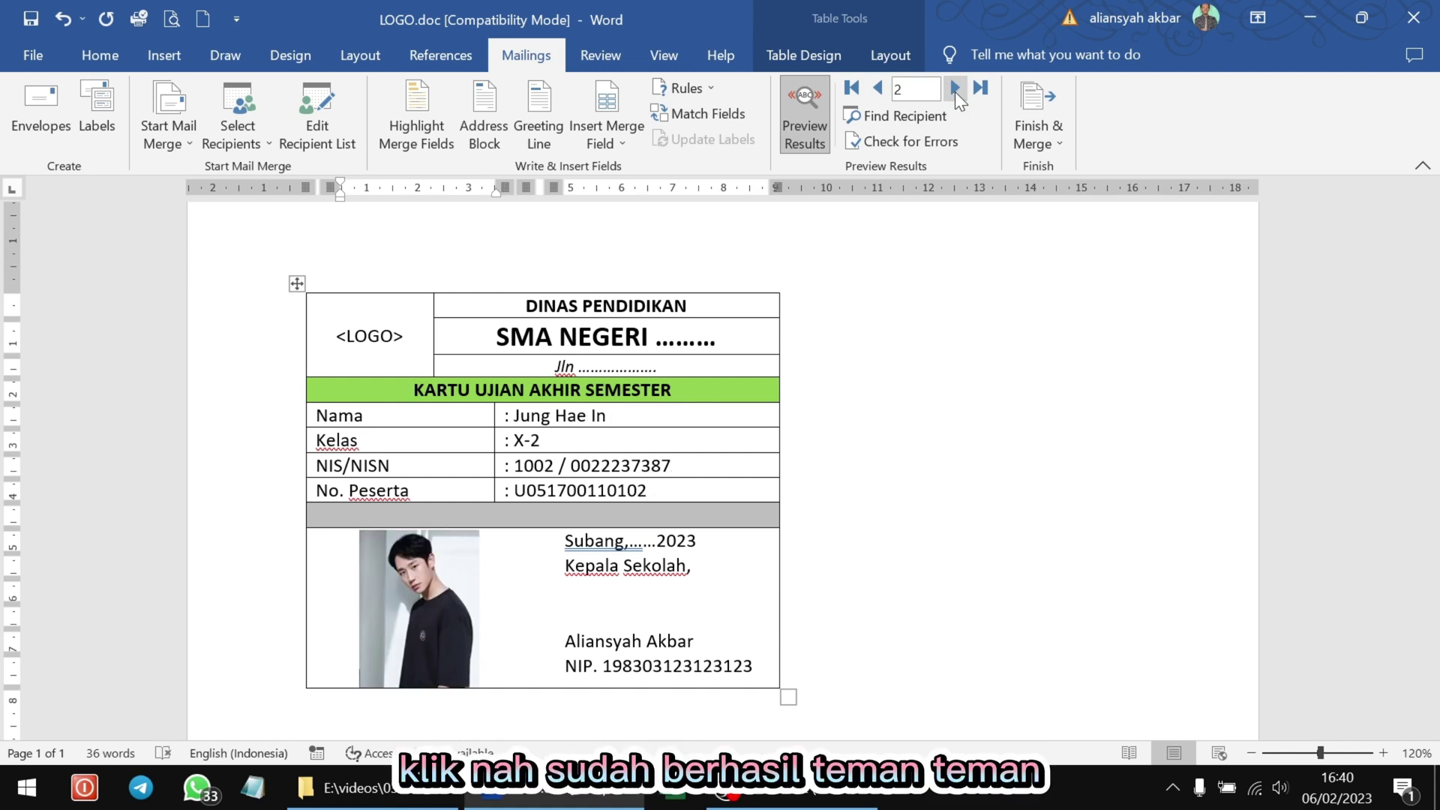
left_click(956, 90)
left_click(955, 90)
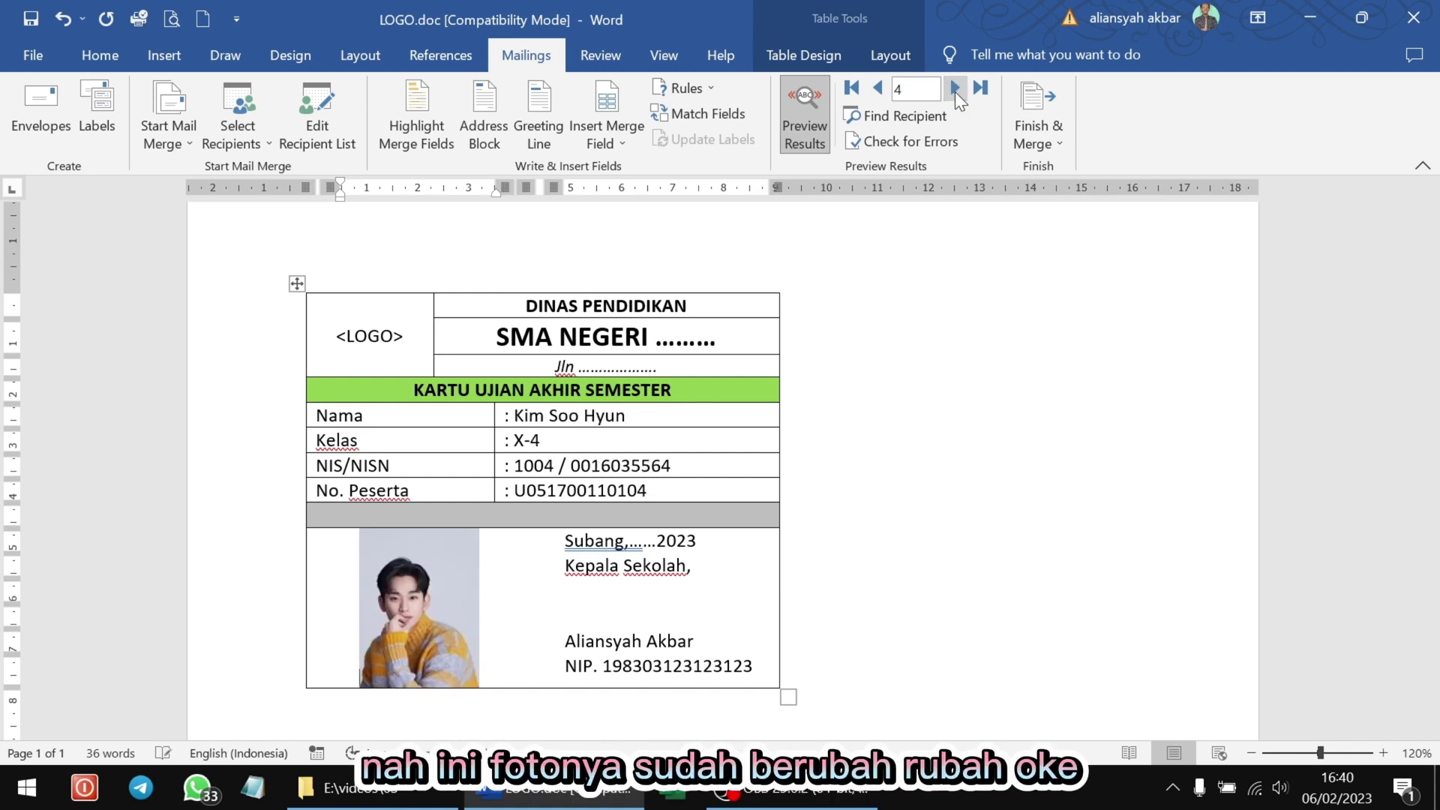
left_click(955, 91)
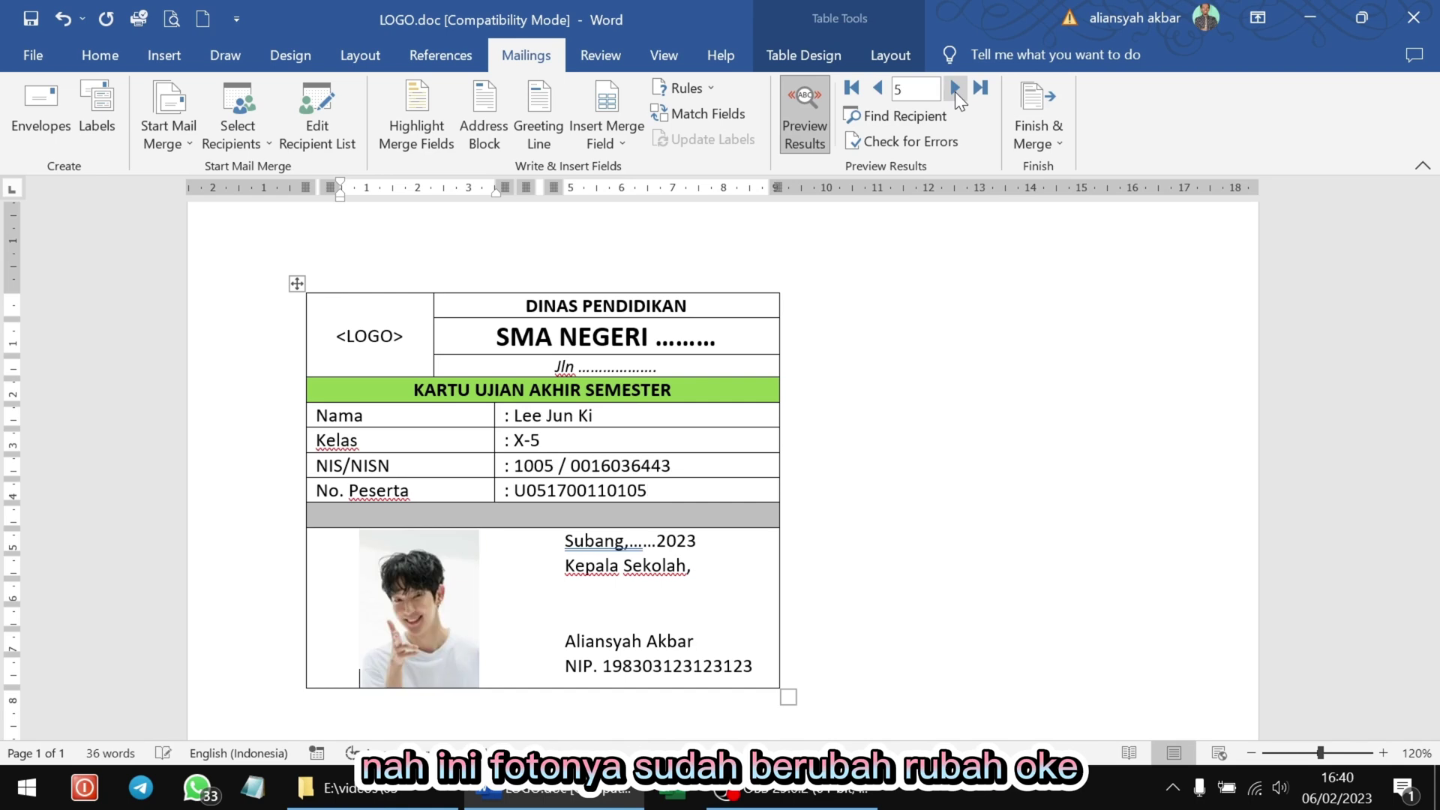
left_click(888, 96)
left_click(882, 91)
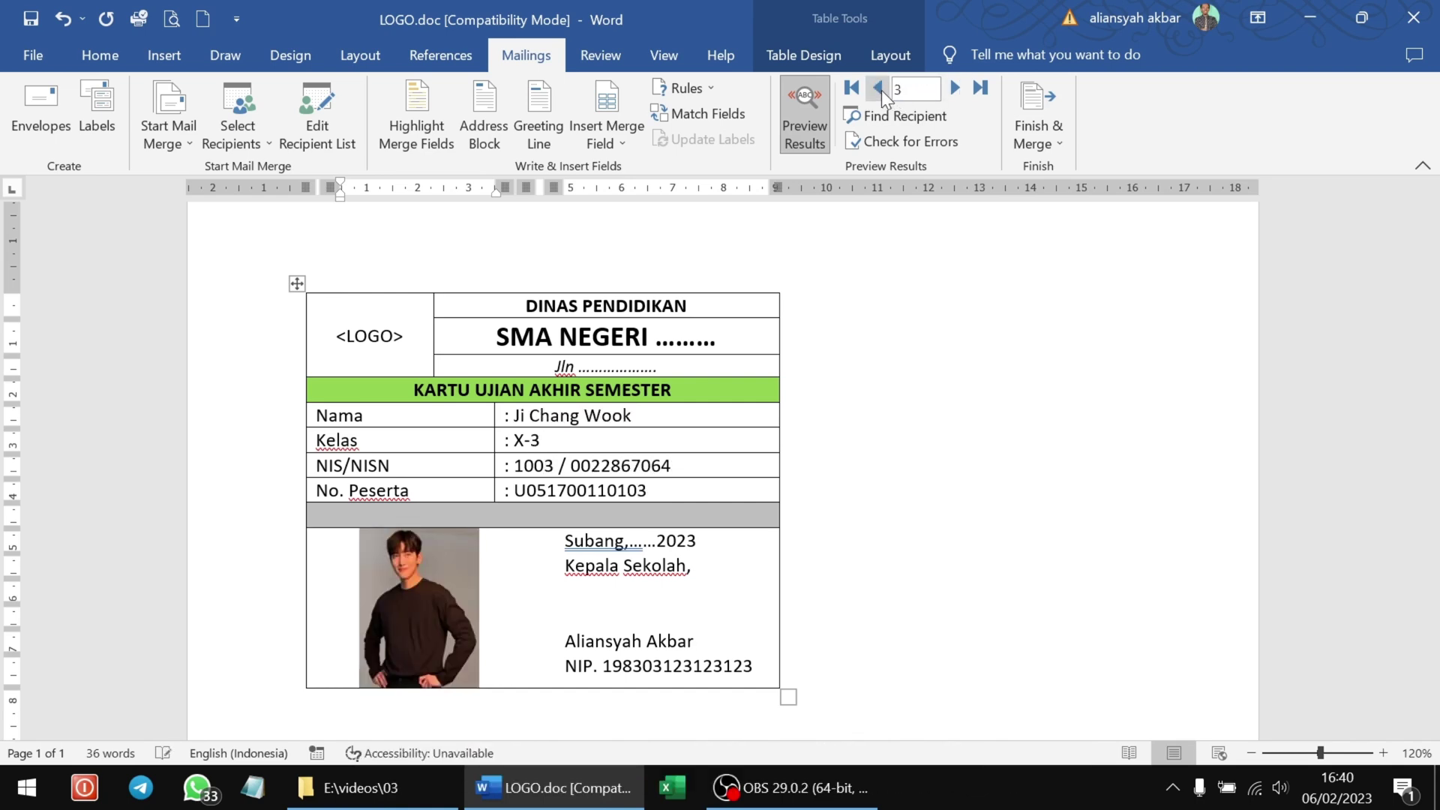
mouse_move(1188, 506)
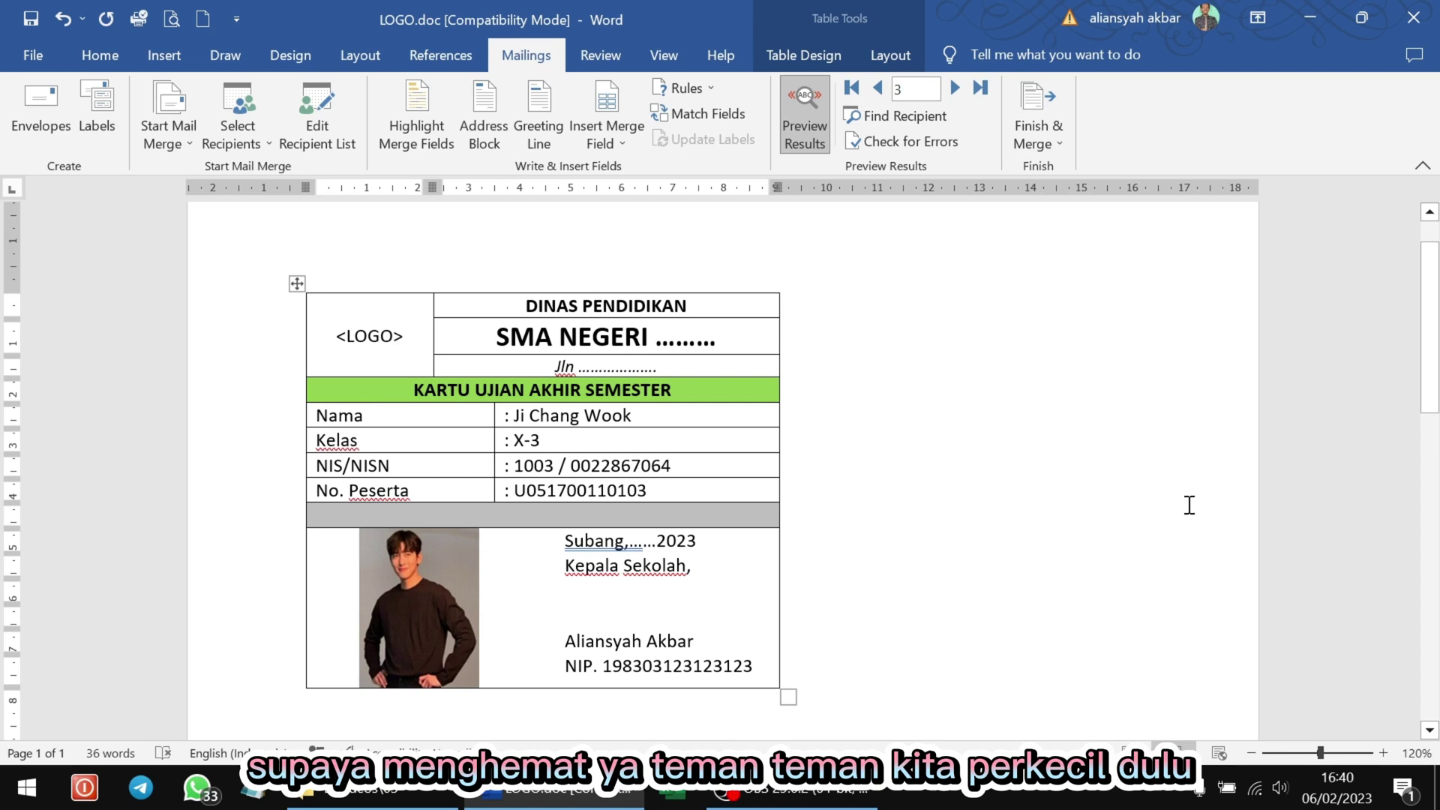
- Lay the page out in two columns and place the cursor in the empty paragraph below the card
left_click(1249, 753)
left_click(1250, 753)
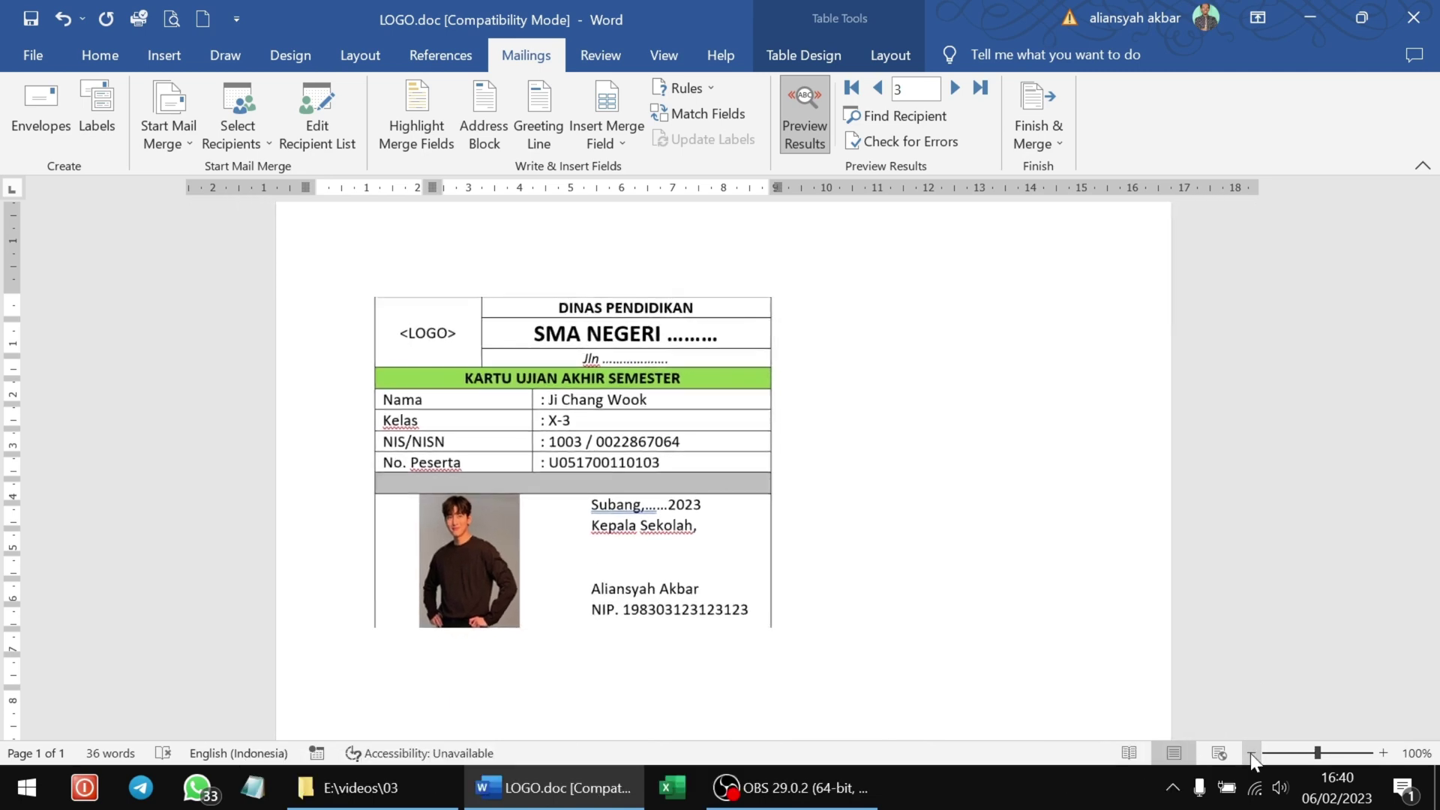
left_click(1249, 753)
left_click(1250, 753)
left_click(1250, 753)
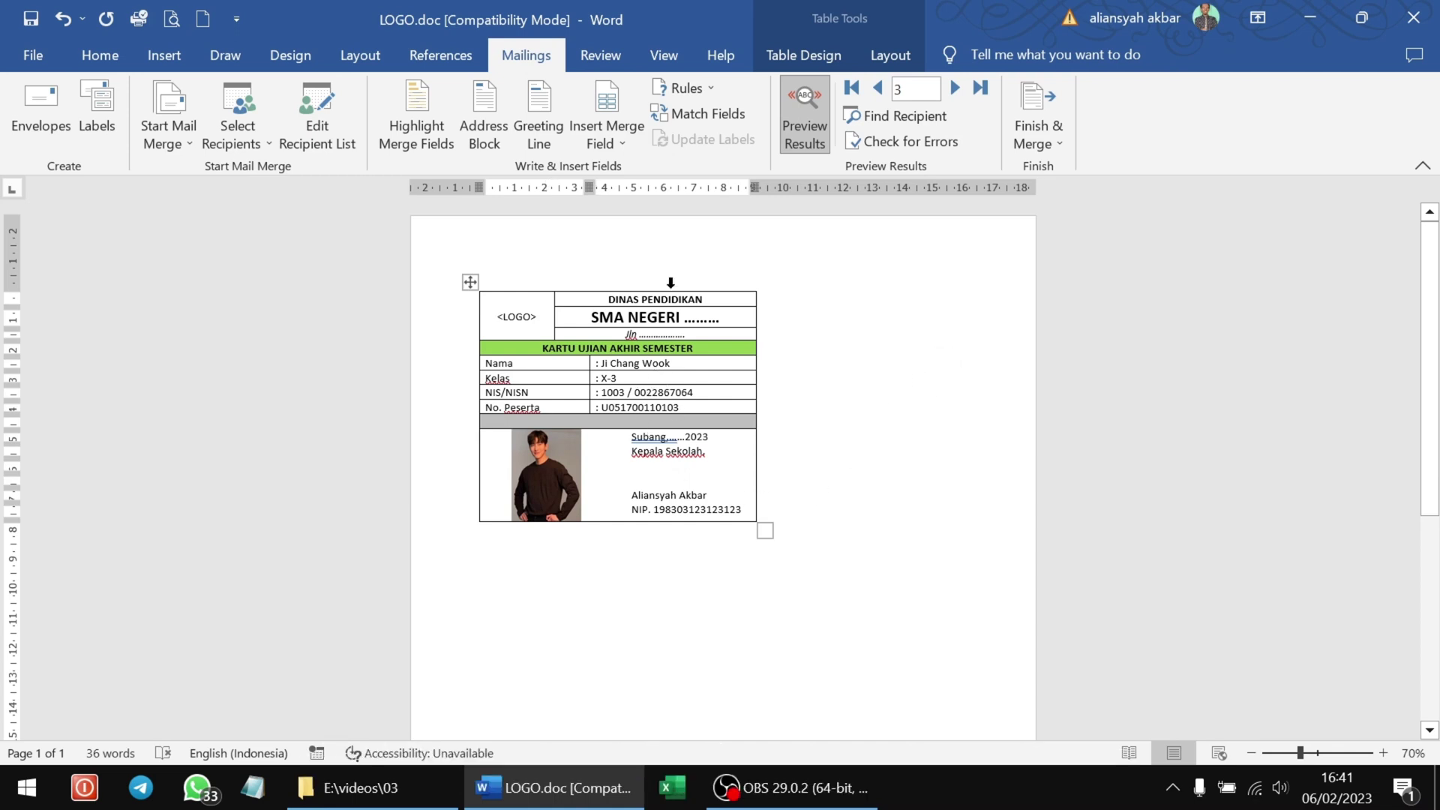
left_click(360, 55)
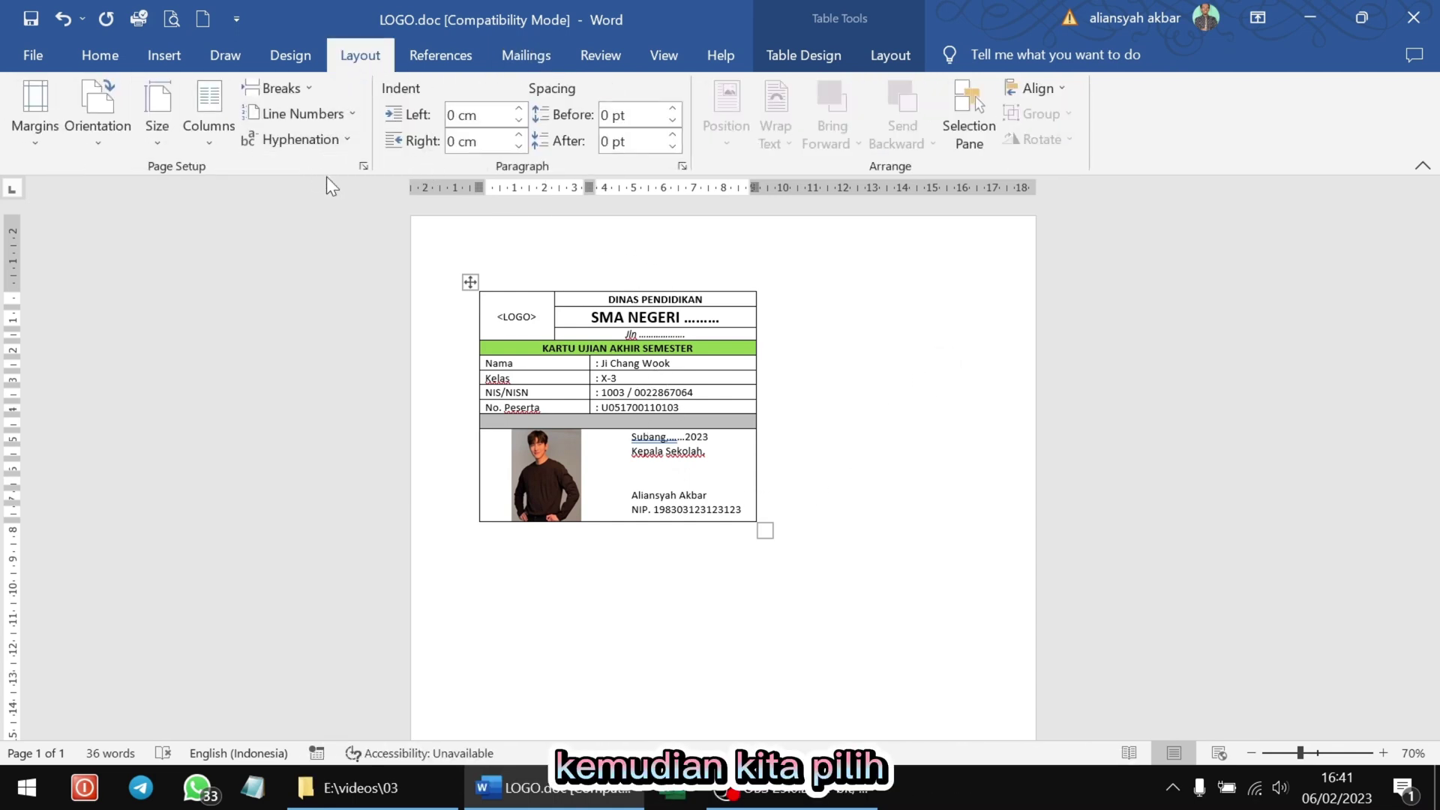
left_click(219, 153)
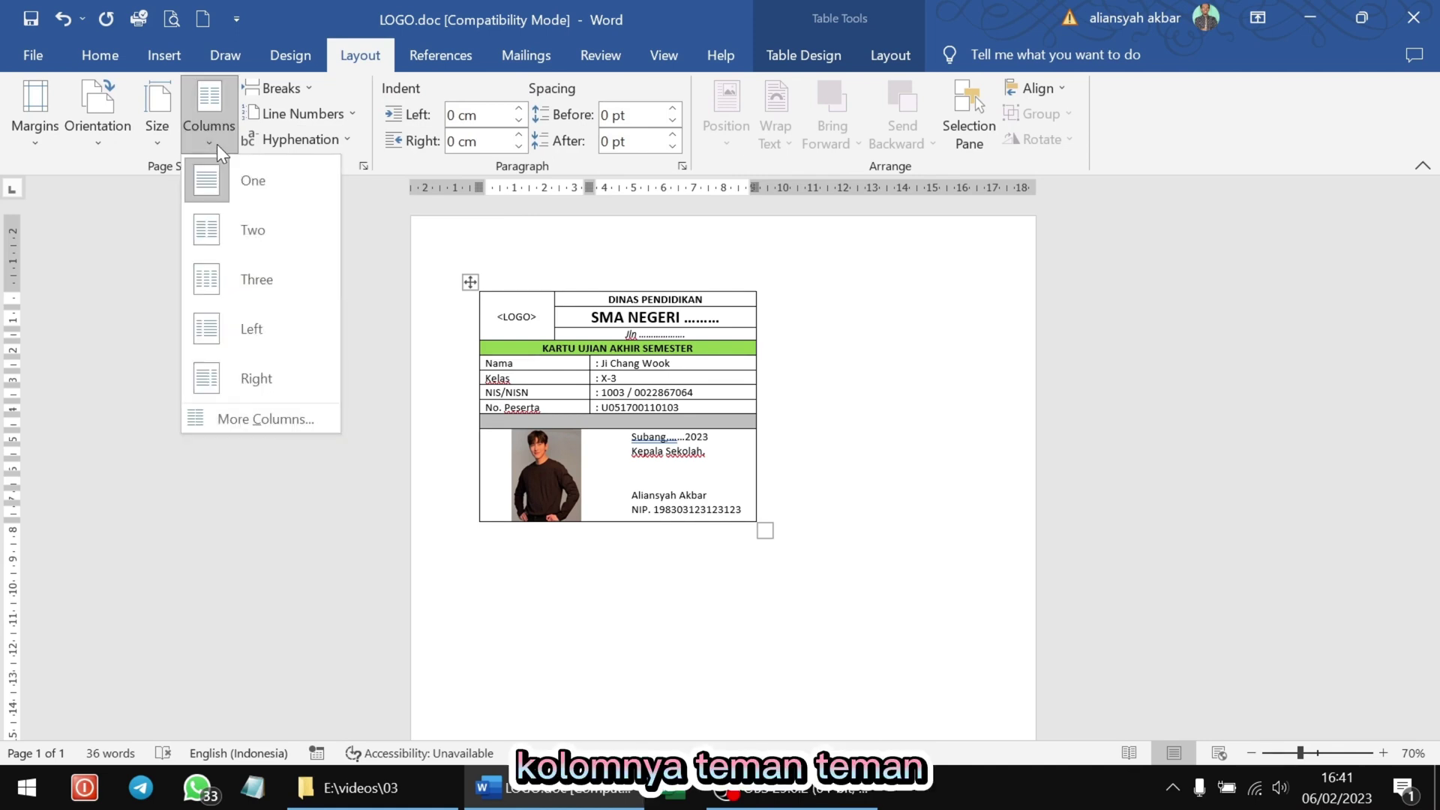
left_click(261, 229)
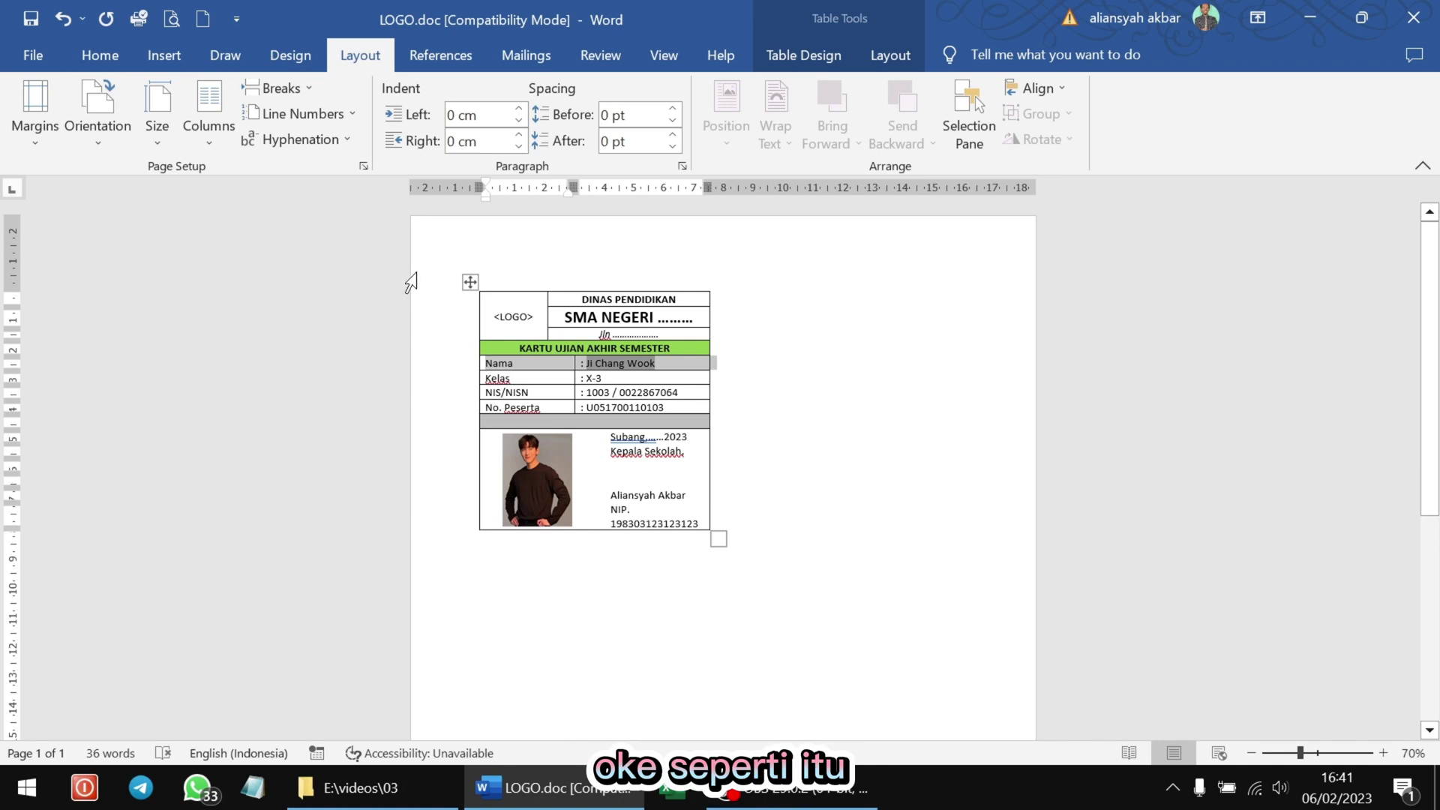
left_click(762, 387)
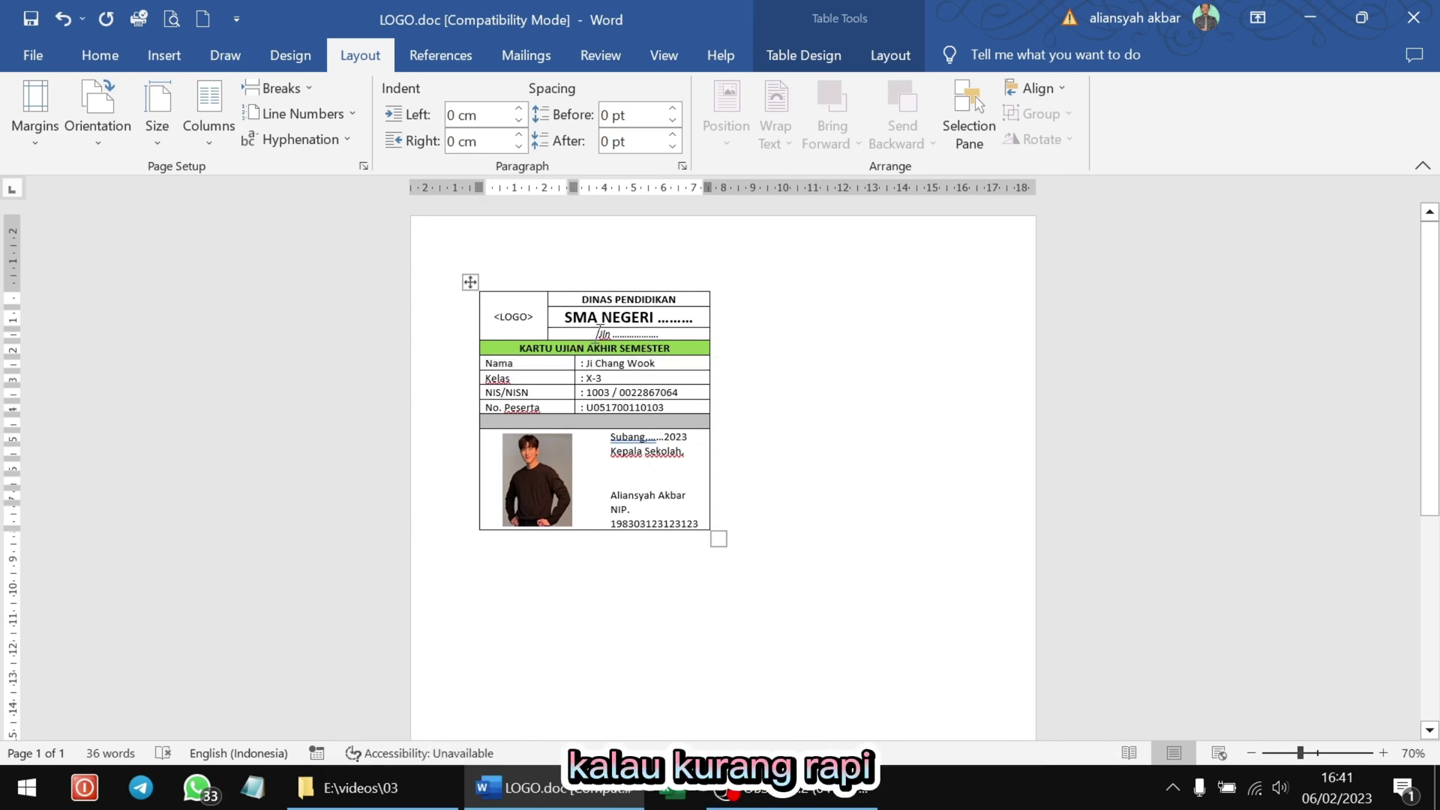
left_click(639, 594)
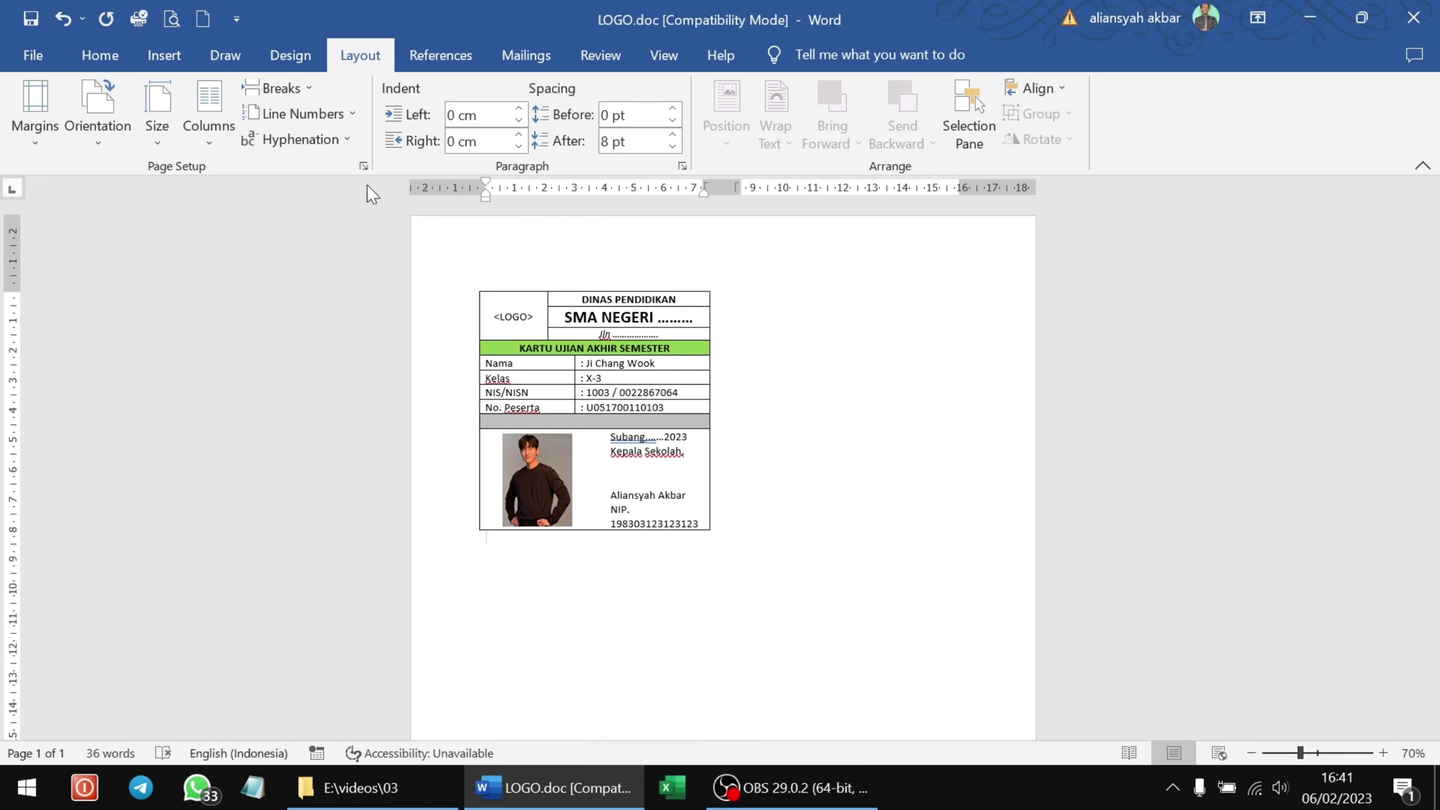
- Set the top, bottom, left and right page margins to 1 cm in Page Setup
left_click(362, 165)
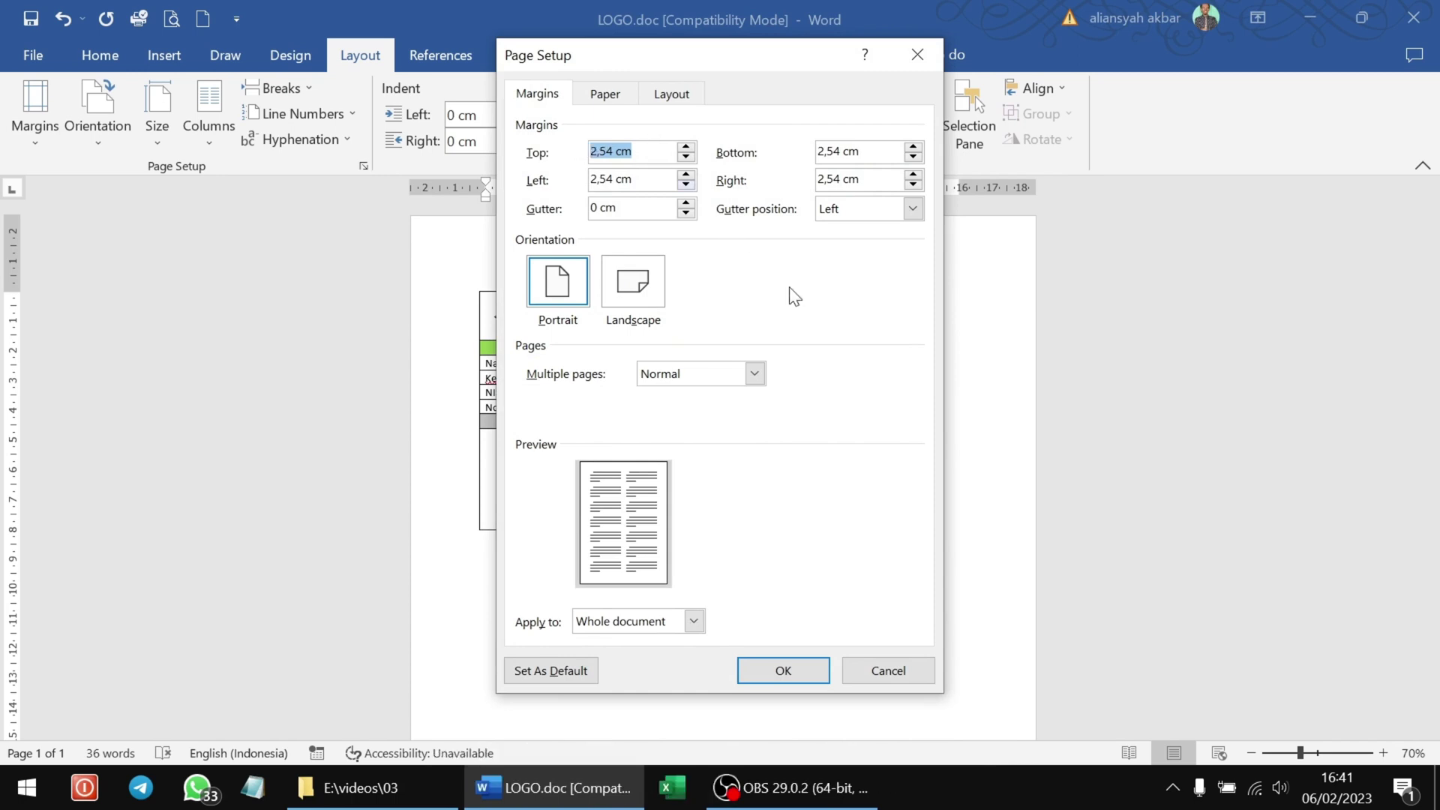
type("1")
key("Tab")
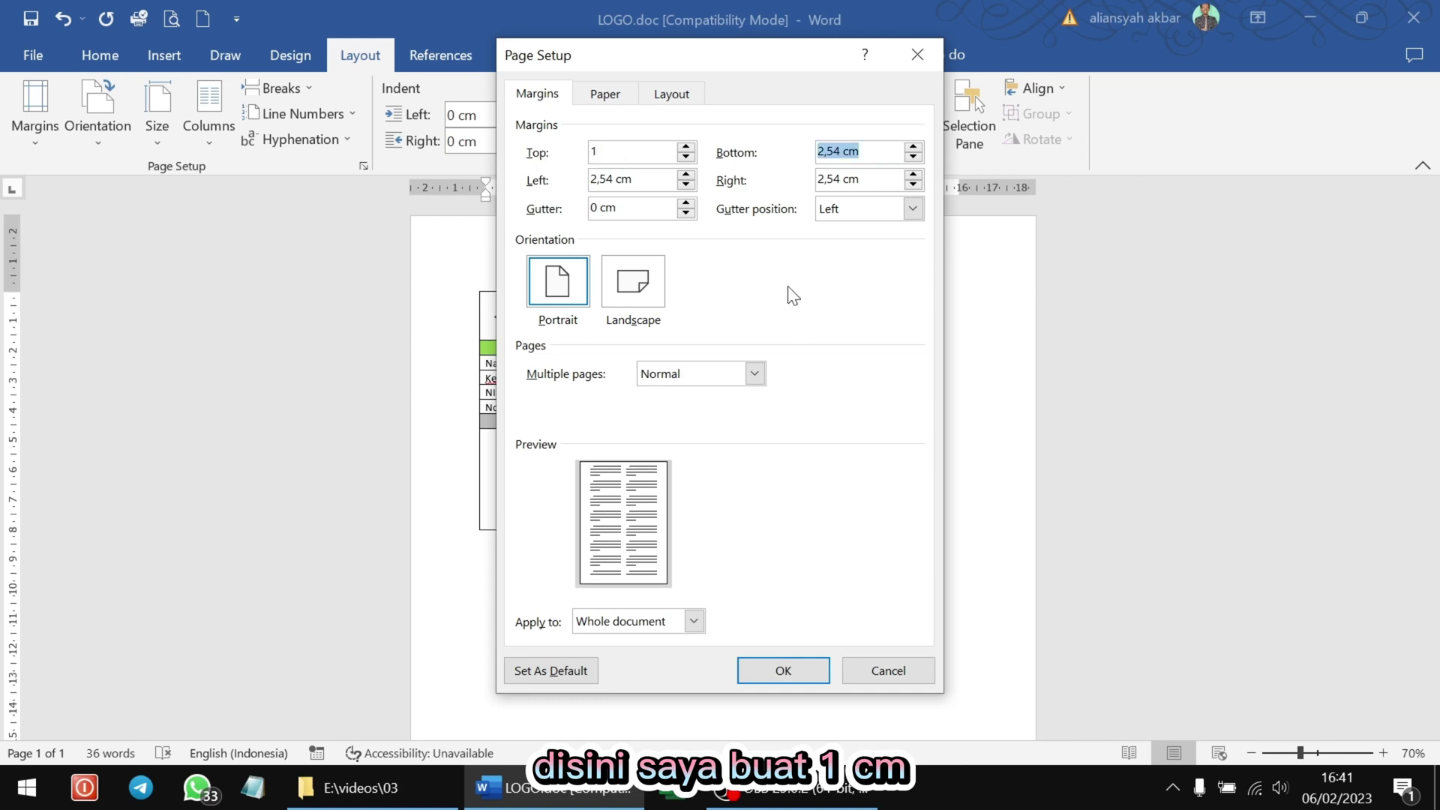
type("1")
key("Tab")
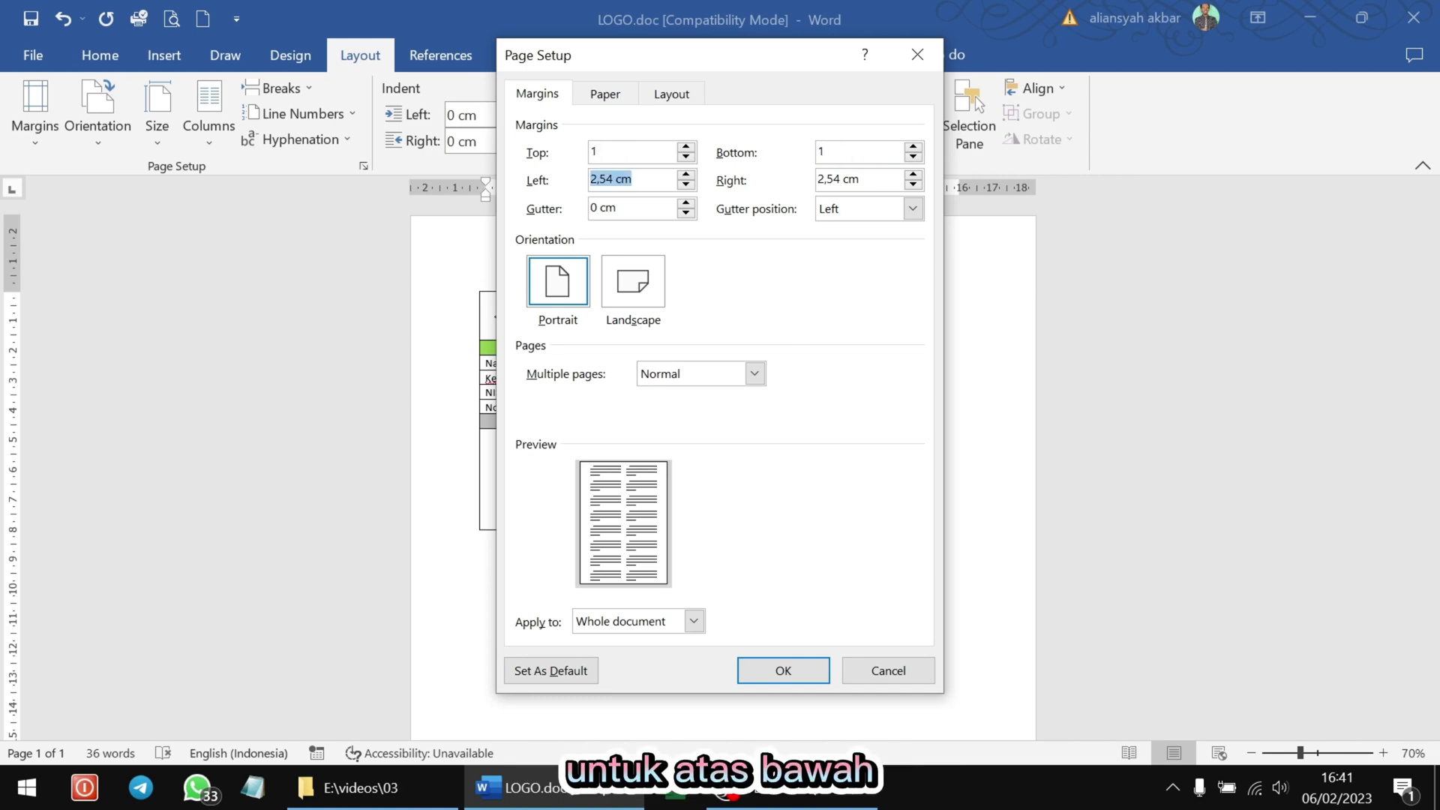
type("1")
key("Tab")
type("1")
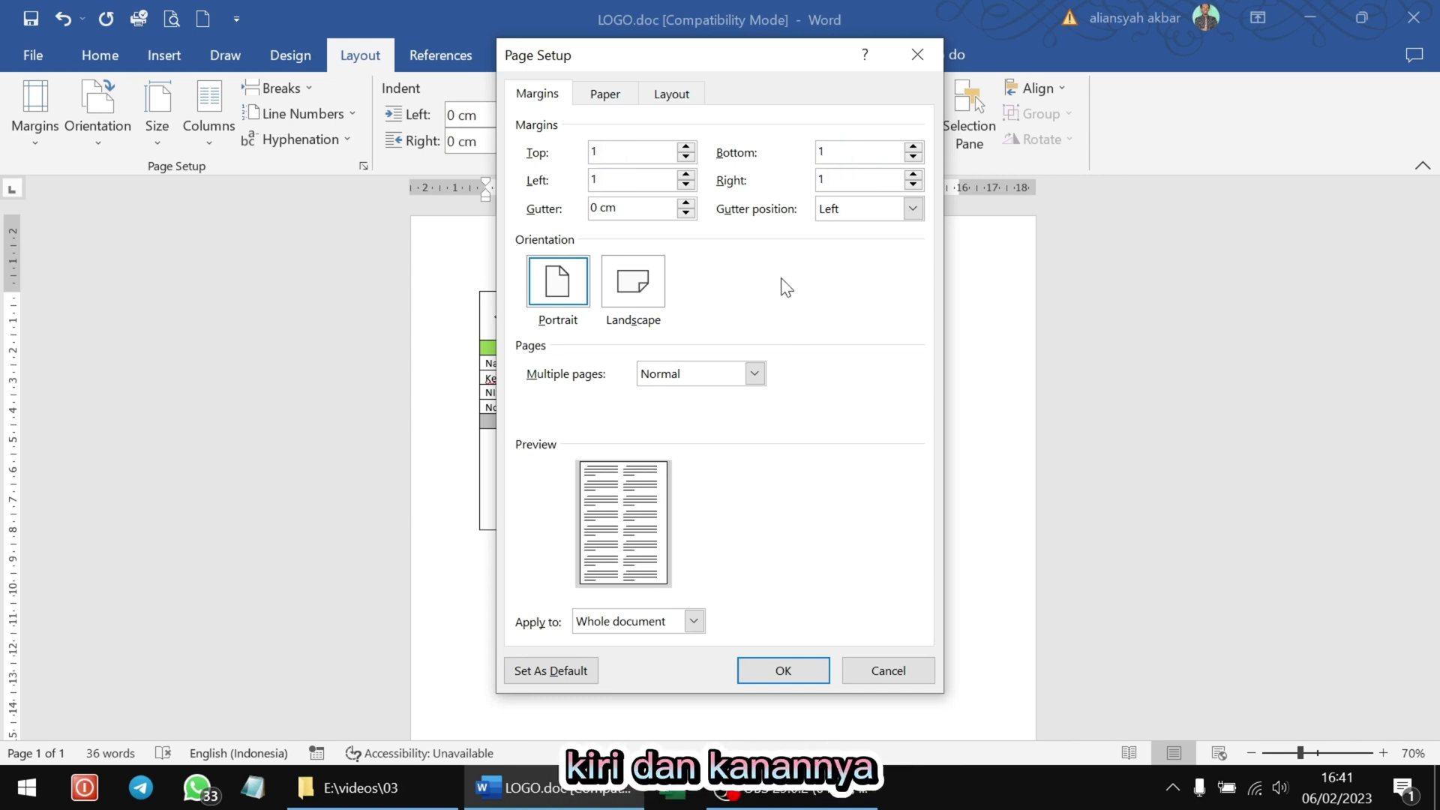
left_click(780, 671)
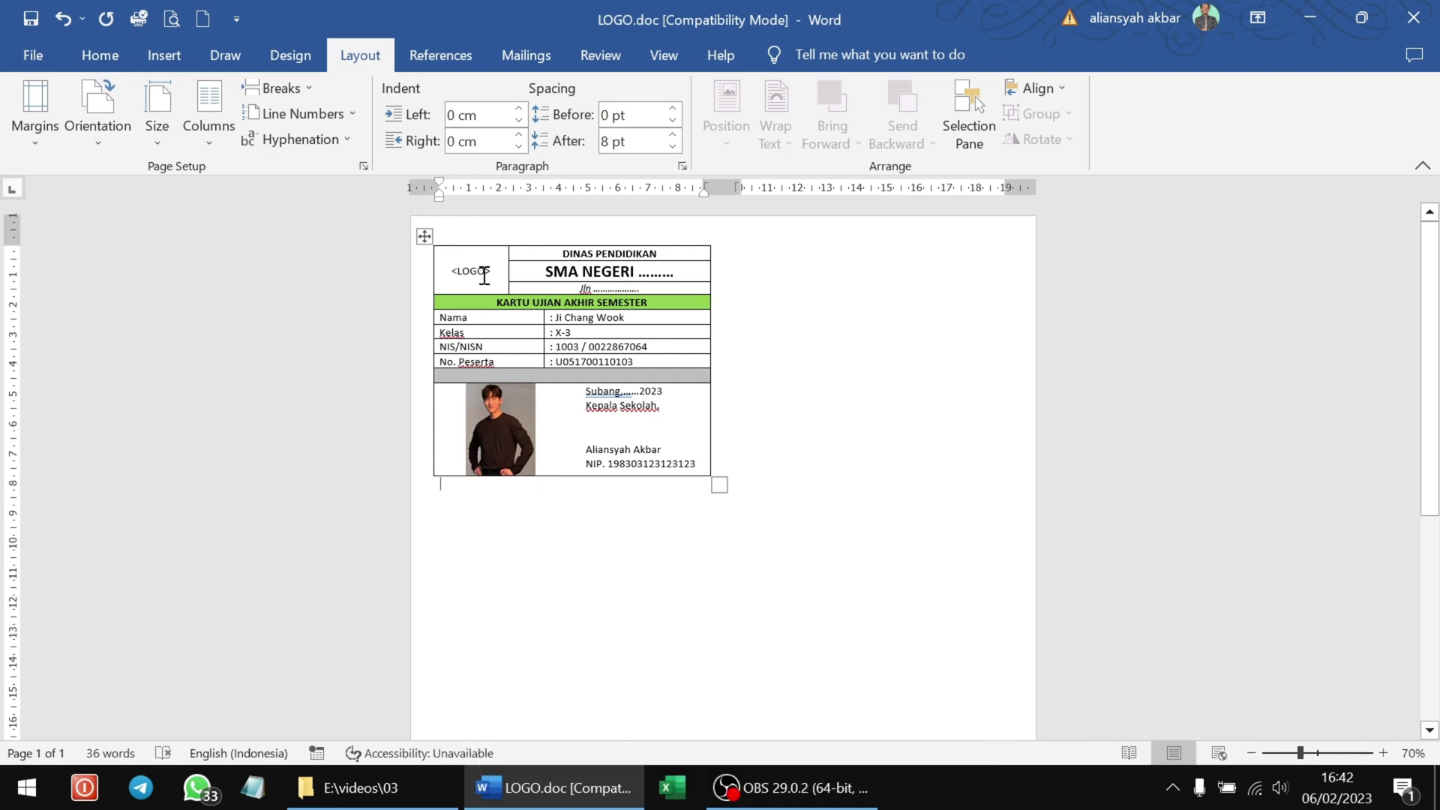
- Copy the exam card table and paste a second copy below it
left_click(426, 237)
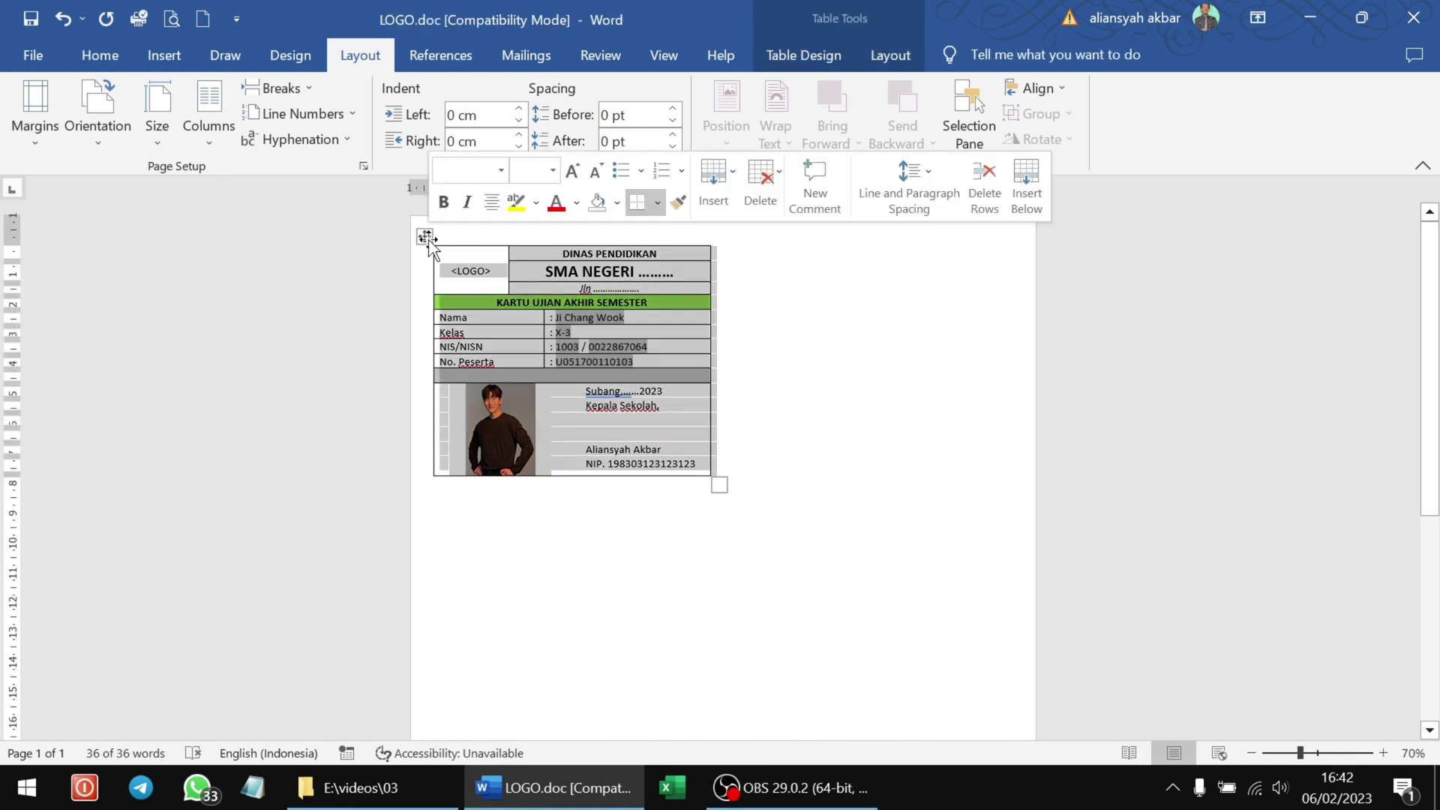
key("ctrl+c")
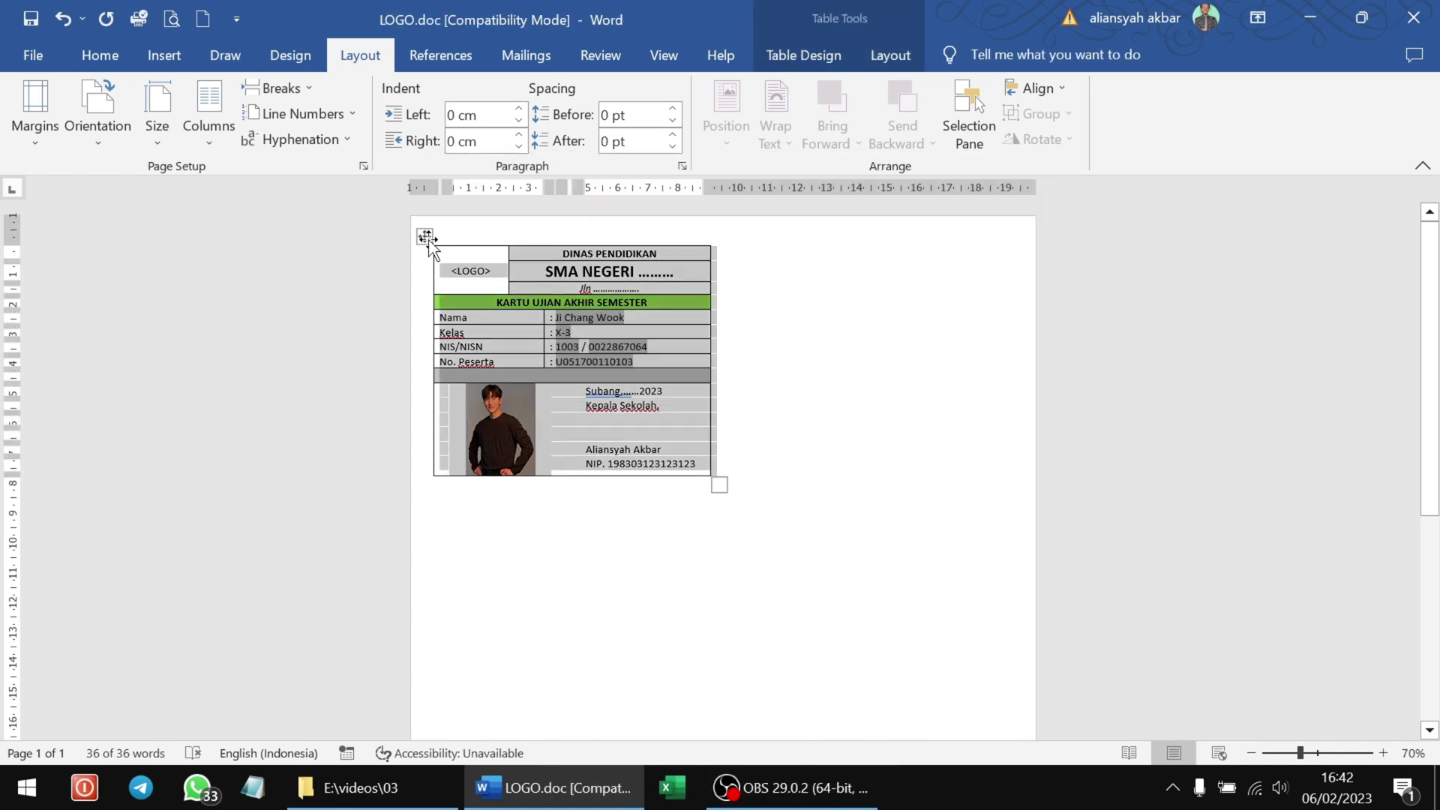
left_click(489, 495)
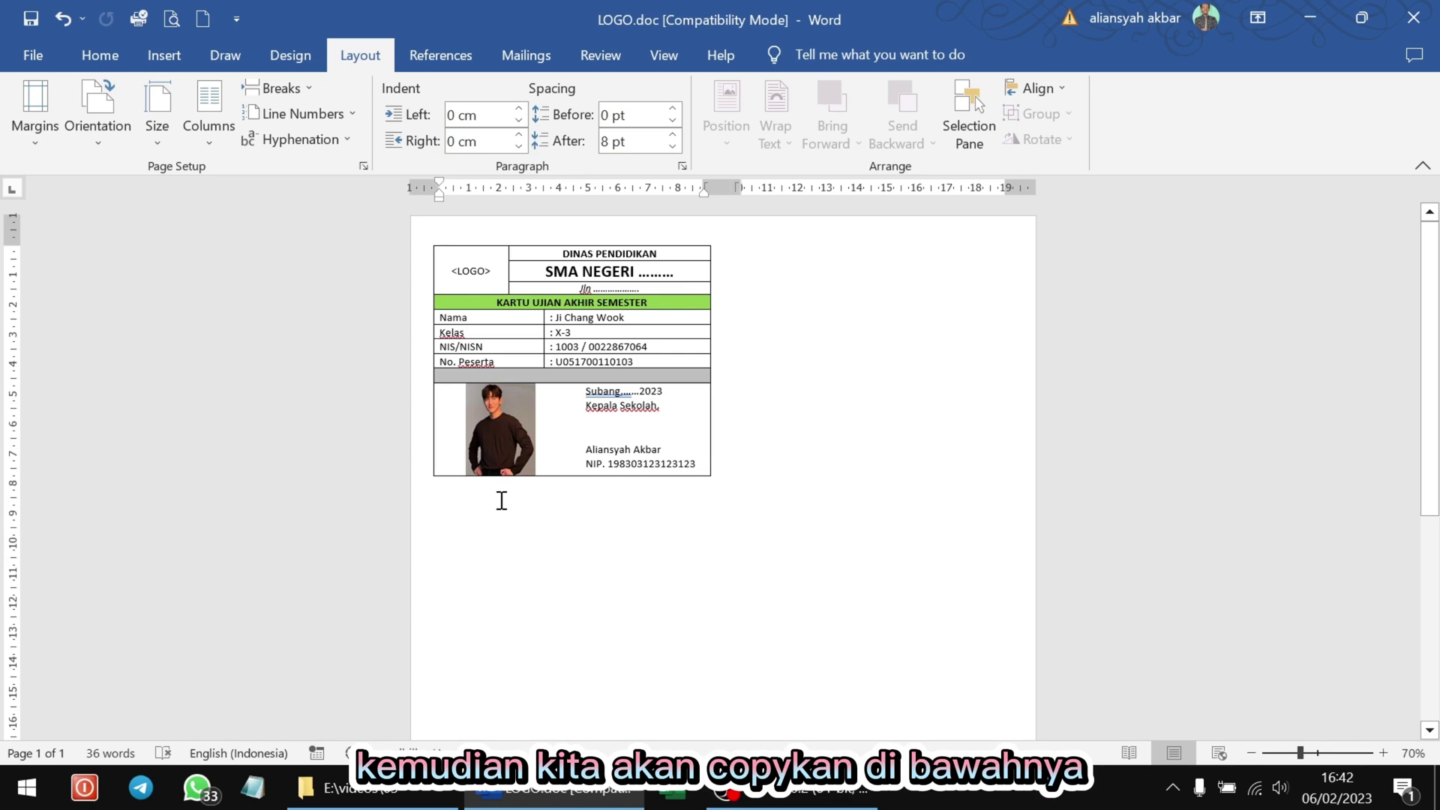
key("ctrl+v")
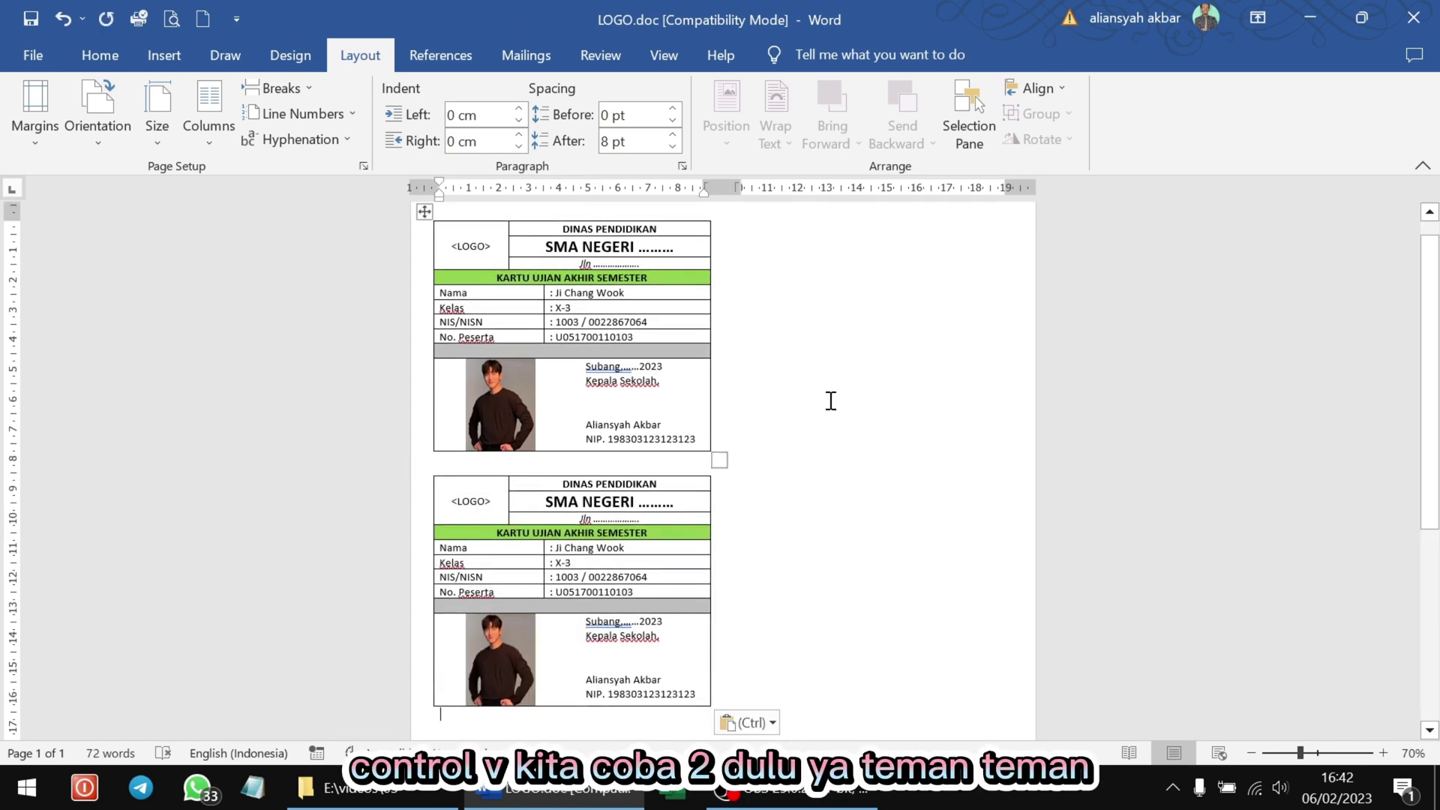
- Step through the merge preview records to compare the two cards
left_click(527, 56)
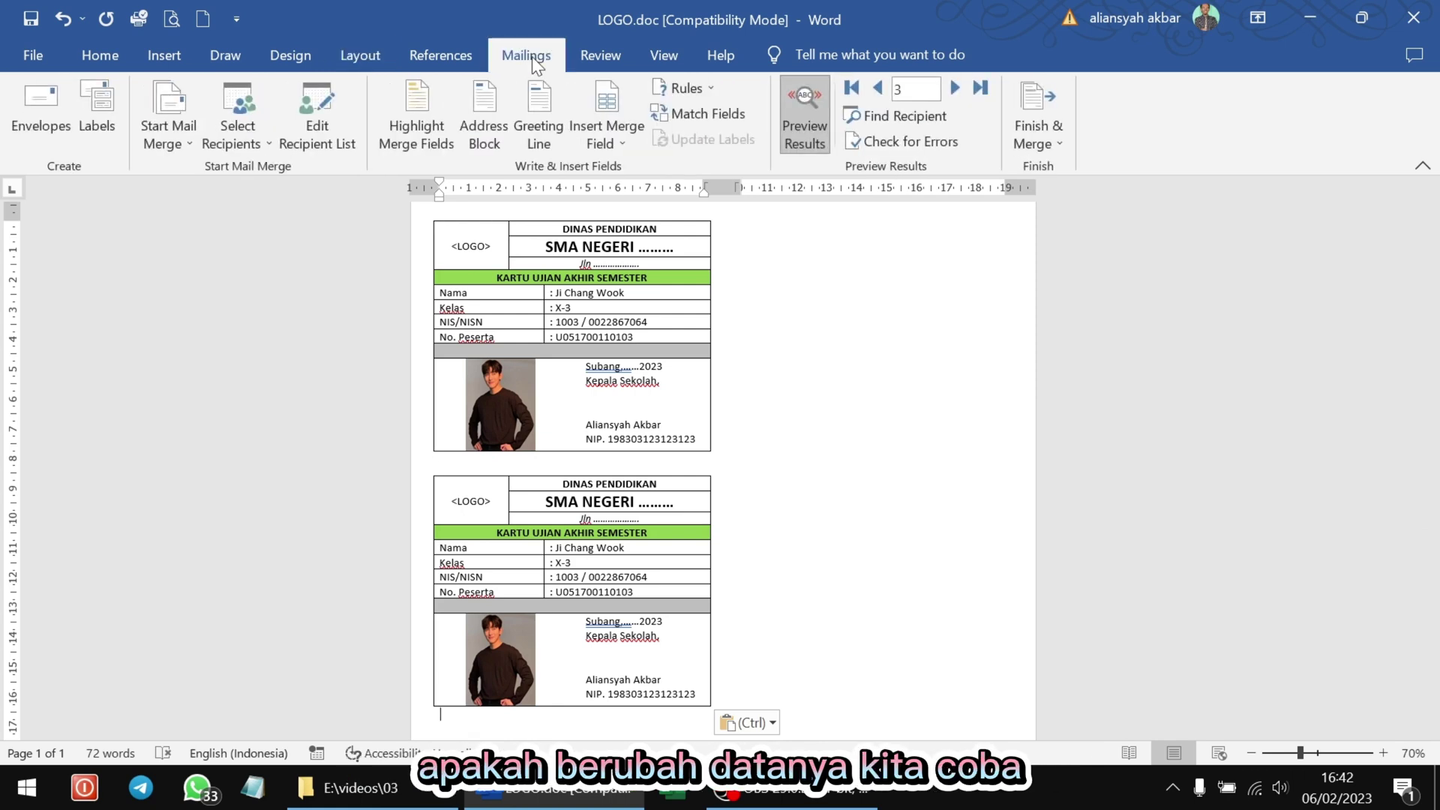
left_click(876, 89)
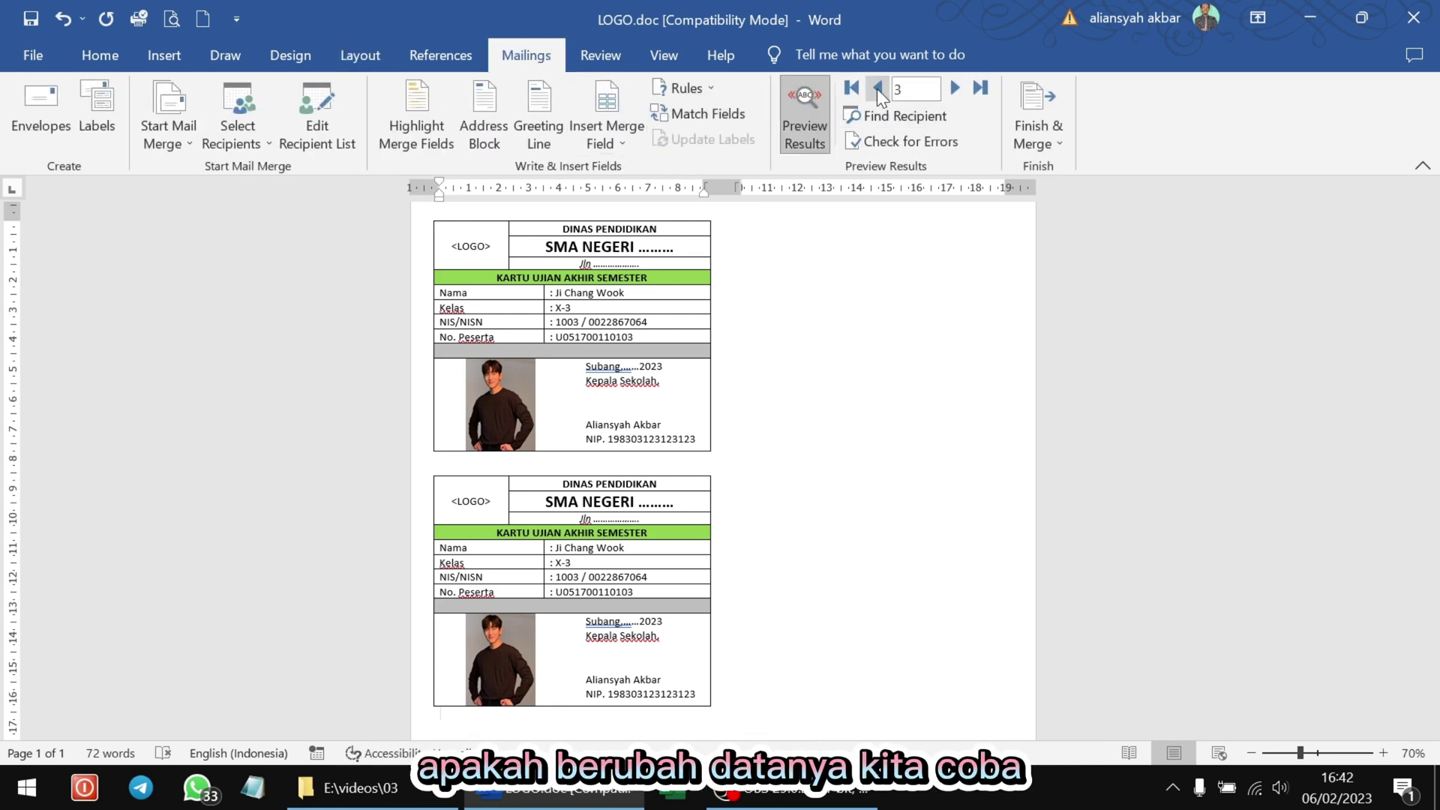
left_click(877, 88)
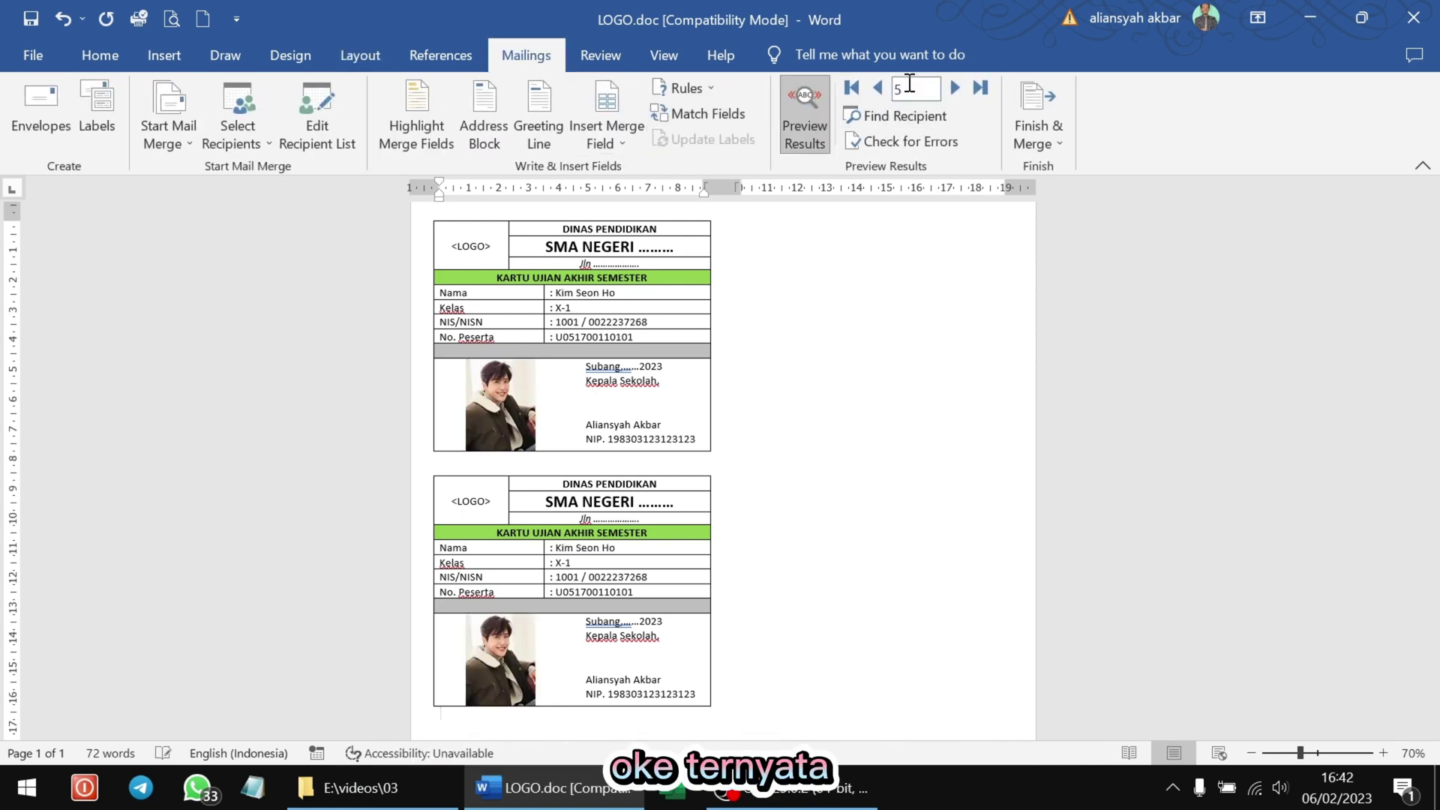
left_click(954, 88)
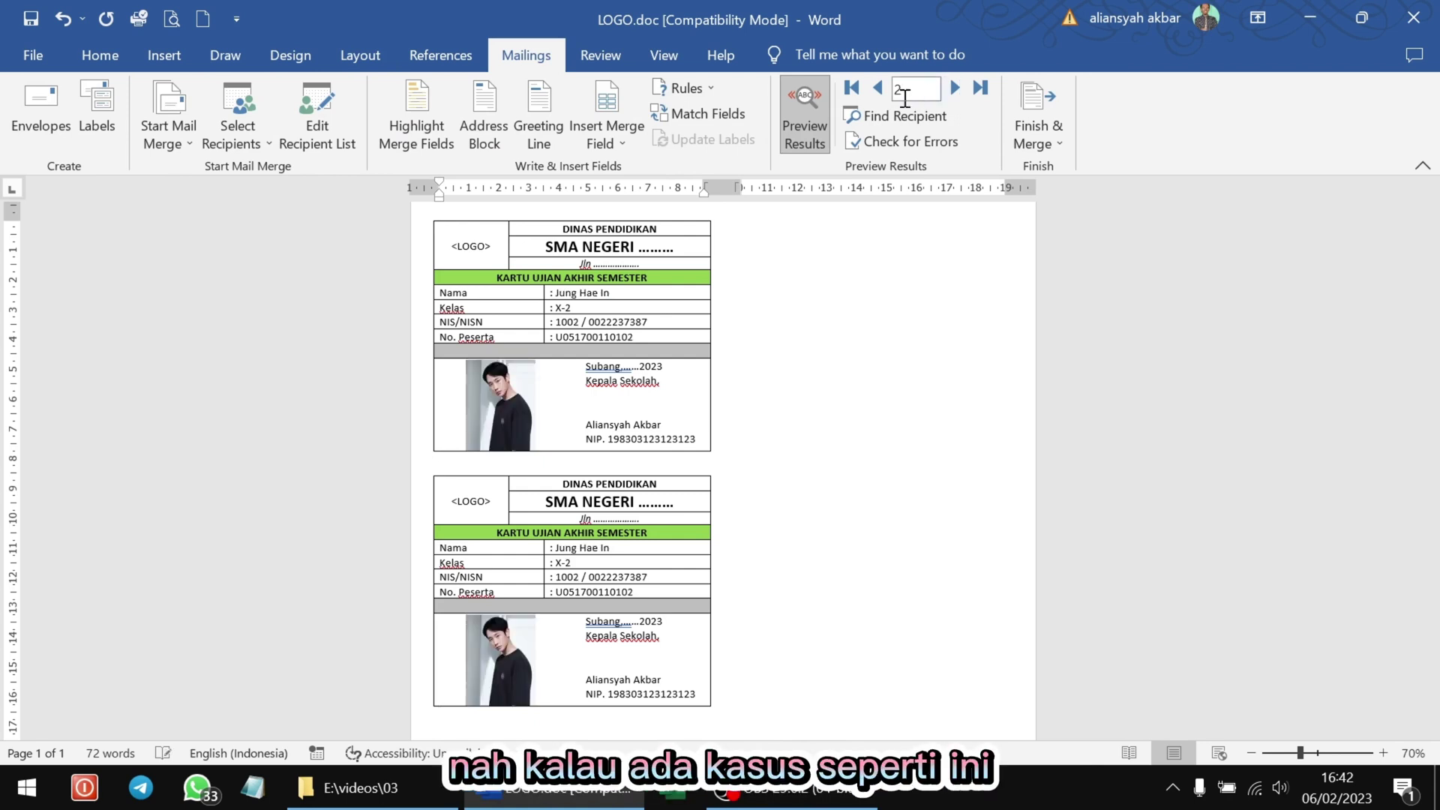
left_click(880, 94)
left_click(952, 88)
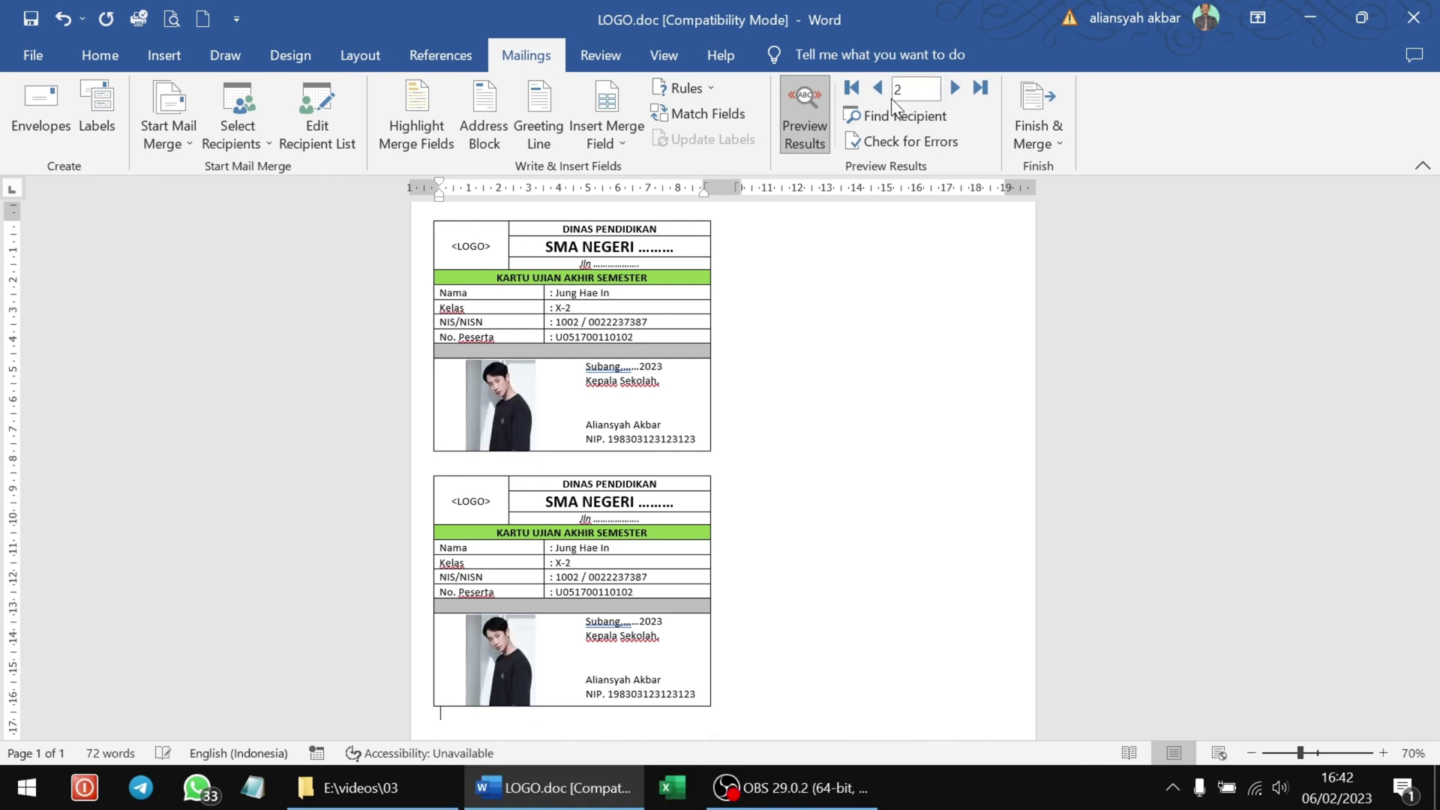
left_click(885, 99)
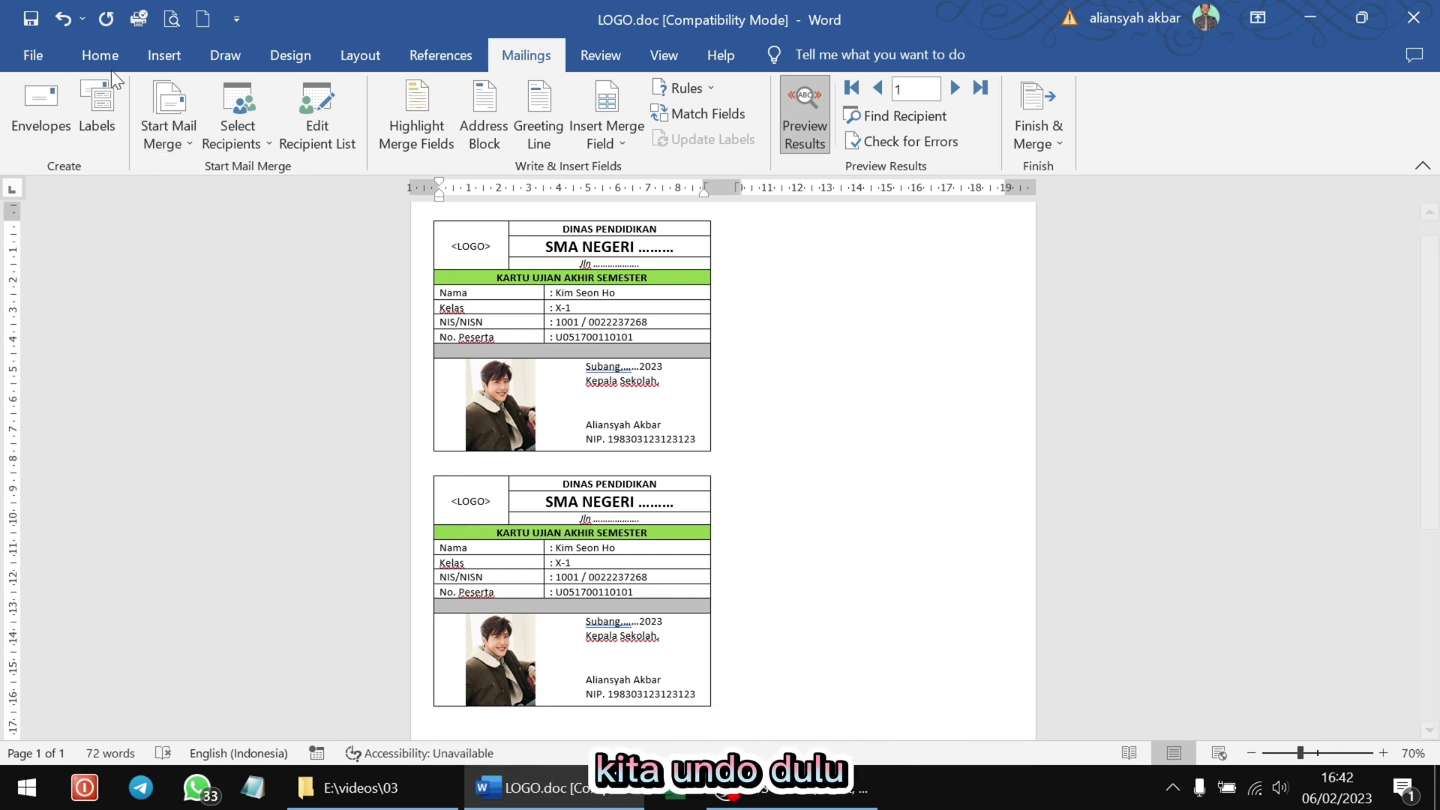
- Undo back to a single exam card, then zoom in to 110% on it
left_click(61, 18)
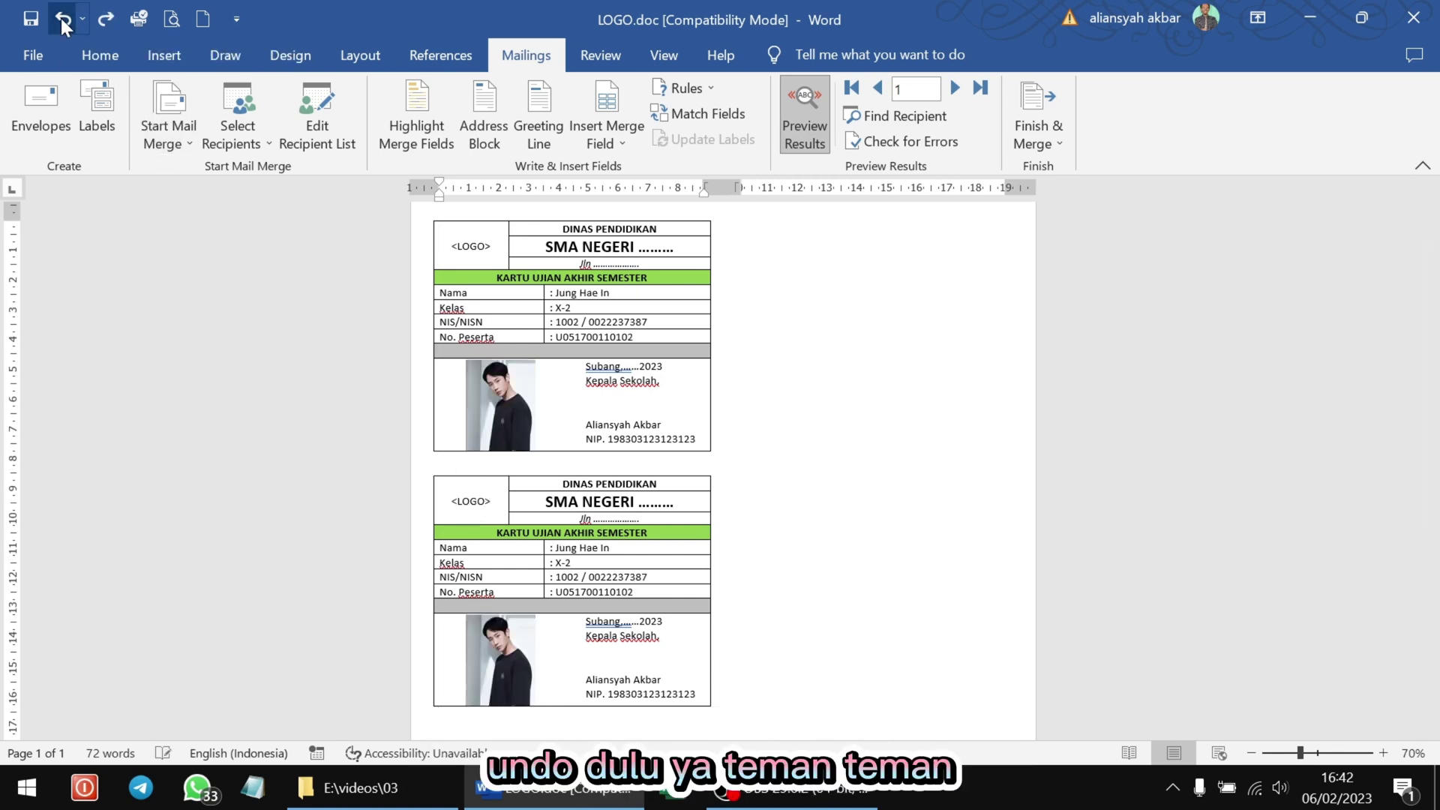
left_click(61, 18)
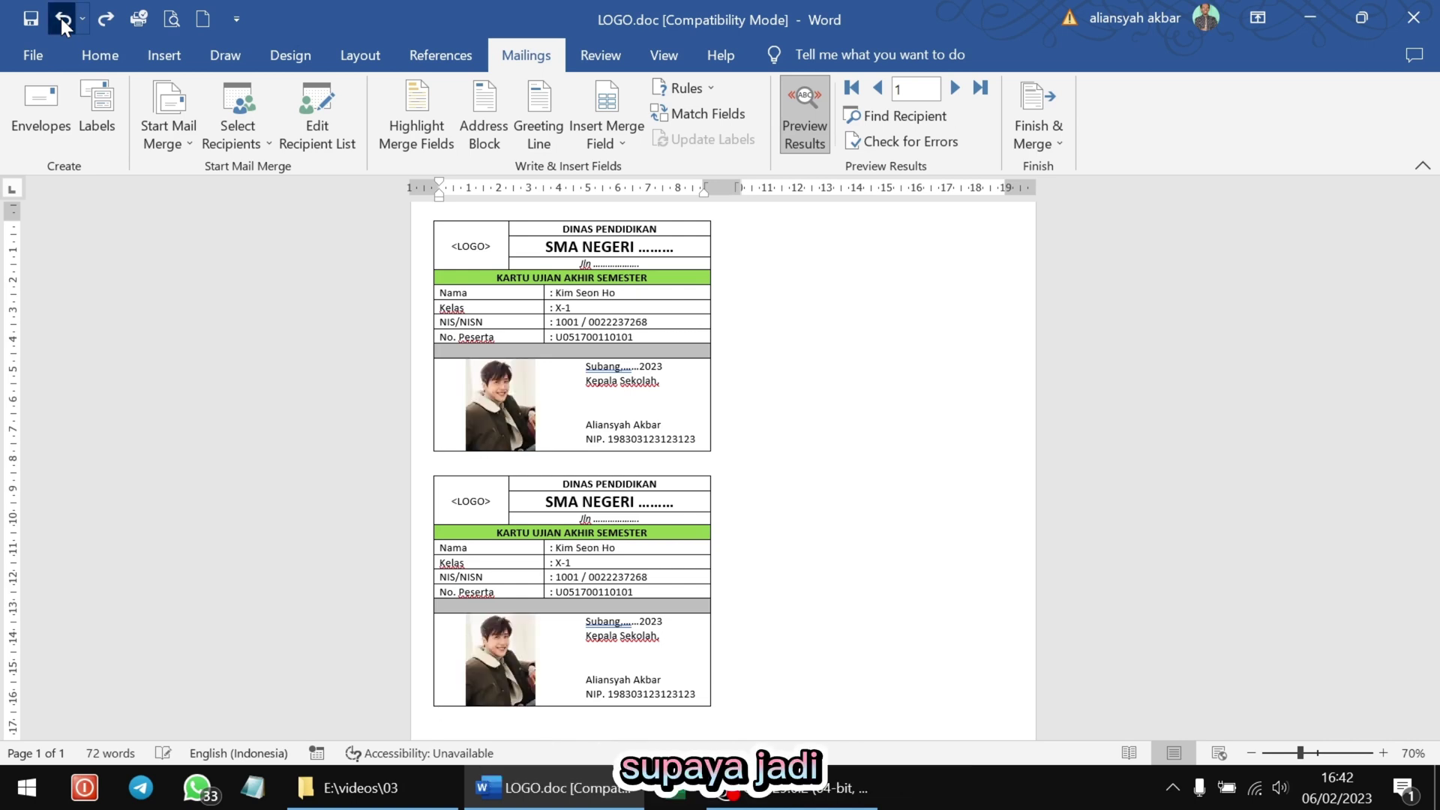
left_click(61, 18)
left_click(61, 18)
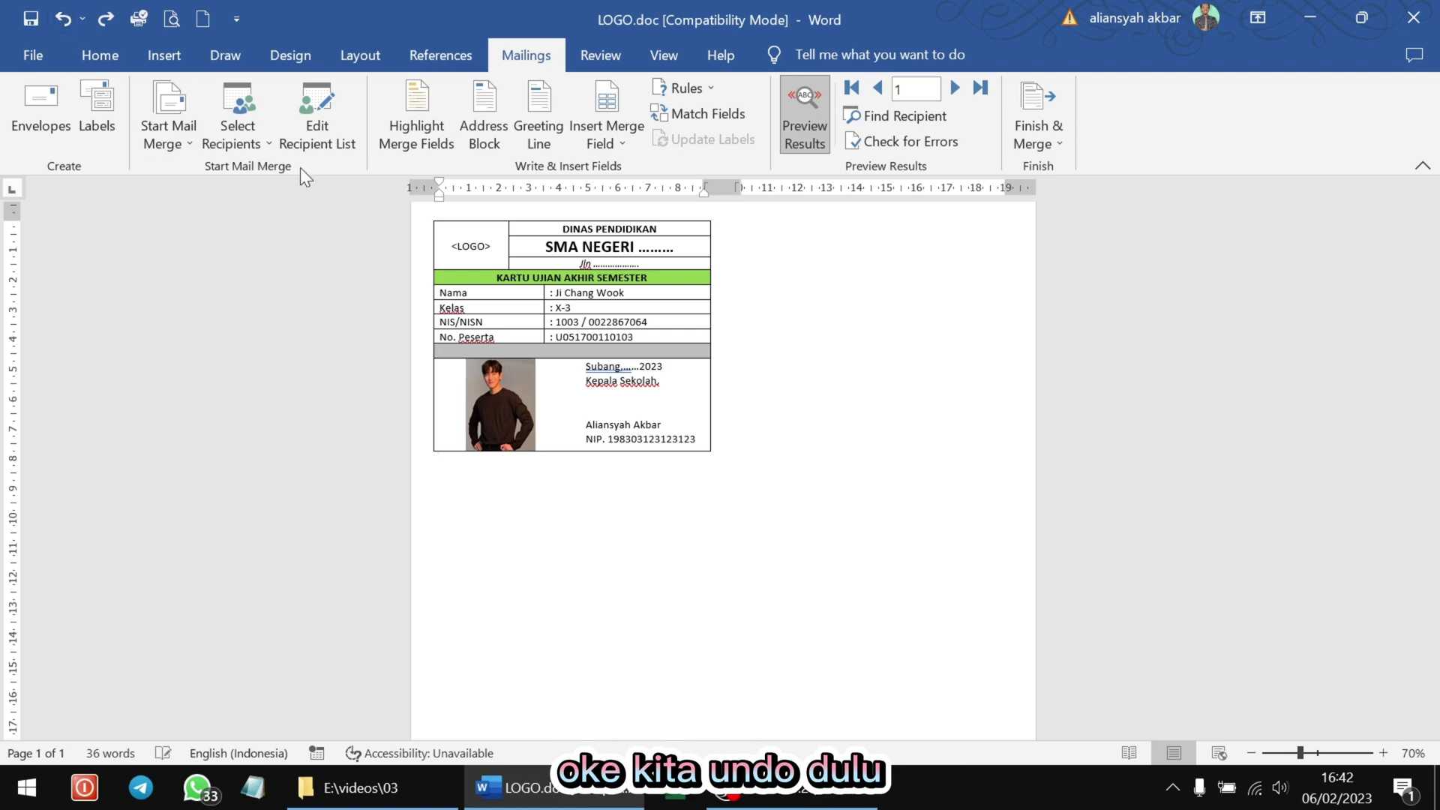
left_click(1384, 753)
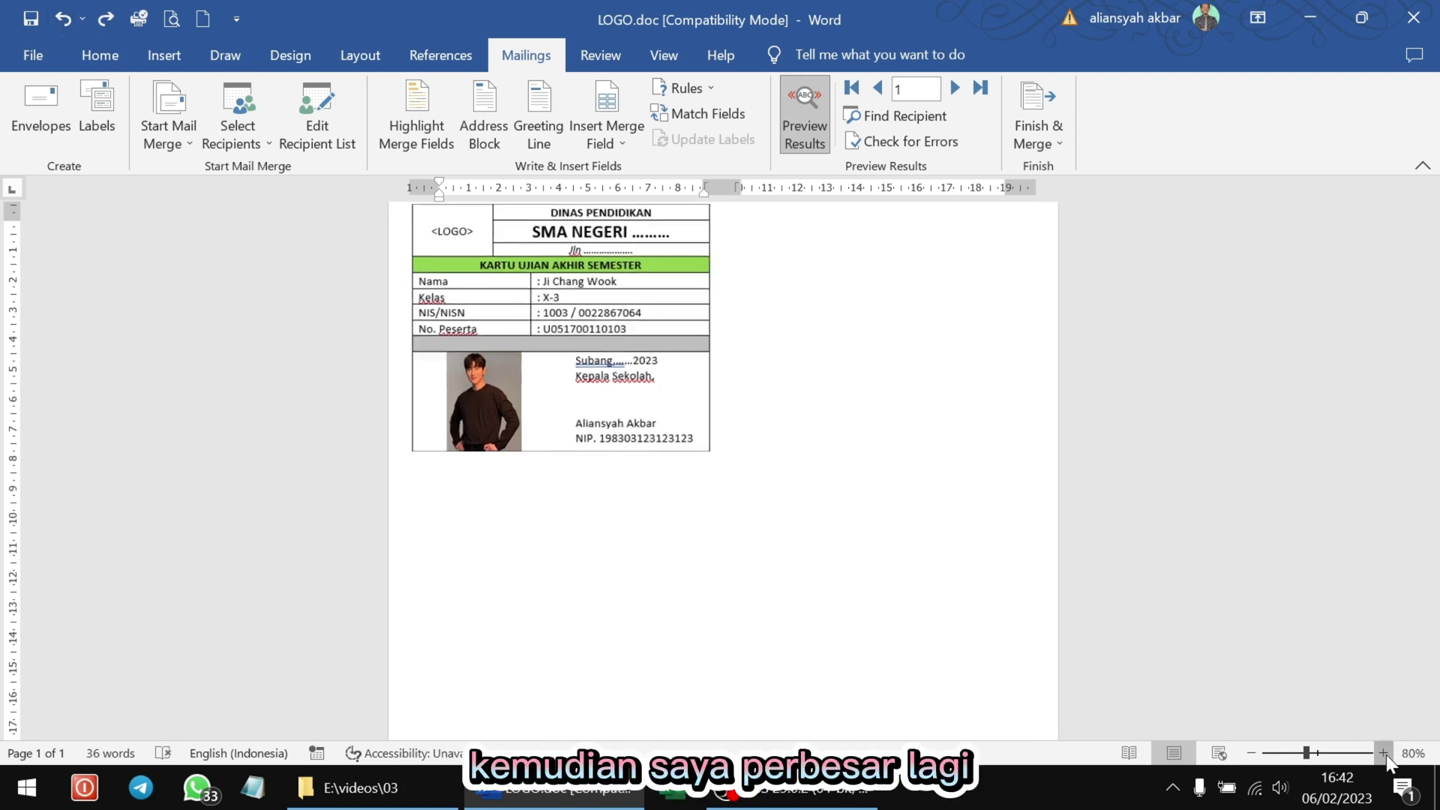
left_click(1384, 753)
left_click(1384, 753)
left_click(1384, 753)
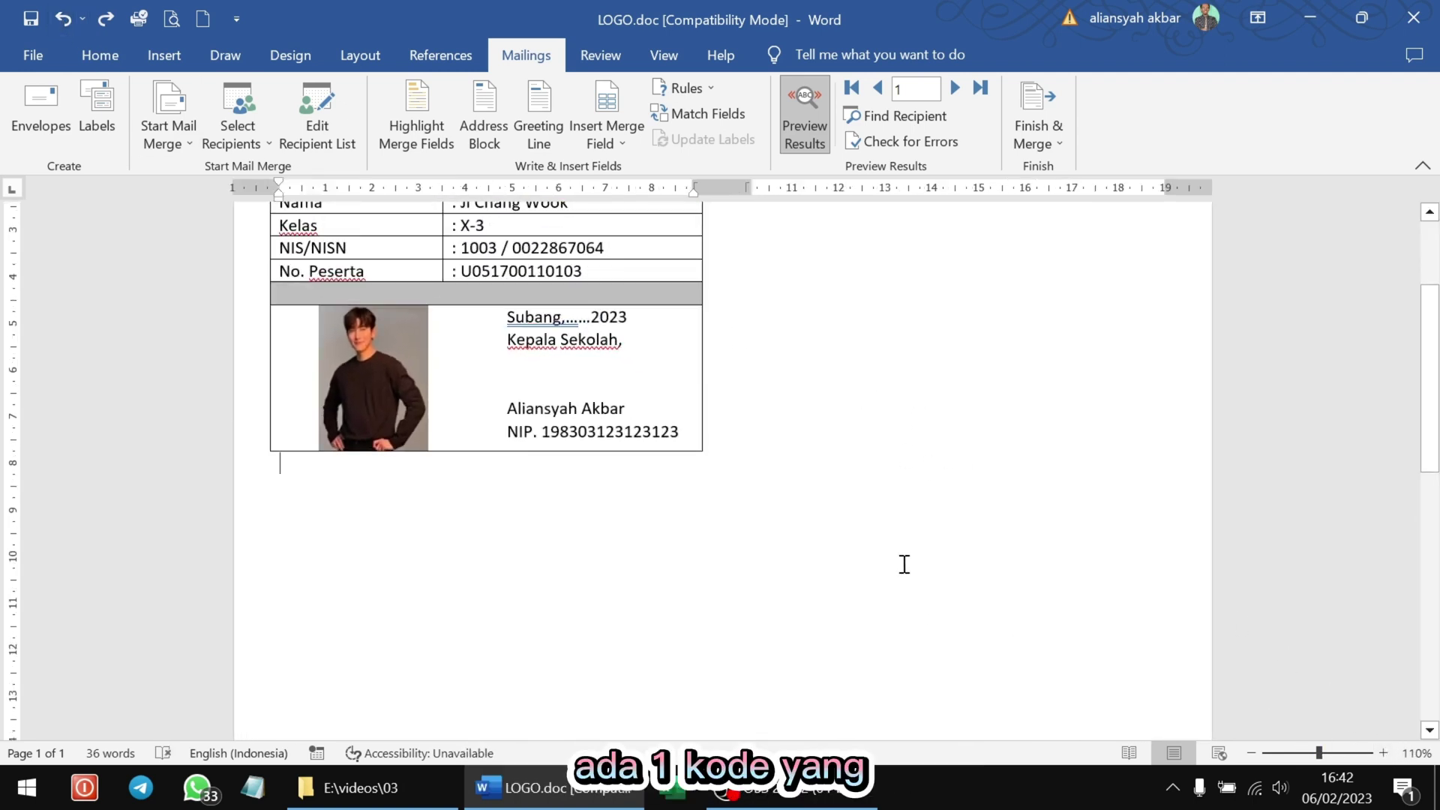
scroll(450, 520, "up", 2)
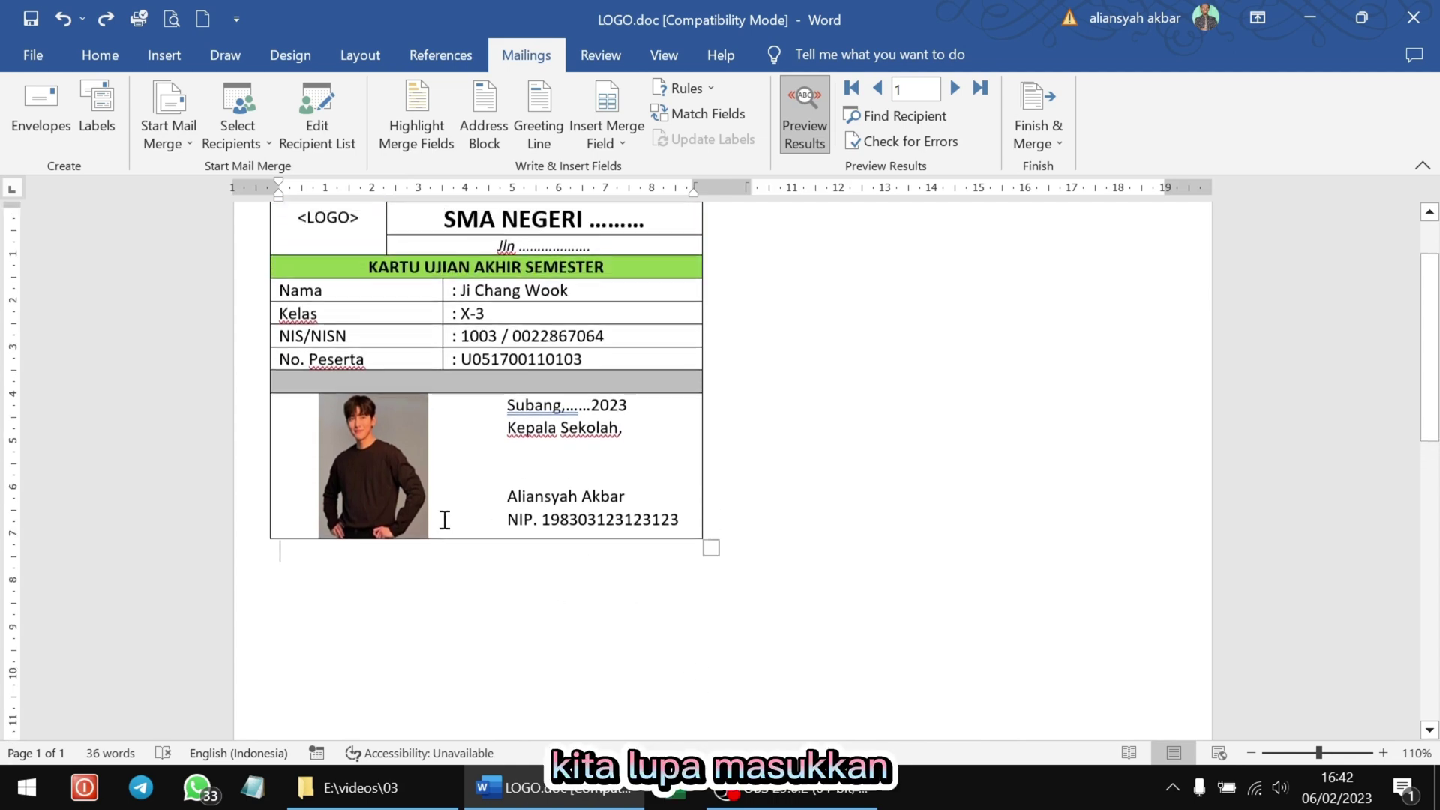
scroll(445, 520, "up", 2)
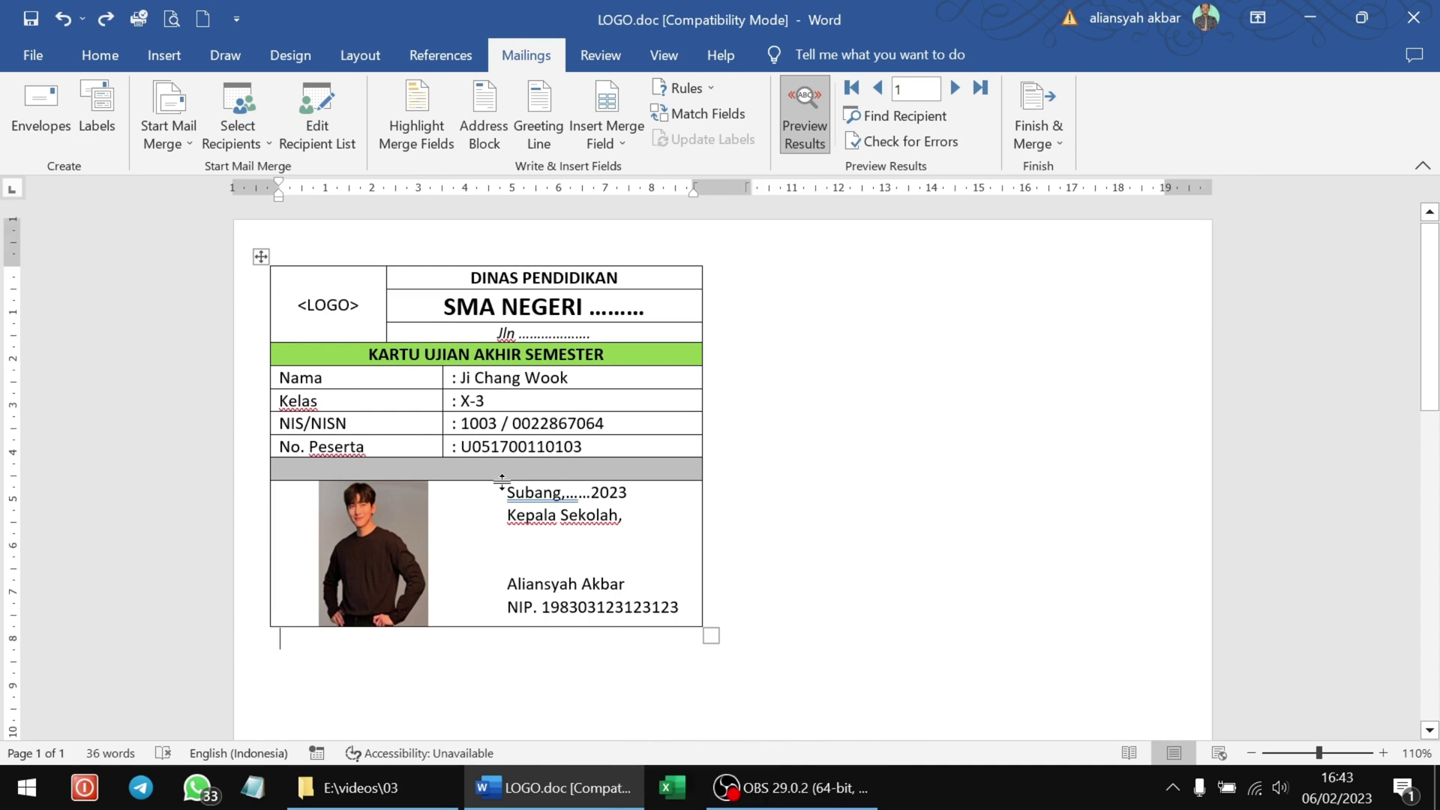
- Insert a { NEXT } record rule right after the photo field code, then hide field codes again
key("alt+F9")
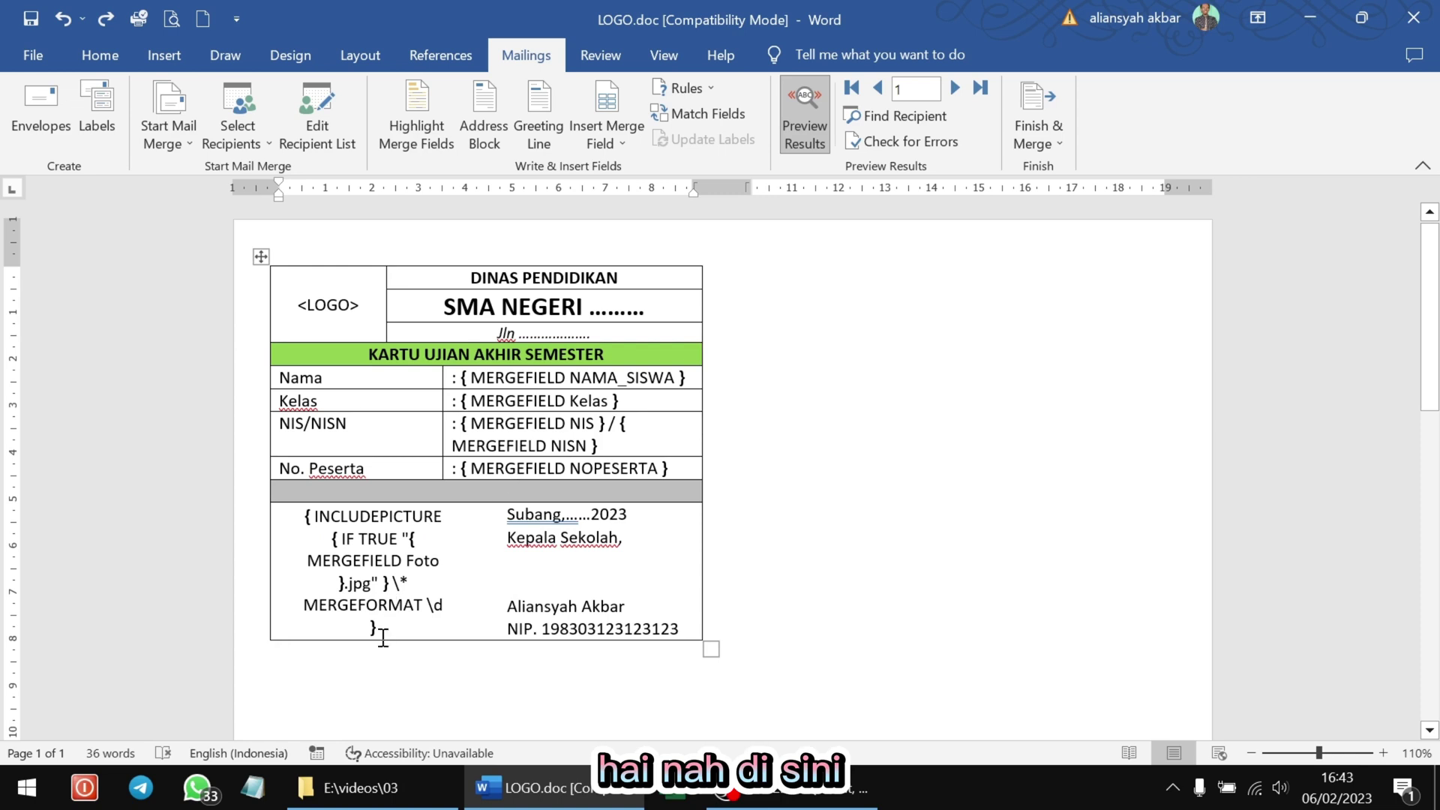
left_click(384, 628)
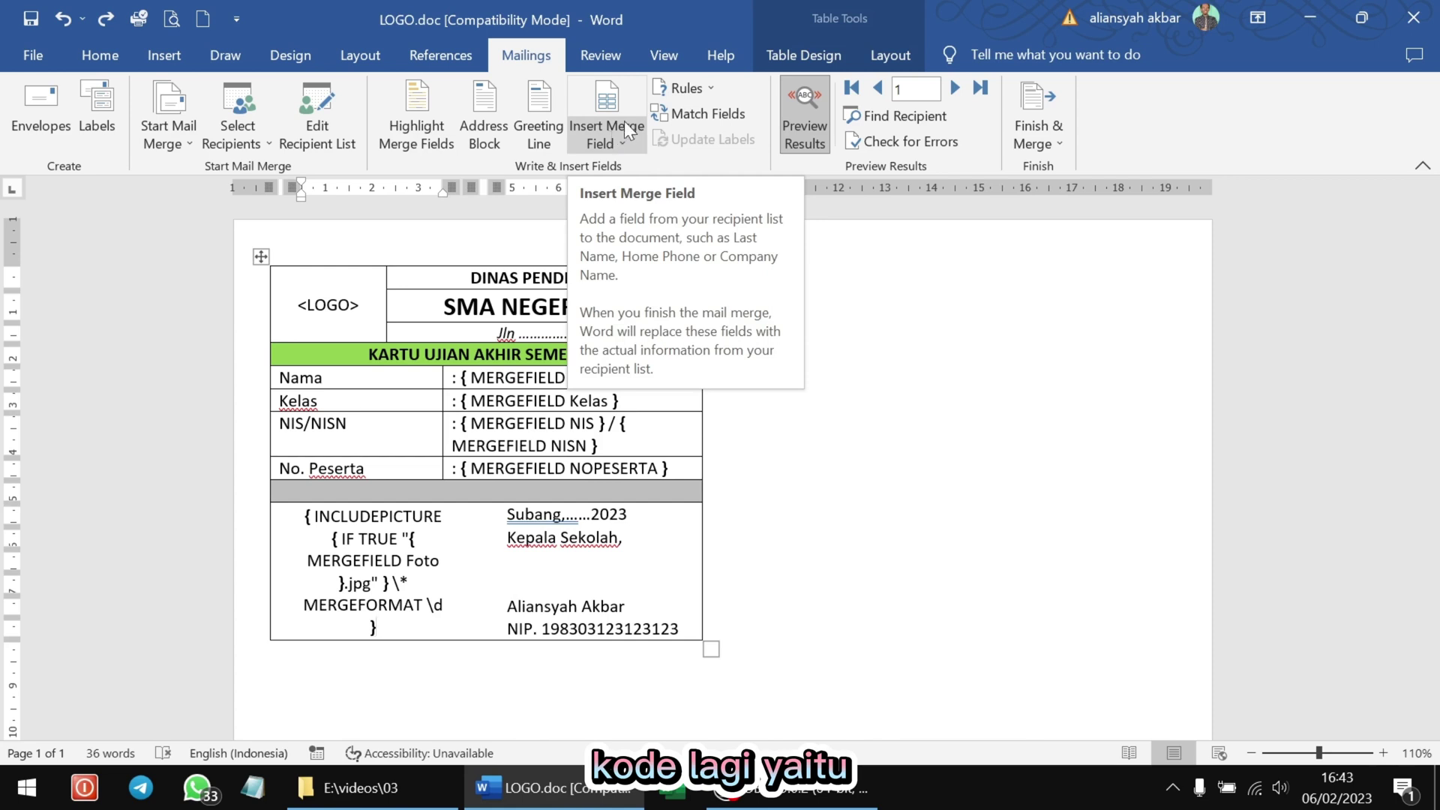
left_click(713, 92)
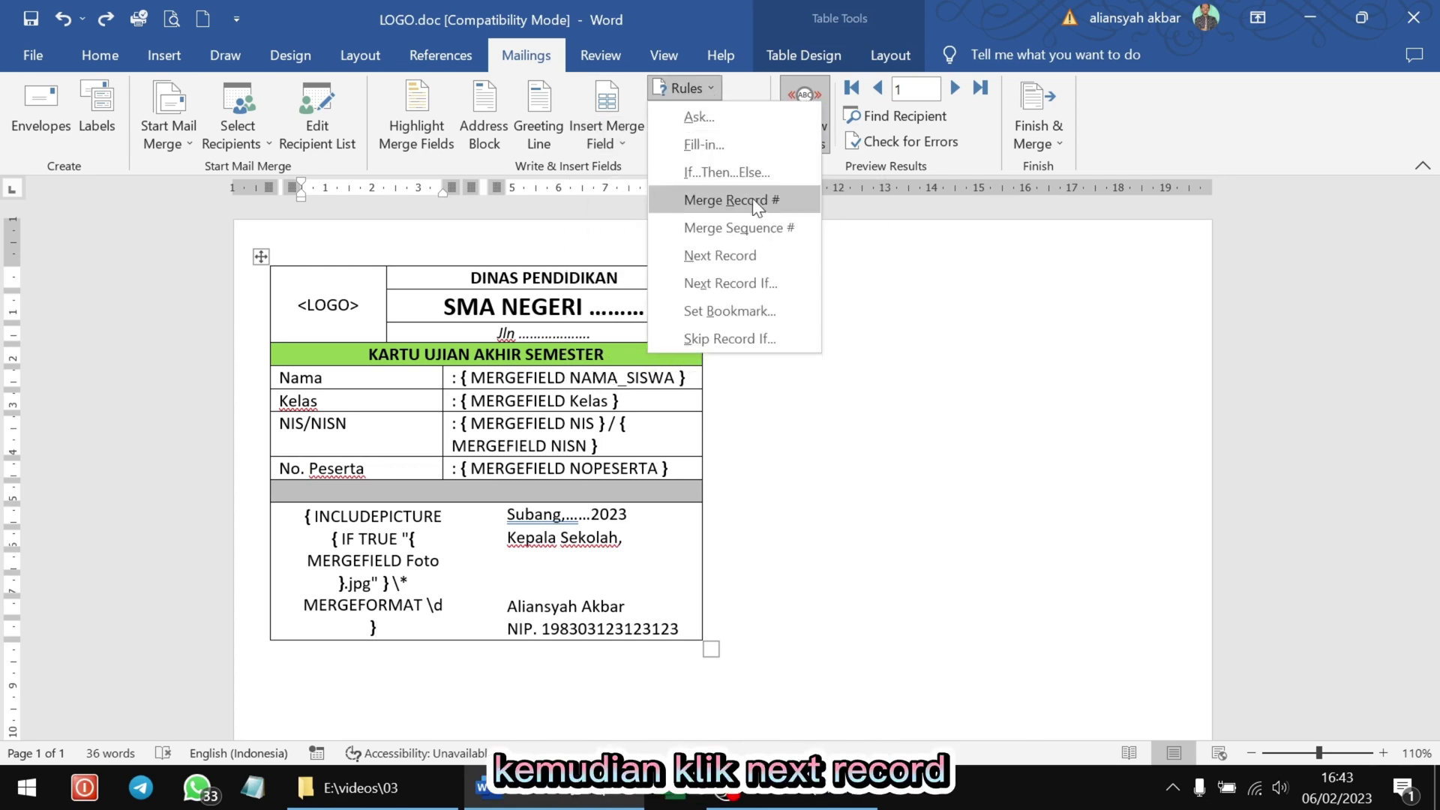
left_click(776, 255)
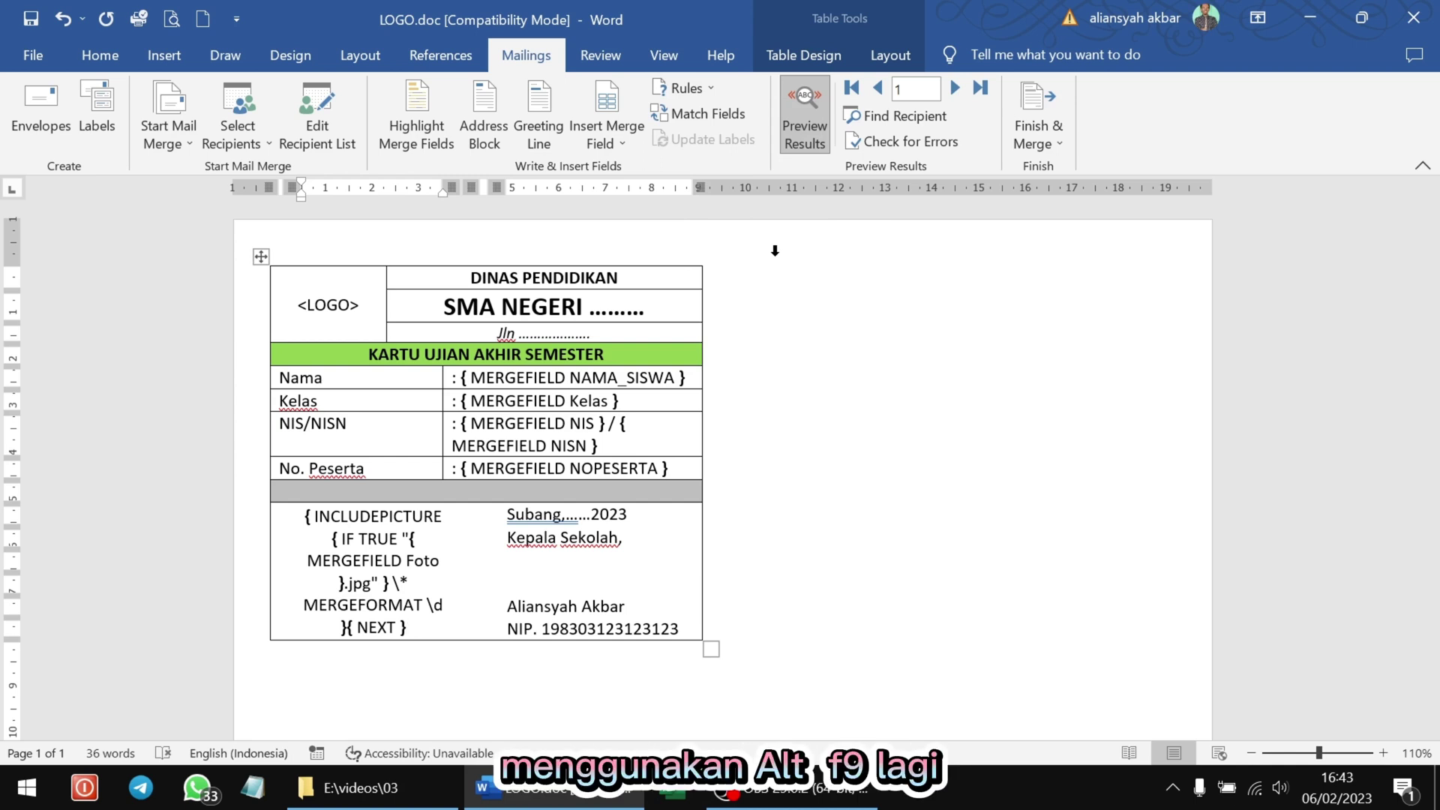
key("alt+F9")
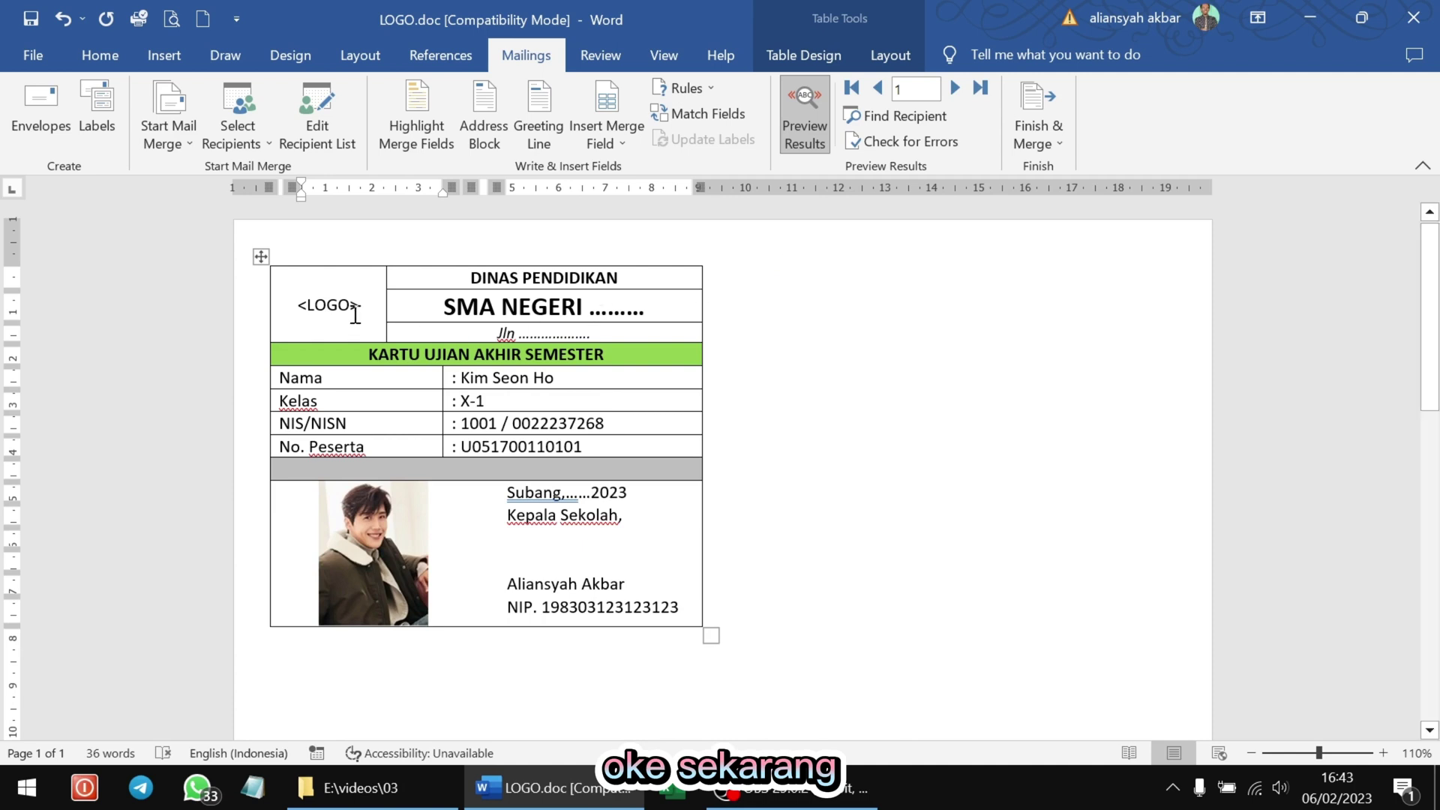
- At 80% zoom, copy the card table and paste a duplicate on a new line below it
left_click(1250, 754)
left_click(1250, 754)
left_click(1250, 754)
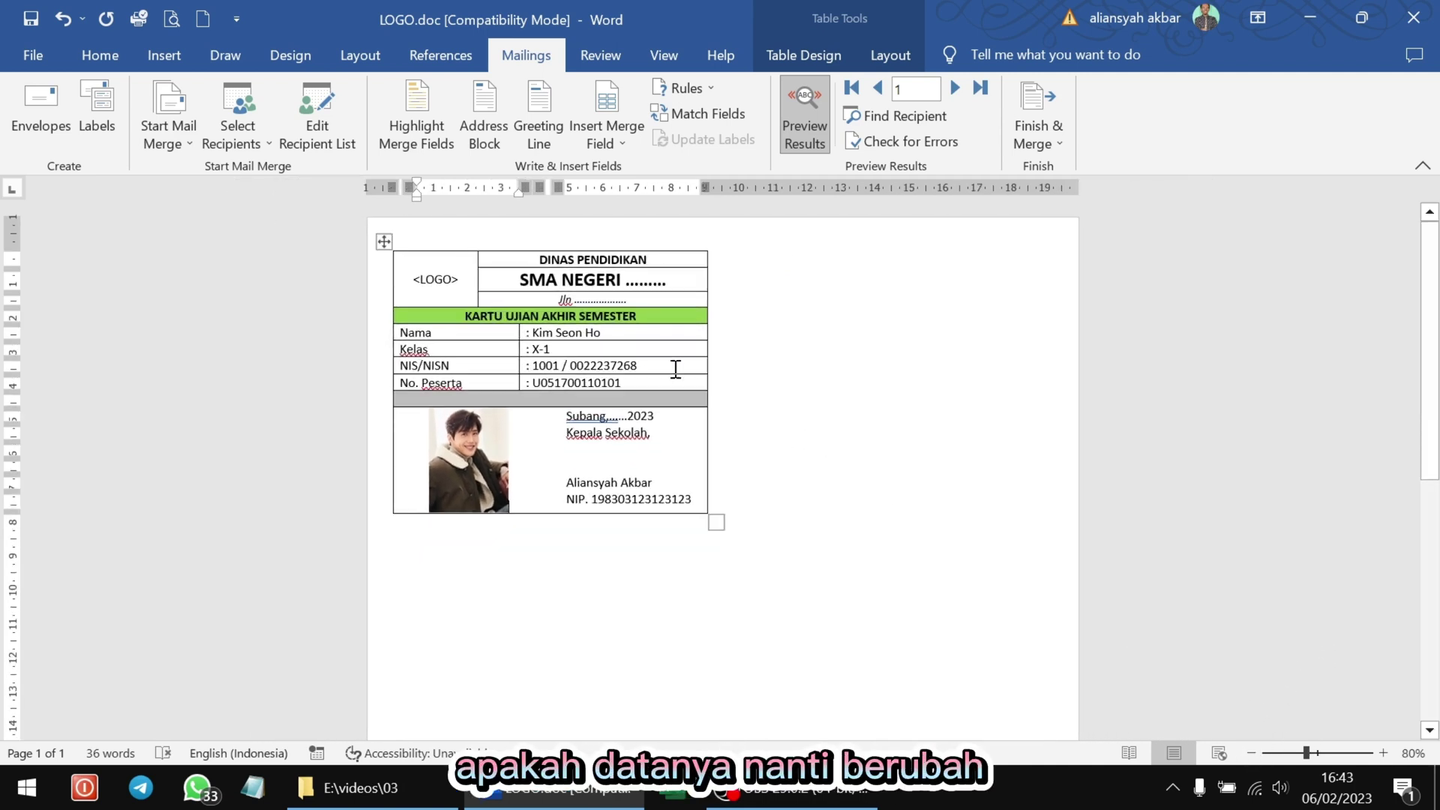
left_click(383, 241)
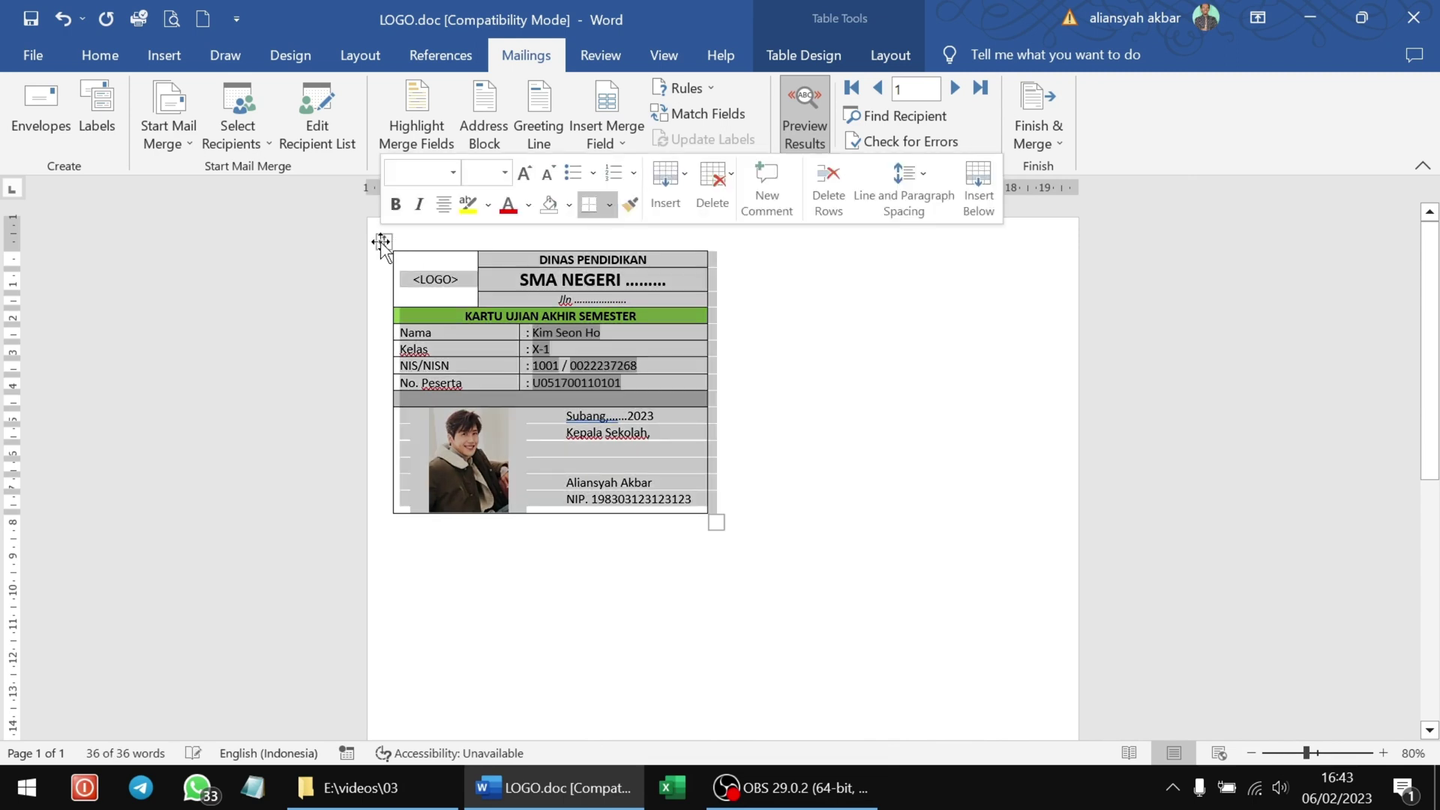
key("ctrl+c")
left_click(457, 529)
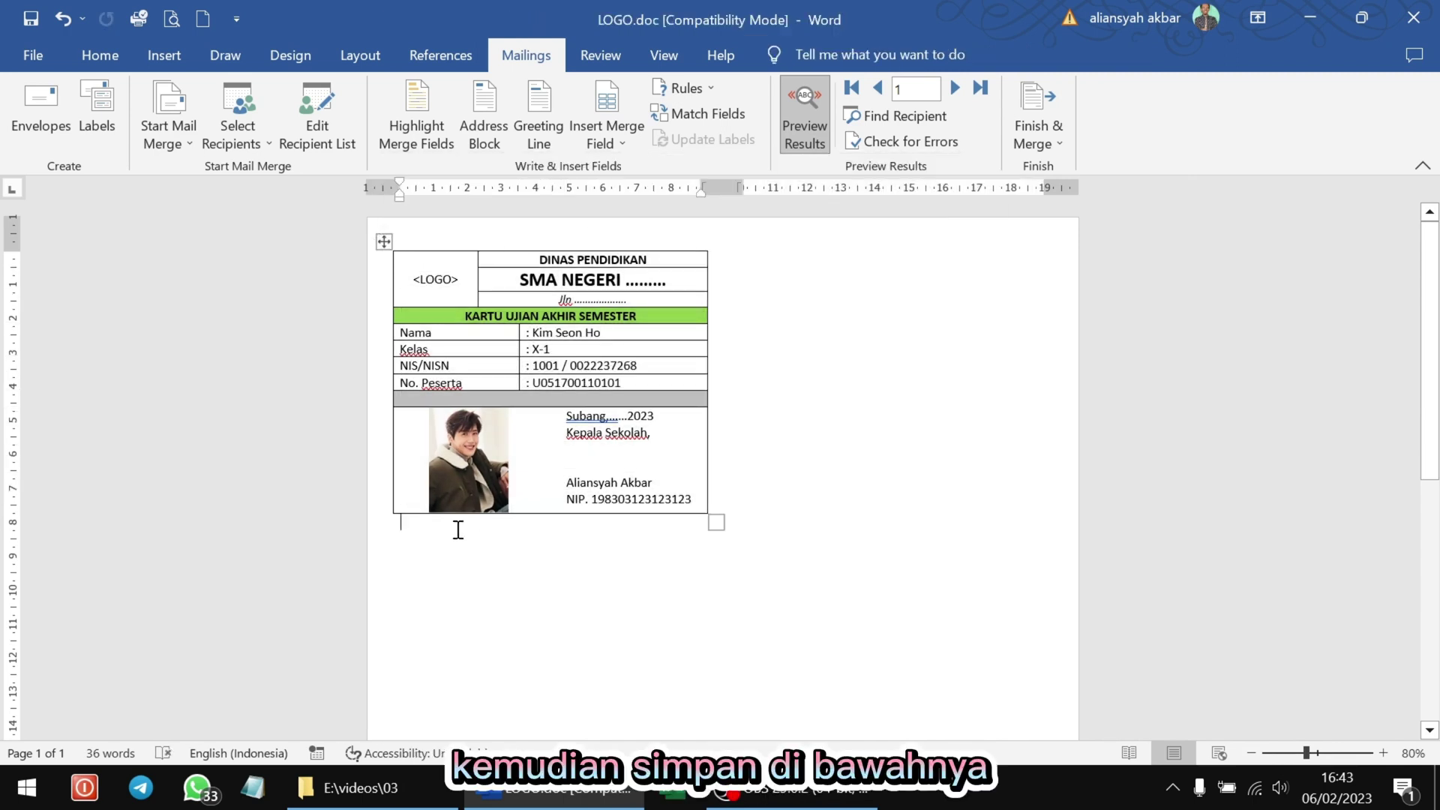
key("Return")
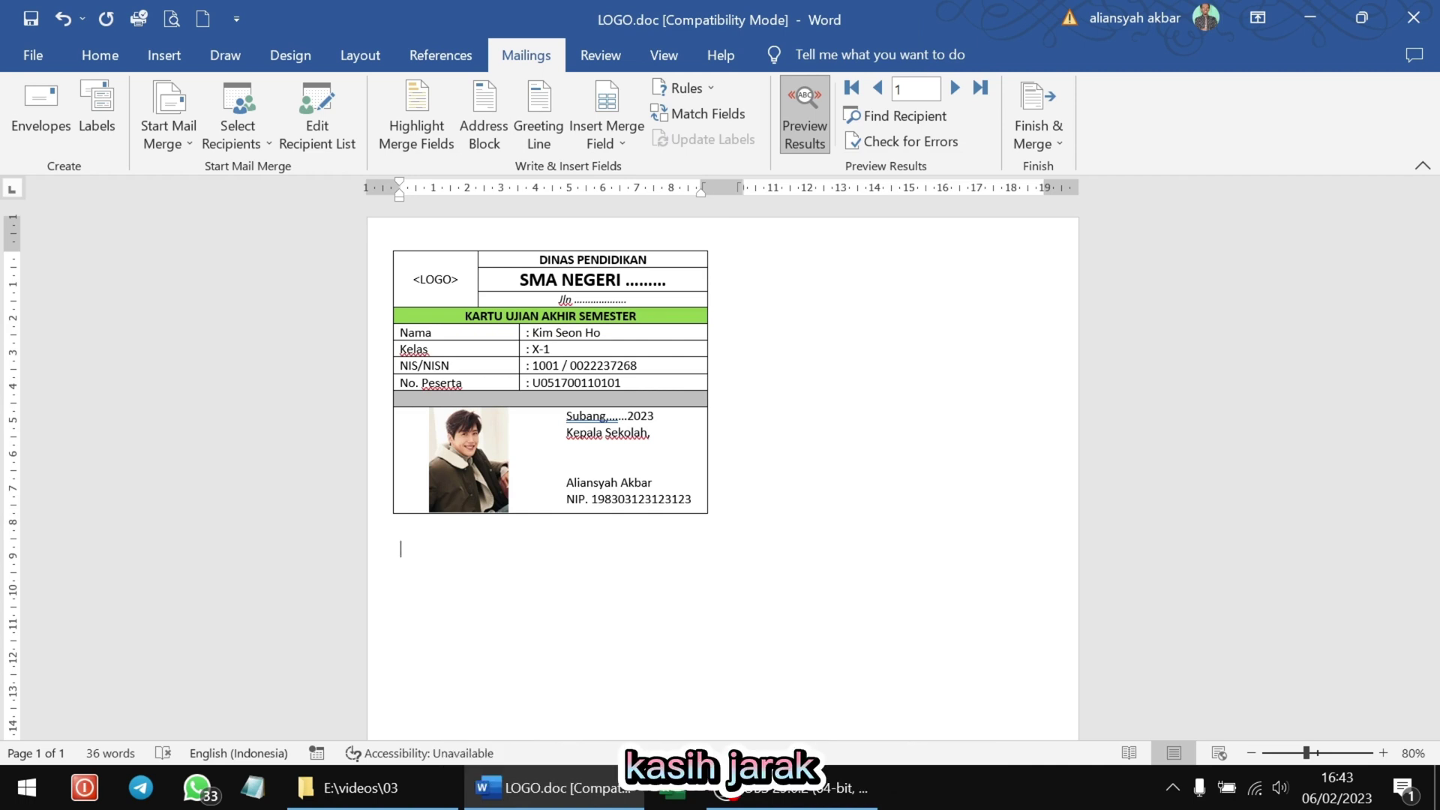
key("ctrl+v")
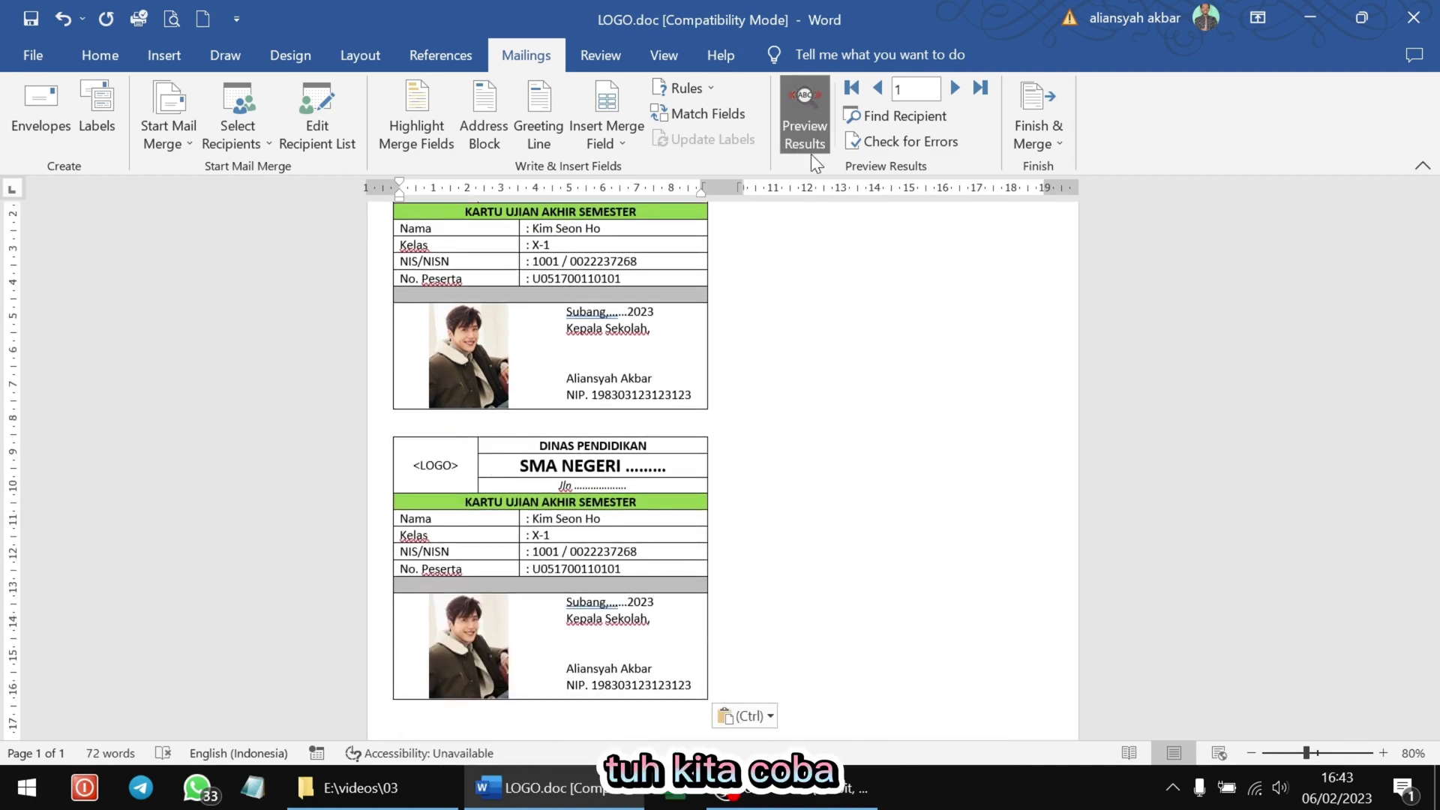
- Preview the next records to confirm the two cards now show consecutive students
left_click(956, 89)
left_click(958, 90)
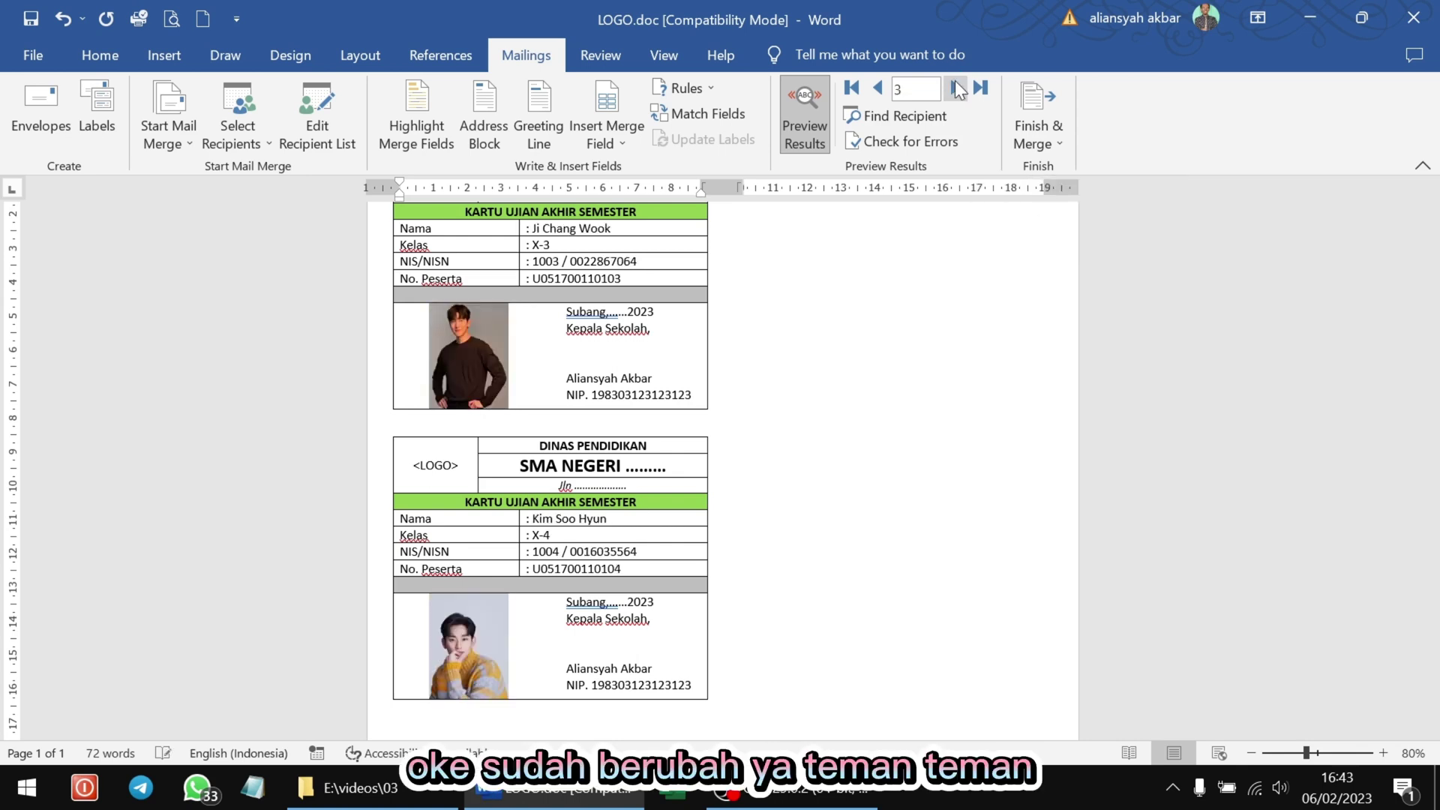
left_click(879, 89)
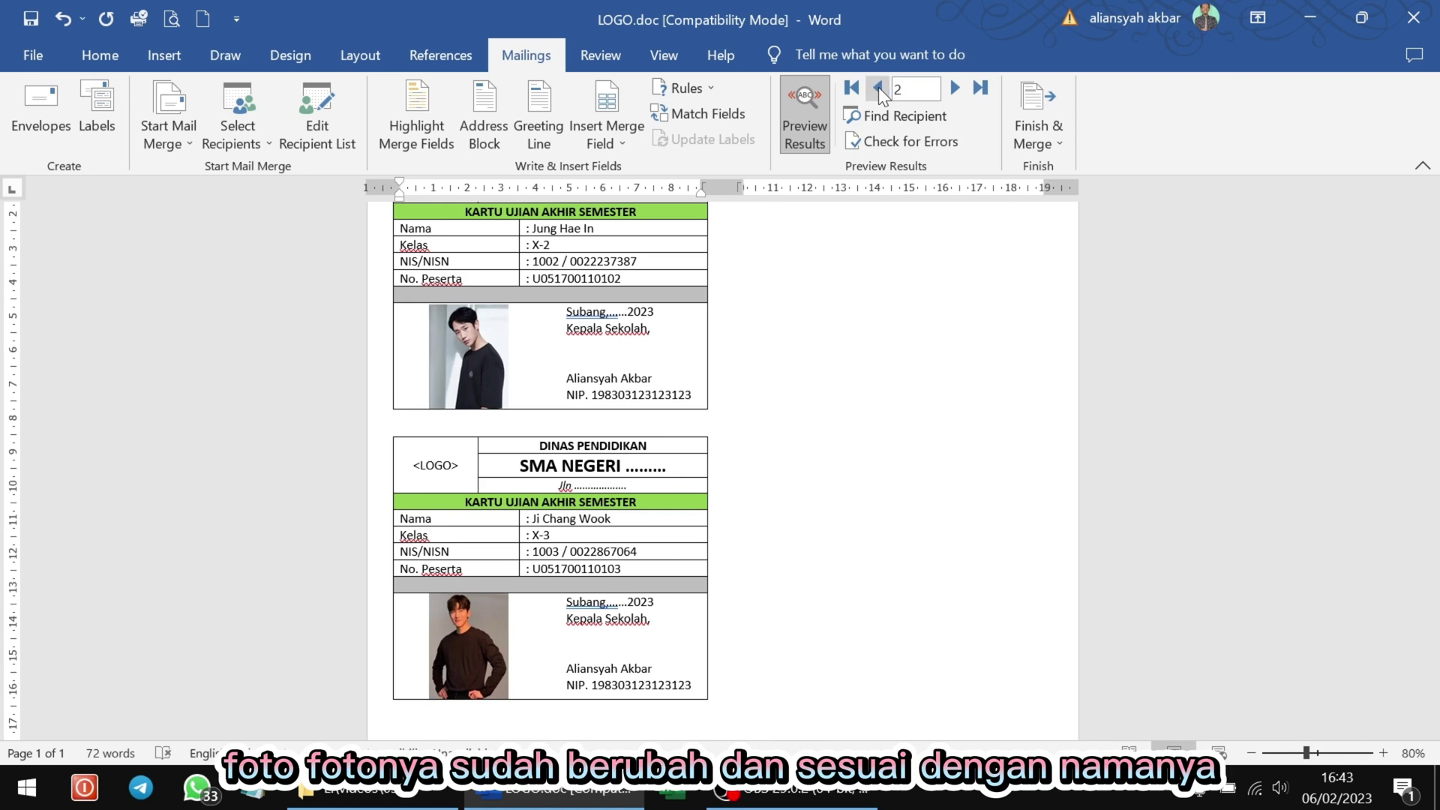
left_click(879, 90)
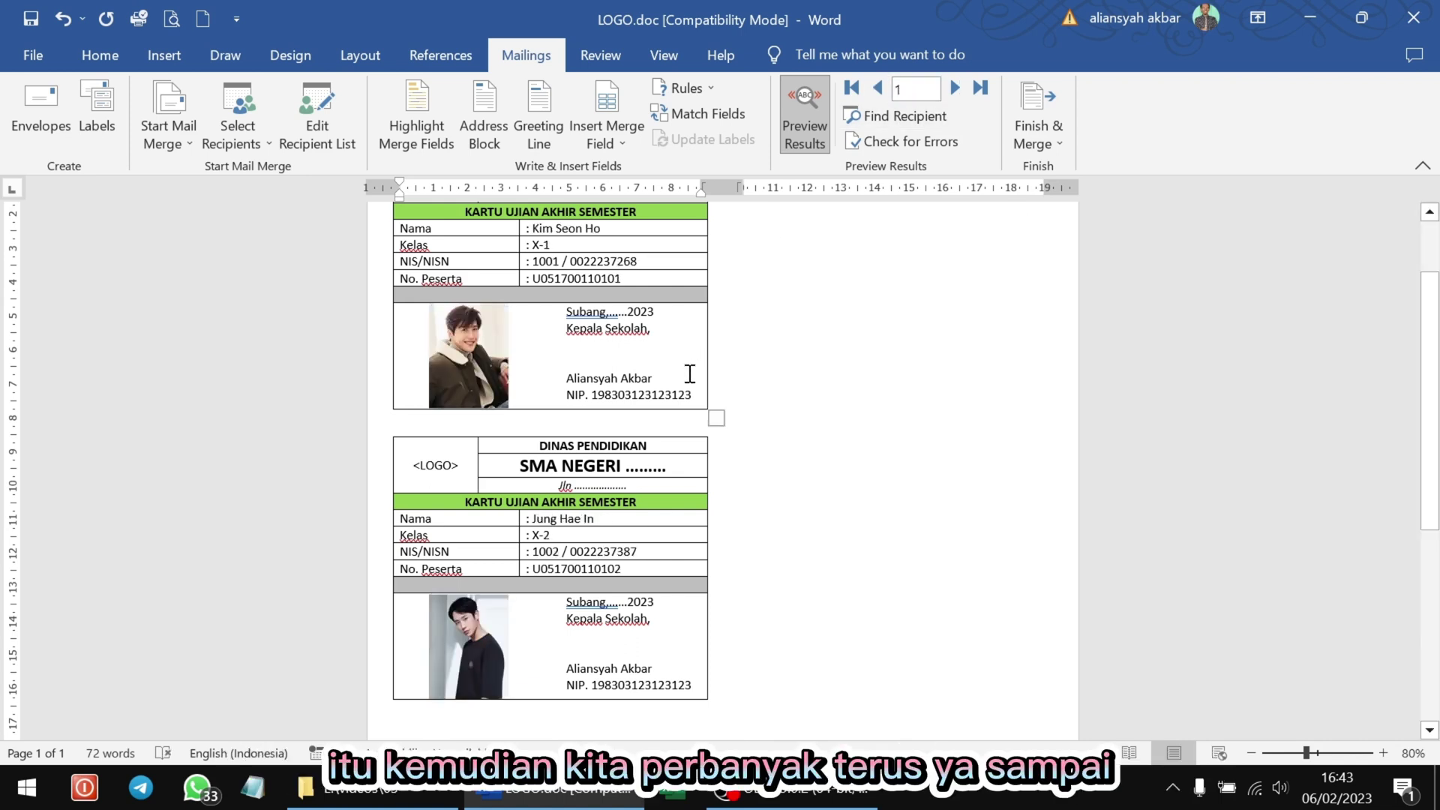
- Paste a third copy of the exam card below the second one
scroll(593, 630, "down", 1)
scroll(832, 612, "down", 1)
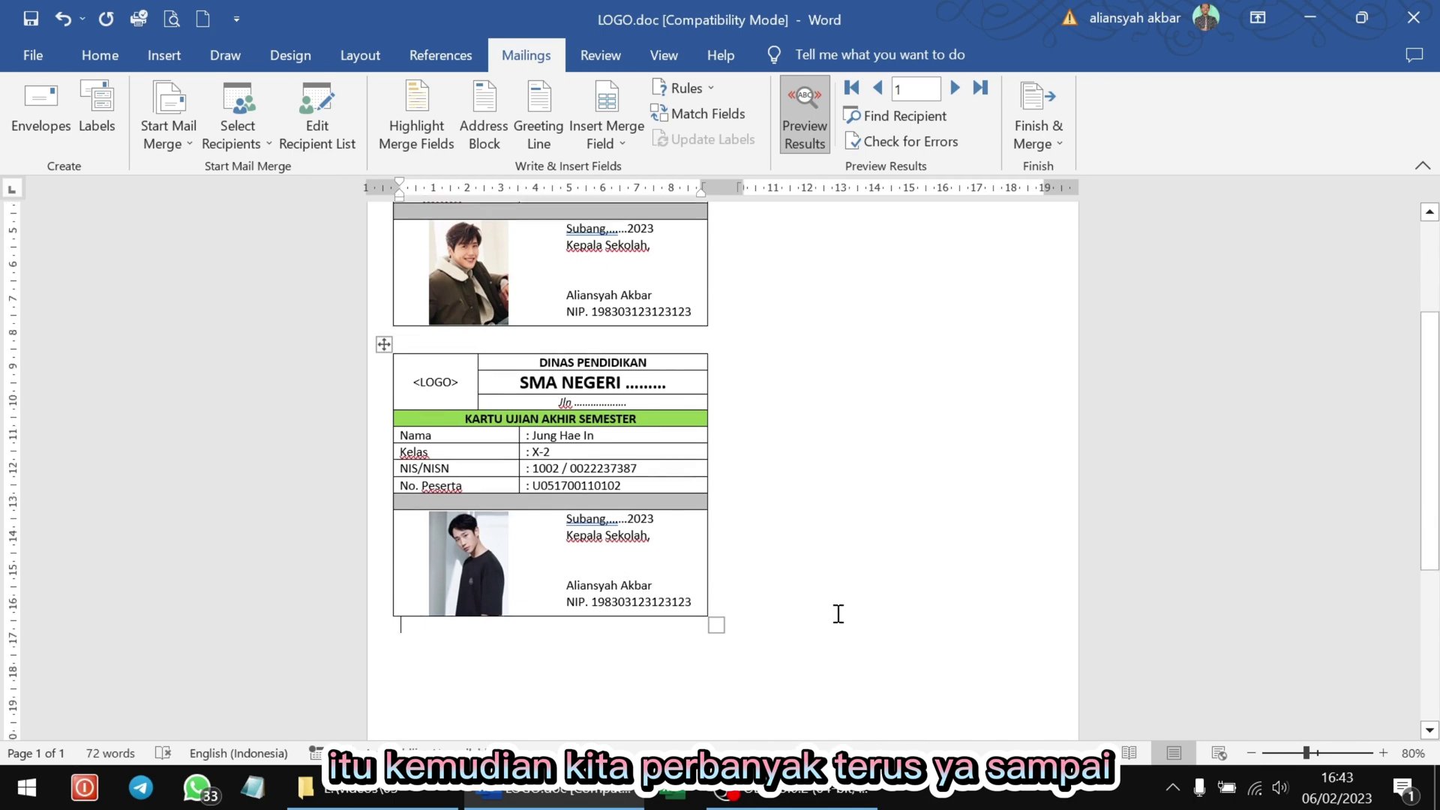
scroll(841, 600, "down", 3)
scroll(843, 592, "down", 2)
scroll(843, 592, "down", 2)
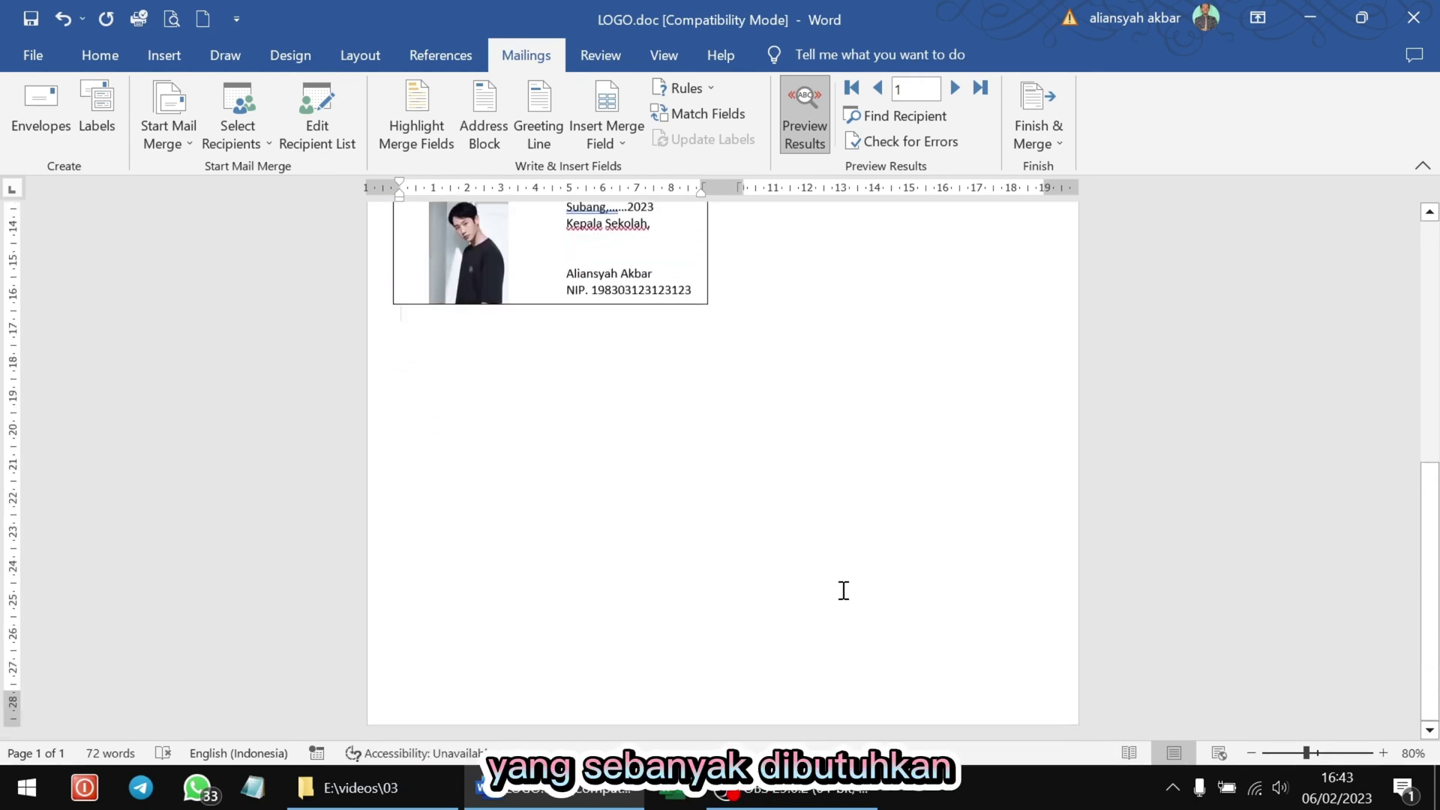
key("Return")
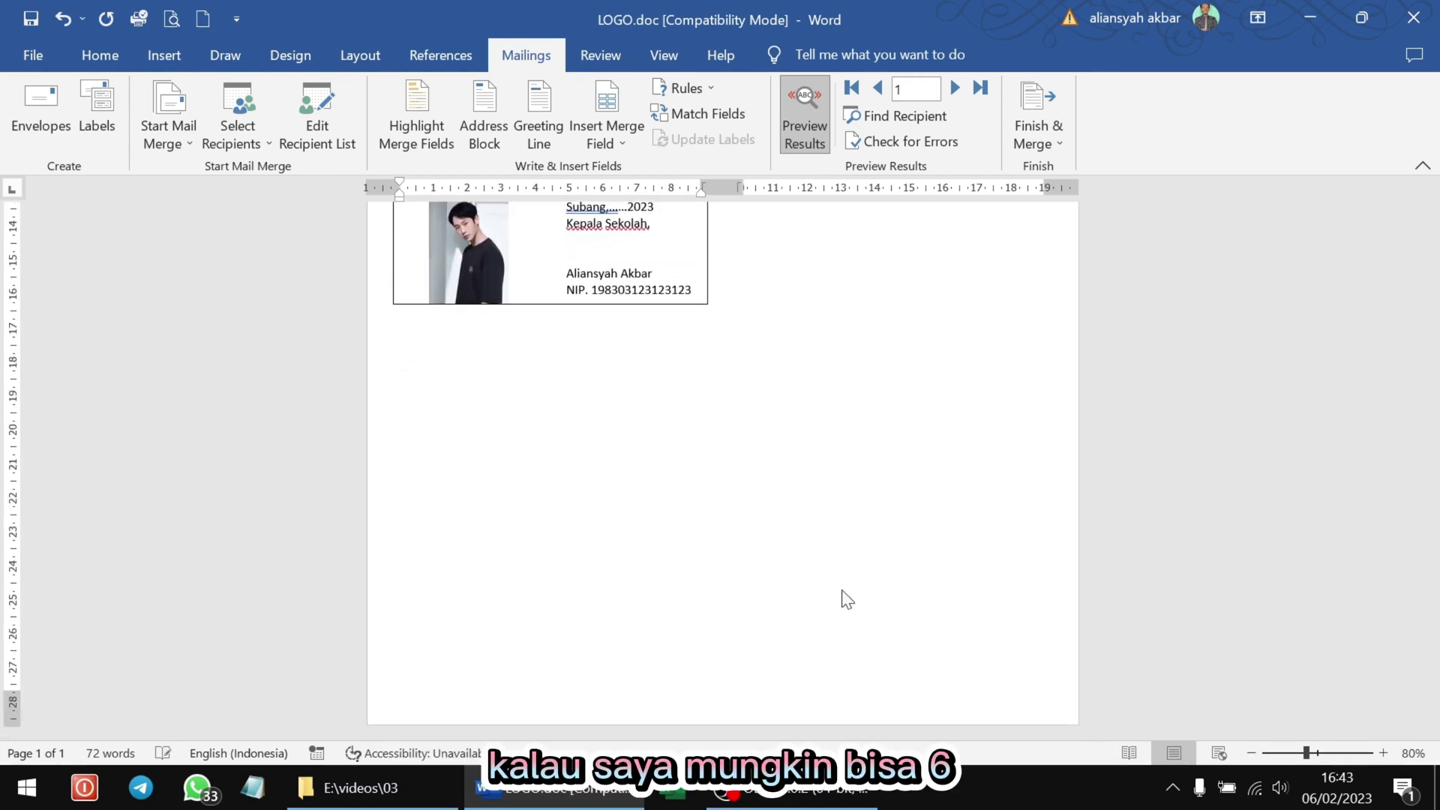
key("ctrl+v")
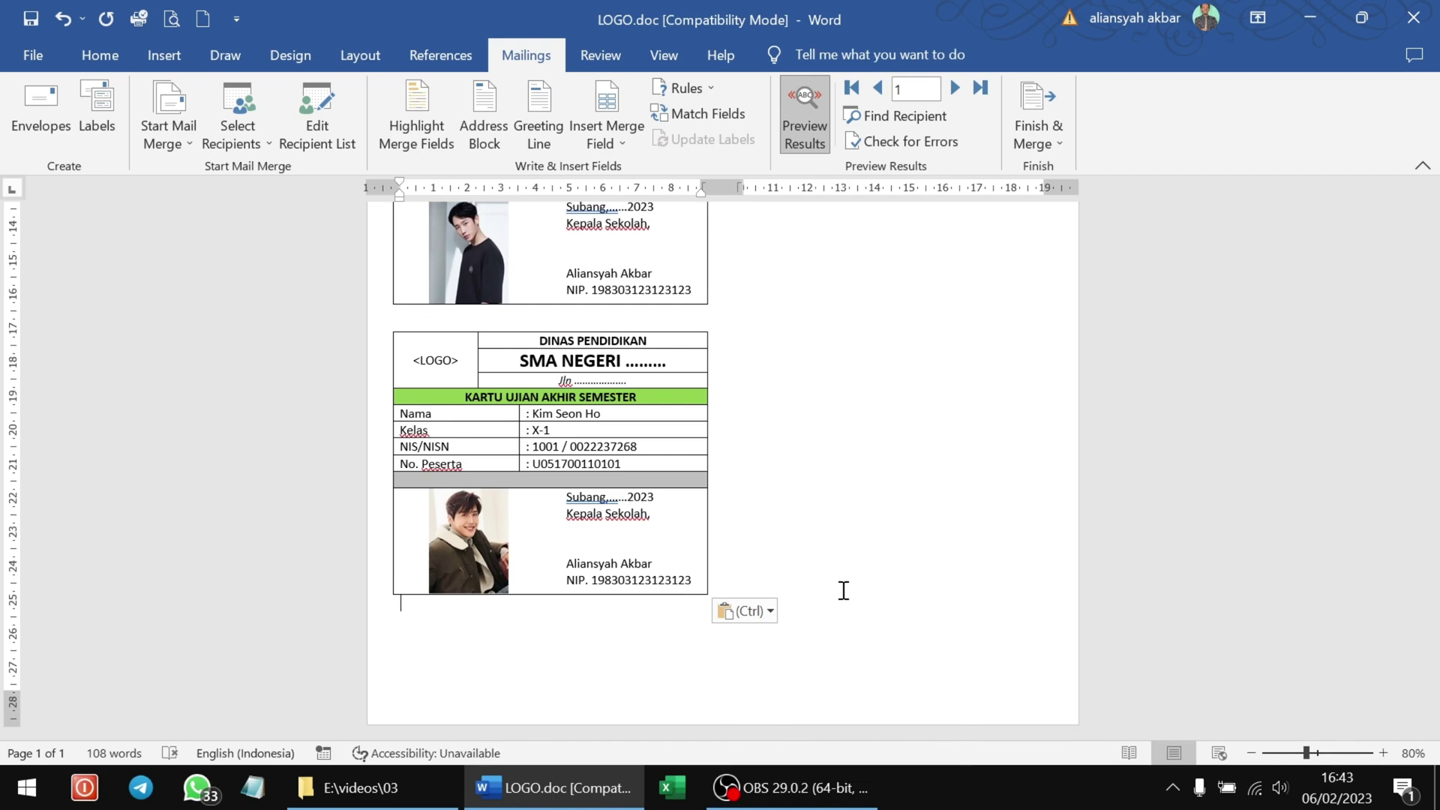
- Paste three more cards into the right column to complete the 2×3 grid
key("Return")
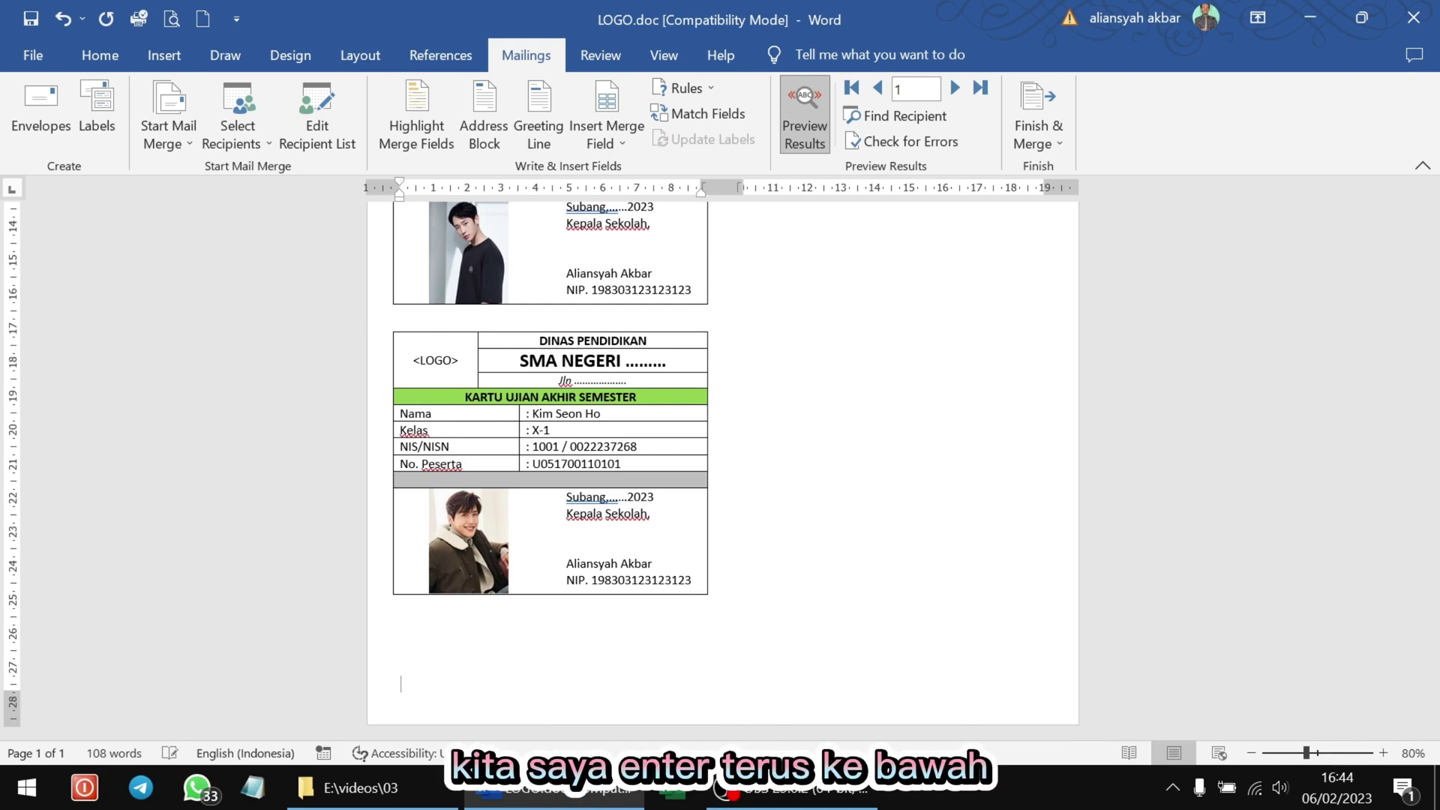
key("Return")
key("ctrl+v")
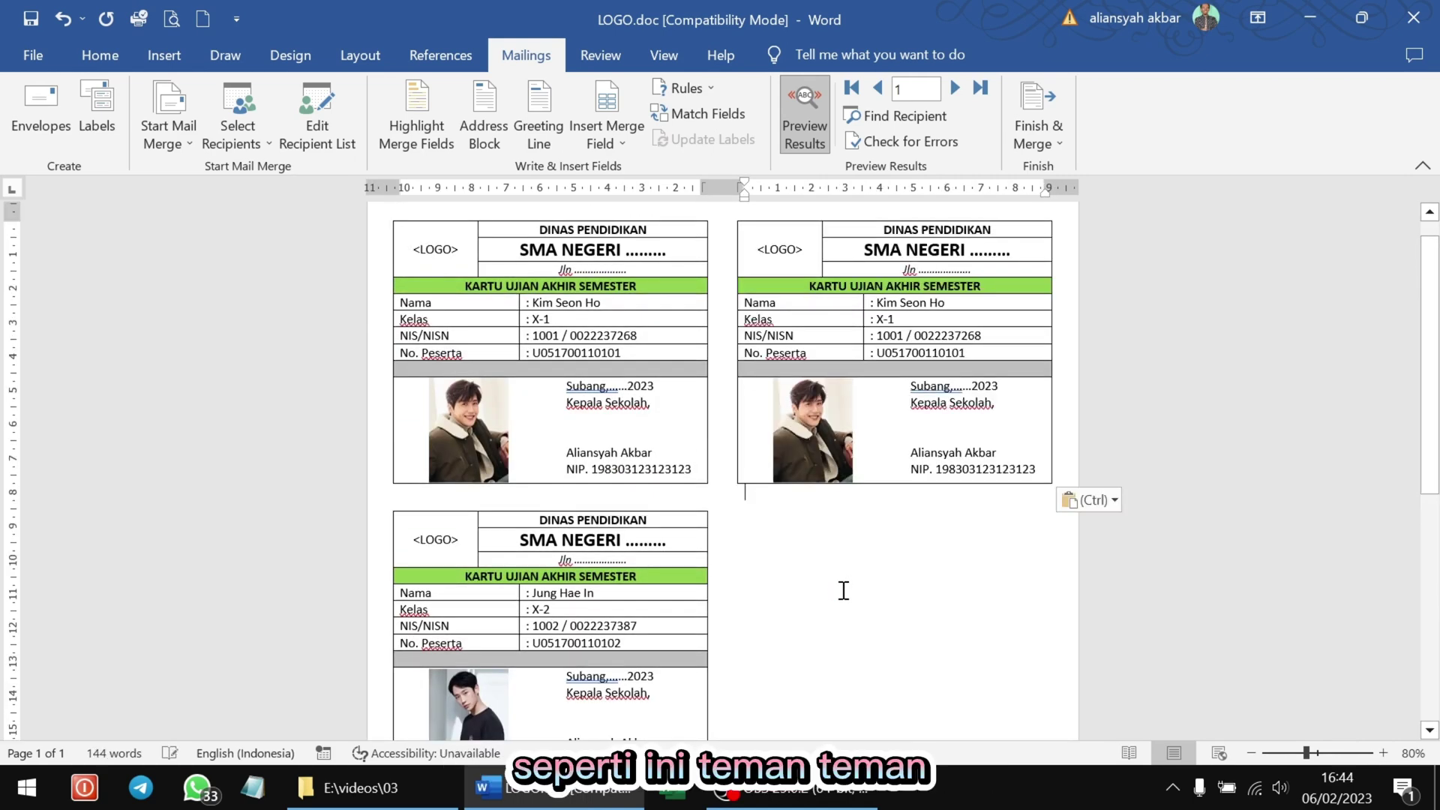
key("Return")
key("ctrl+v")
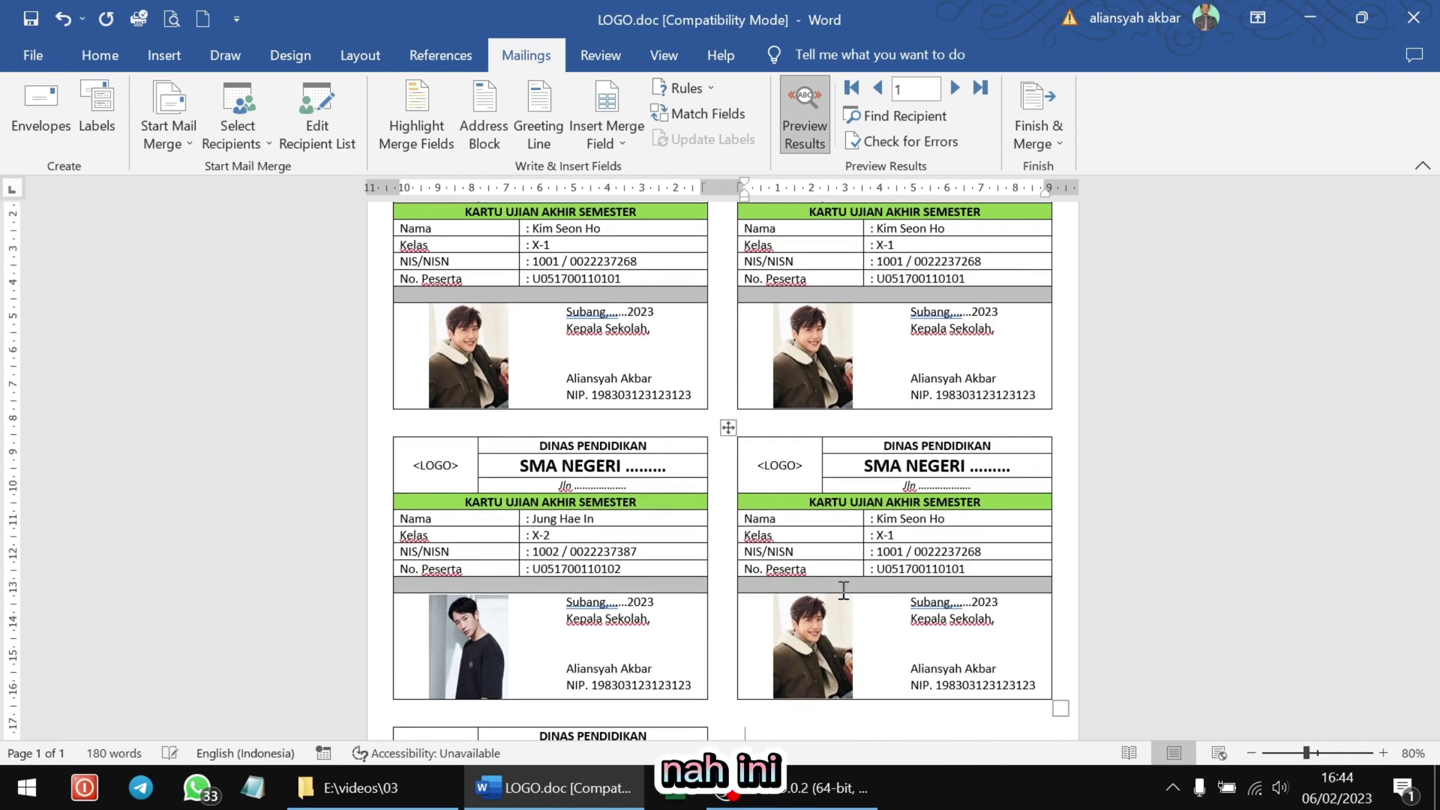
scroll(844, 590, "down", 5)
key("ctrl+v")
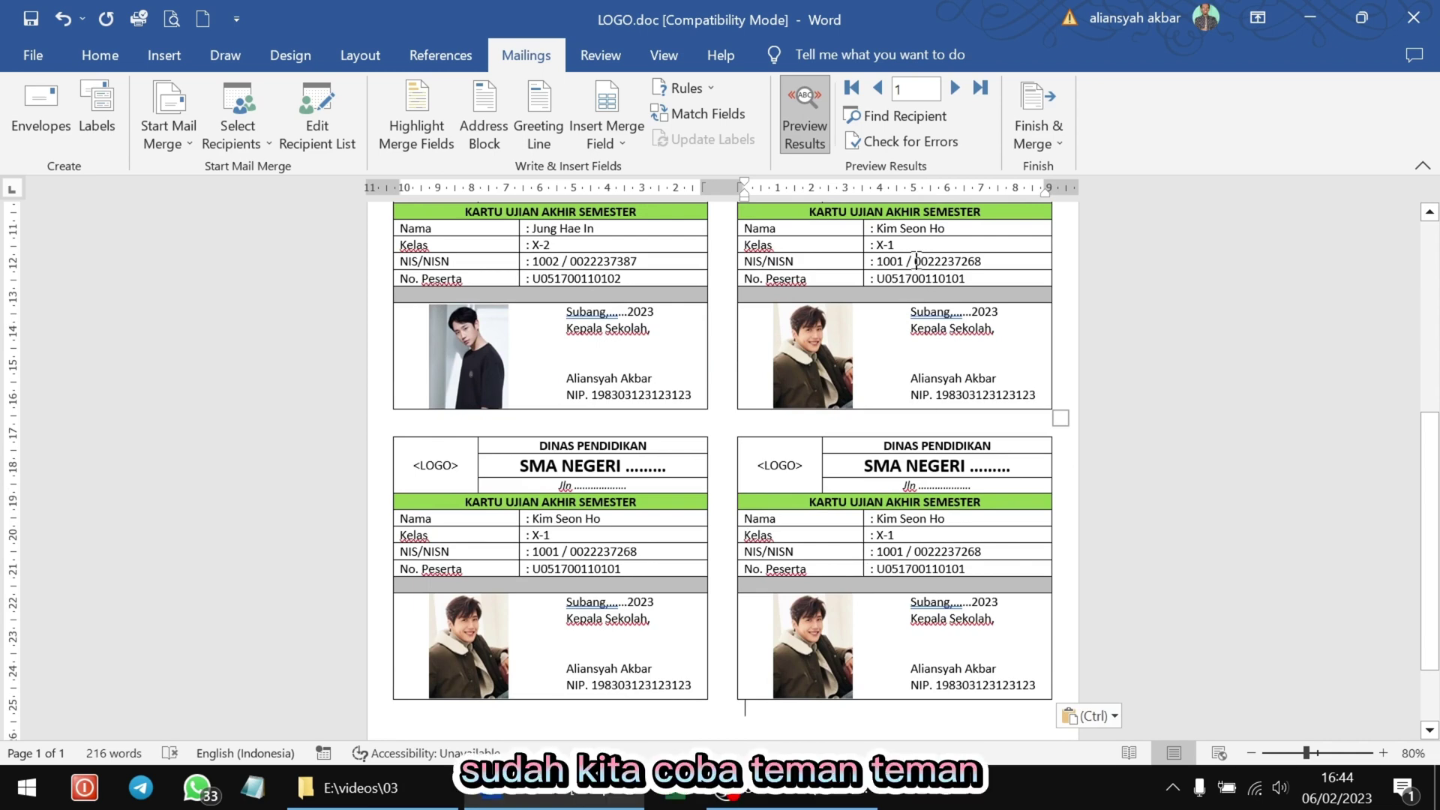
- Refresh the merge preview so the six cards show students from classes X-1 through X-6
left_click(879, 88)
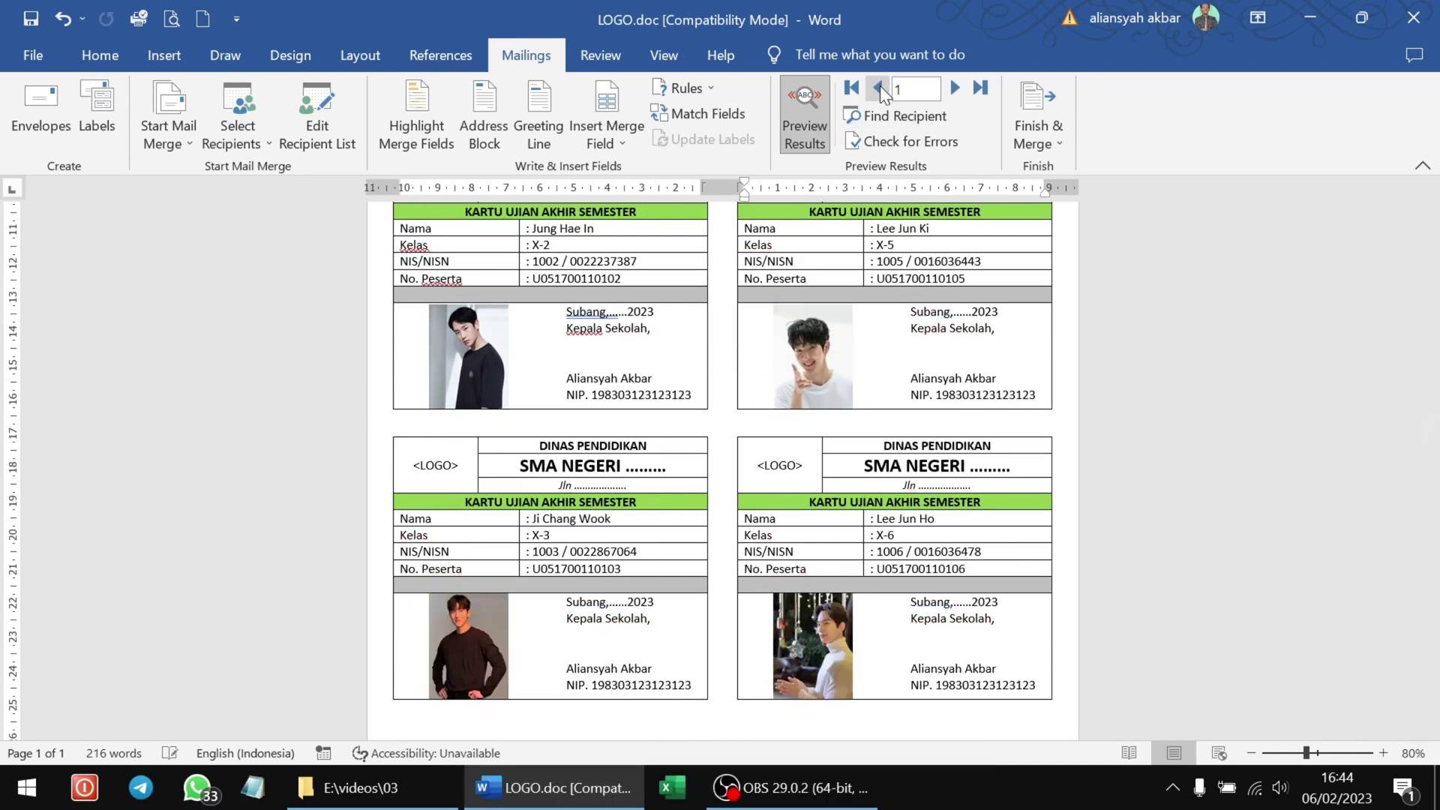
scroll(879, 335, "up", 2)
scroll(880, 335, "up", 5)
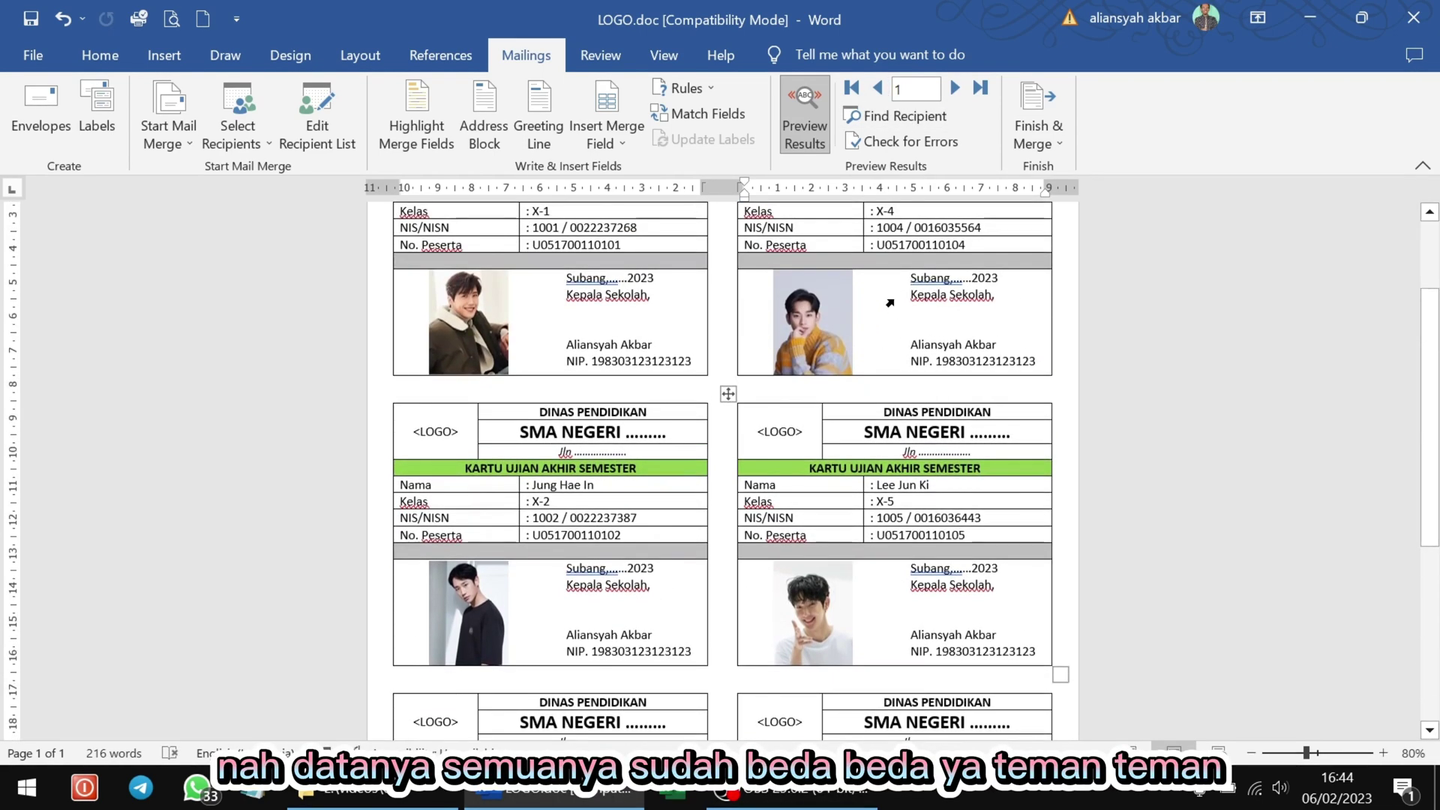
left_click(956, 90)
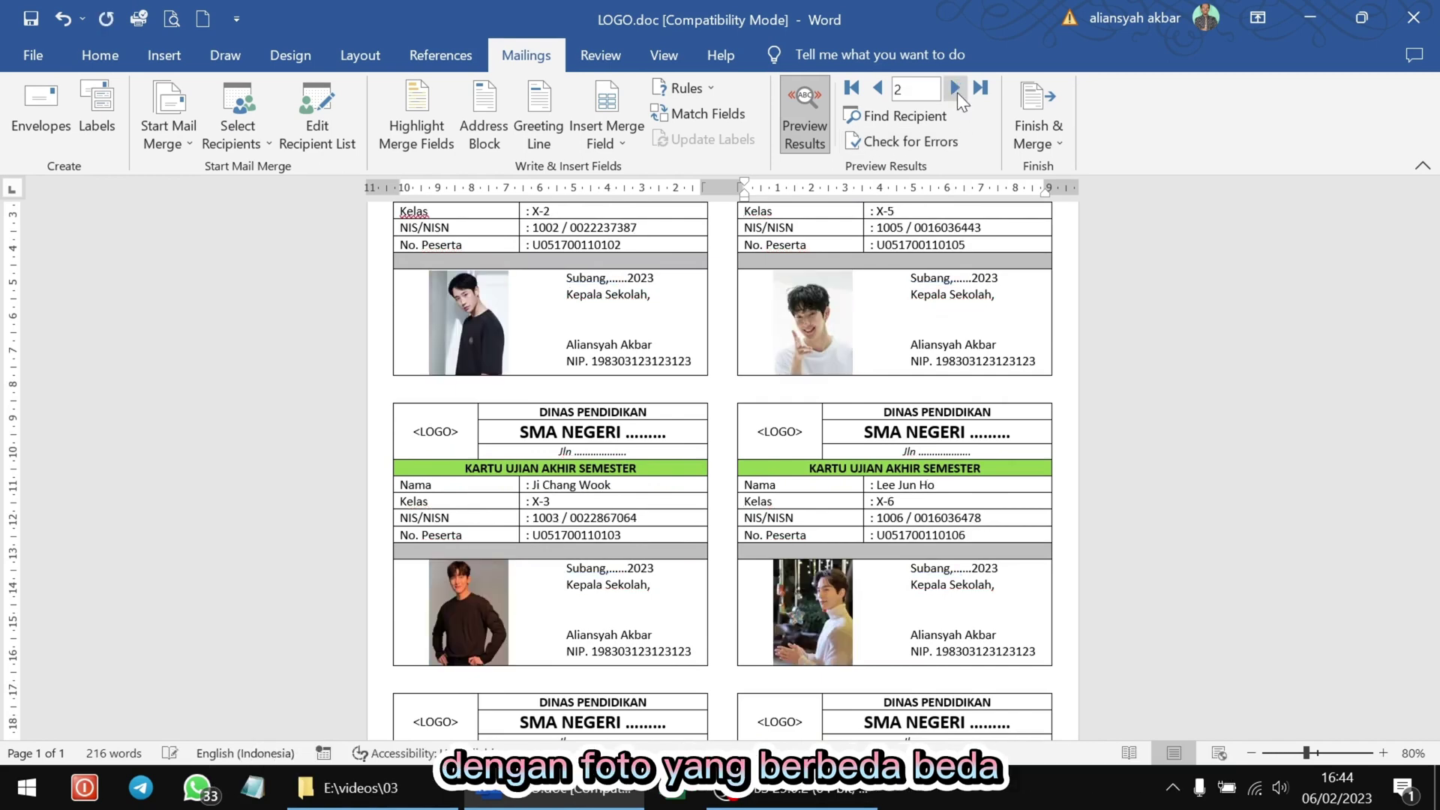
left_click(880, 89)
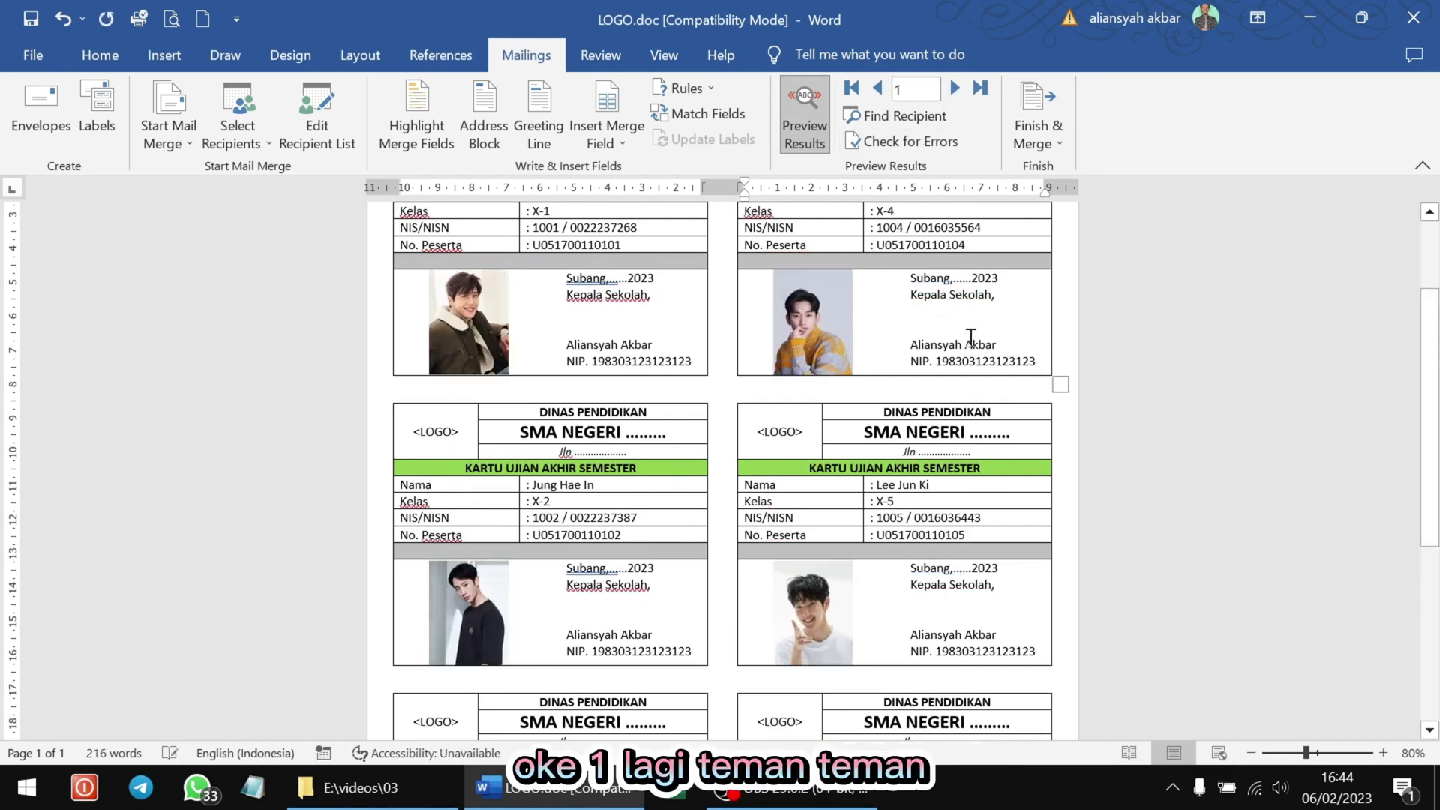
scroll(958, 357, "down", 3)
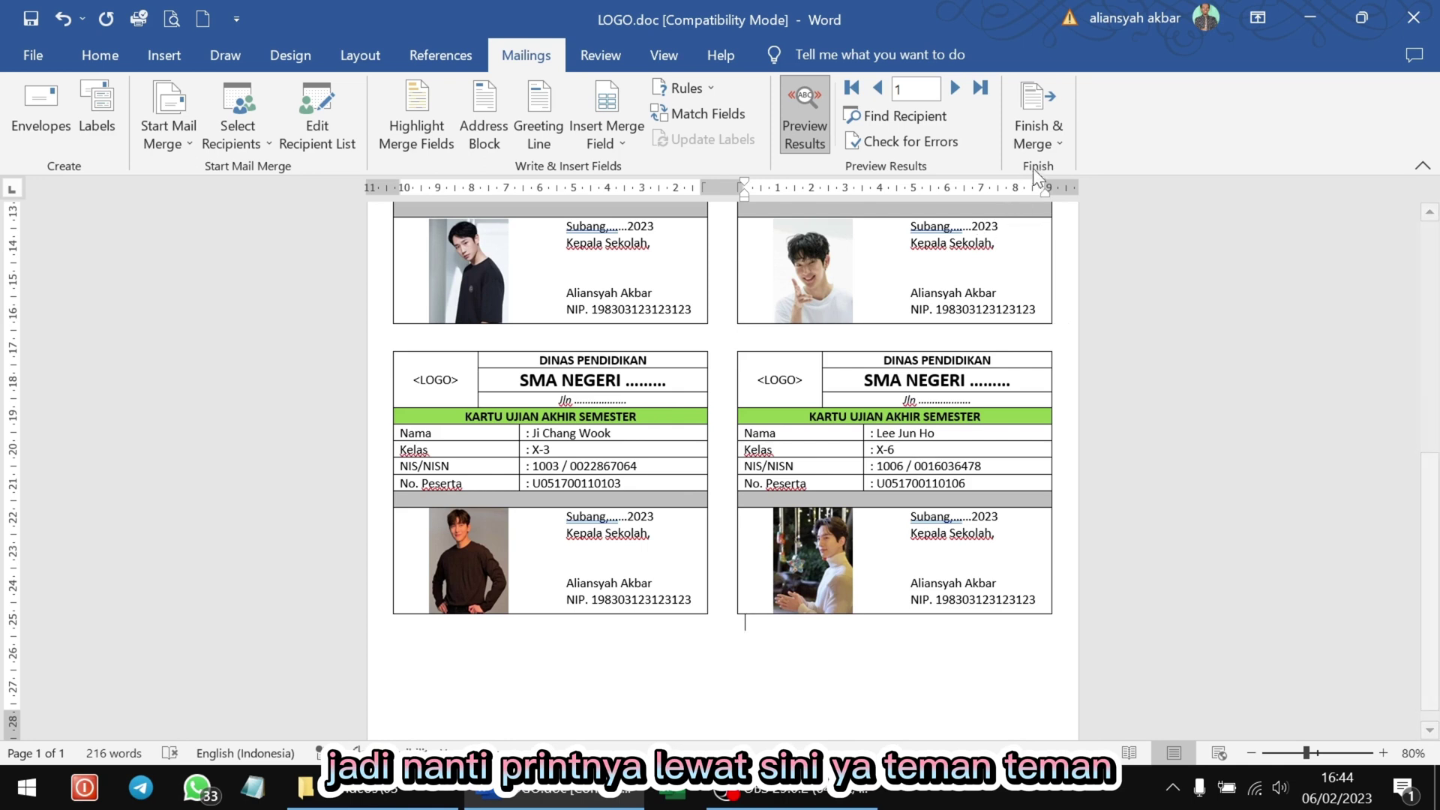
left_click(1055, 113)
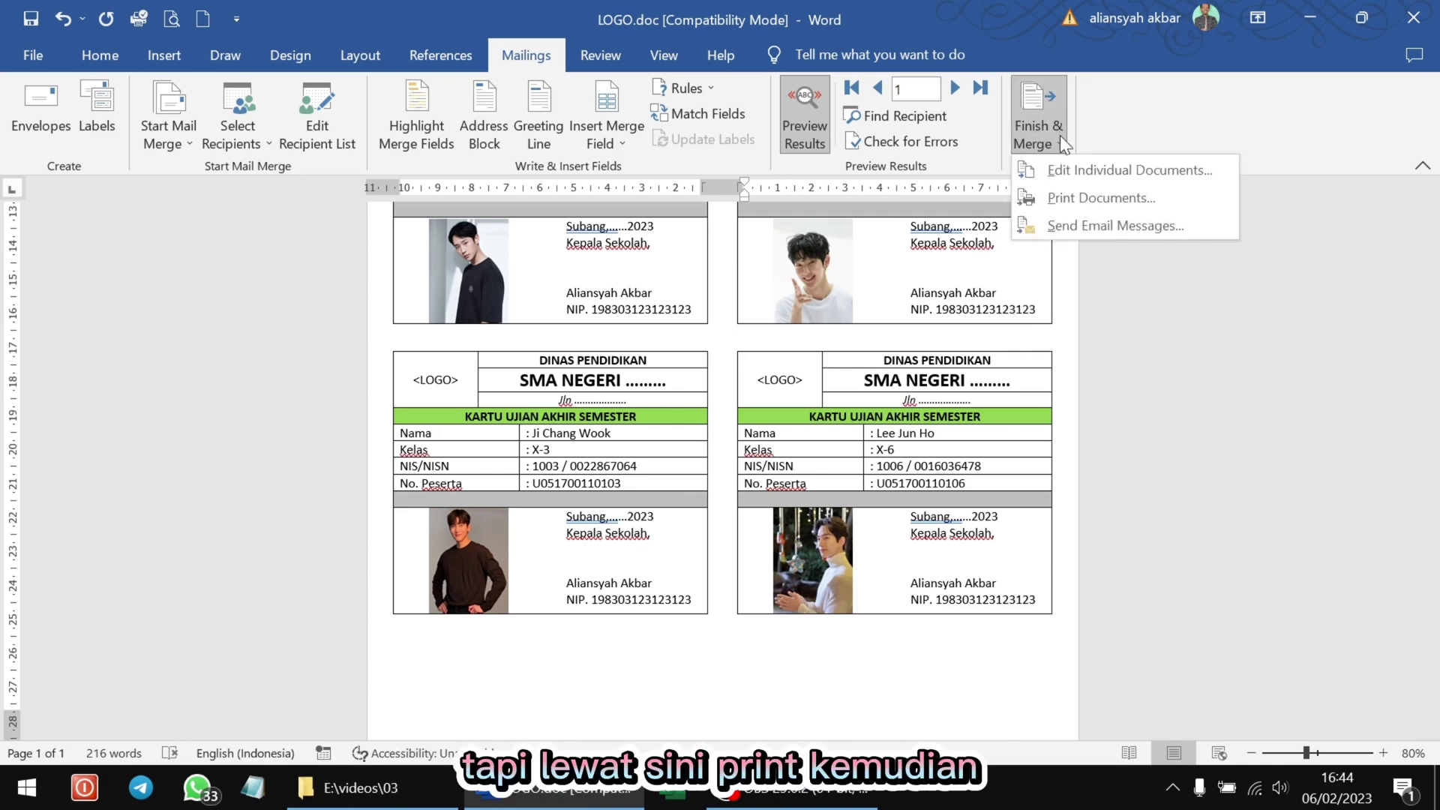
left_click(1187, 194)
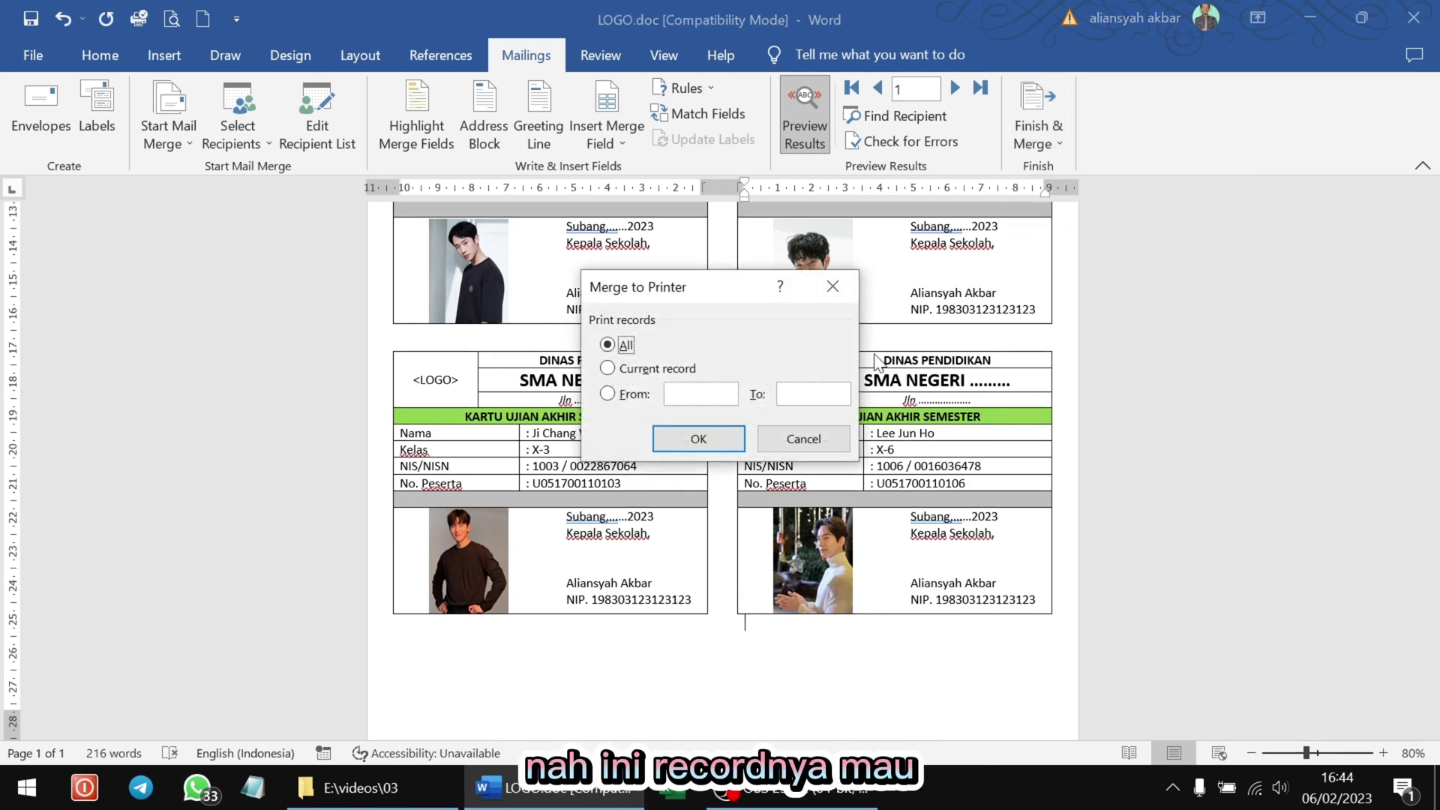
left_click(643, 369)
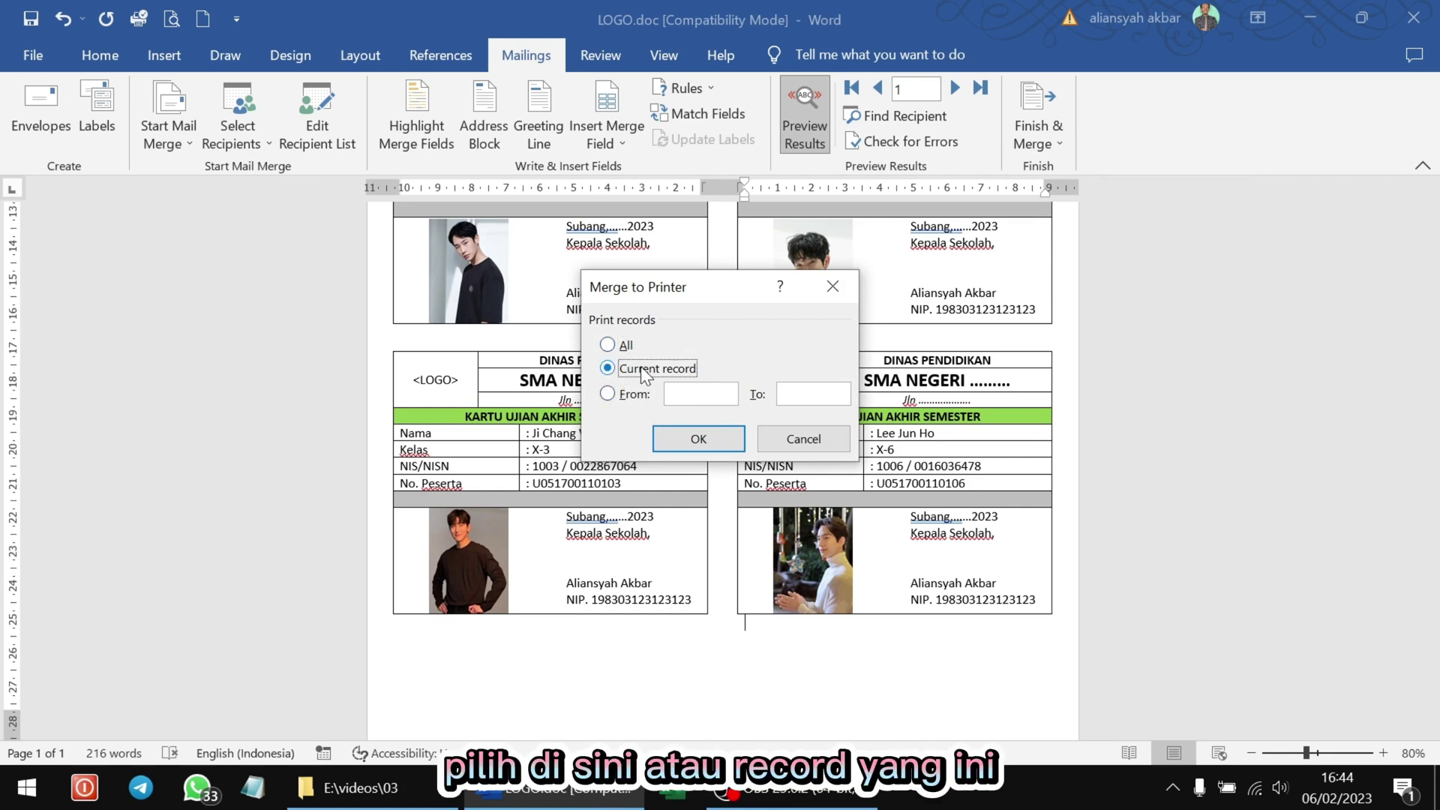
left_click(627, 345)
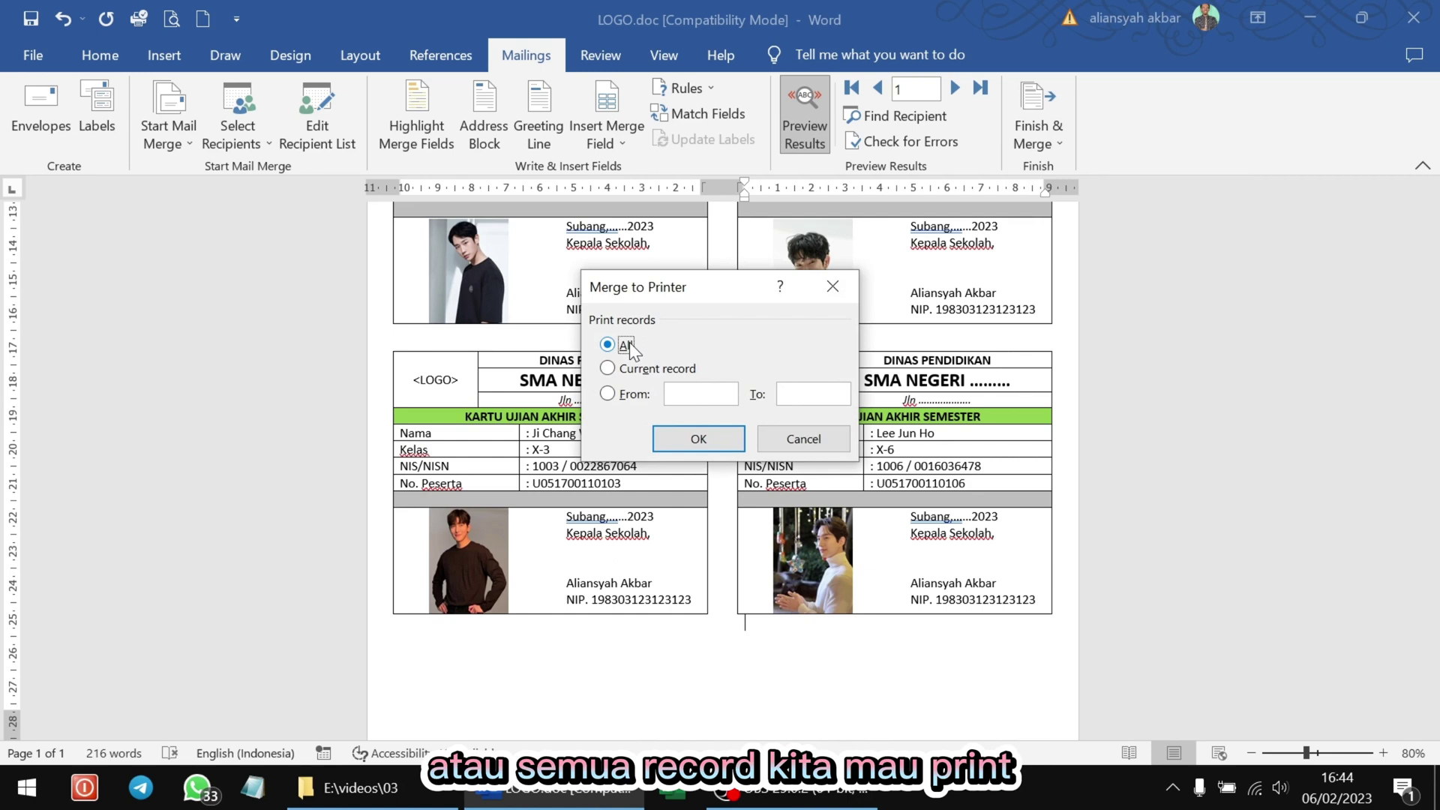
left_click(804, 444)
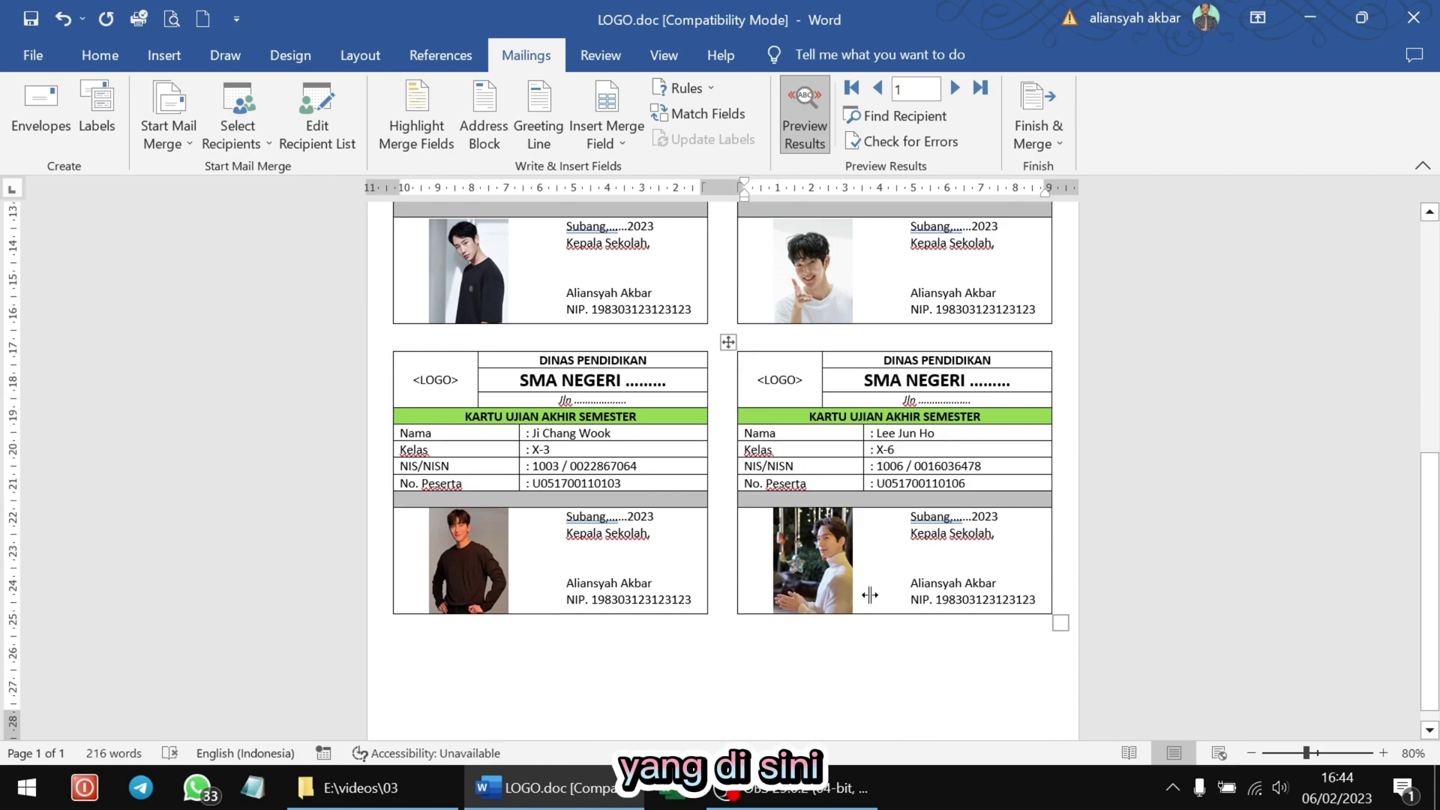
- Zoom in to 150% and turn off Preview Results so the cards show merge field placeholders
left_click(1385, 751)
left_click(1385, 752)
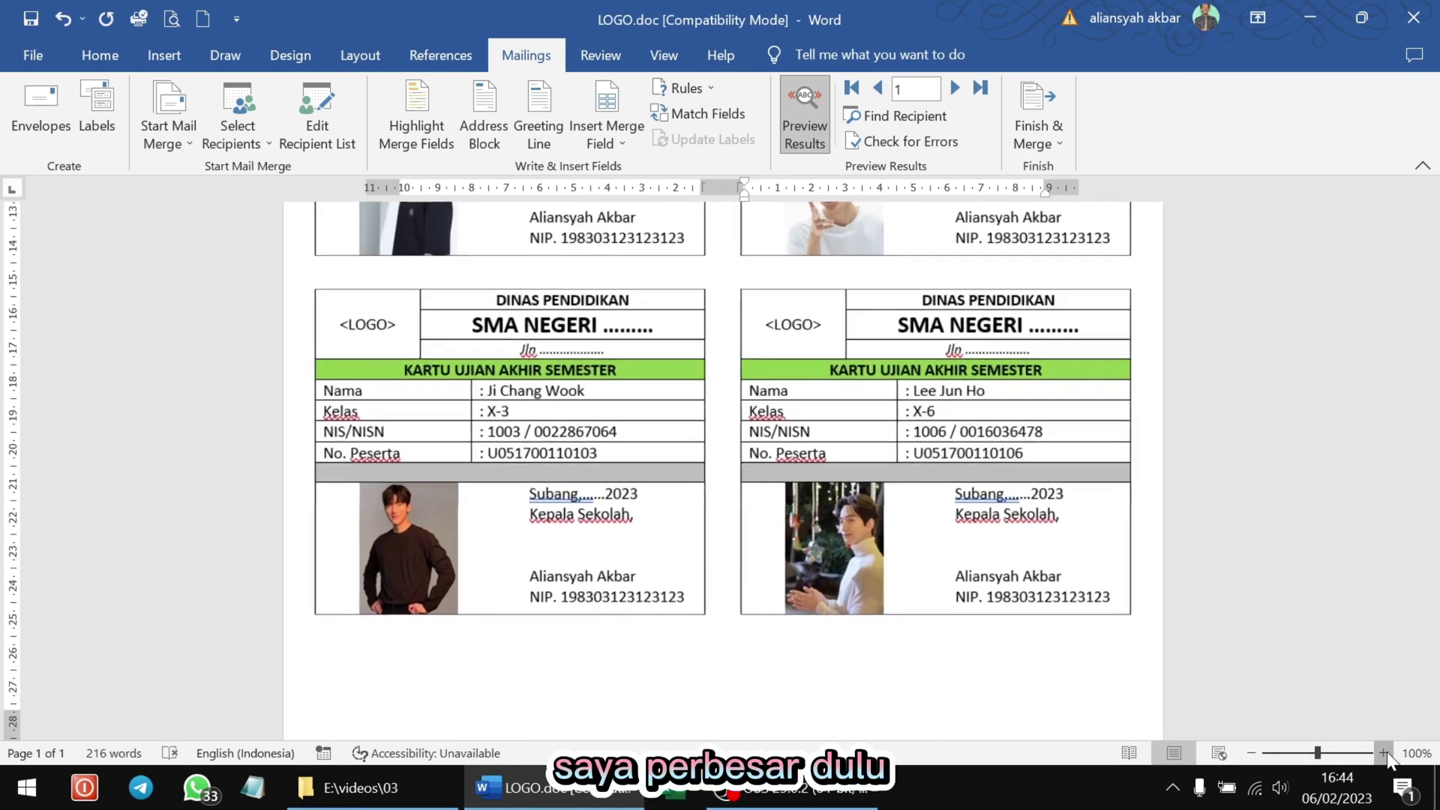
left_click(1384, 751)
left_click(1385, 751)
left_click(1385, 752)
left_click(1385, 751)
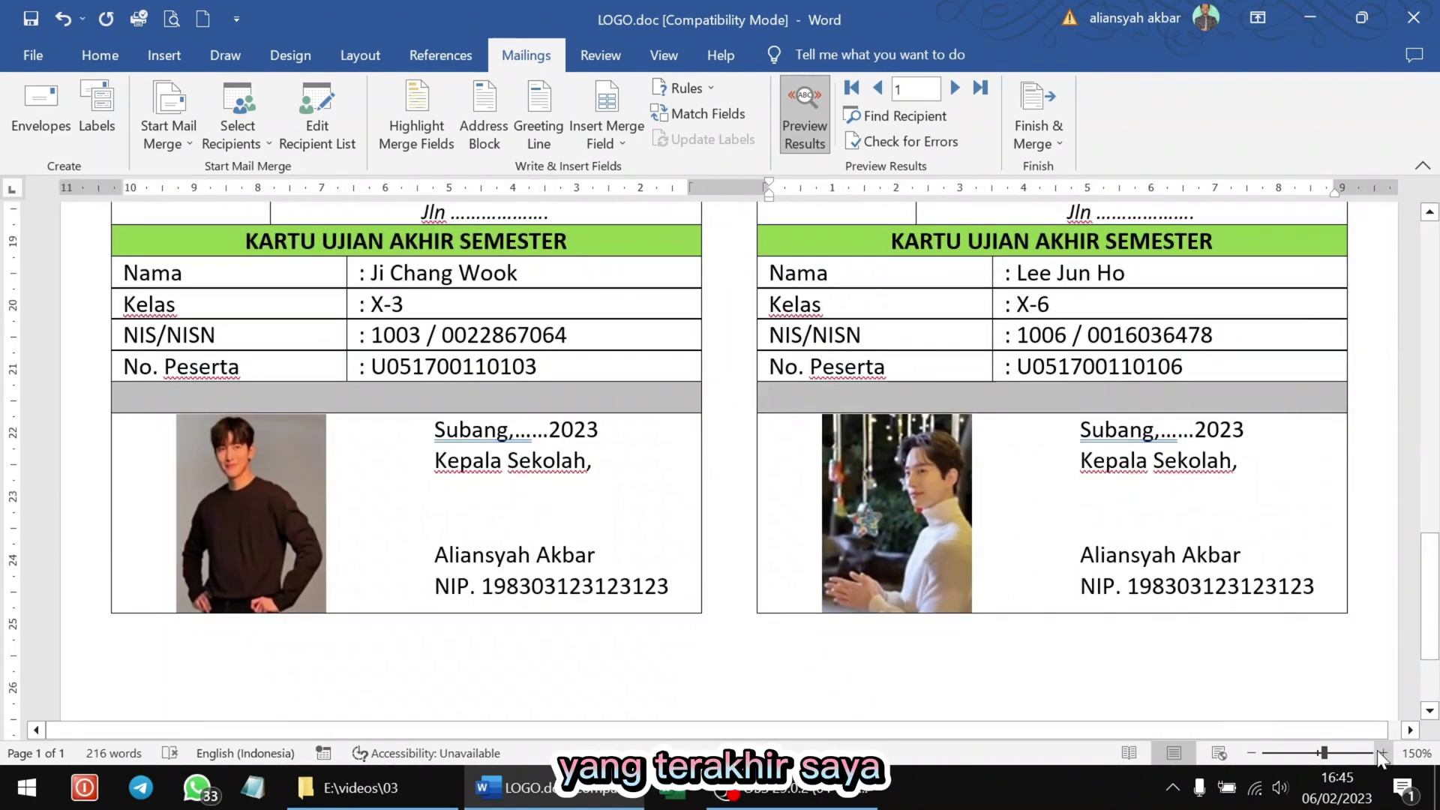
left_click(1385, 752)
left_click(1000, 587)
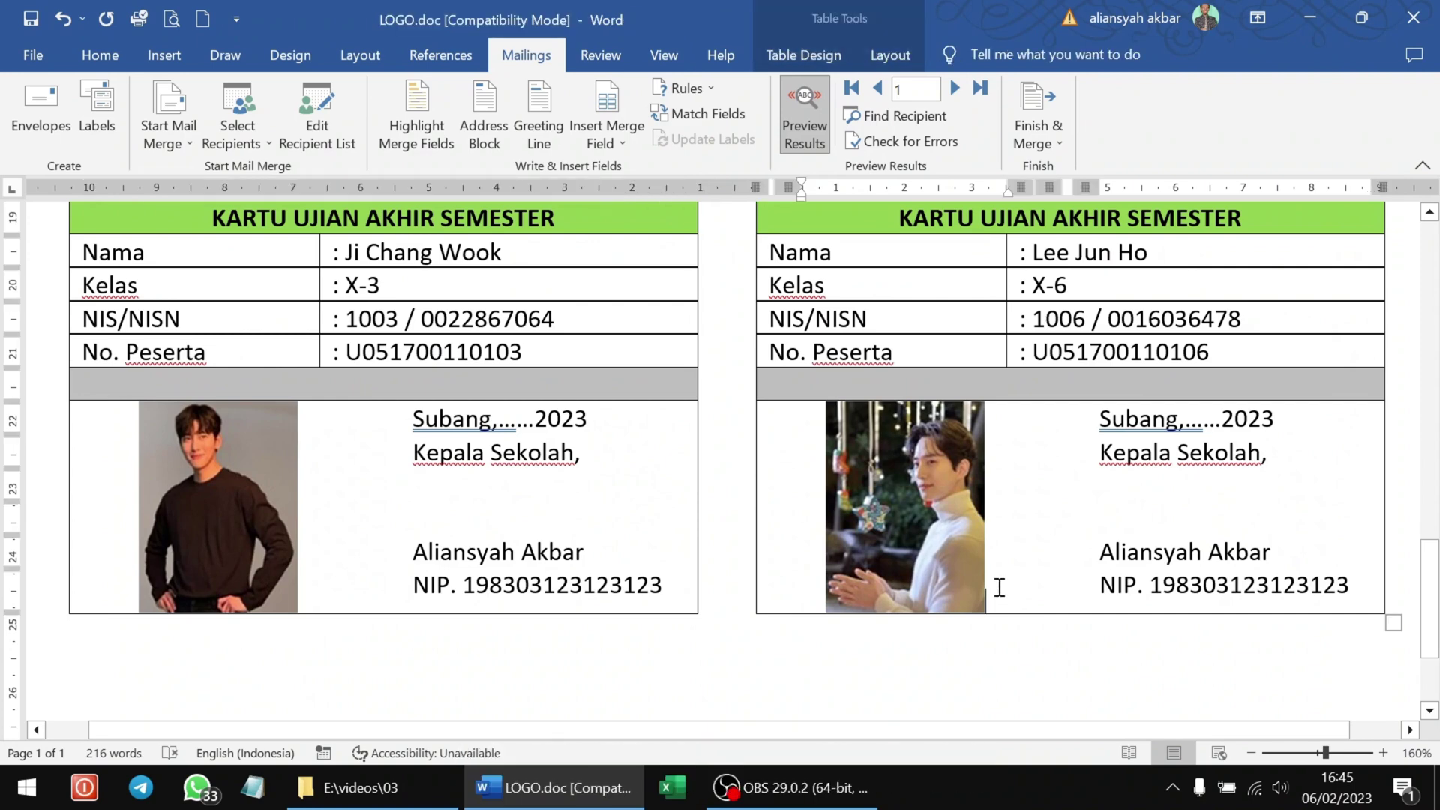
left_click(804, 118)
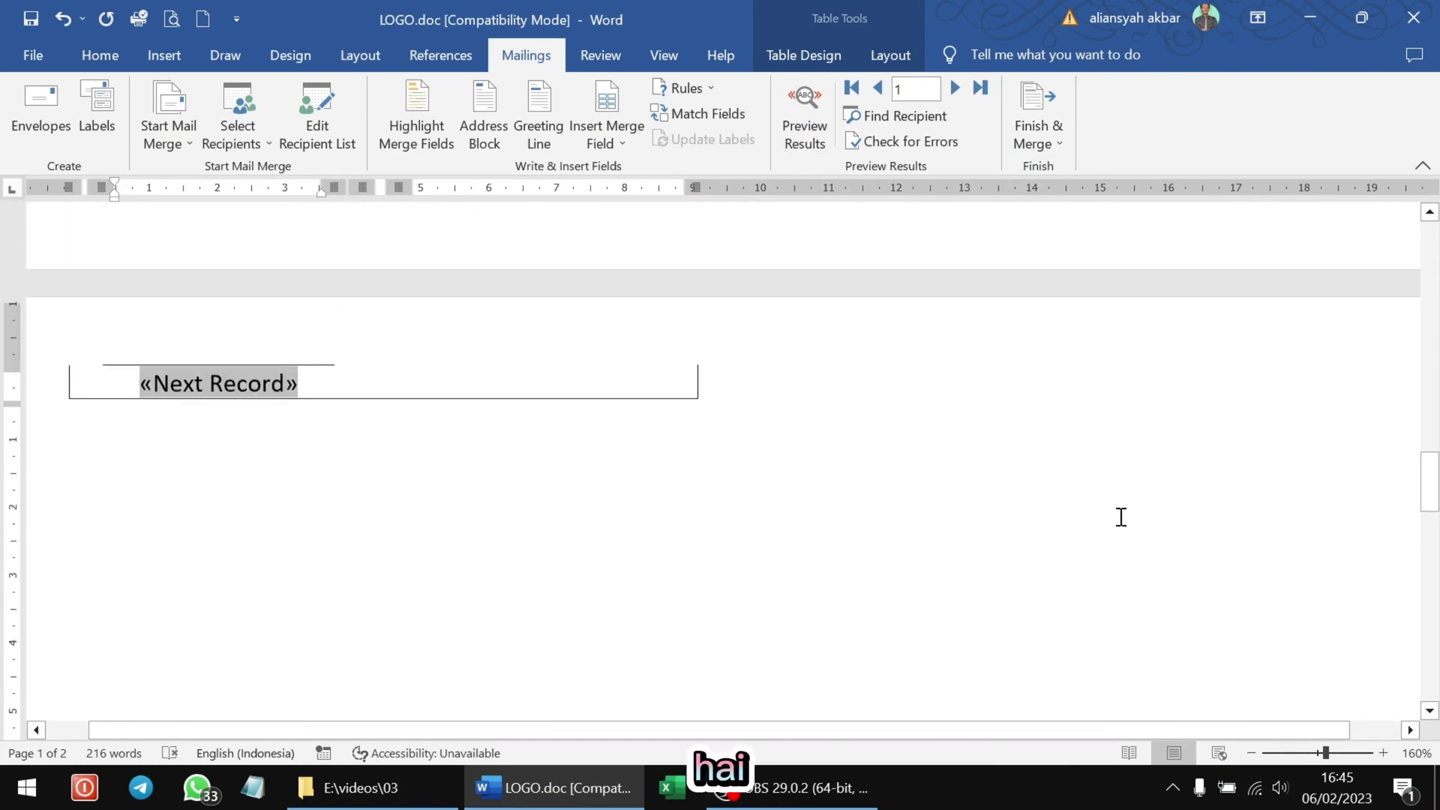
- Delete the stray «Next Record» field and its empty table fragment from page 2, leaving it blank
scroll(1117, 518, "up", 5)
scroll(1118, 518, "up", 3)
scroll(1050, 518, "up", 3)
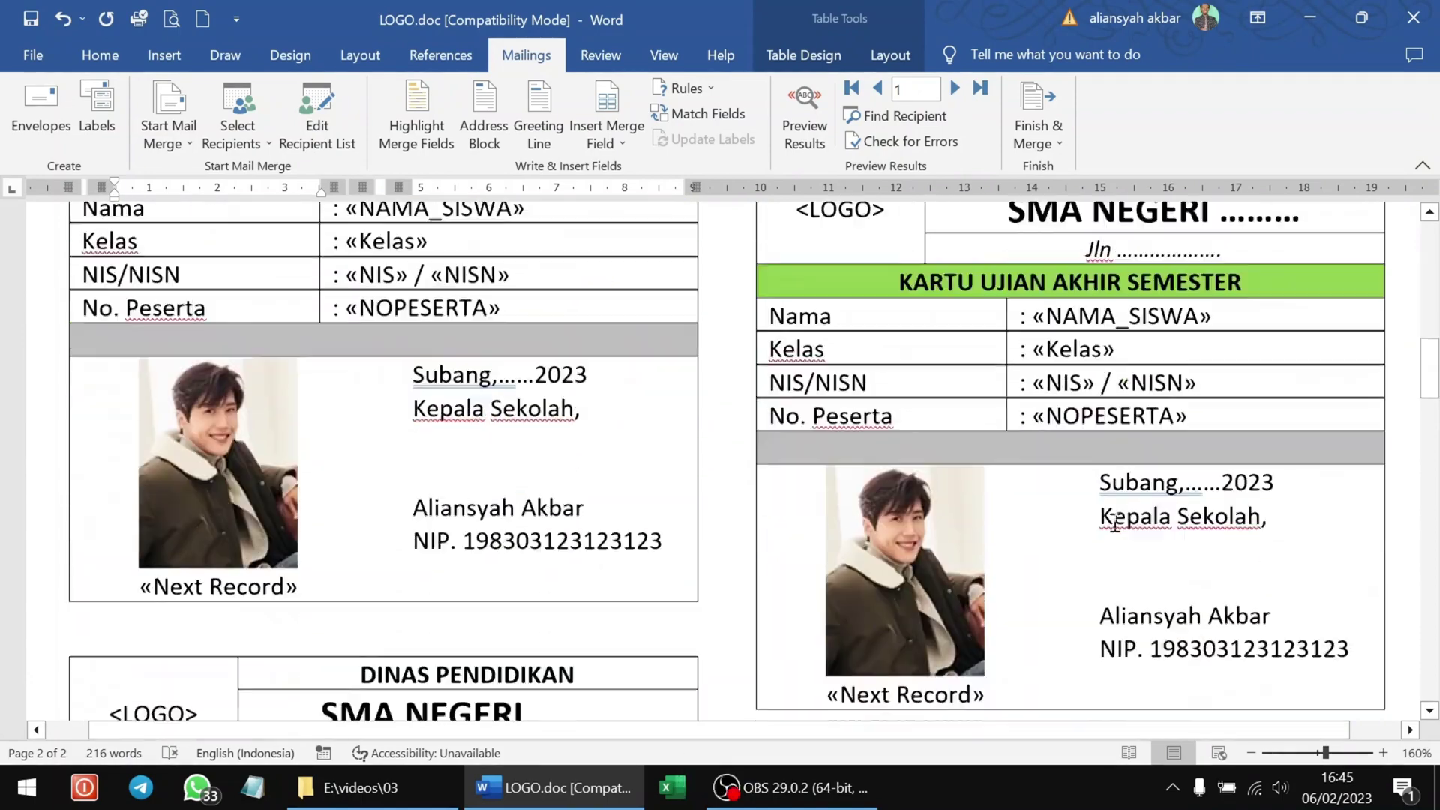
scroll(975, 518, "up", 3)
scroll(936, 517, "down", 5)
scroll(532, 434, "up", 5)
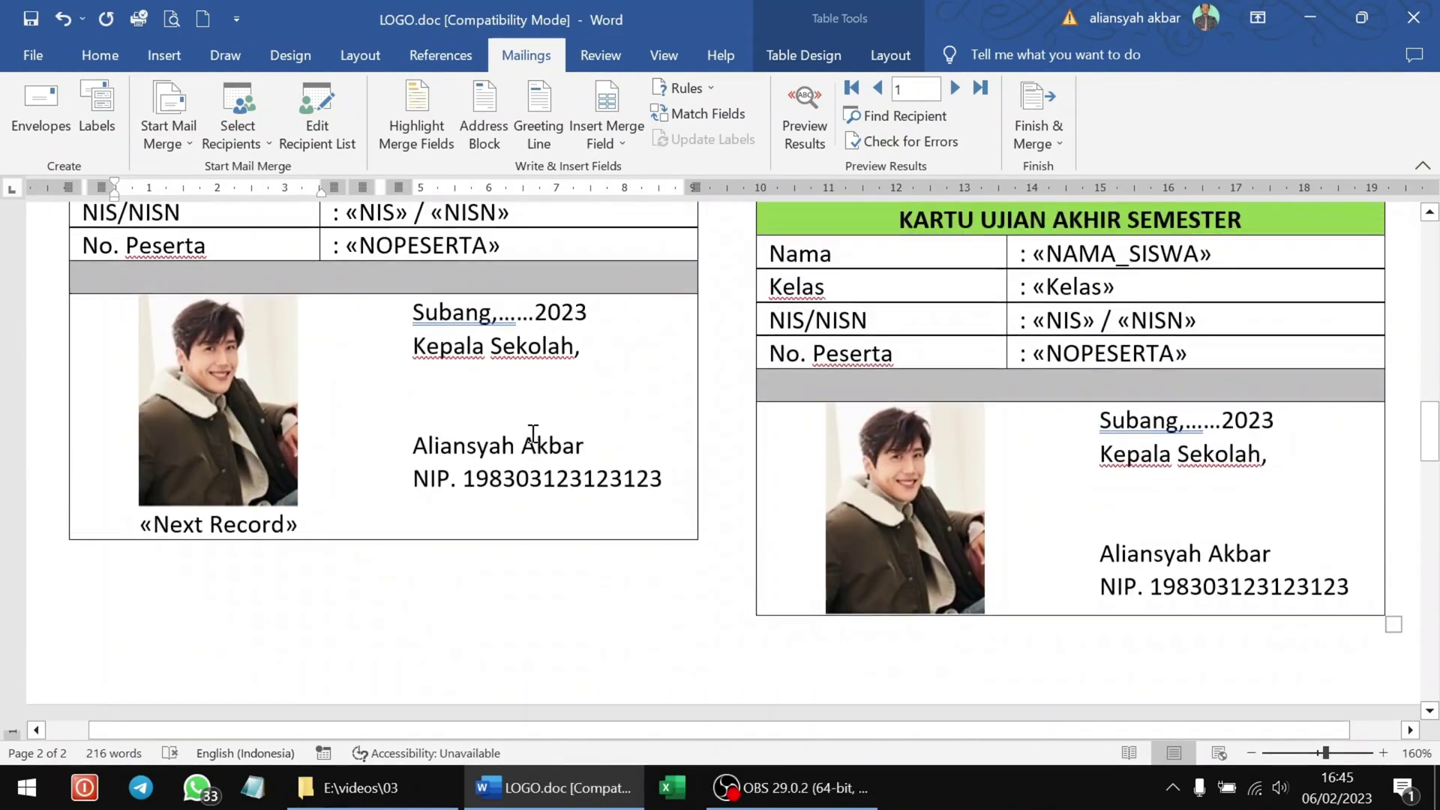
scroll(488, 428, "down", 5)
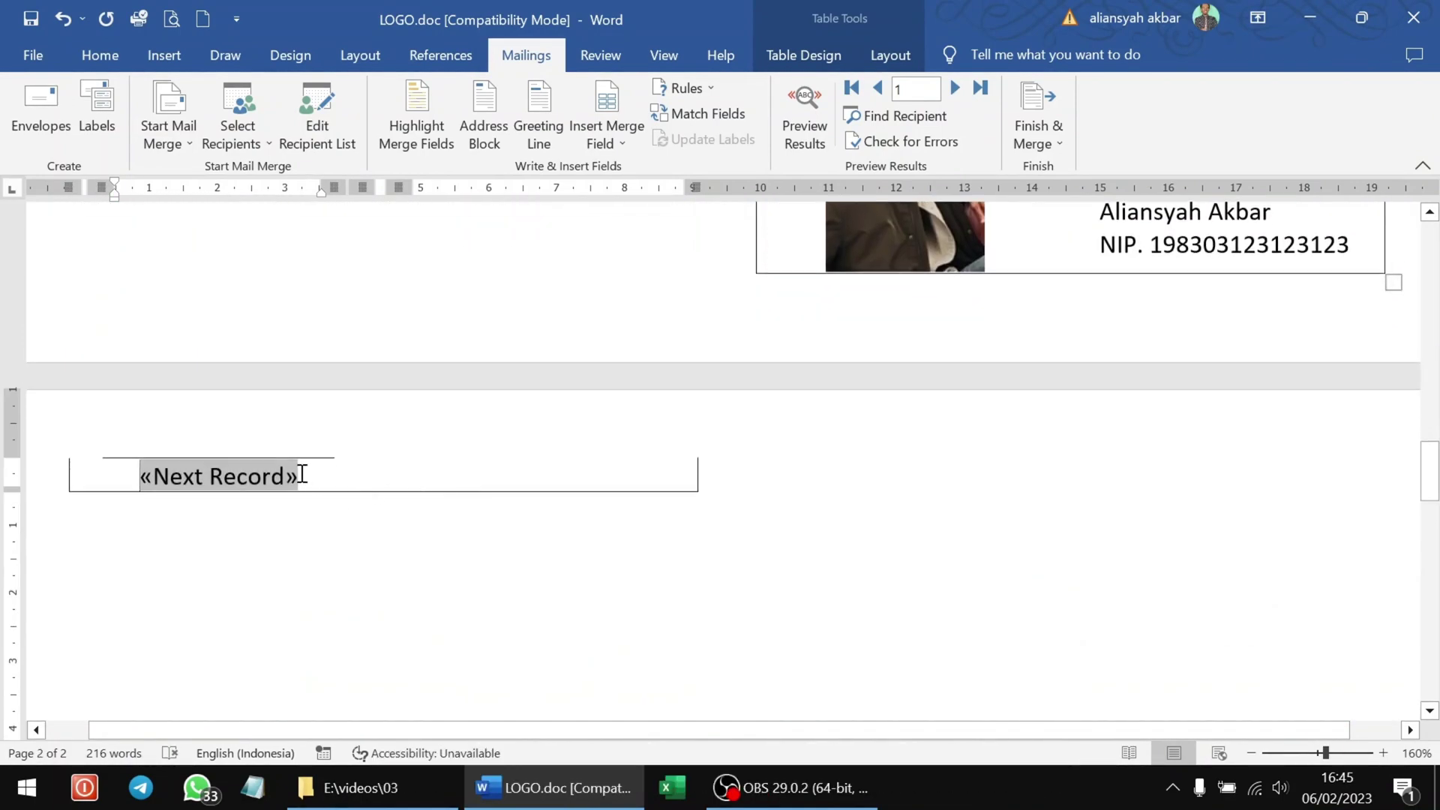
left_click(304, 478)
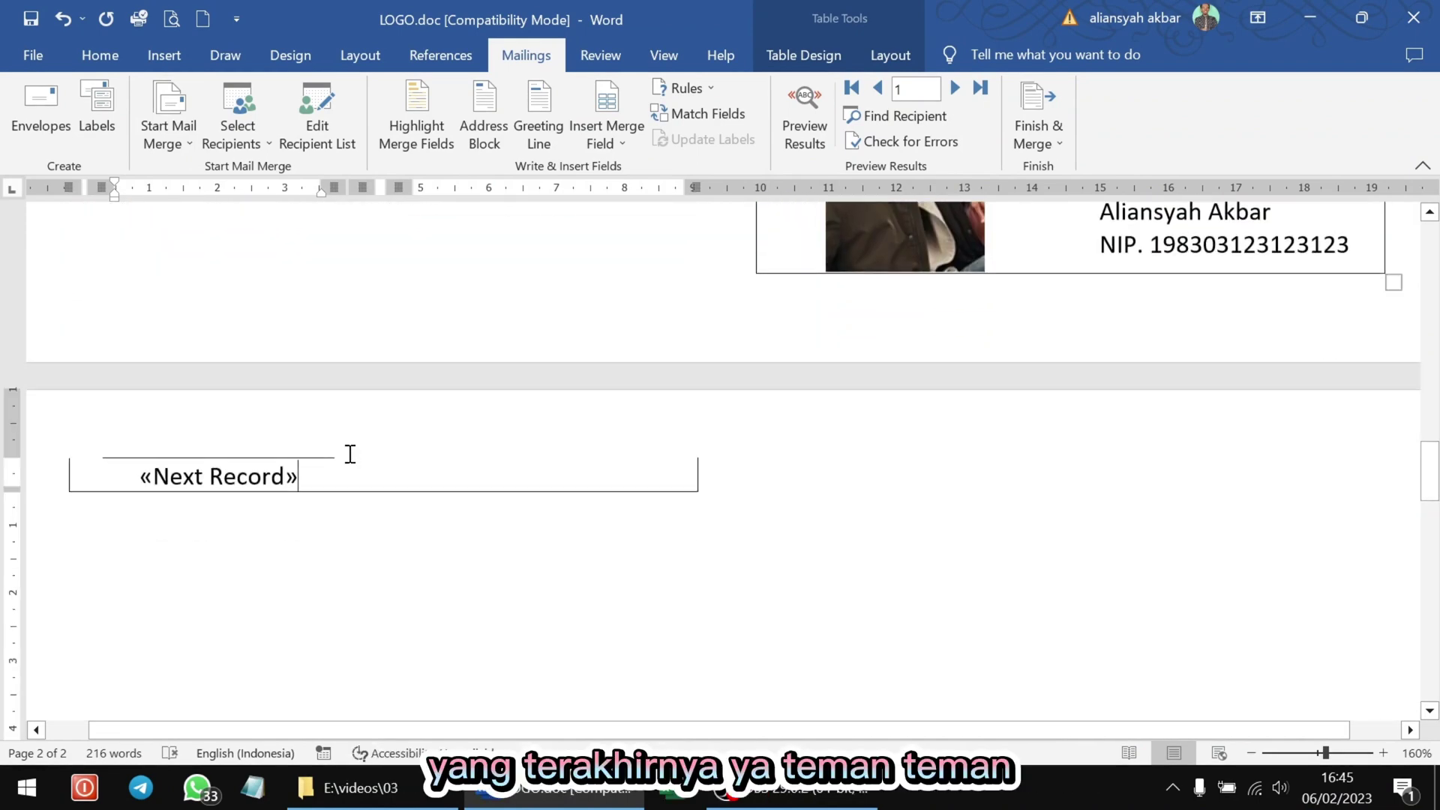
key("shift+Home")
key("BackSpace")
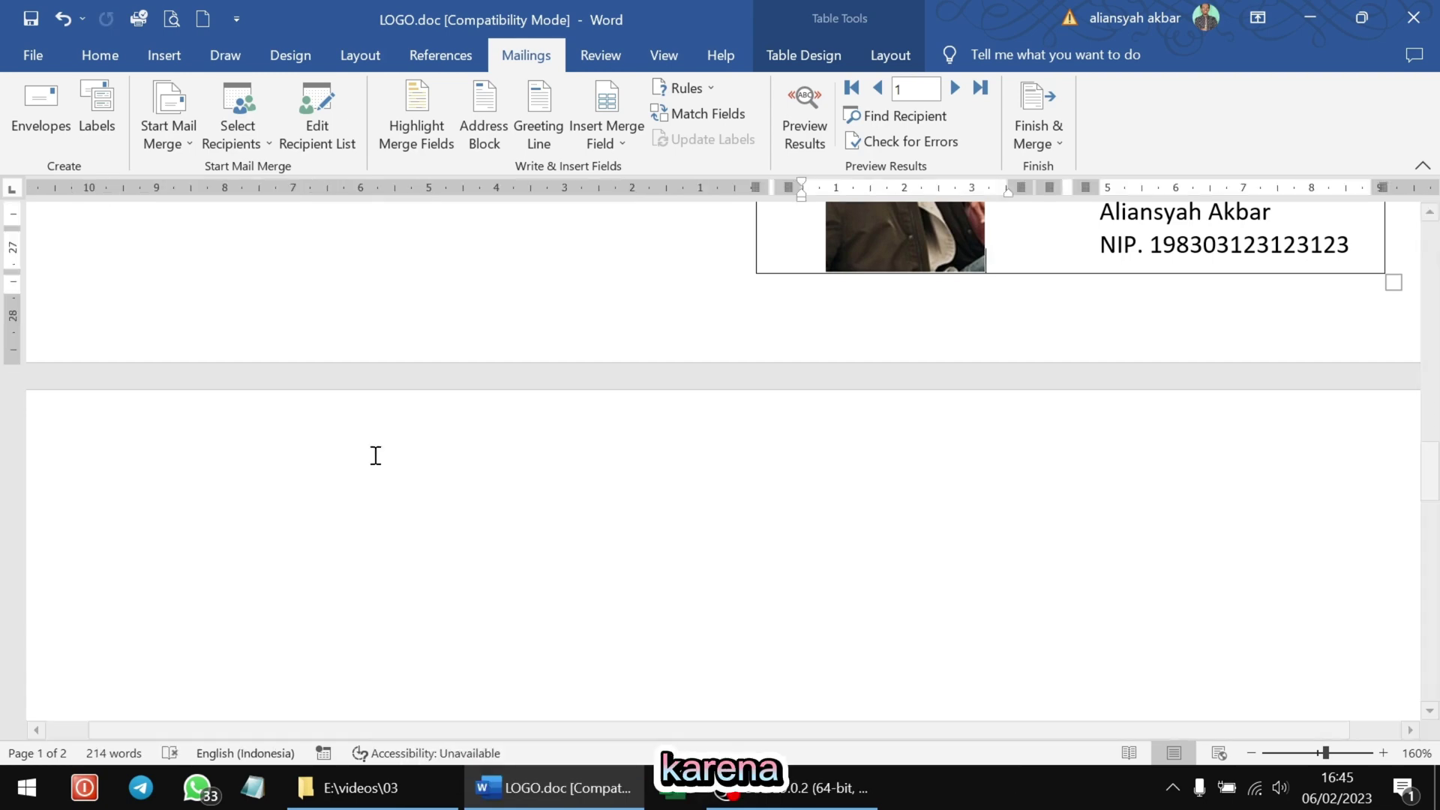
scroll(758, 338, "up", 5)
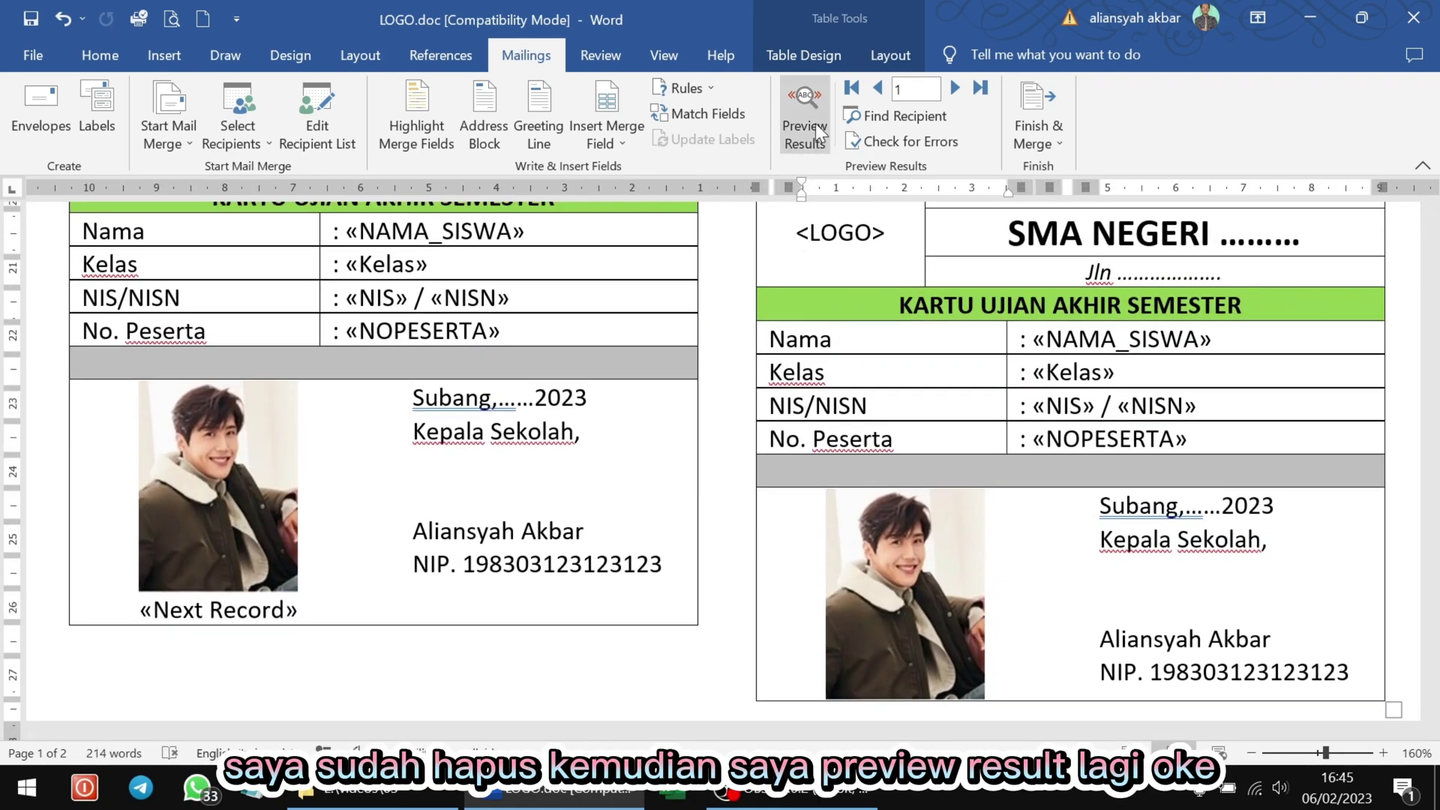
- Turn merge preview back on and zoom the view out to 80%
left_click(805, 120)
scroll(1020, 419, "up", 1)
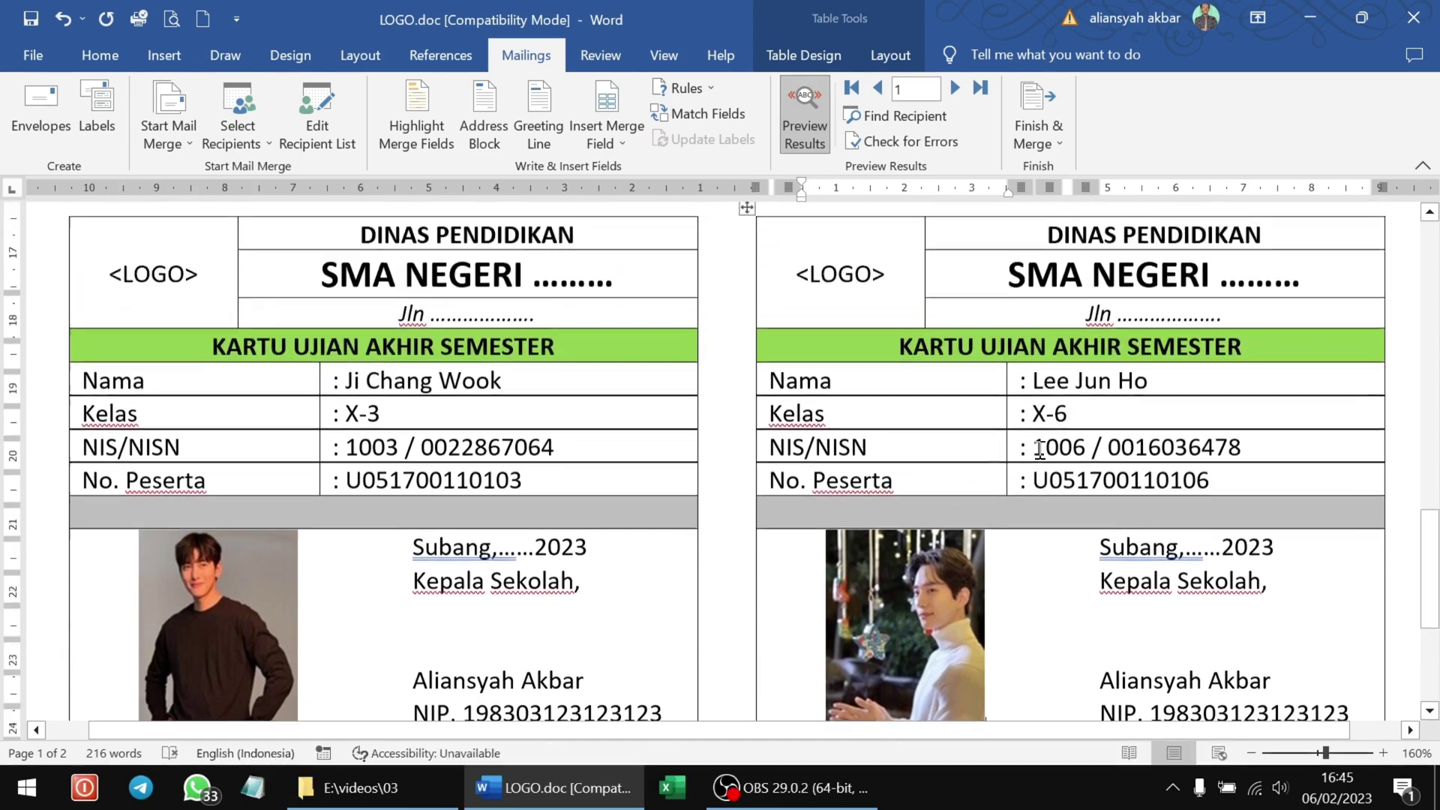
scroll(1020, 419, "up", 5)
left_click(1251, 753)
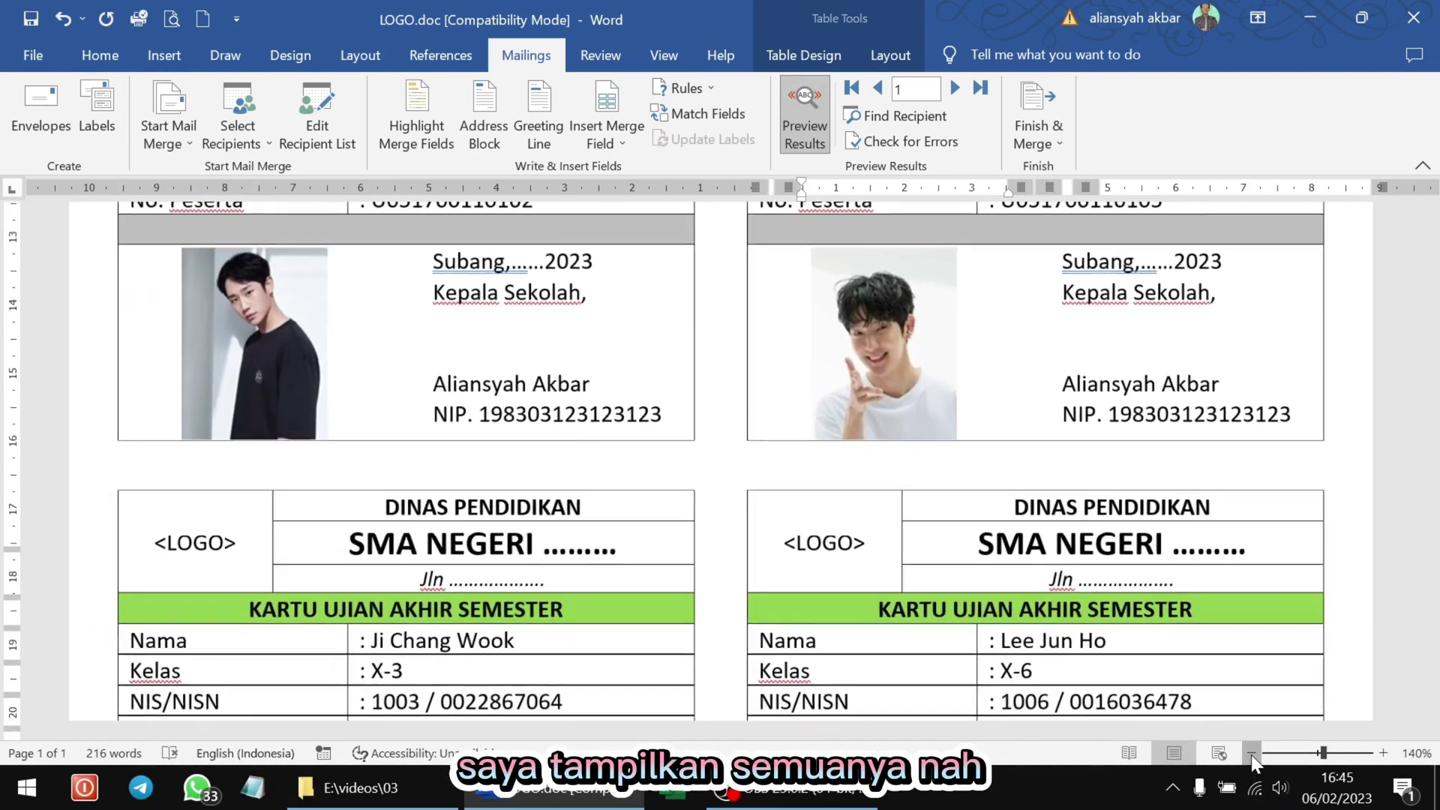
left_click(1252, 754)
left_click(1252, 753)
left_click(1251, 753)
left_click(1251, 753)
left_click(1251, 753)
scroll(1184, 633, "up", 3)
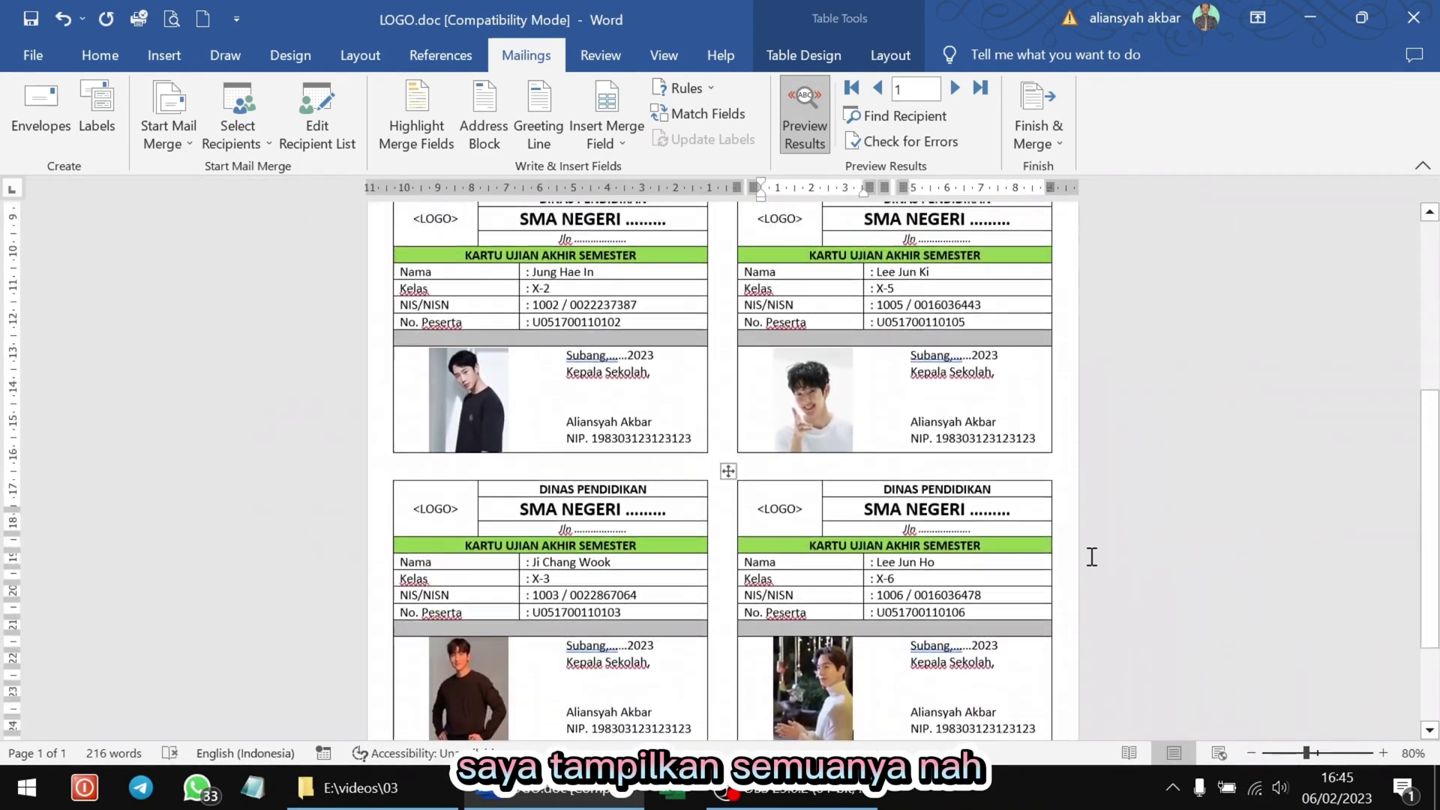
- Step the preview forward two records, then back one to record 2
left_click(952, 89)
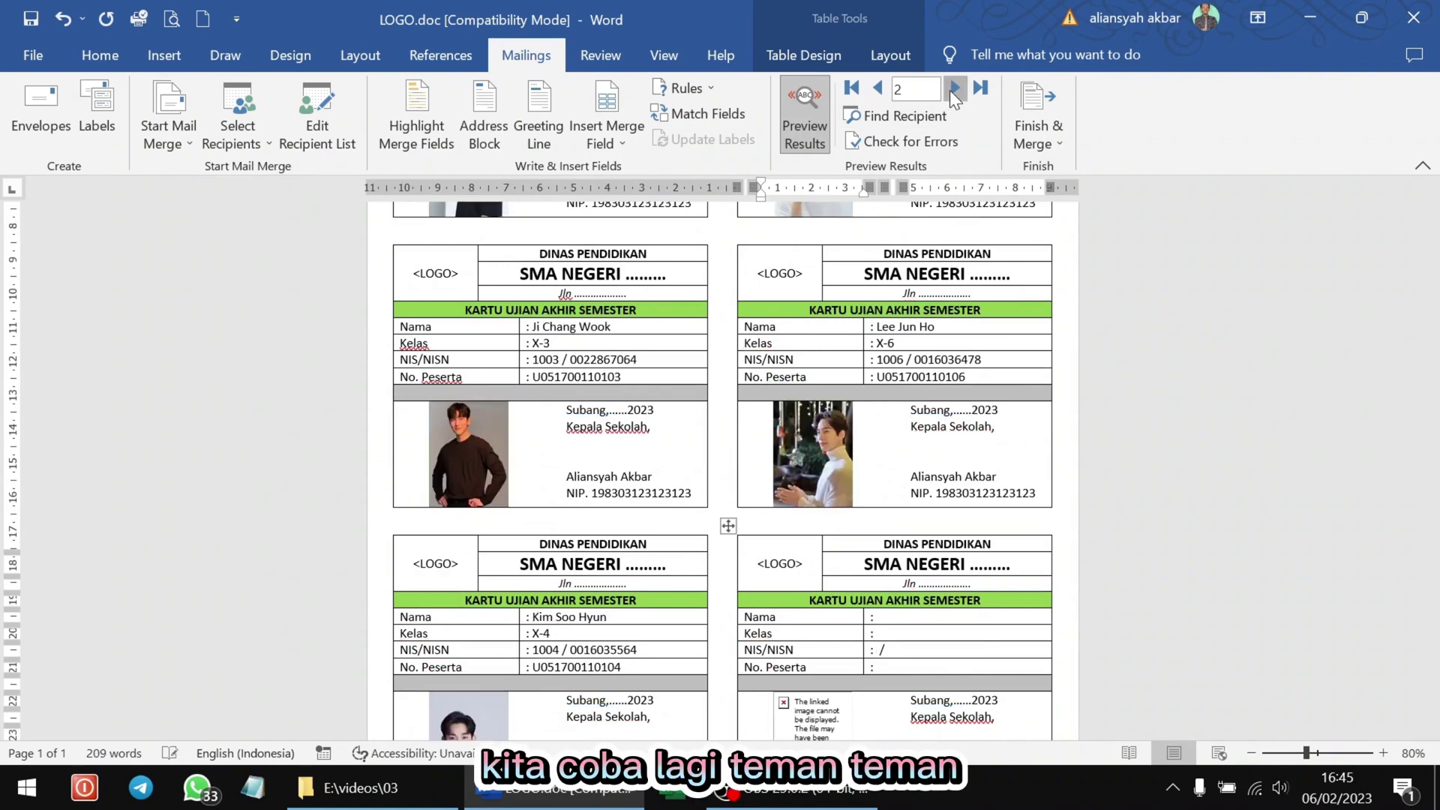
left_click(953, 89)
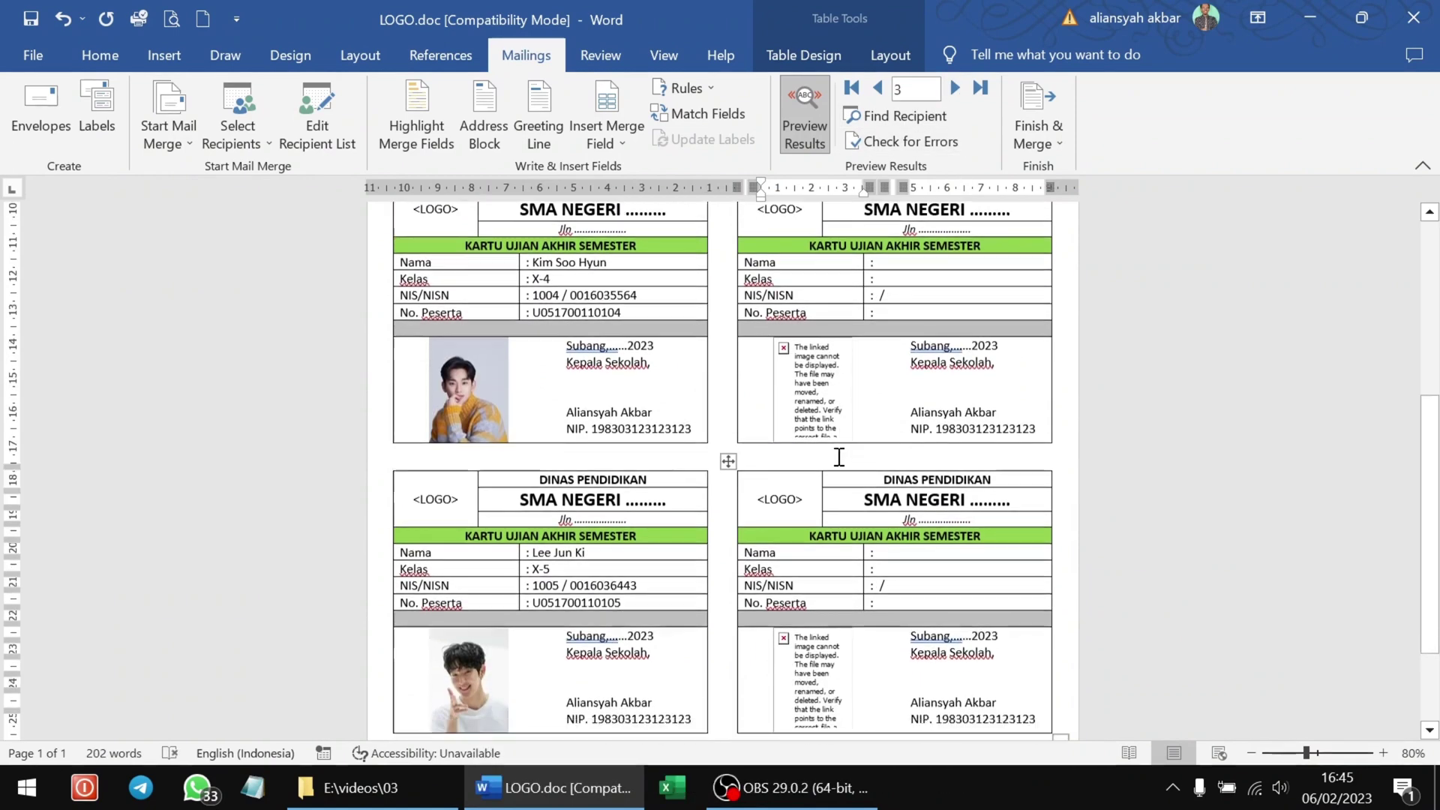
scroll(840, 450, "up", 3)
scroll(837, 451, "up", 1)
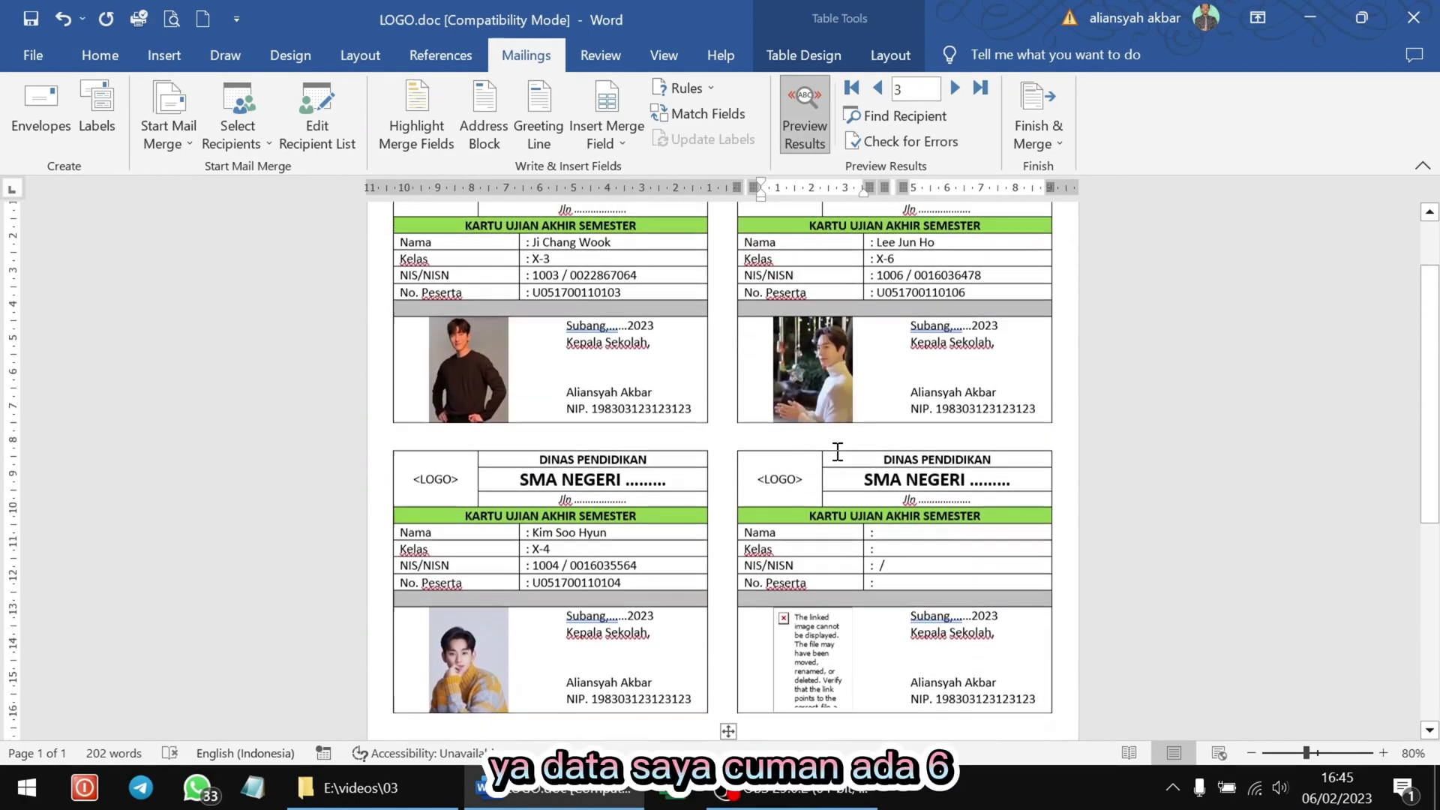
scroll(837, 454, "down", 2)
scroll(838, 458, "down", 3)
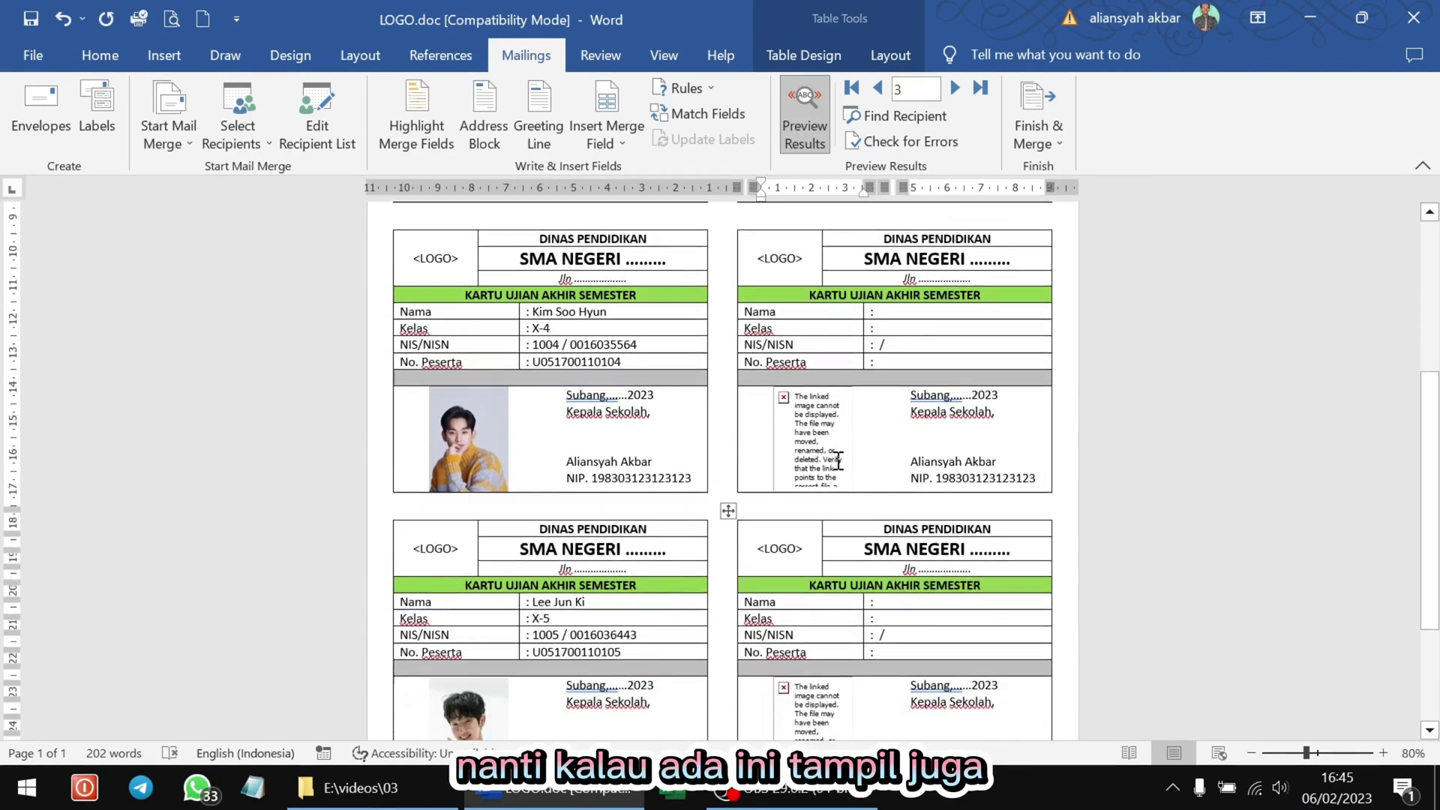
scroll(839, 459, "up", 3)
scroll(838, 460, "up", 2)
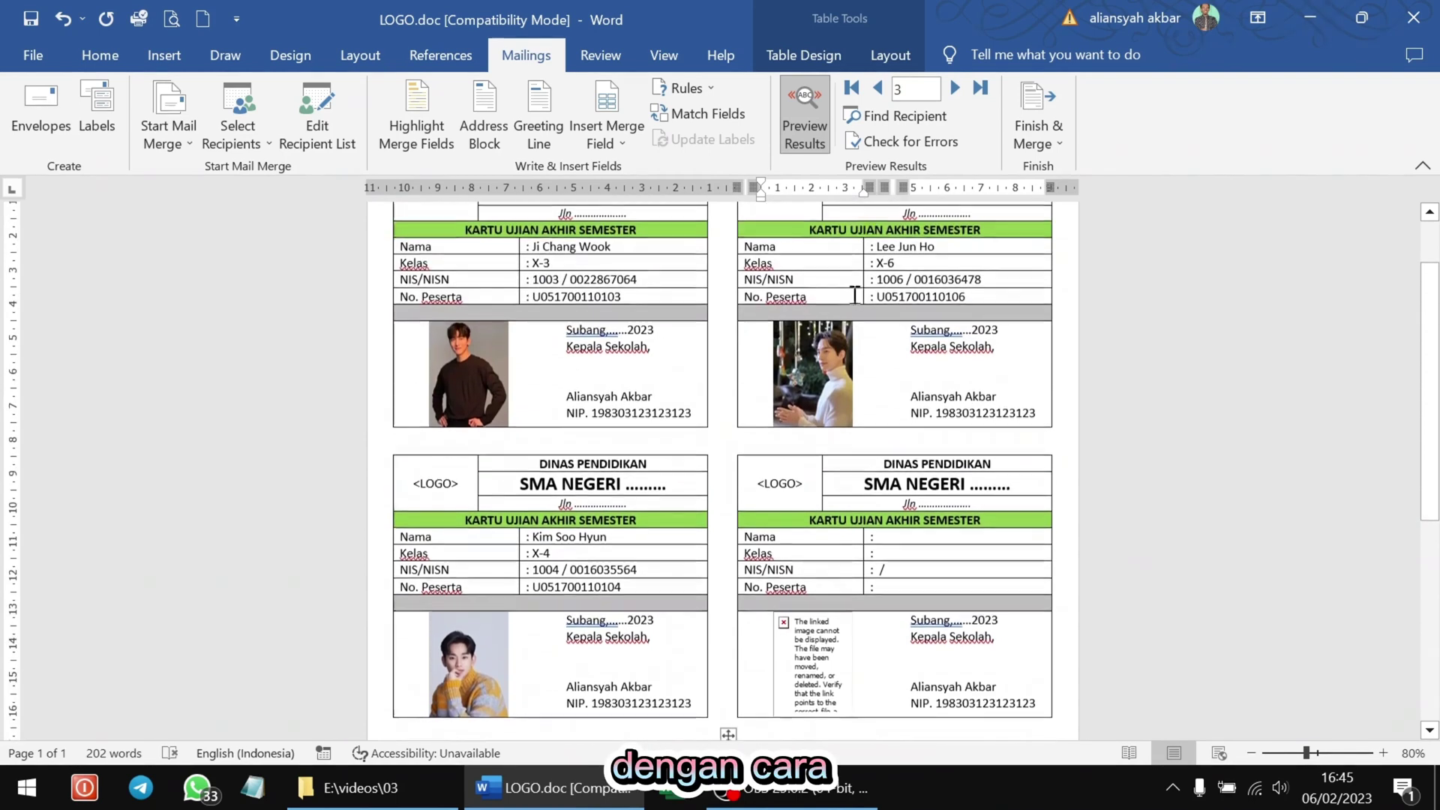
left_click(877, 87)
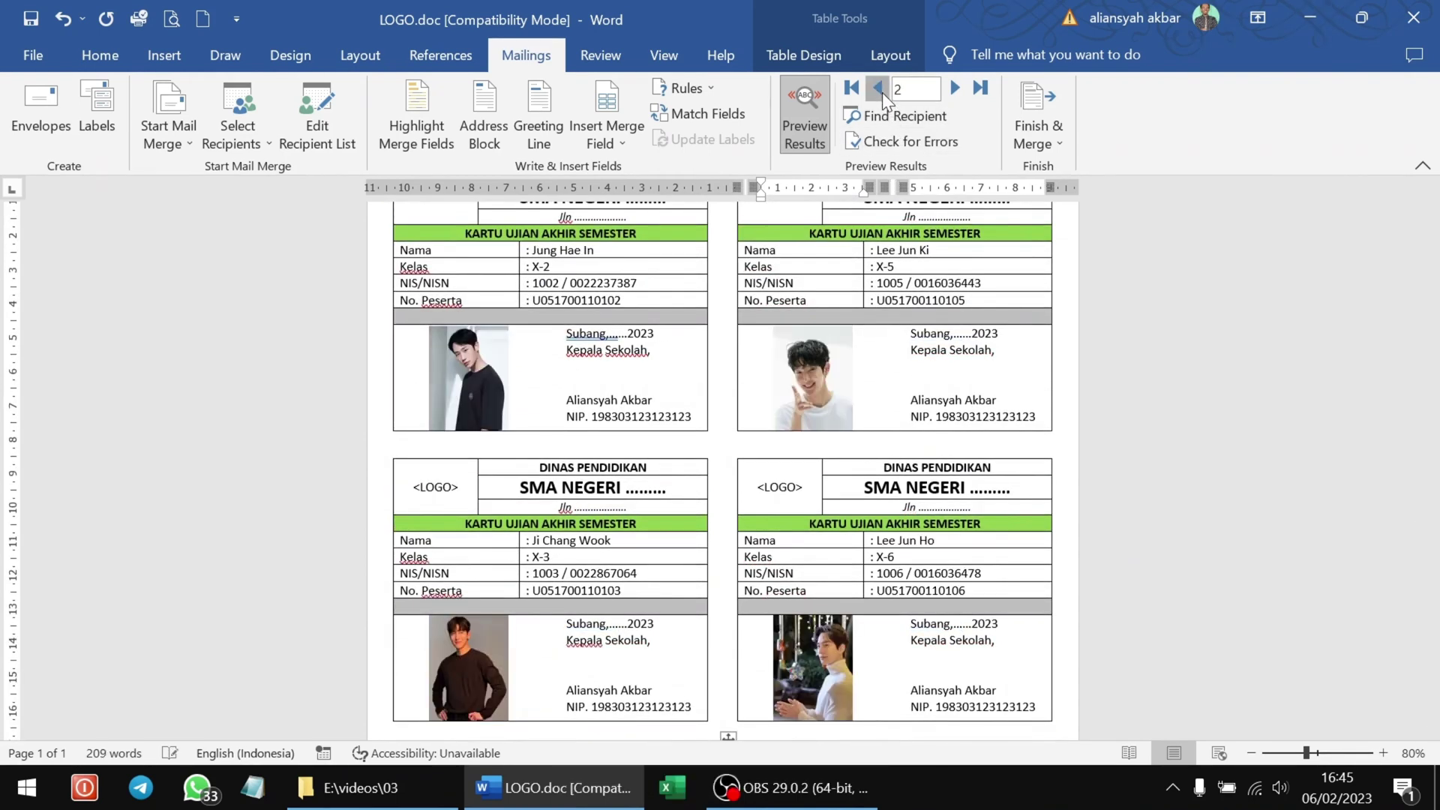
- Return the preview to record 1 and check the cards show classes X-1 through X-6 with their photos
left_click(882, 92)
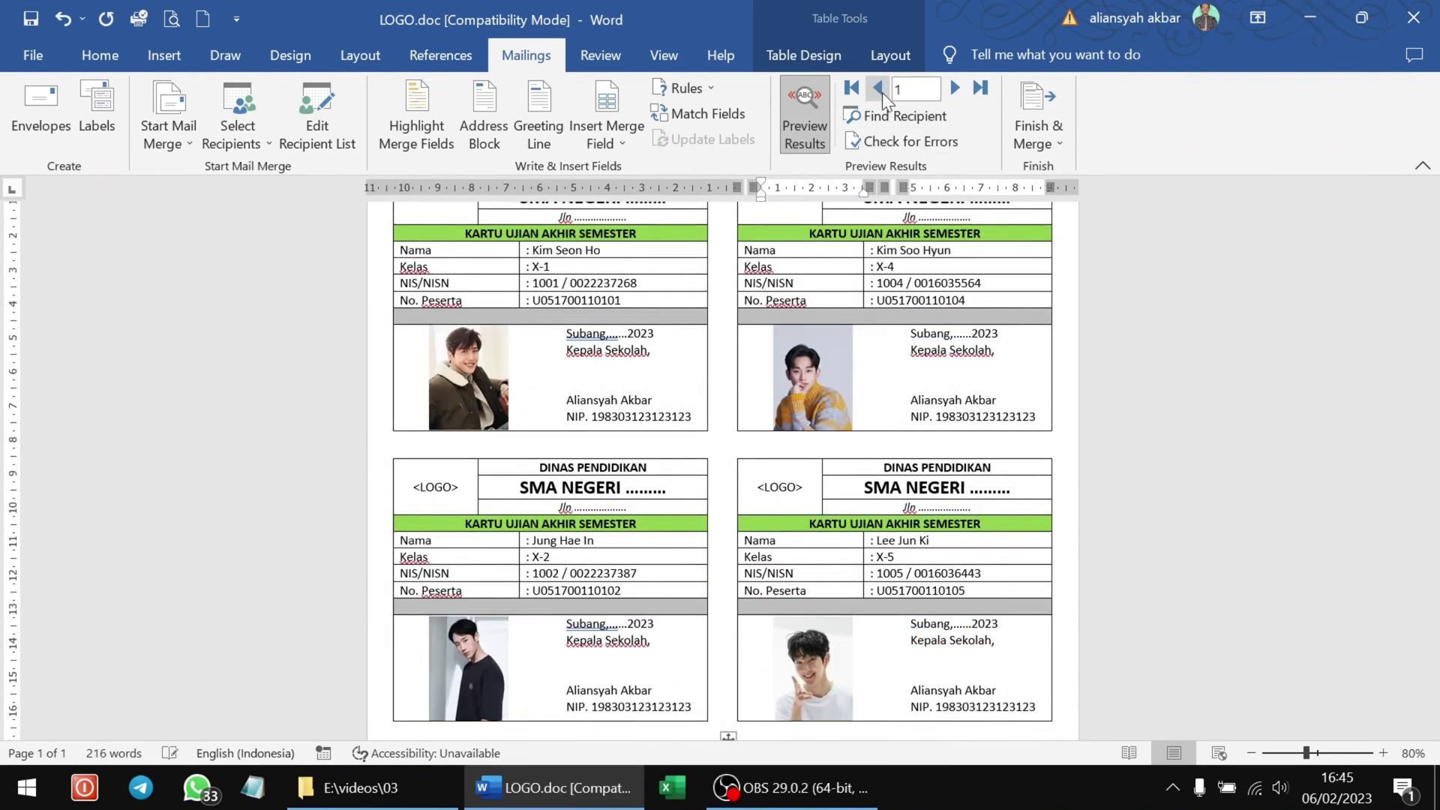
scroll(851, 563, "down", 3)
scroll(855, 551, "down", 2)
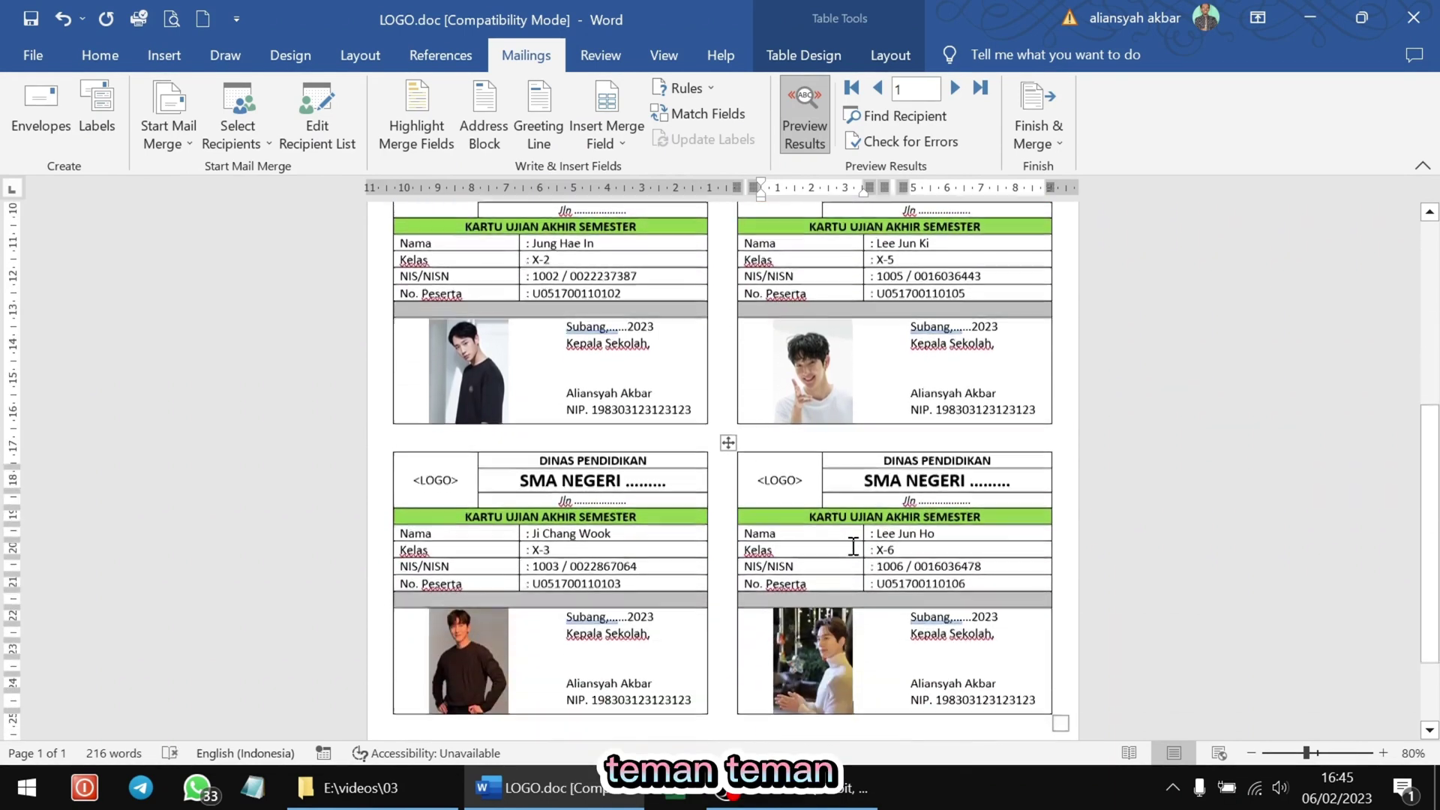
scroll(853, 543, "down", 1)
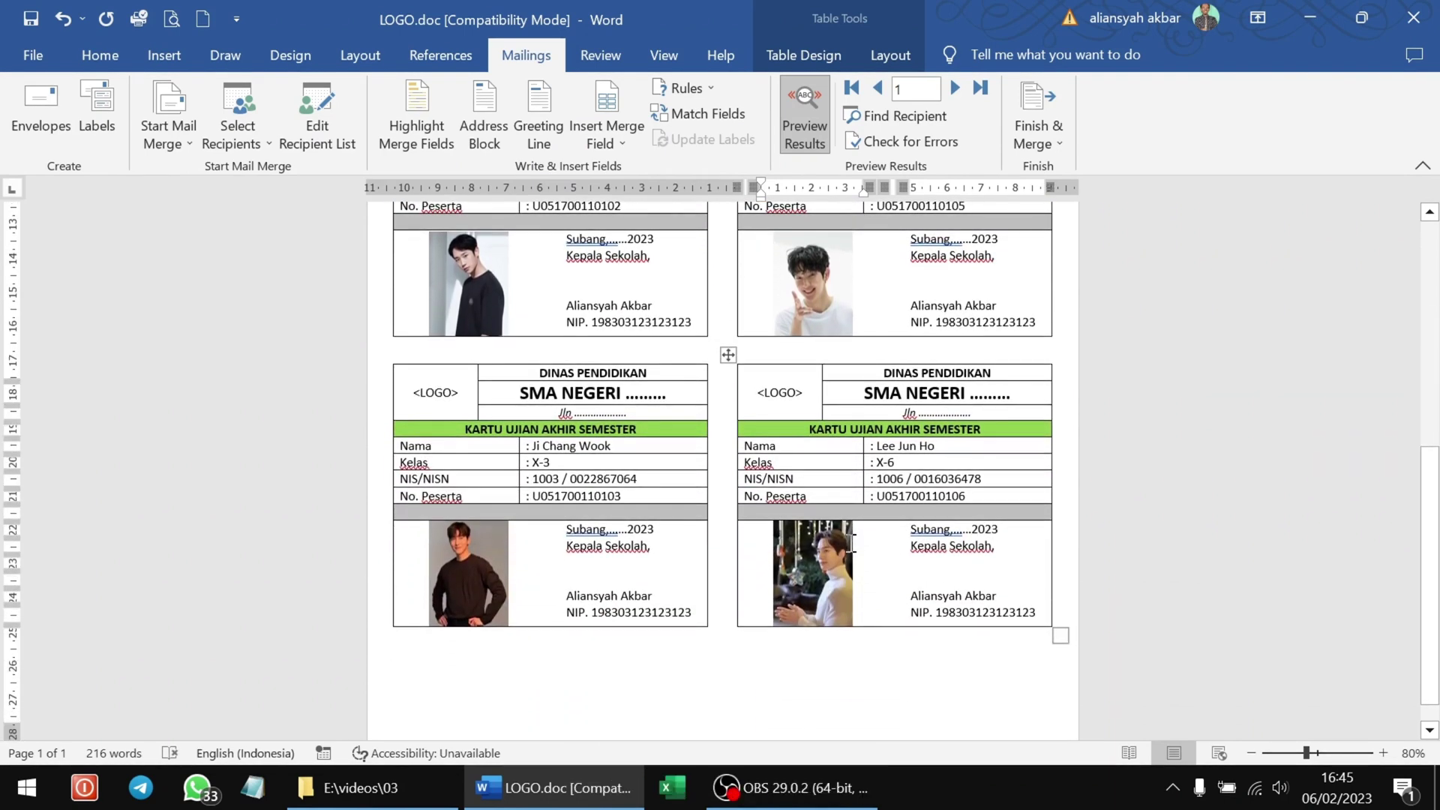
scroll(852, 546, "up", 3)
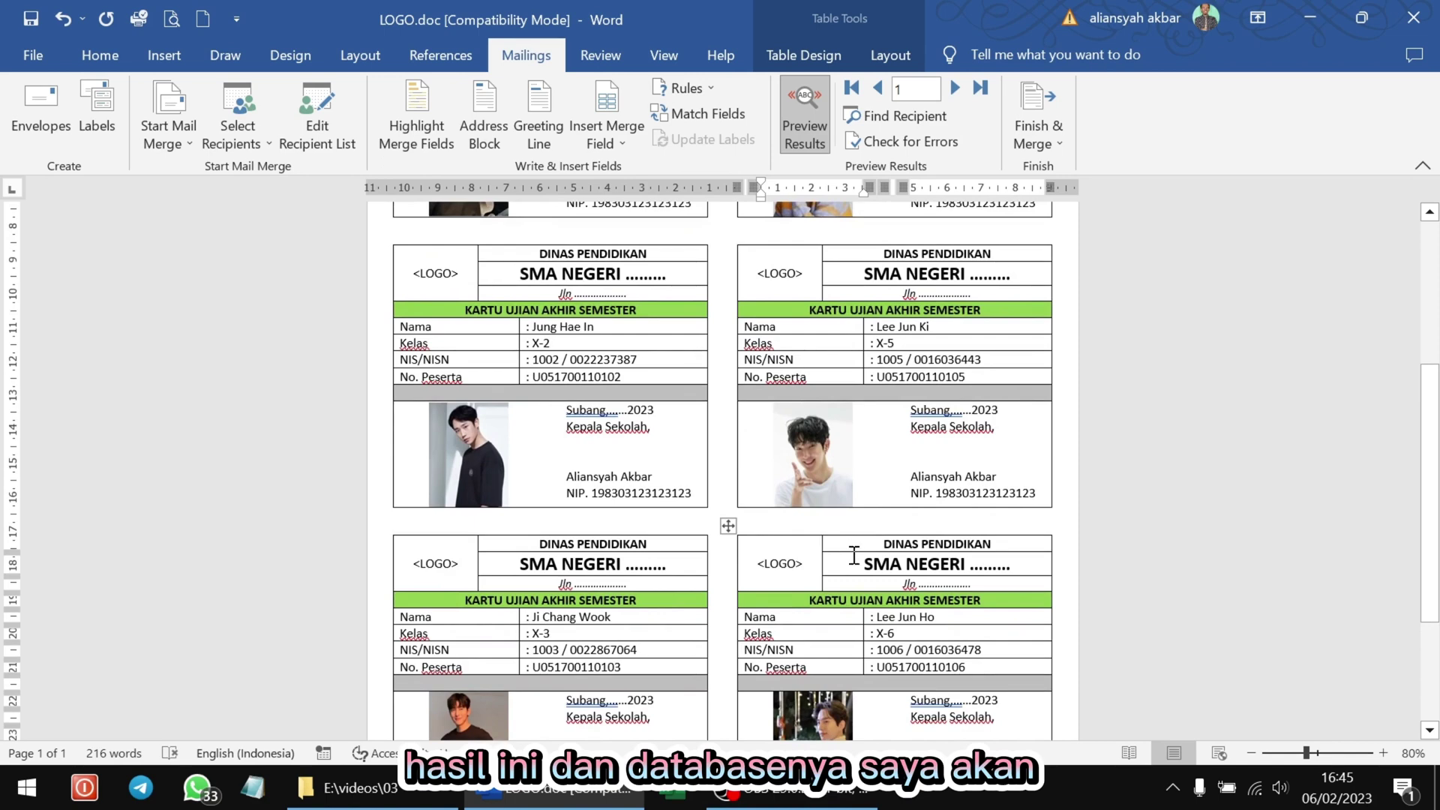
scroll(854, 556, "up", 3)
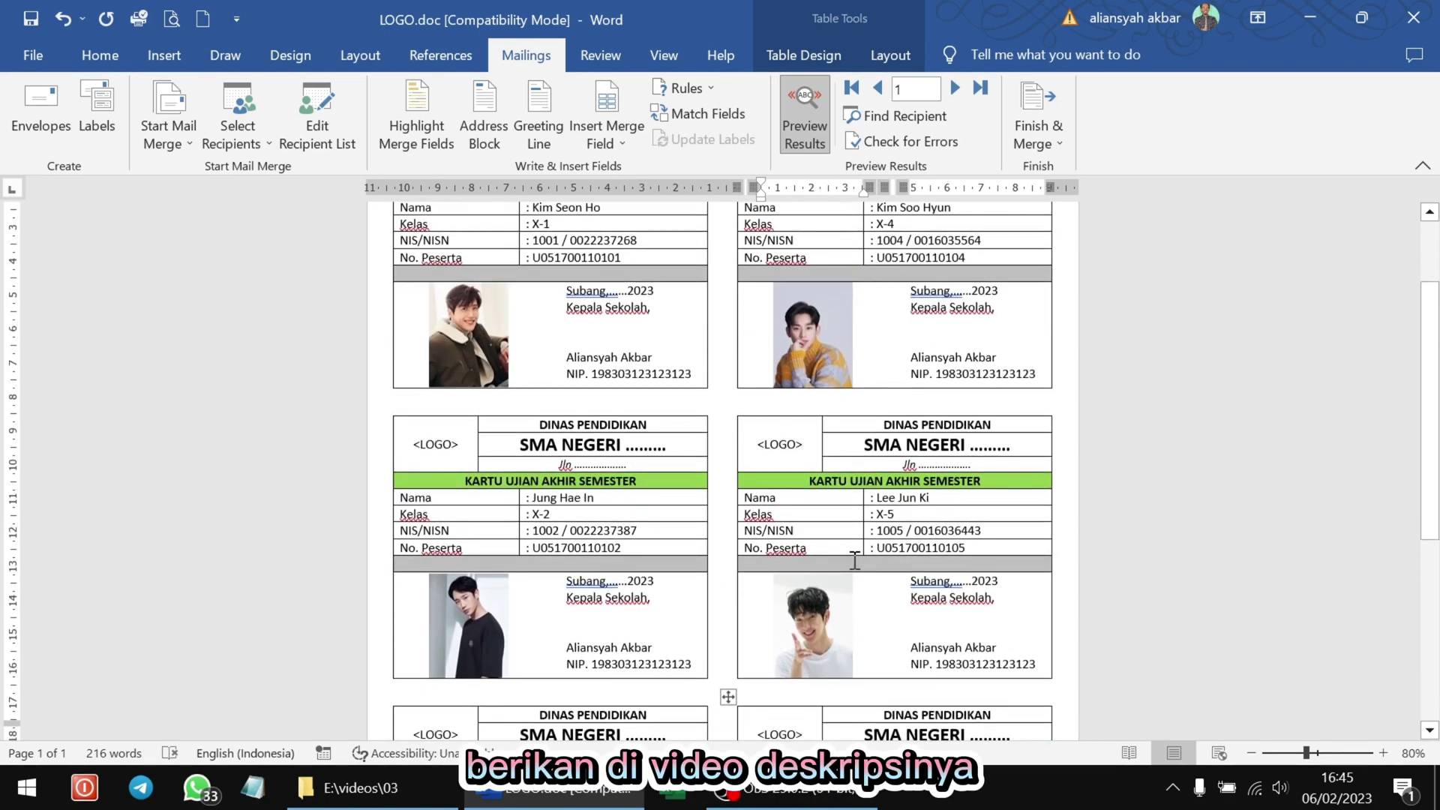